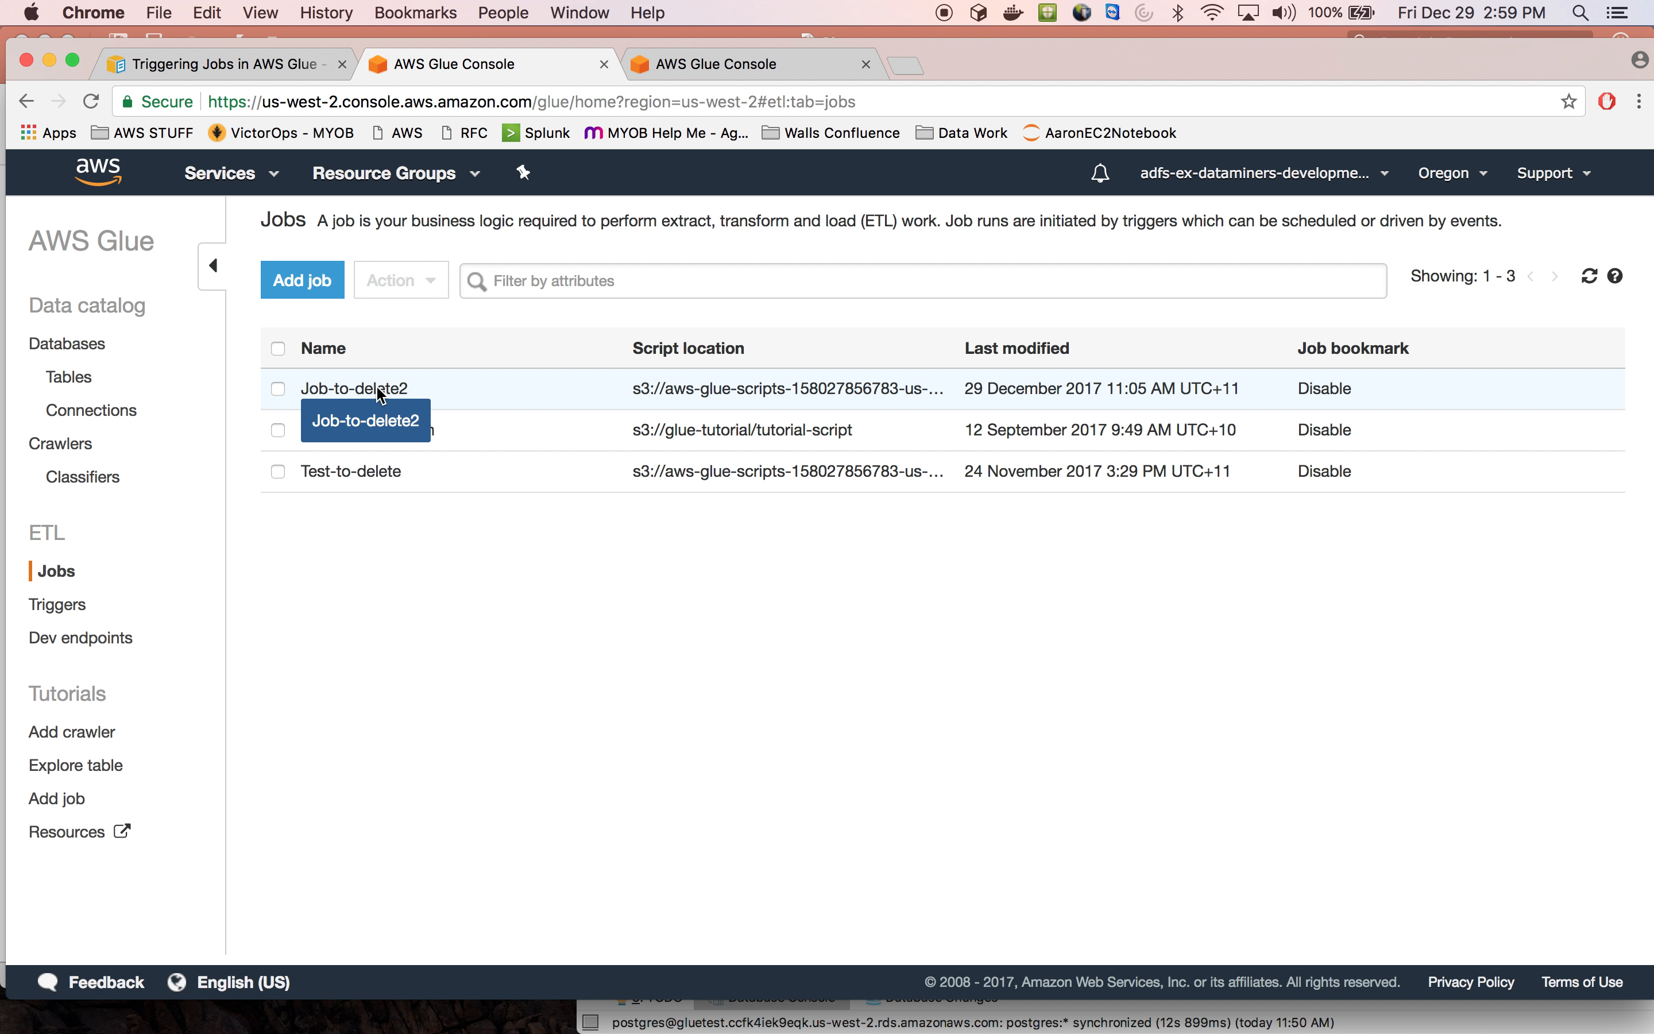
Show the Glue triggers, followed by the development endpoints
left_click(93, 608)
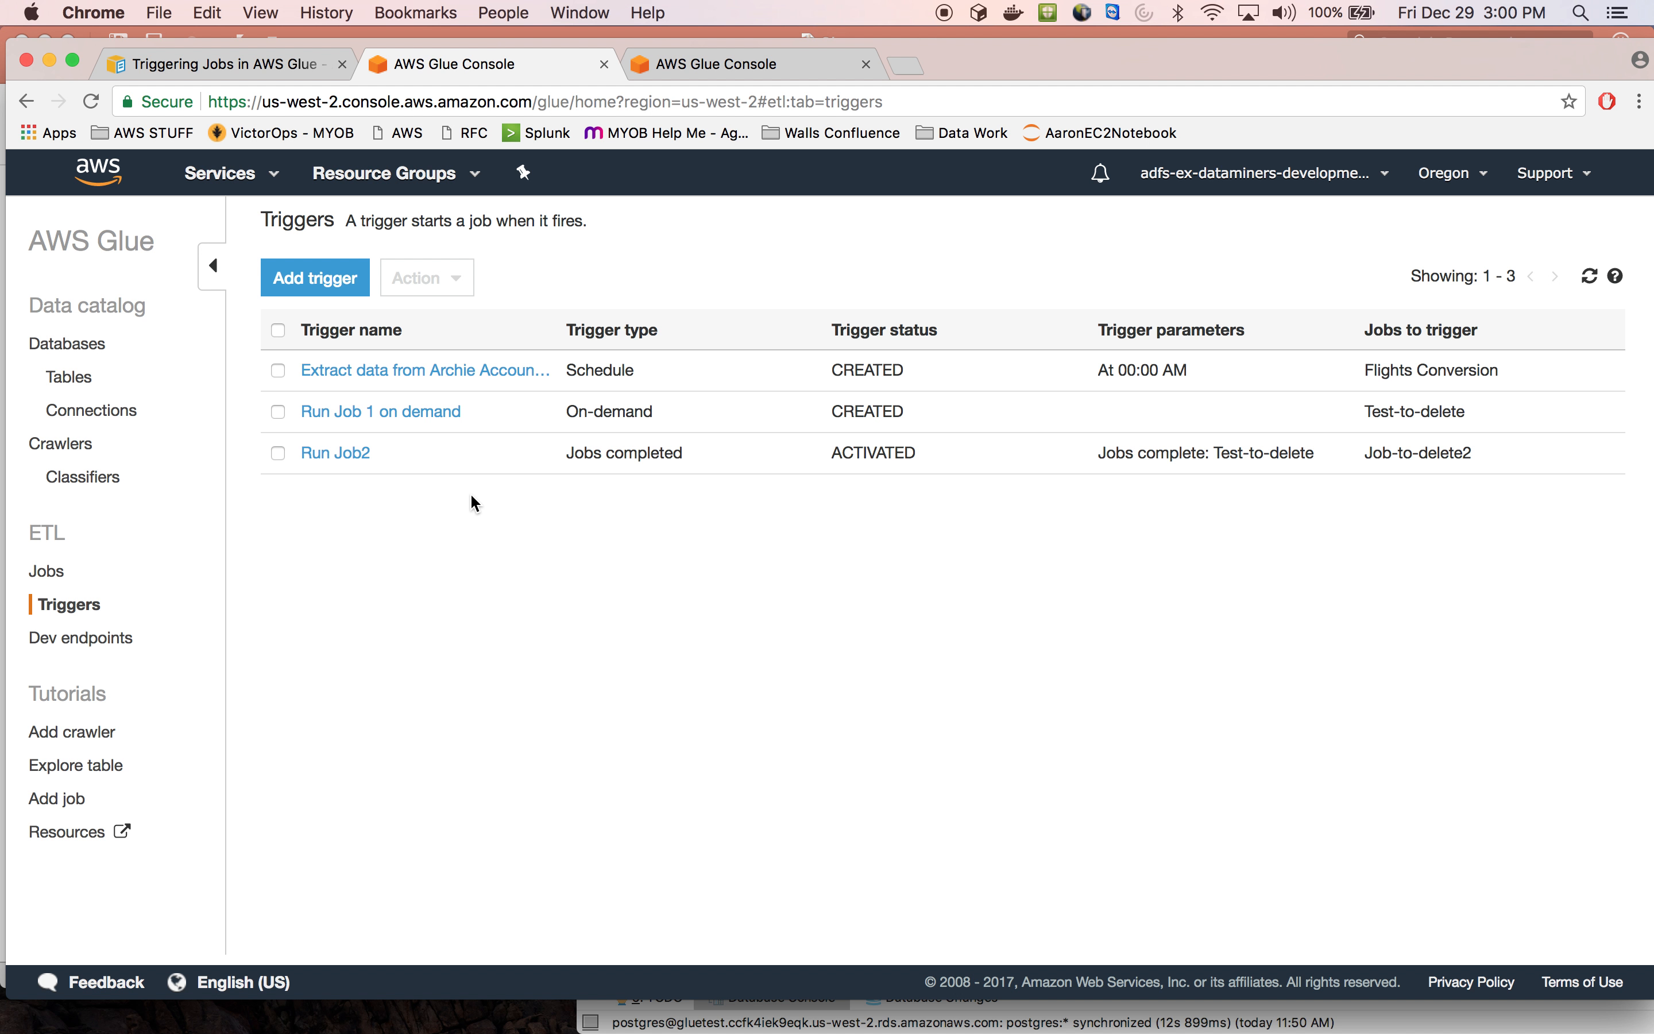
left_click(103, 642)
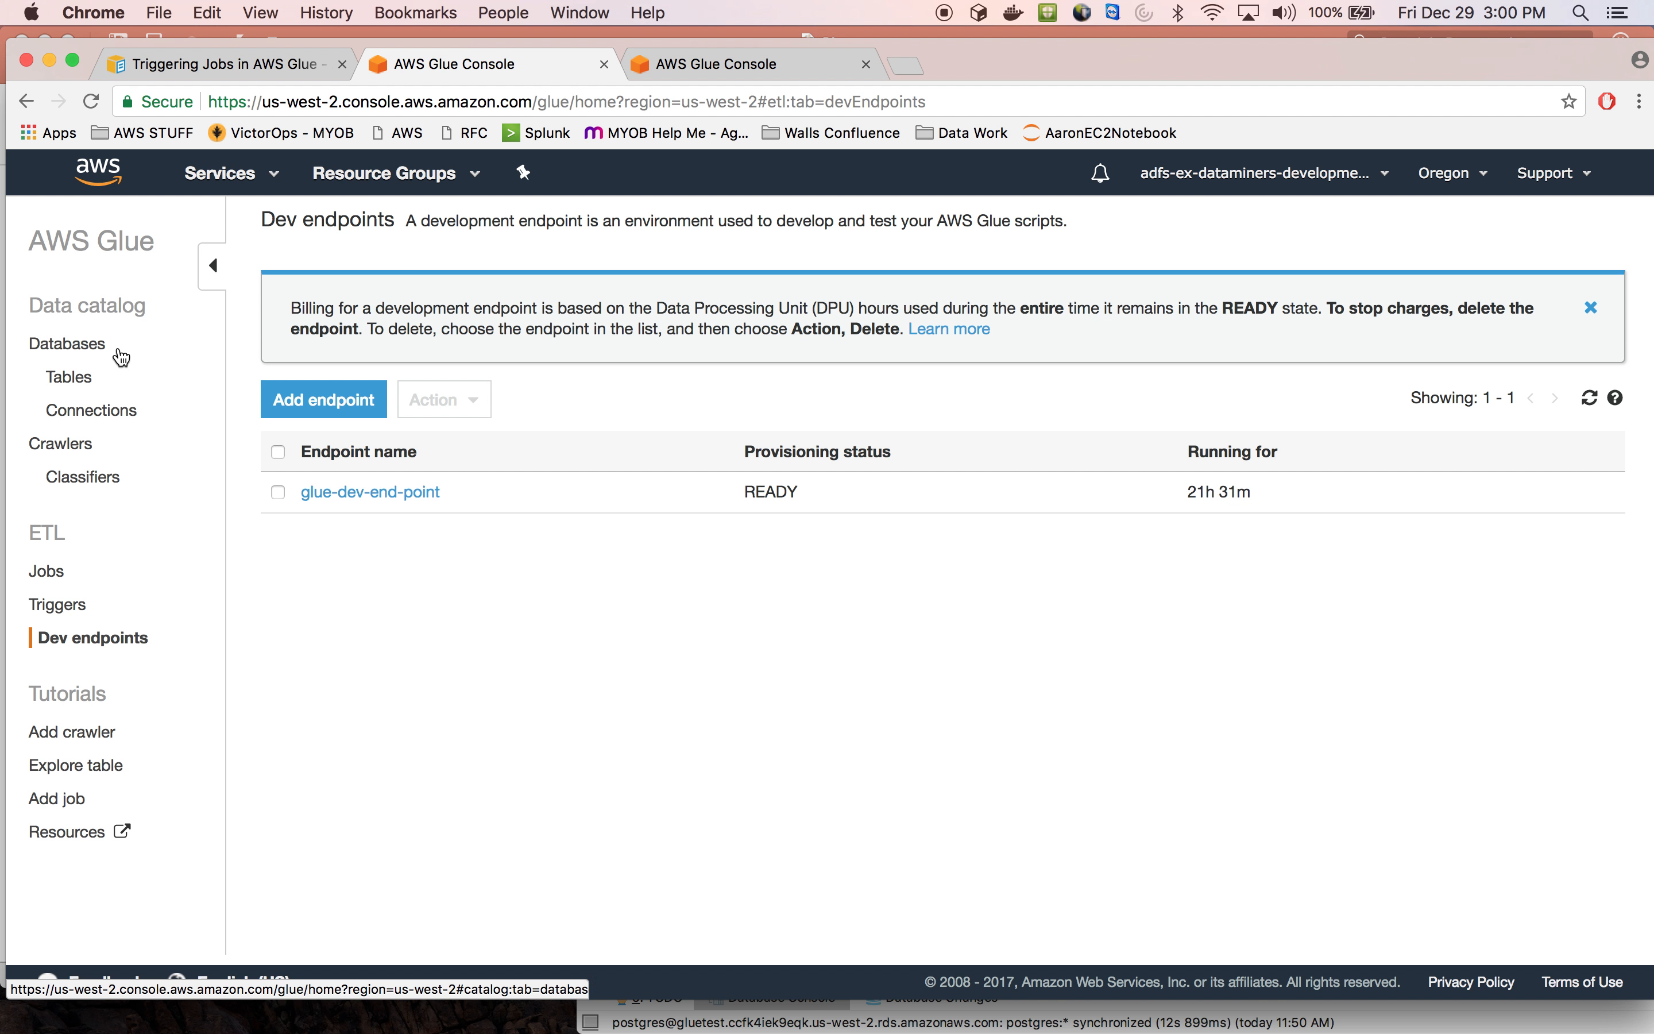
Open the testdata database in the data catalog and list its tables
left_click(77, 348)
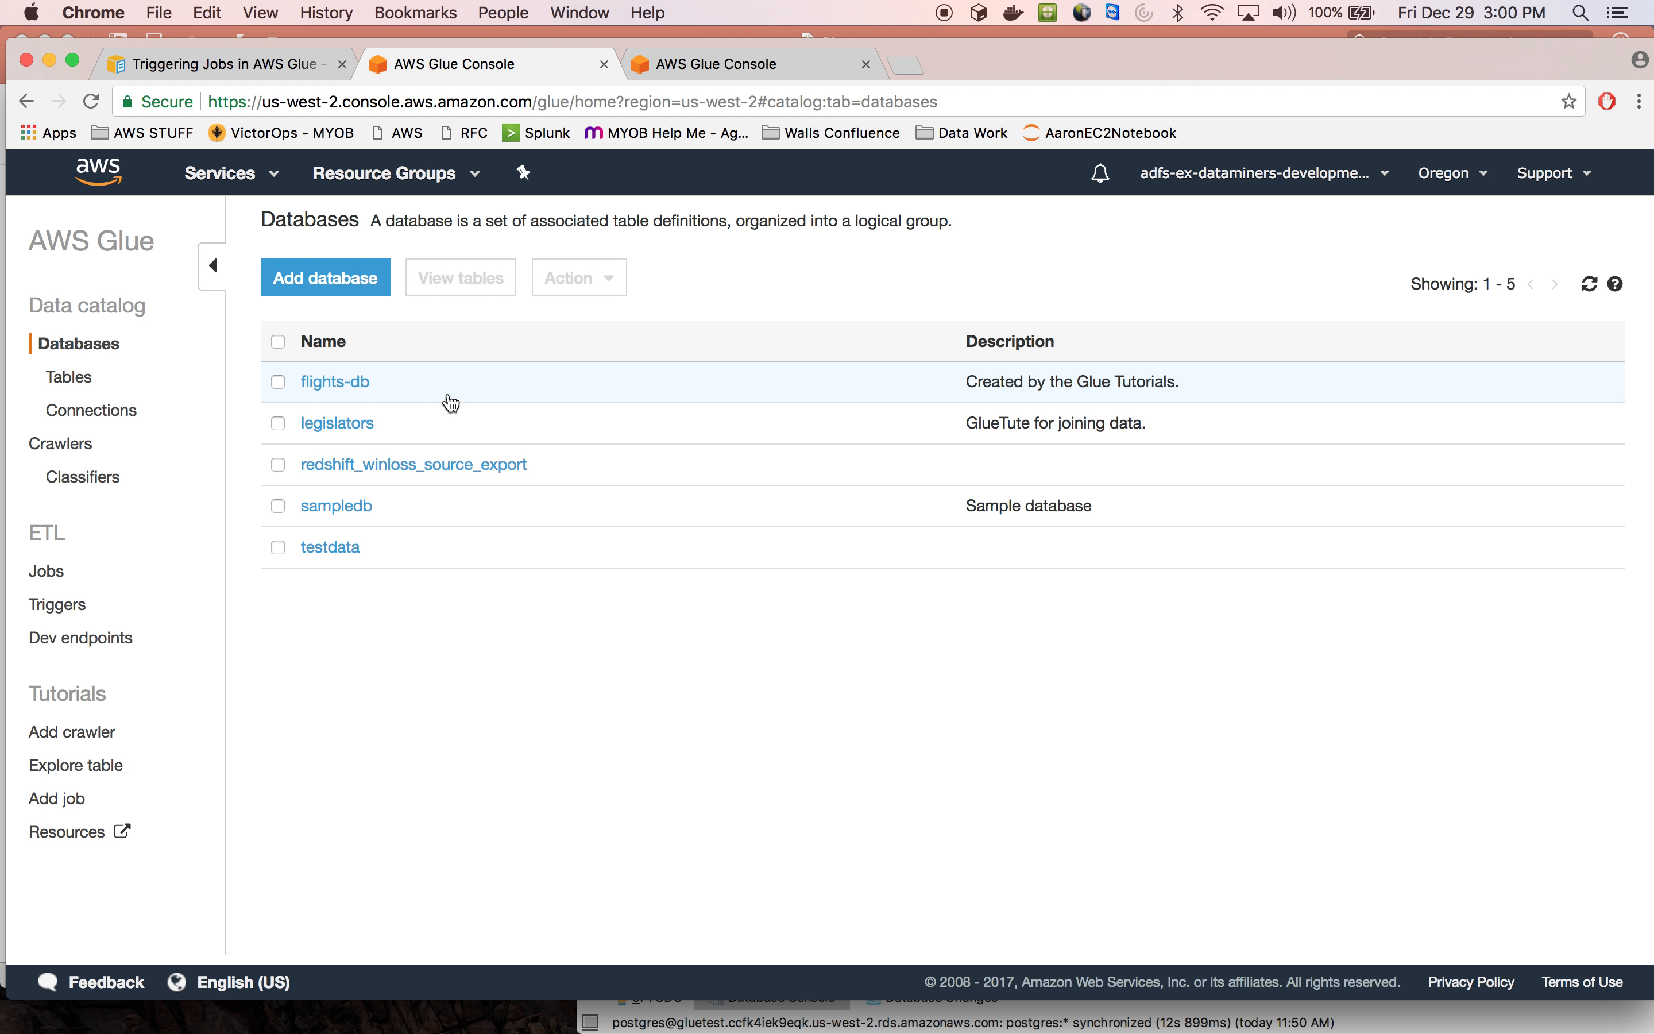
left_click(333, 553)
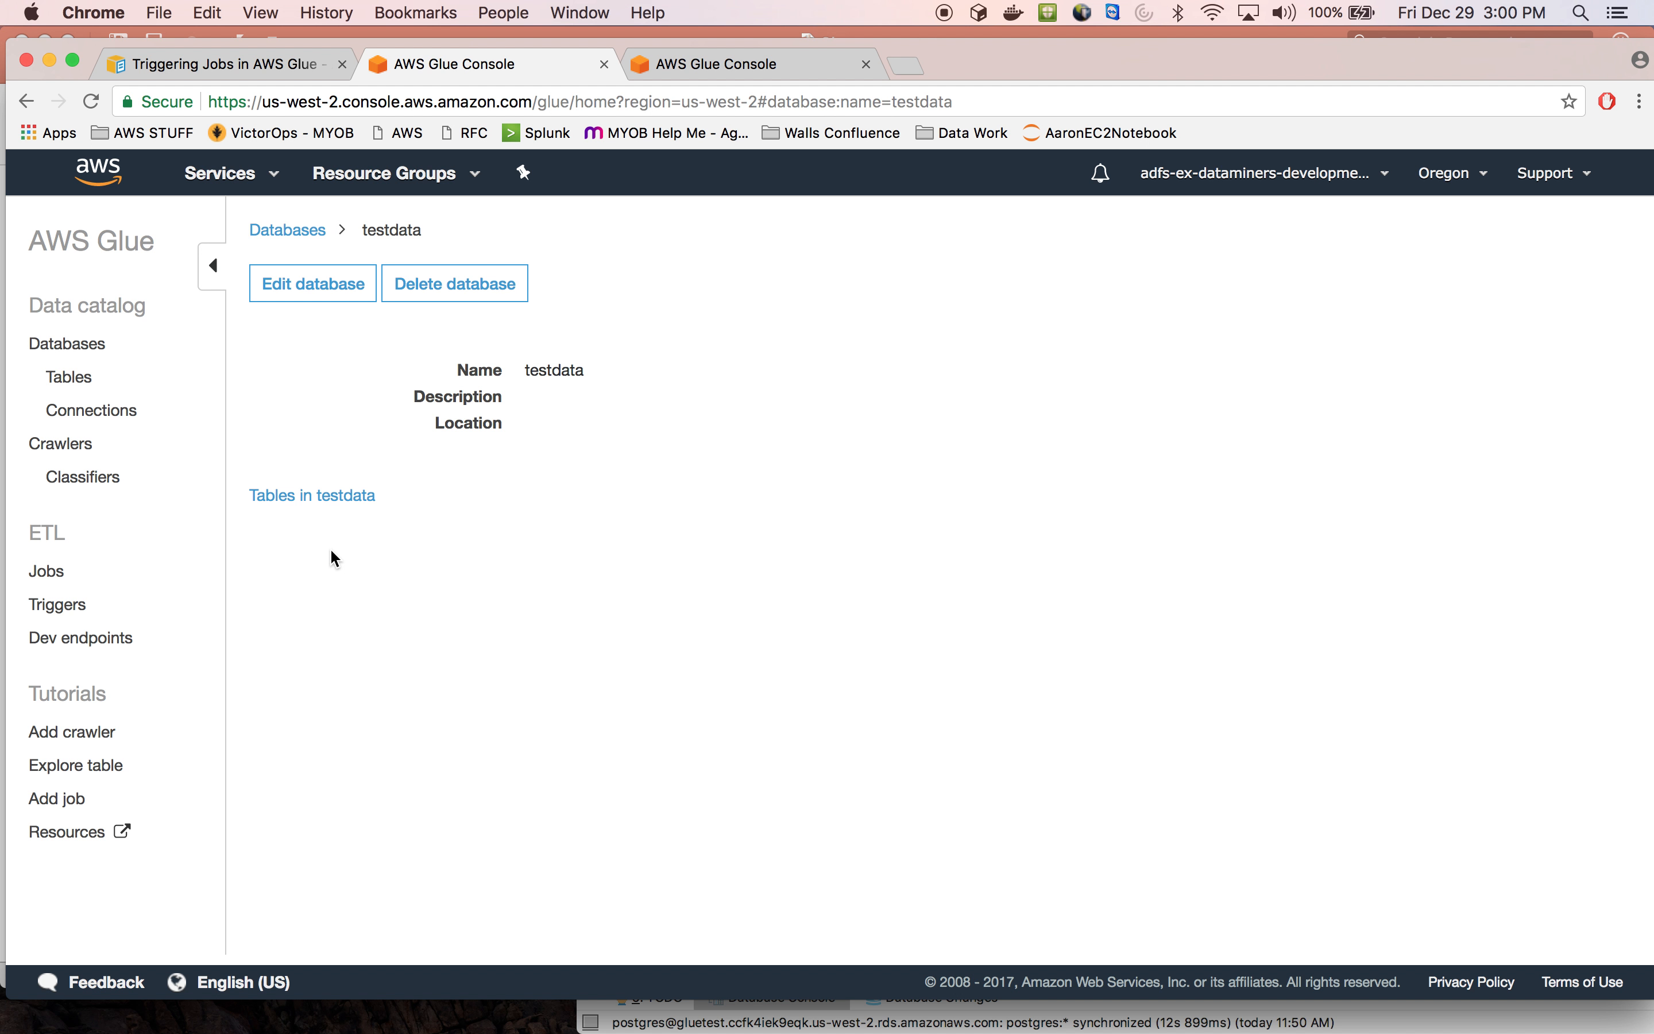
left_click(310, 499)
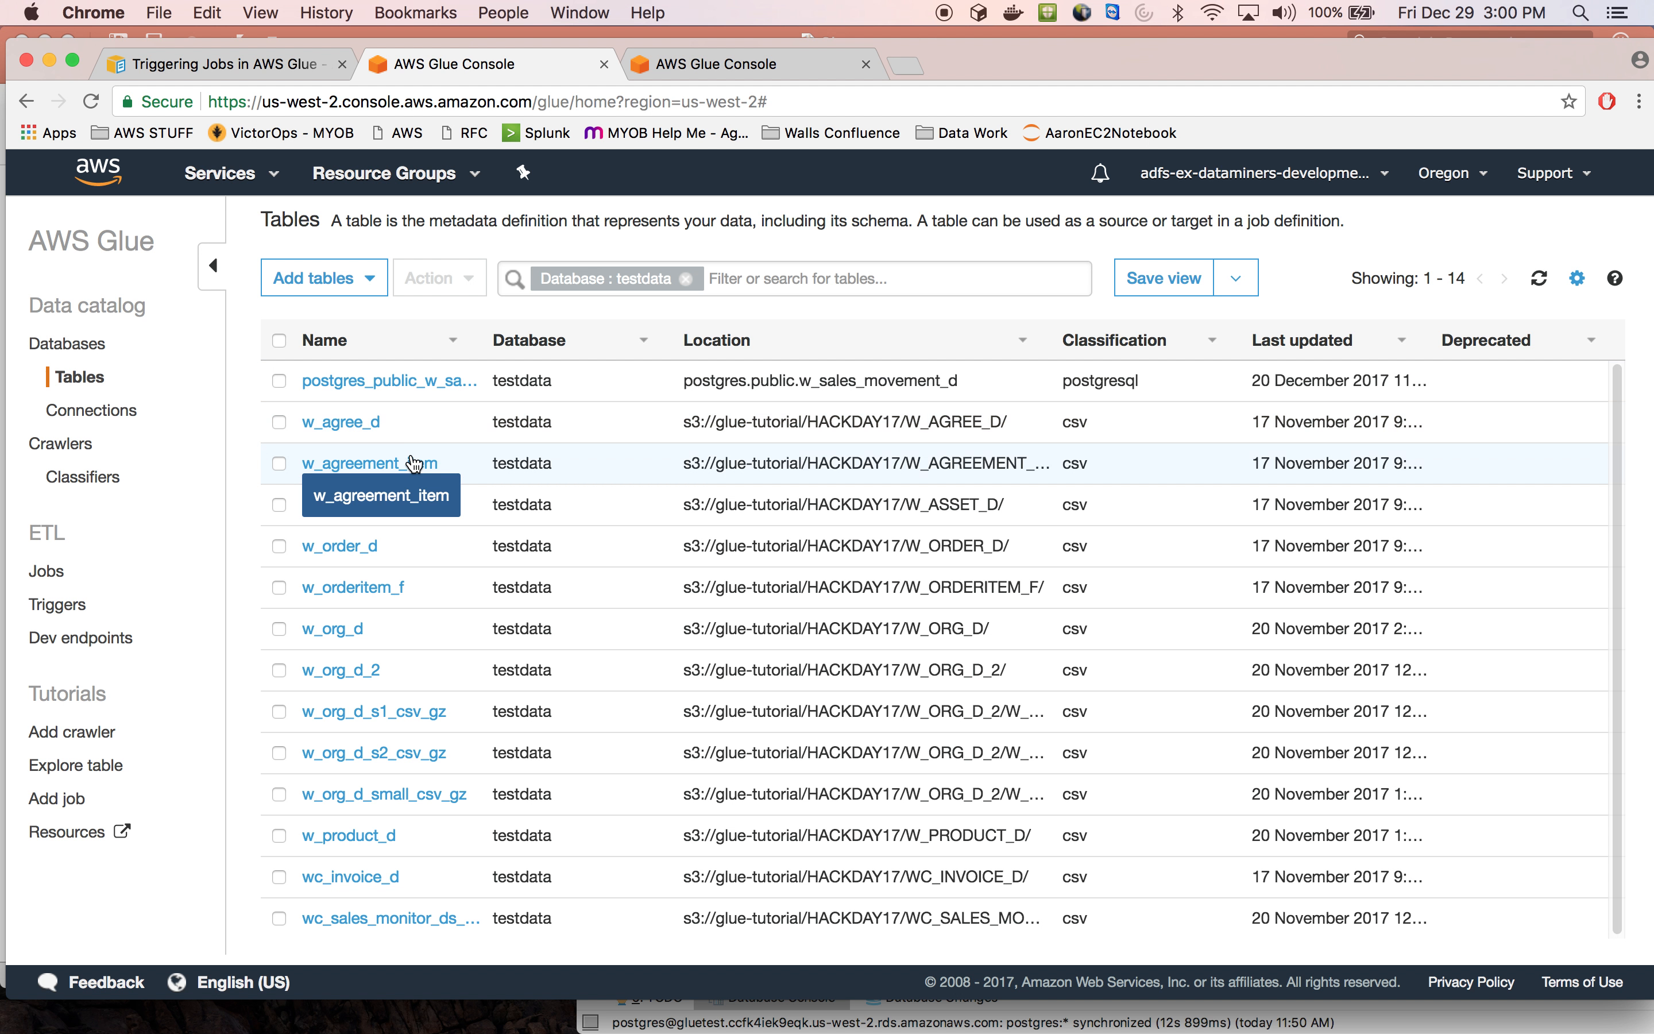
Open the postgres_public_w_sales_movement_d table and examine its properties and its schema's column names and data types
left_click(358, 381)
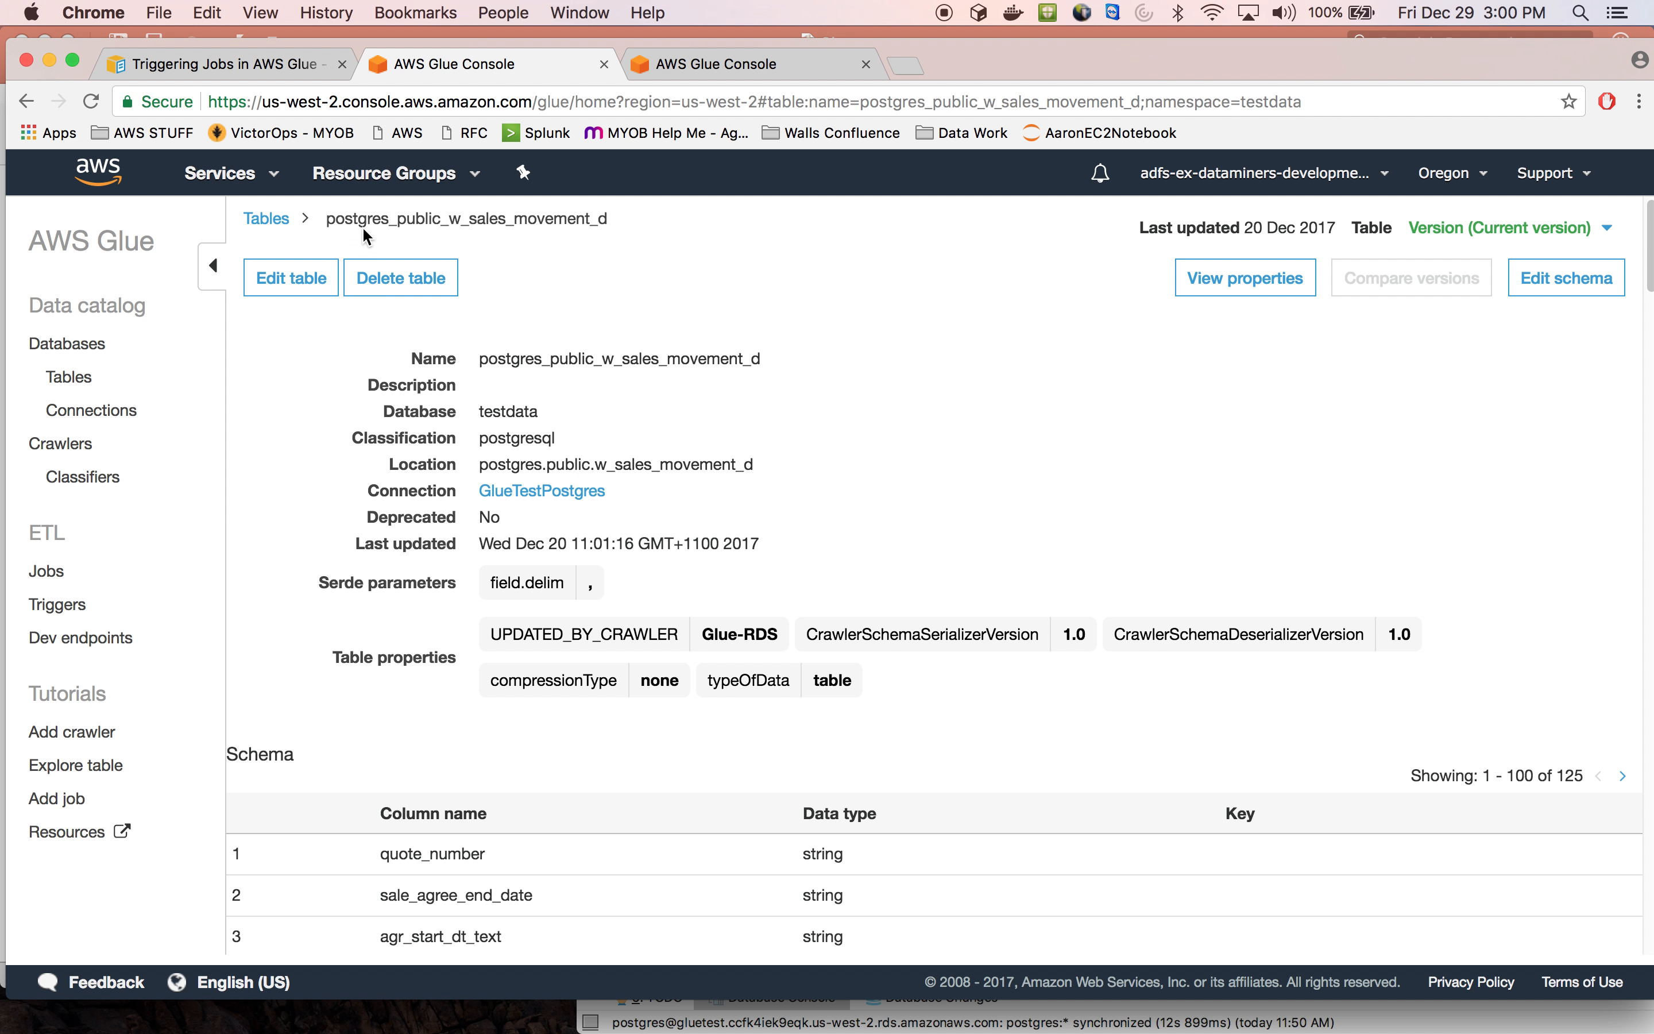
scroll(561, 603, "down", 3)
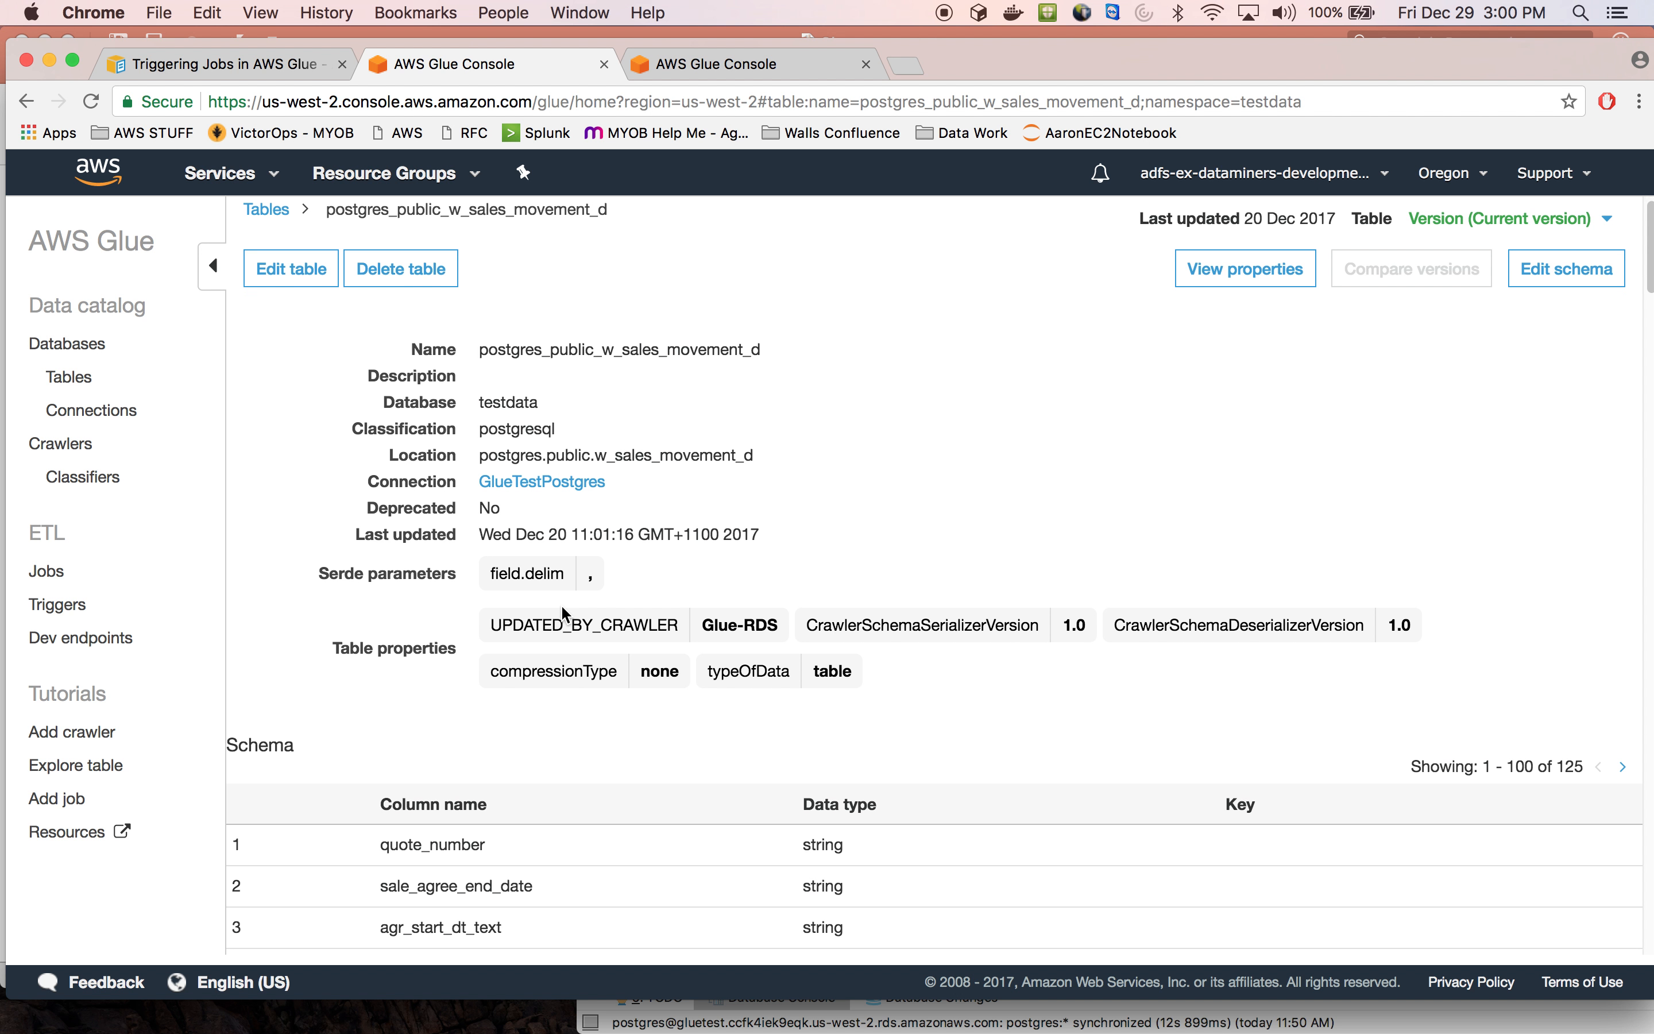
scroll(427, 744, "down", 3)
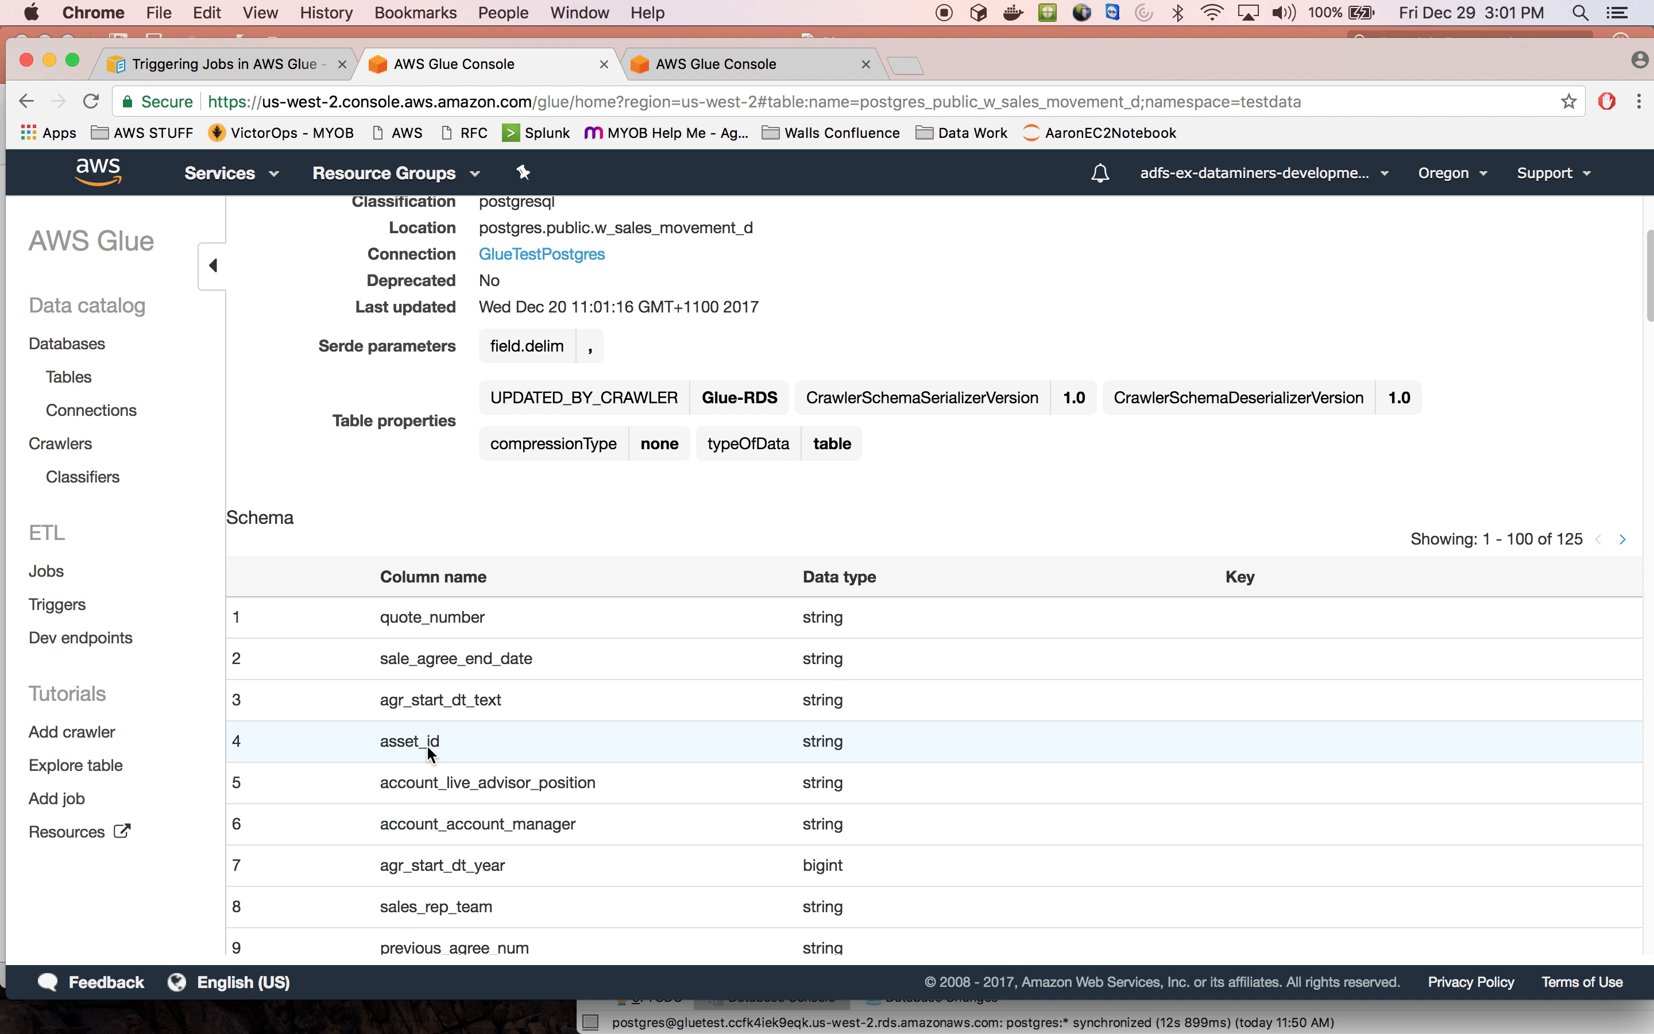
scroll(844, 820, "down", 4)
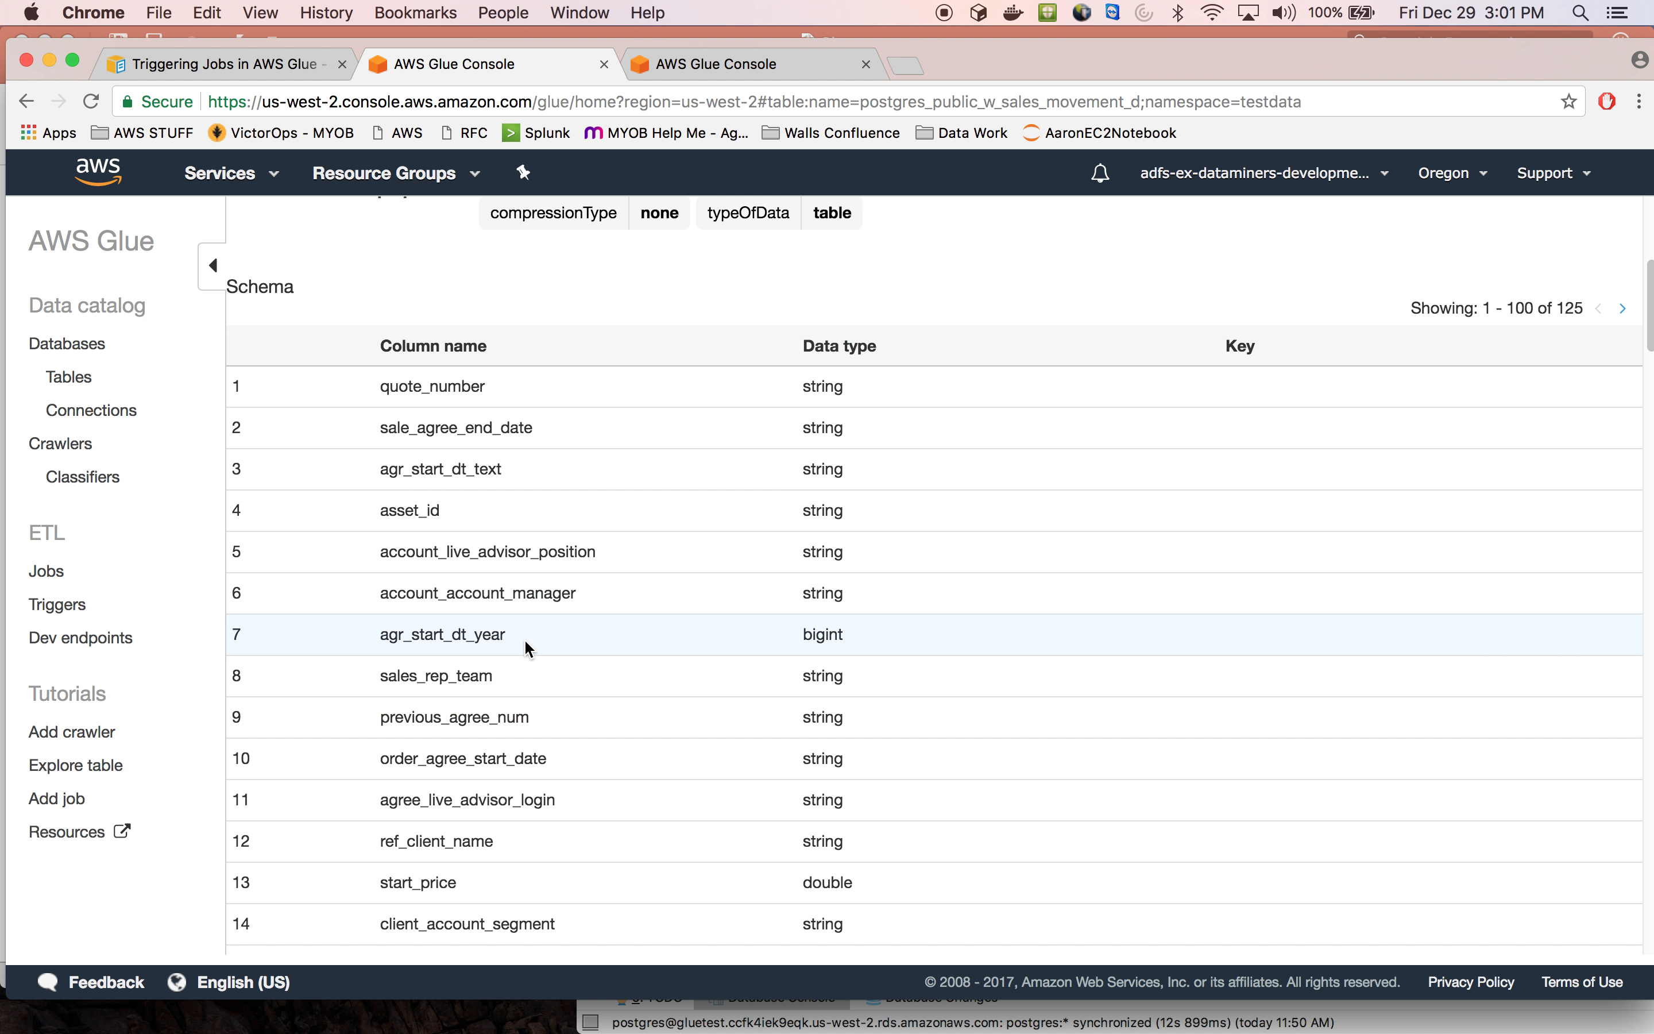
scroll(526, 646, "up", 6)
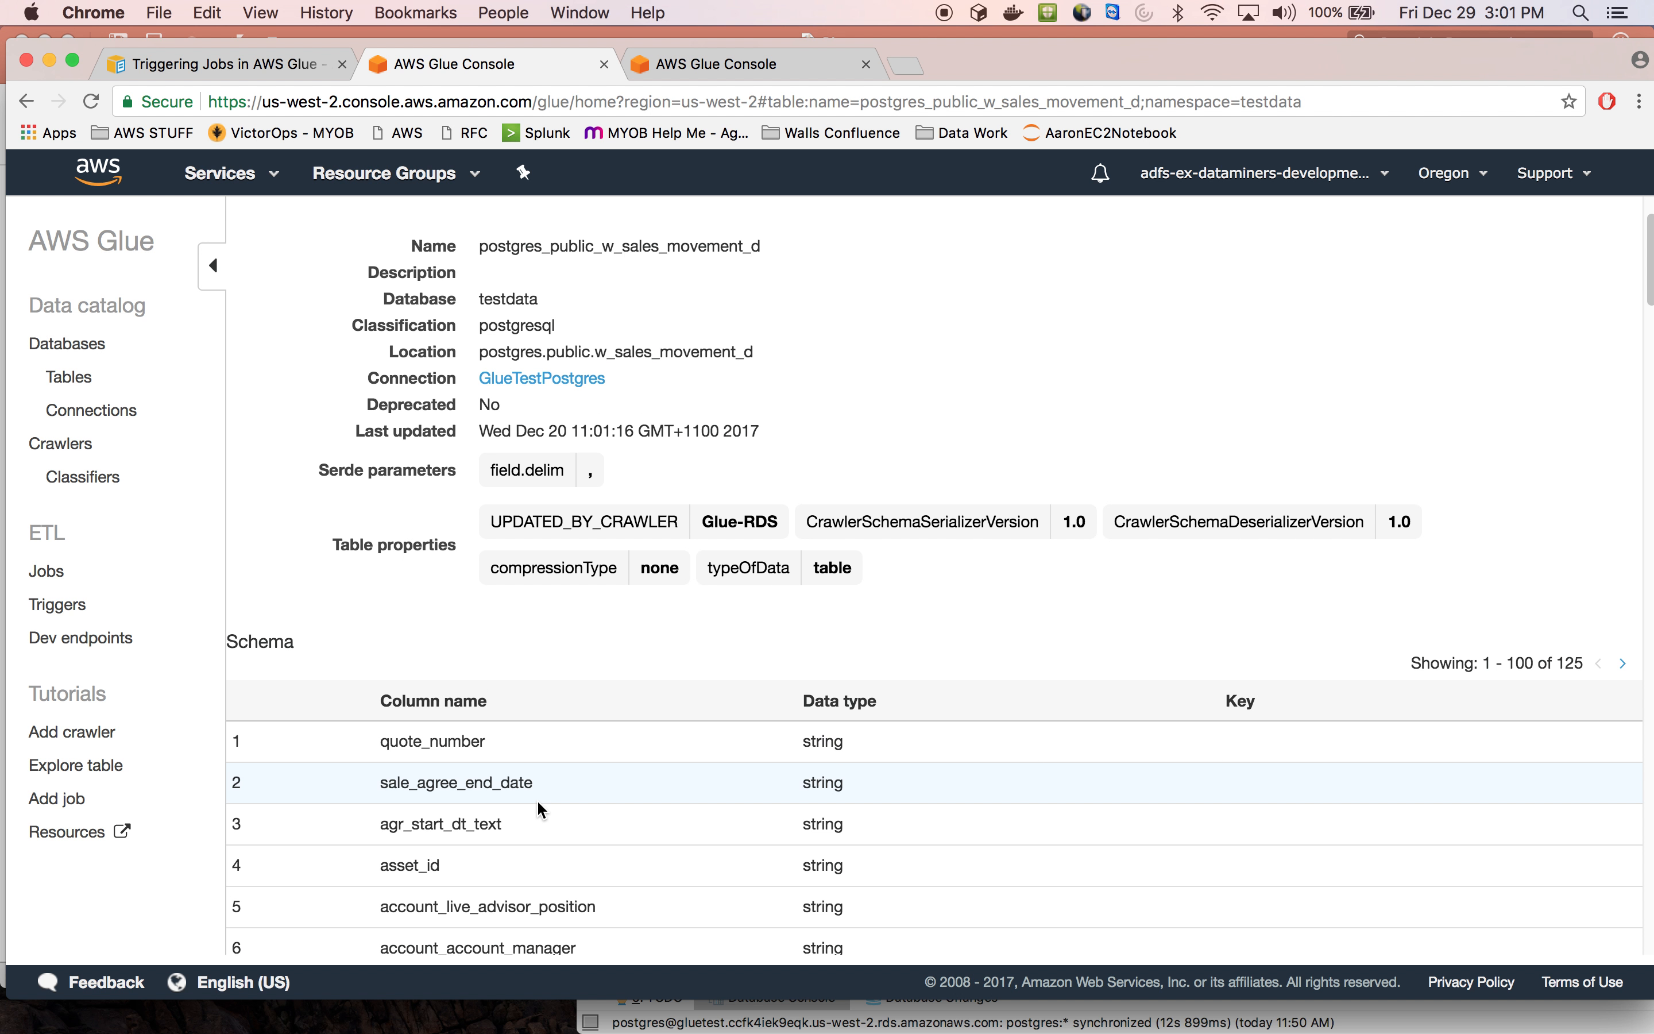
scroll(536, 798, "down", 5)
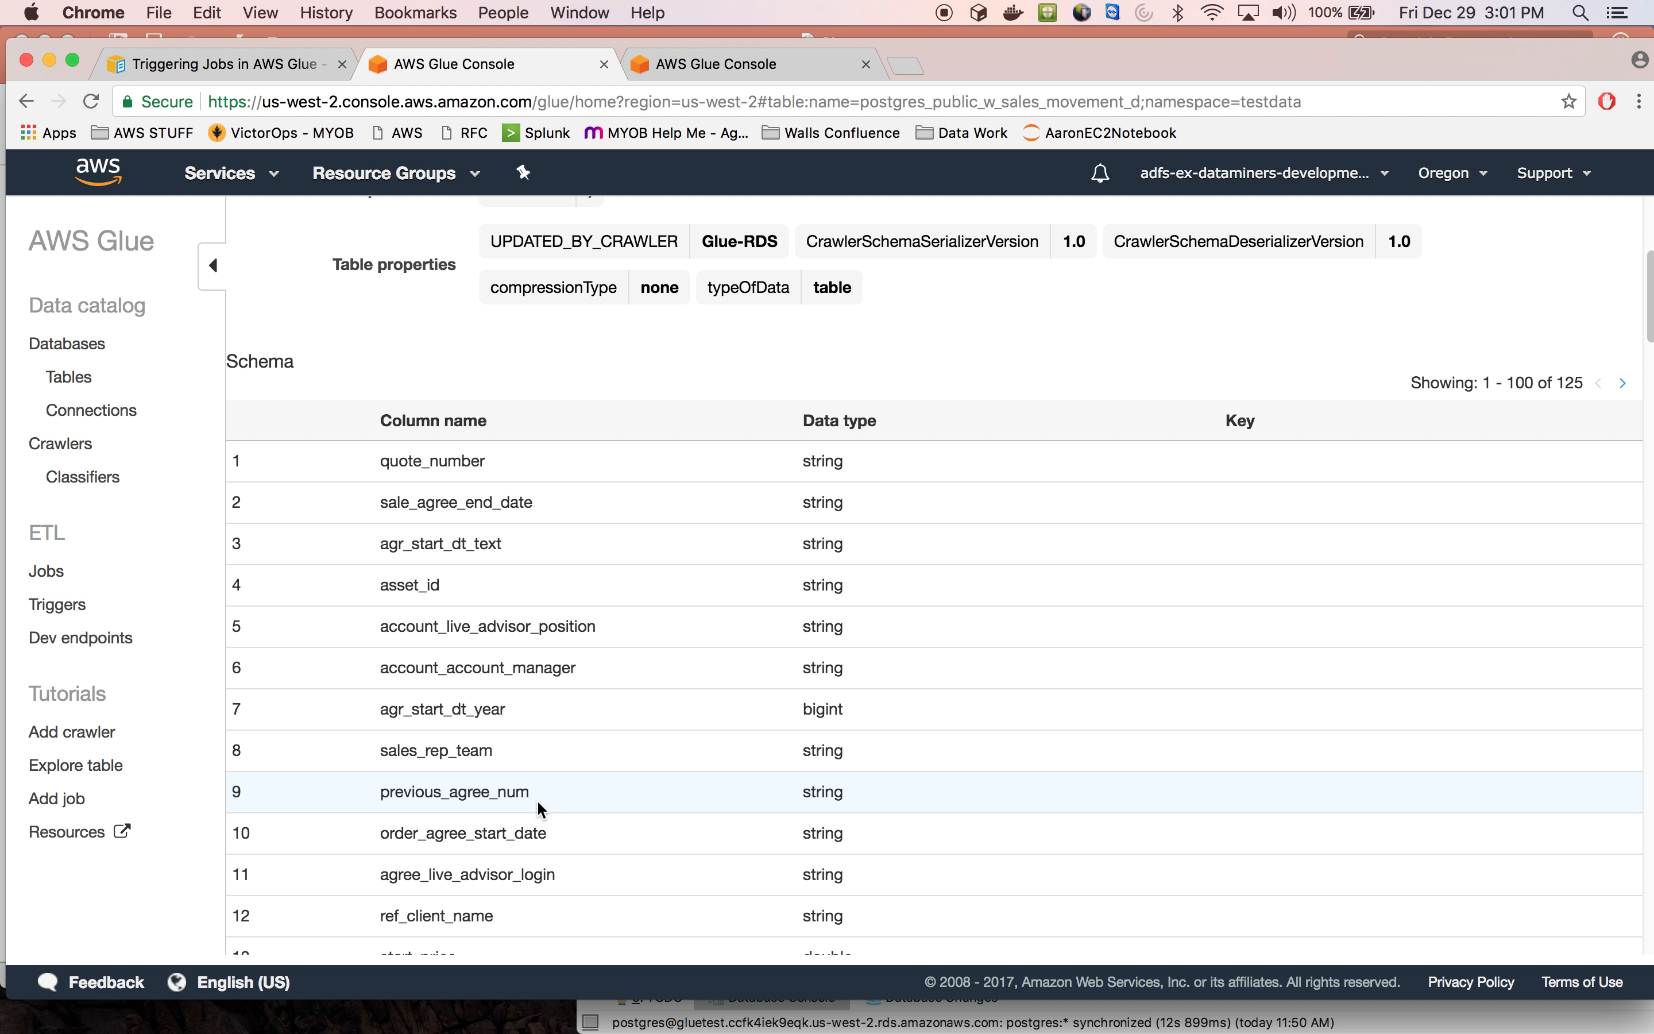
scroll(539, 808, "down", 4)
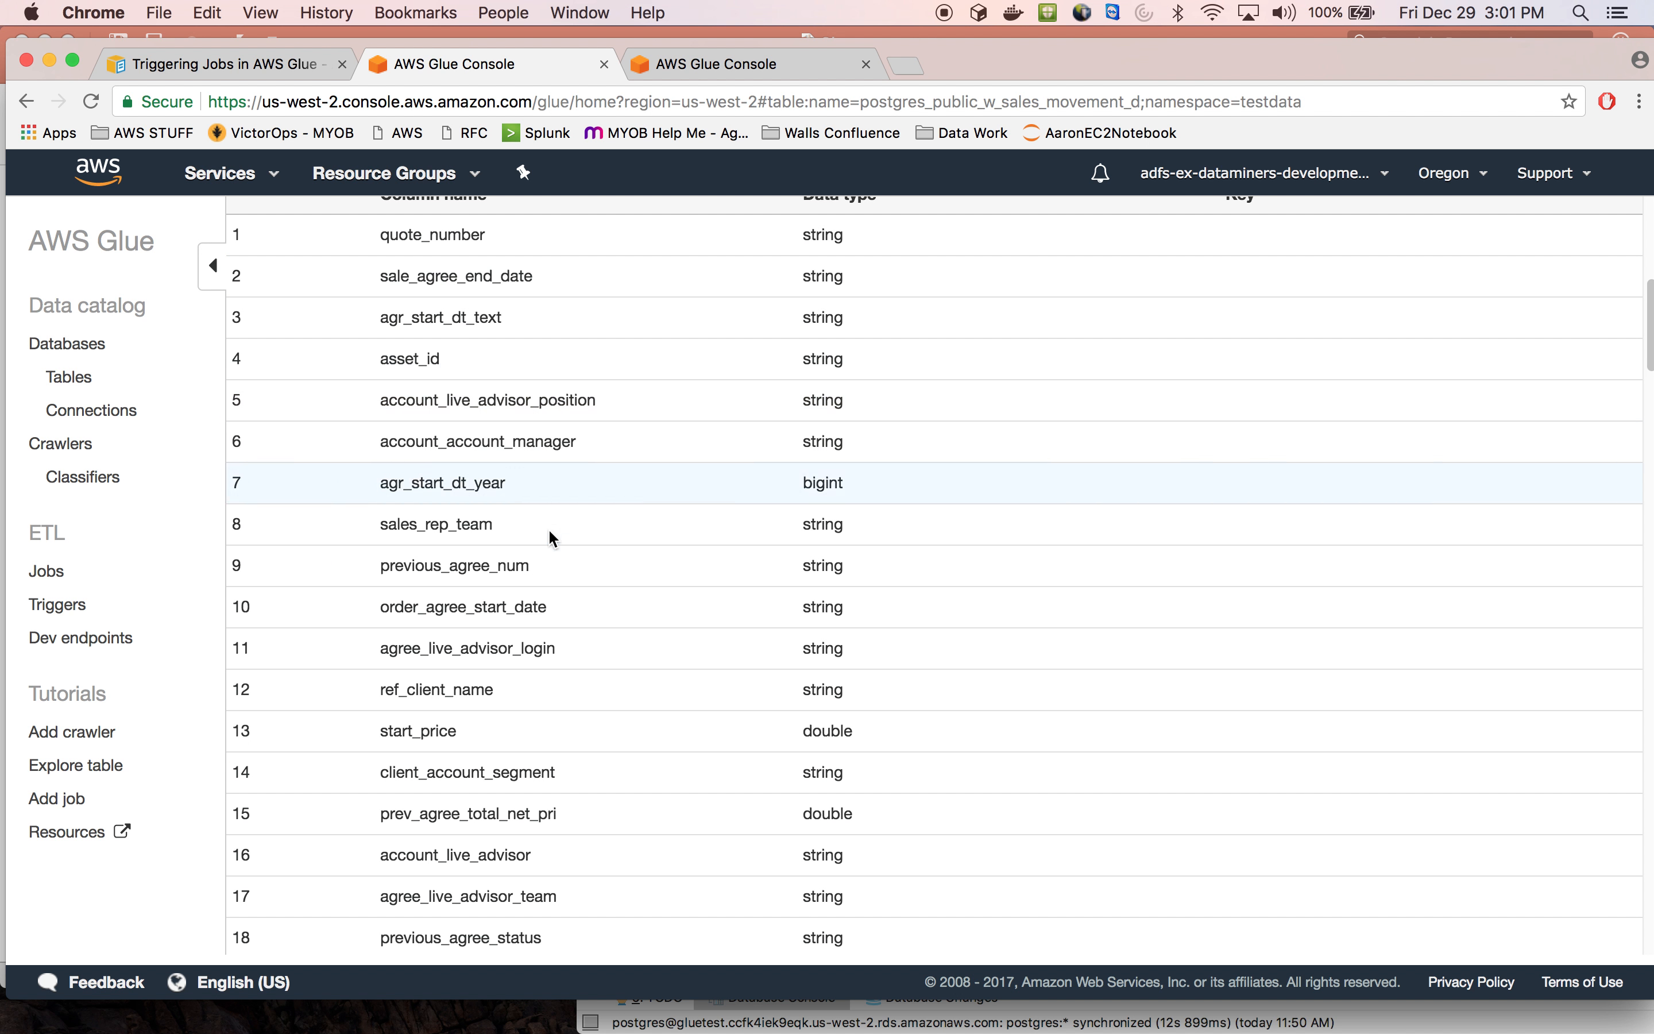
scroll(573, 600, "up", 3)
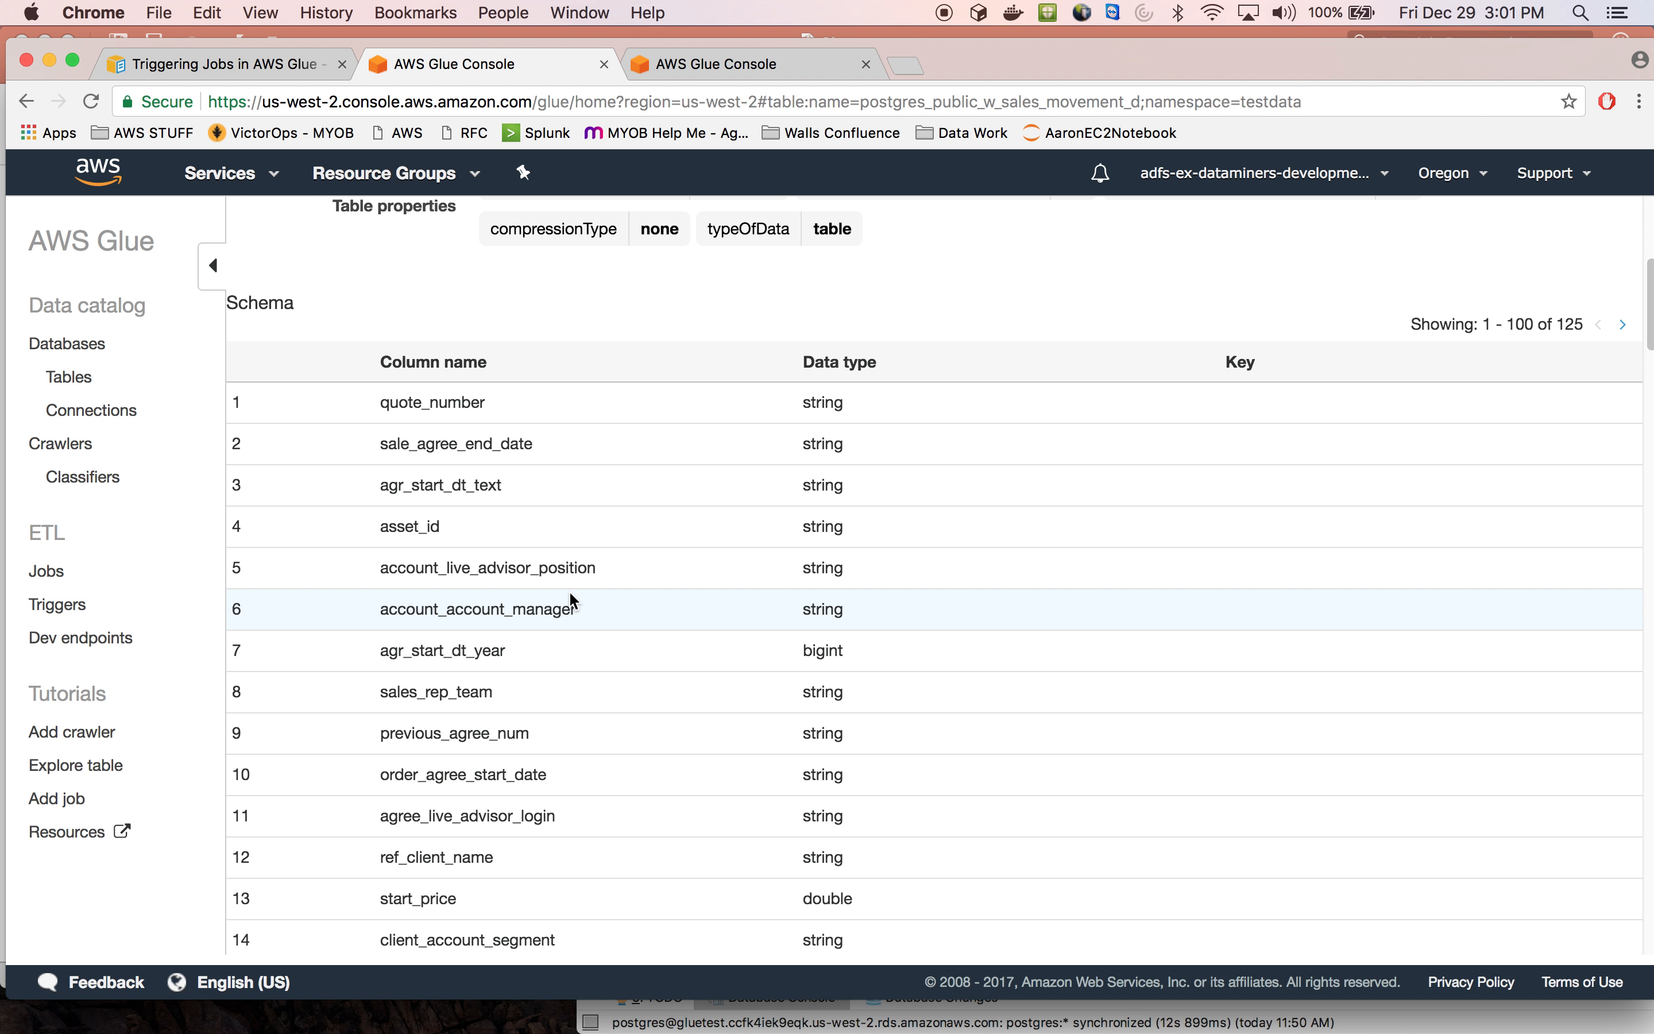
scroll(573, 600, "down", 20)
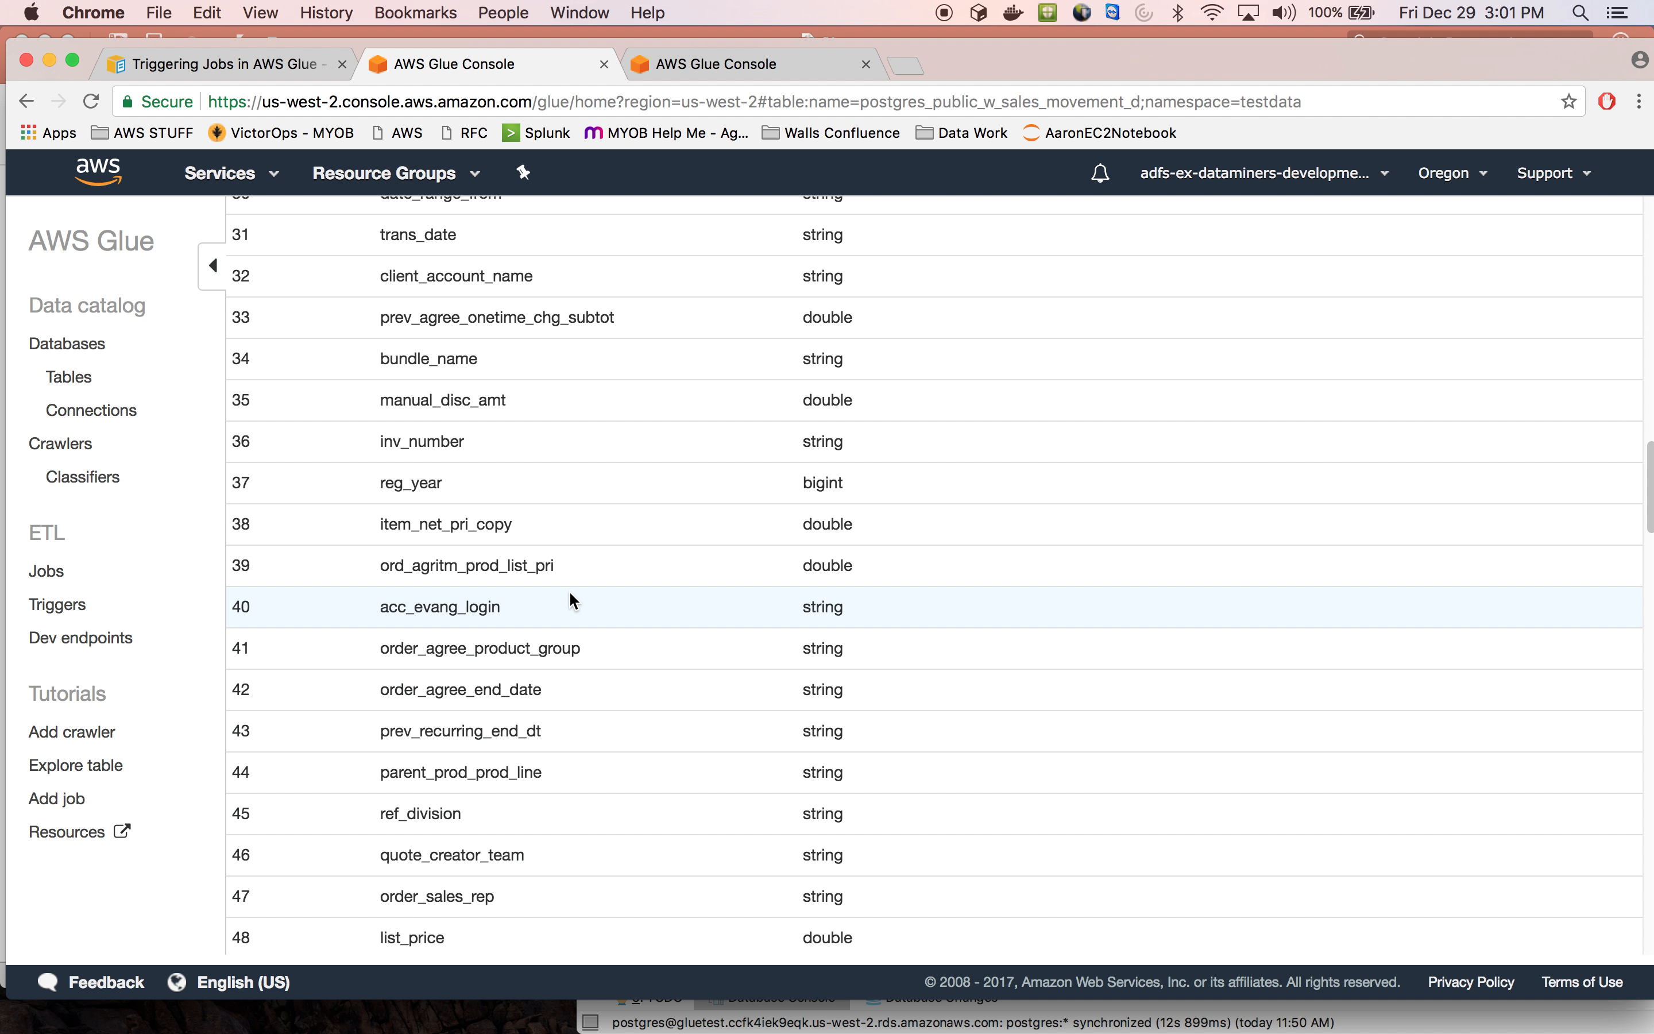
scroll(573, 600, "up", 4)
scroll(572, 600, "up", 5)
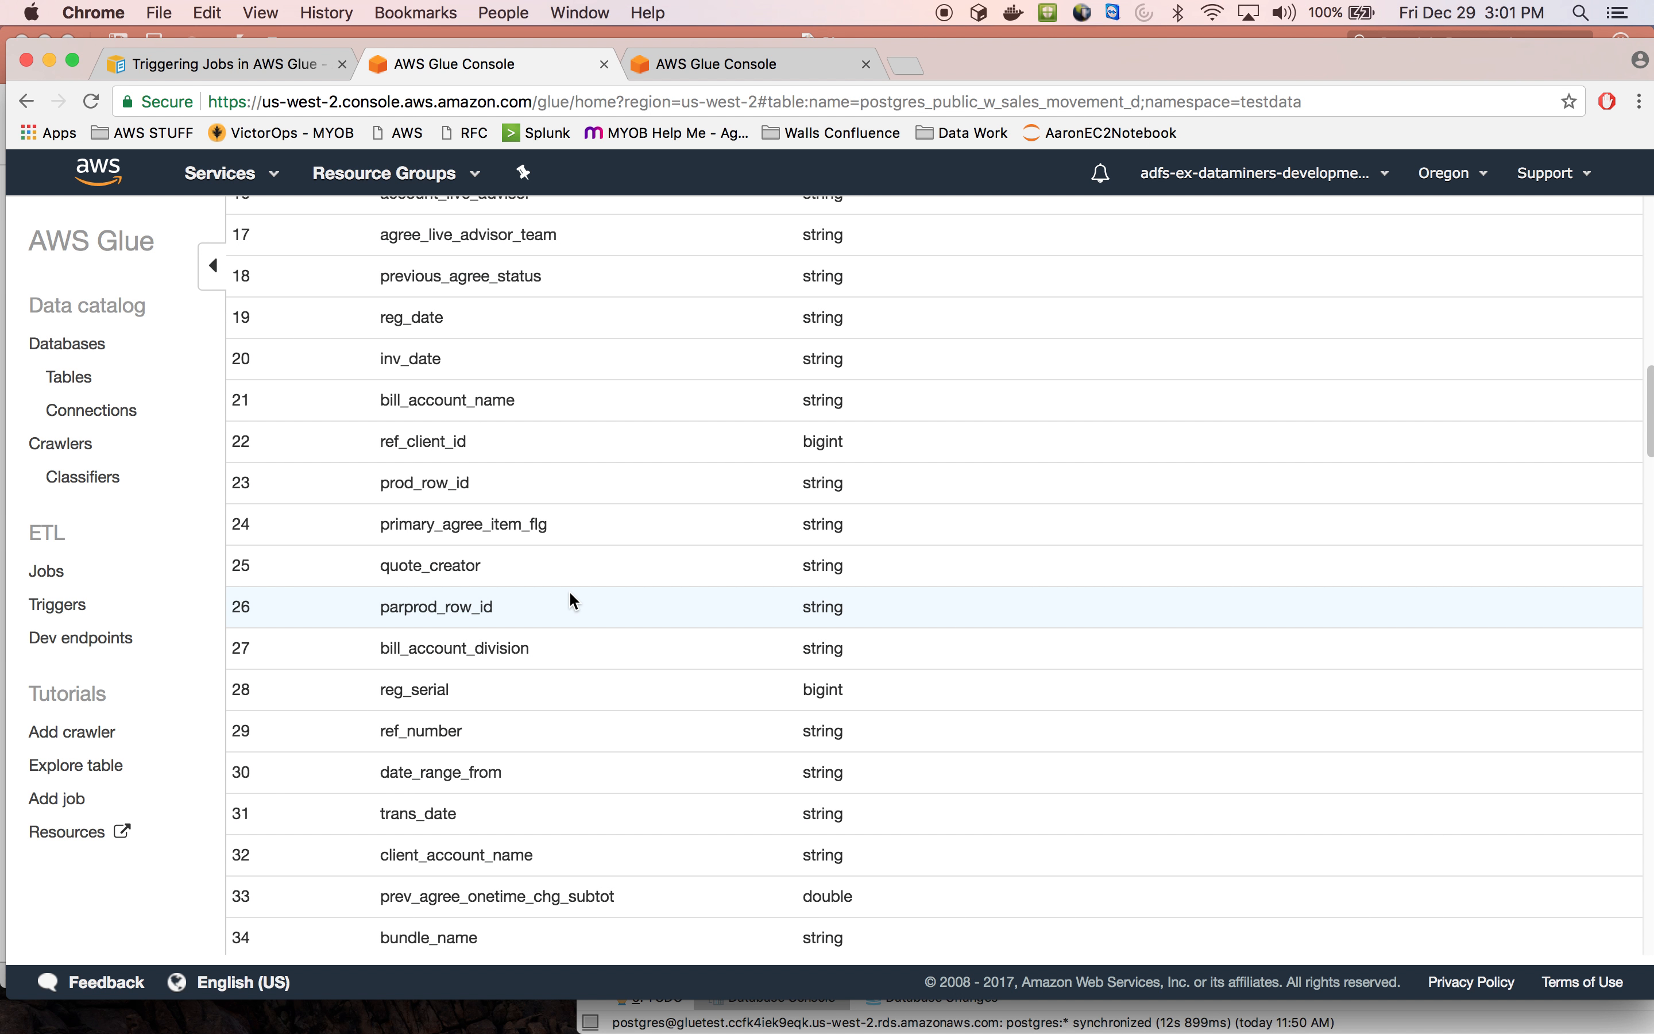
scroll(573, 600, "up", 15)
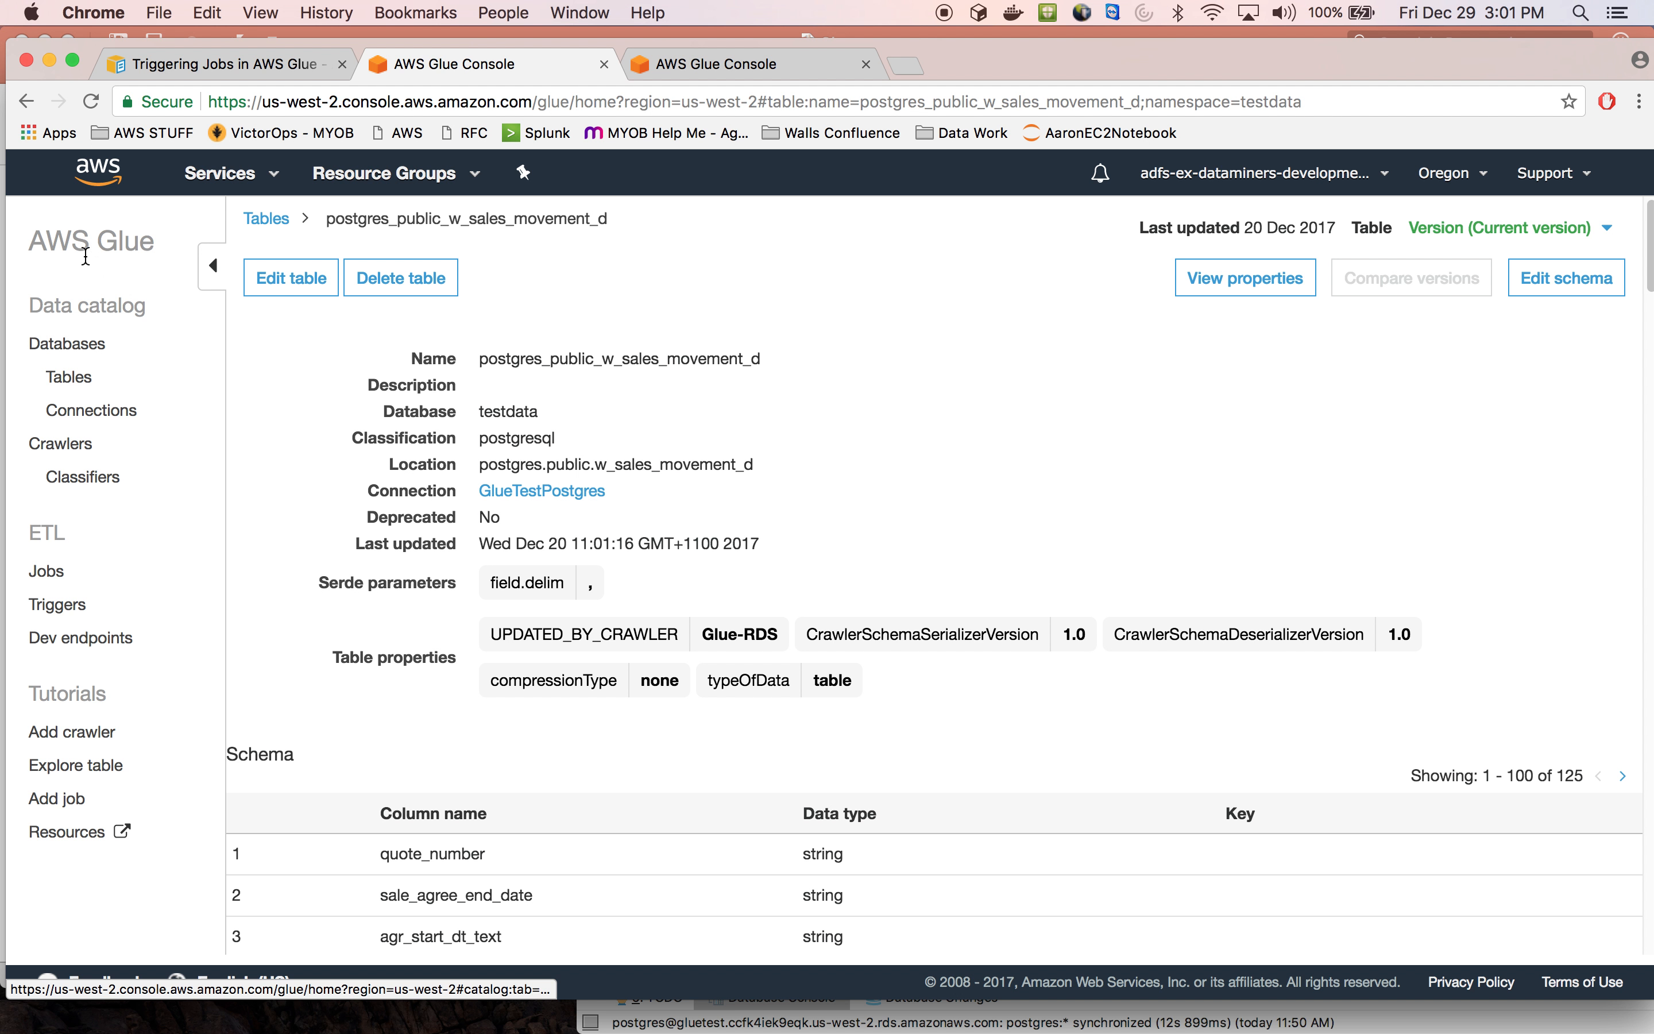
Open the GlueTestPostgres connection's details and highlight its JDBC URL
left_click(96, 414)
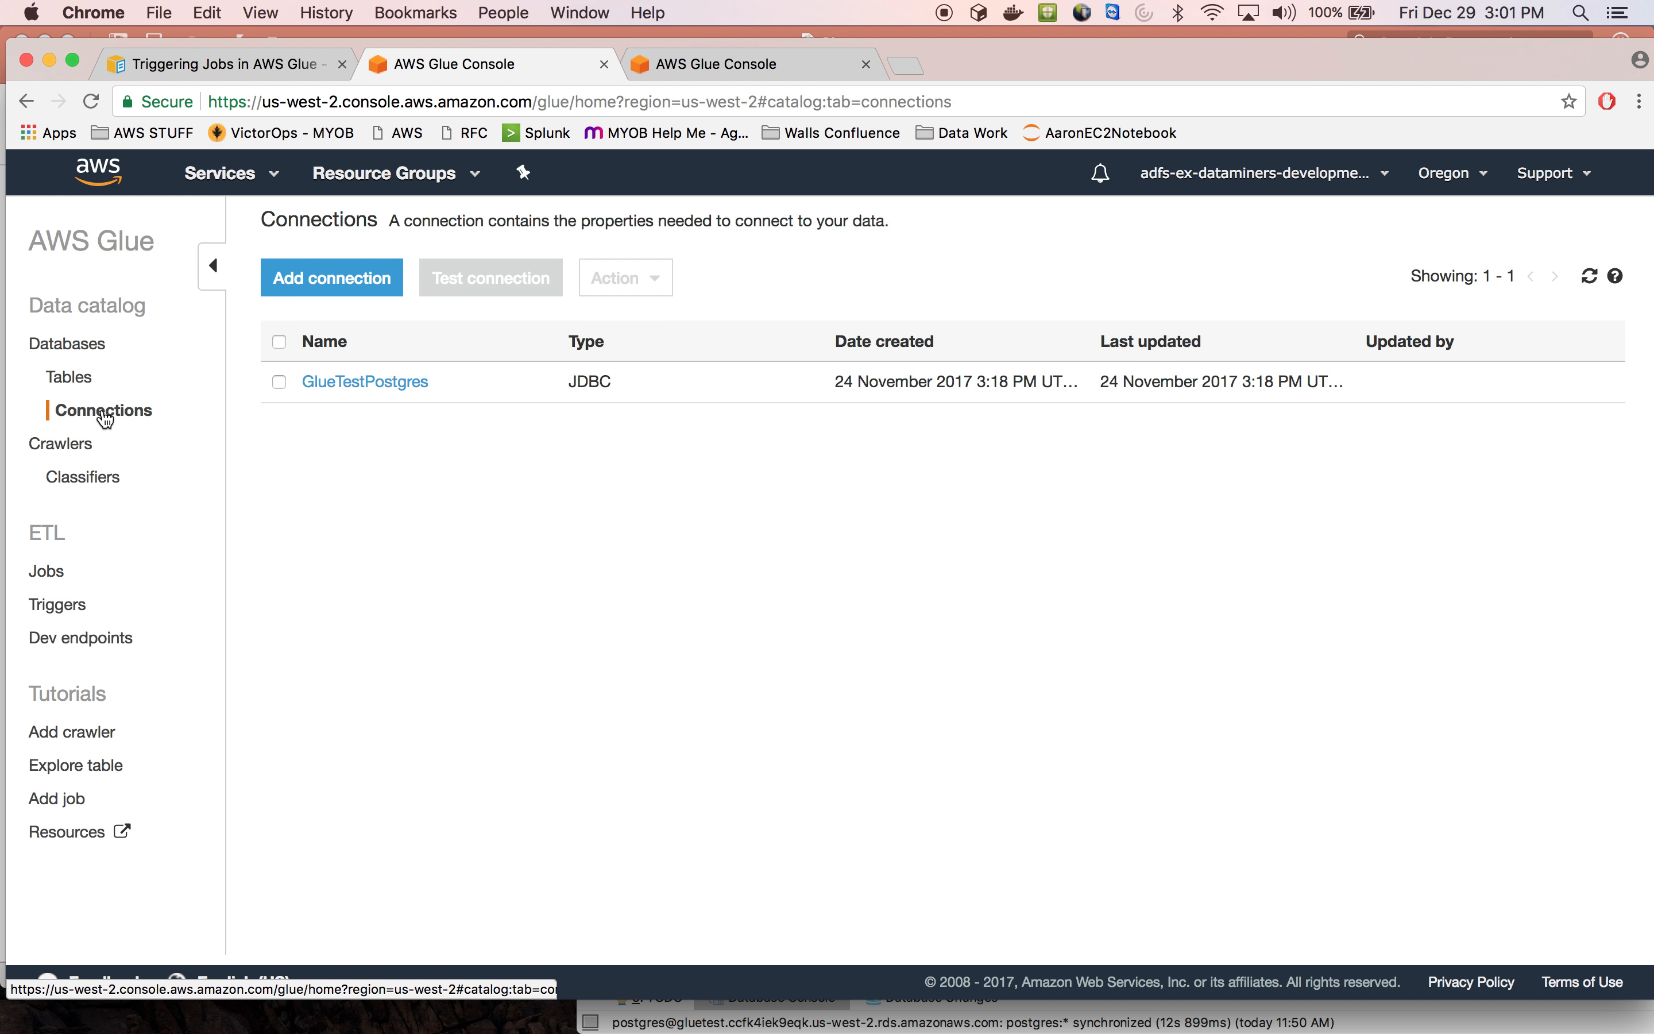
left_click(401, 383)
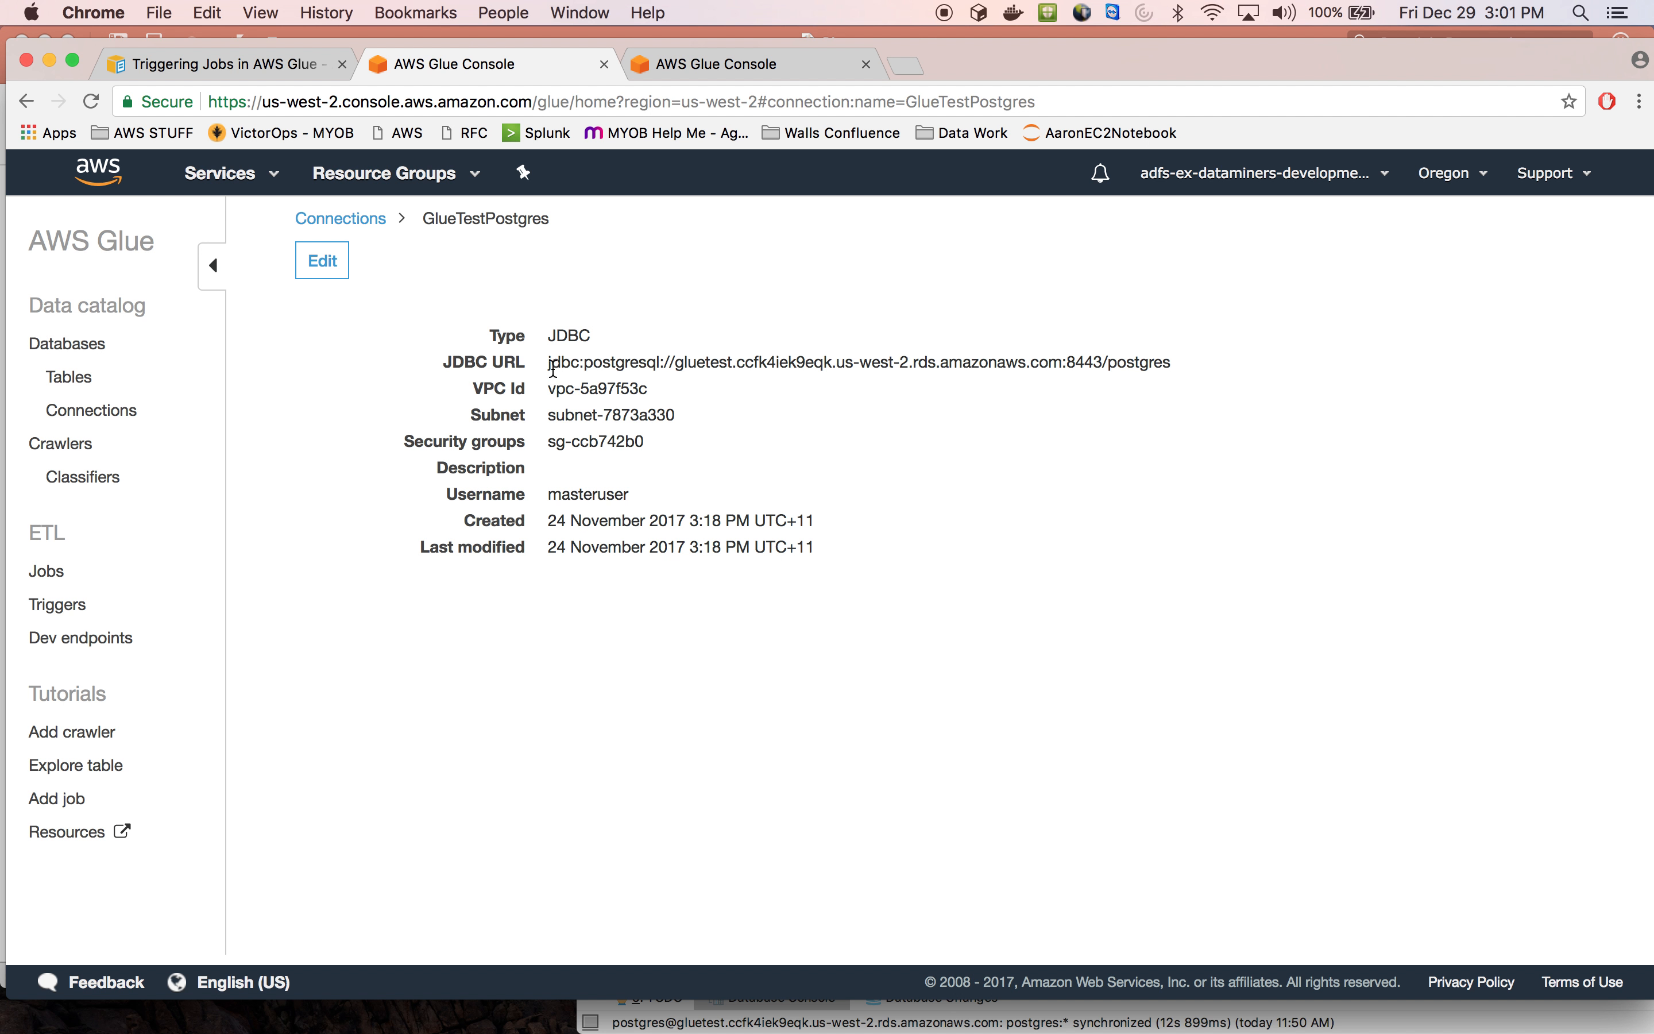
left_click_drag(546, 368, 1126, 369)
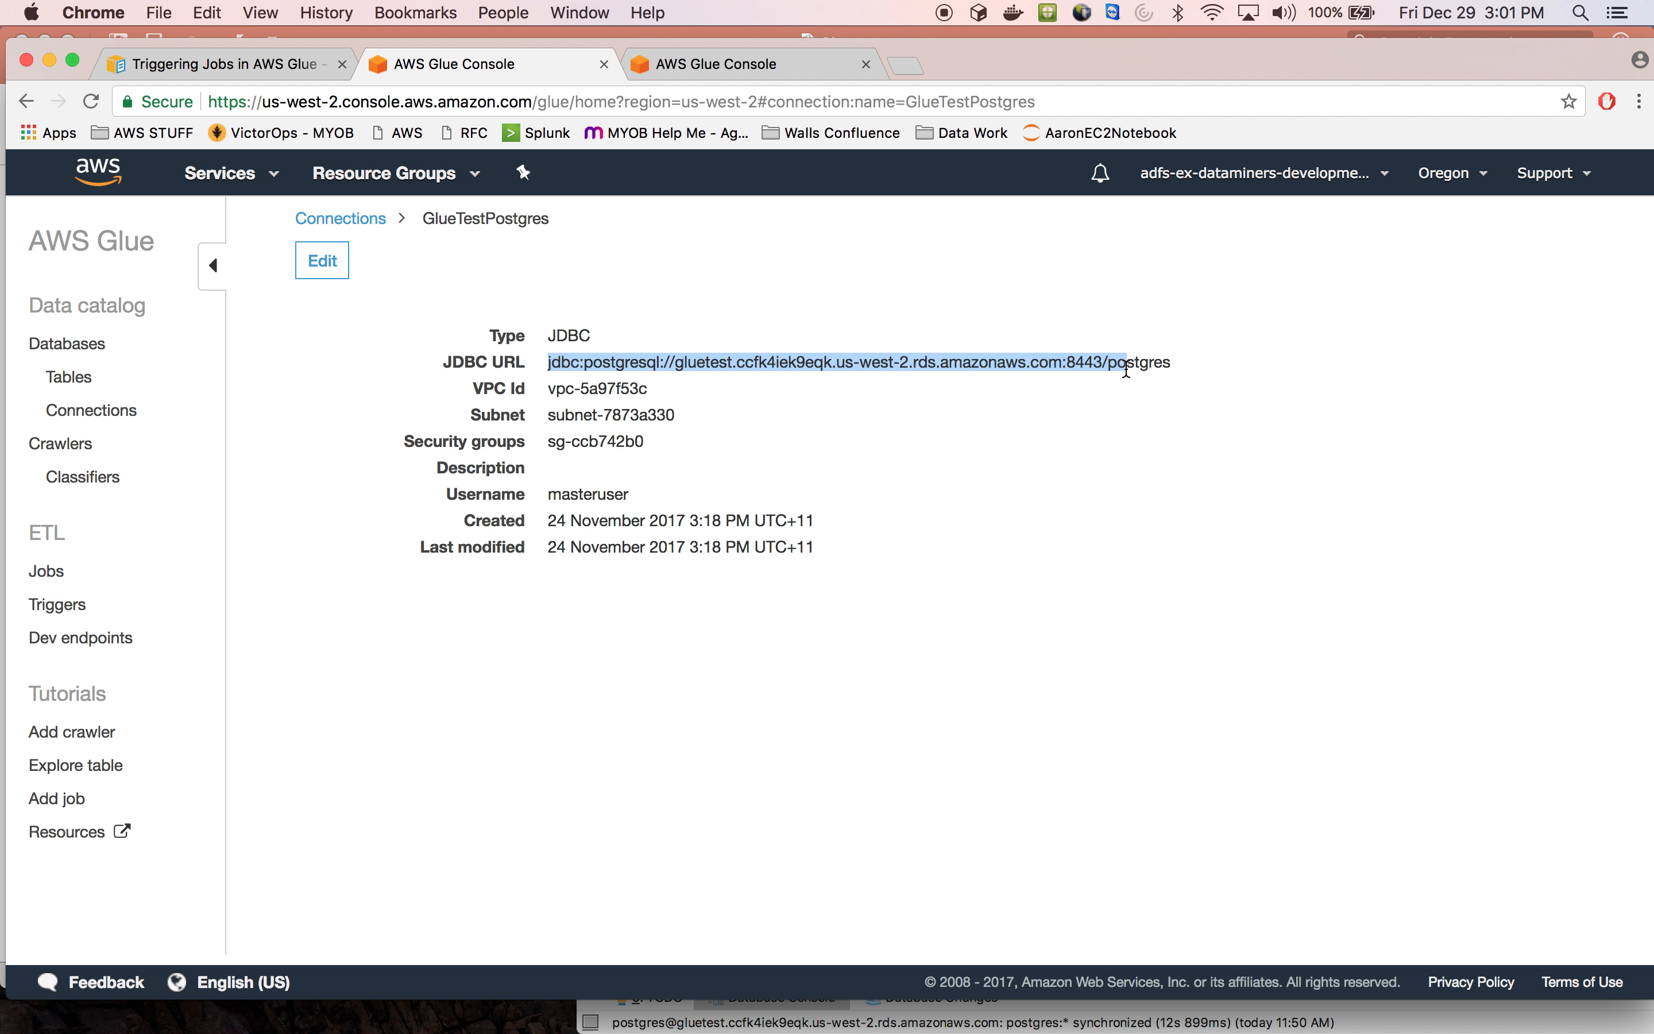
In the second AWS console page, open the gluetest instance in RDS and highlight its endpoint address
left_click(716, 65)
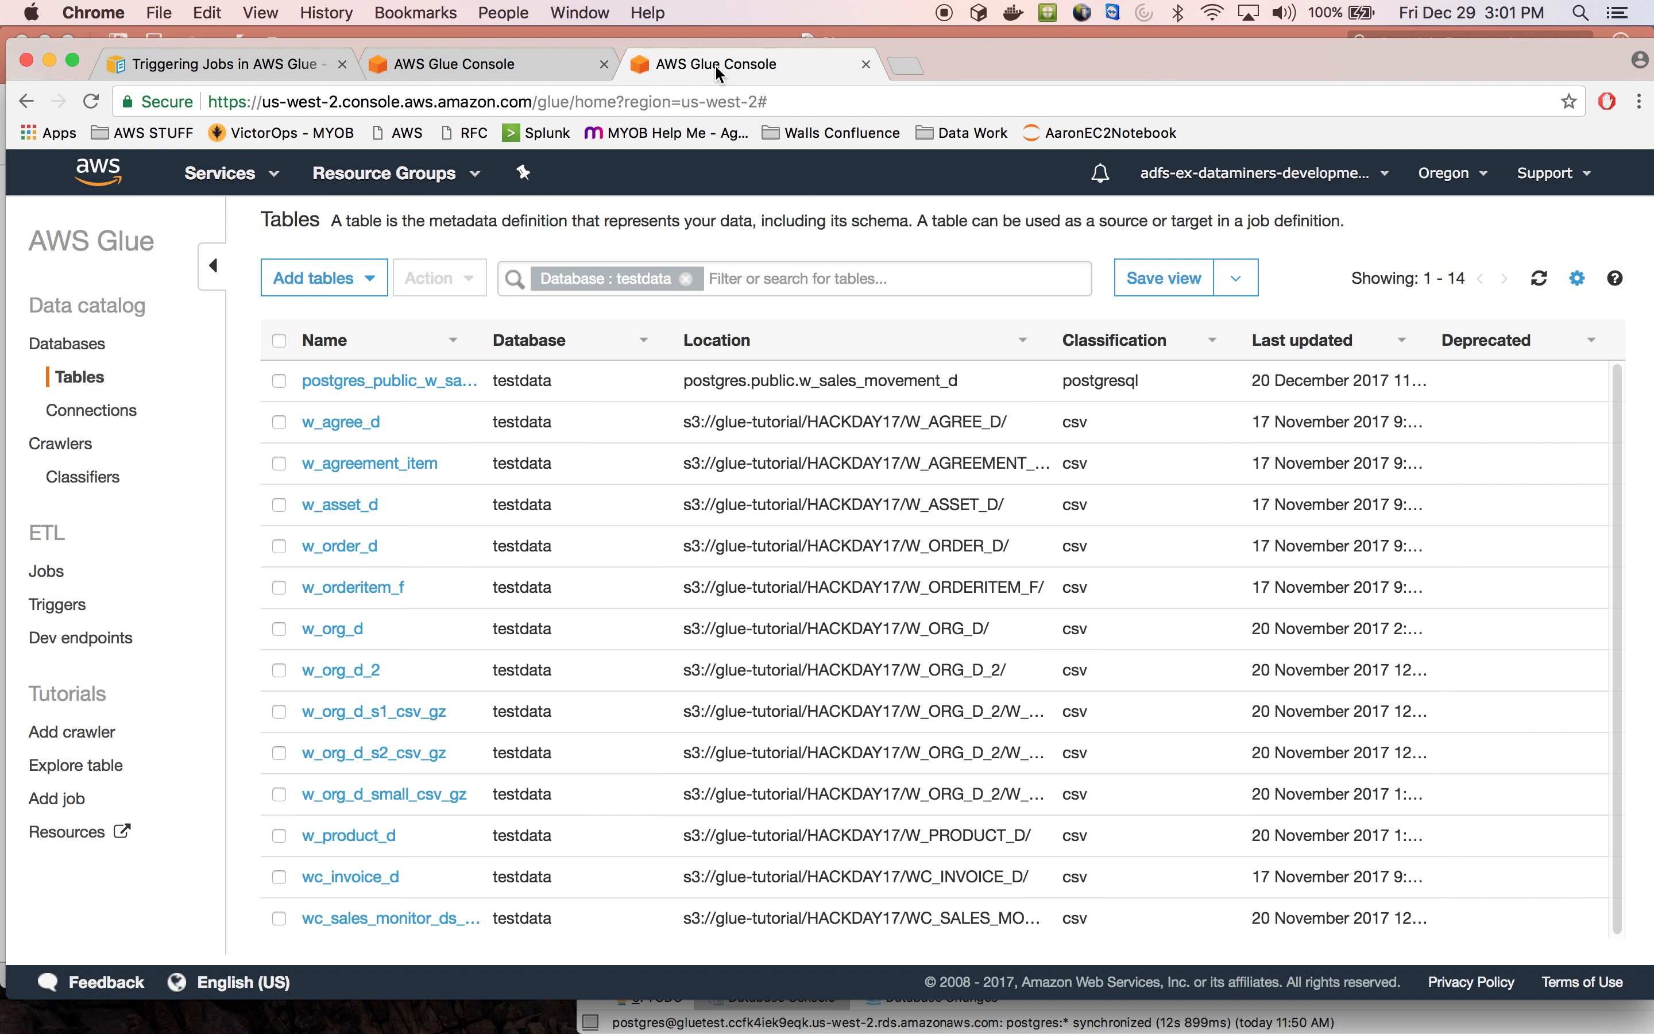
left_click(99, 172)
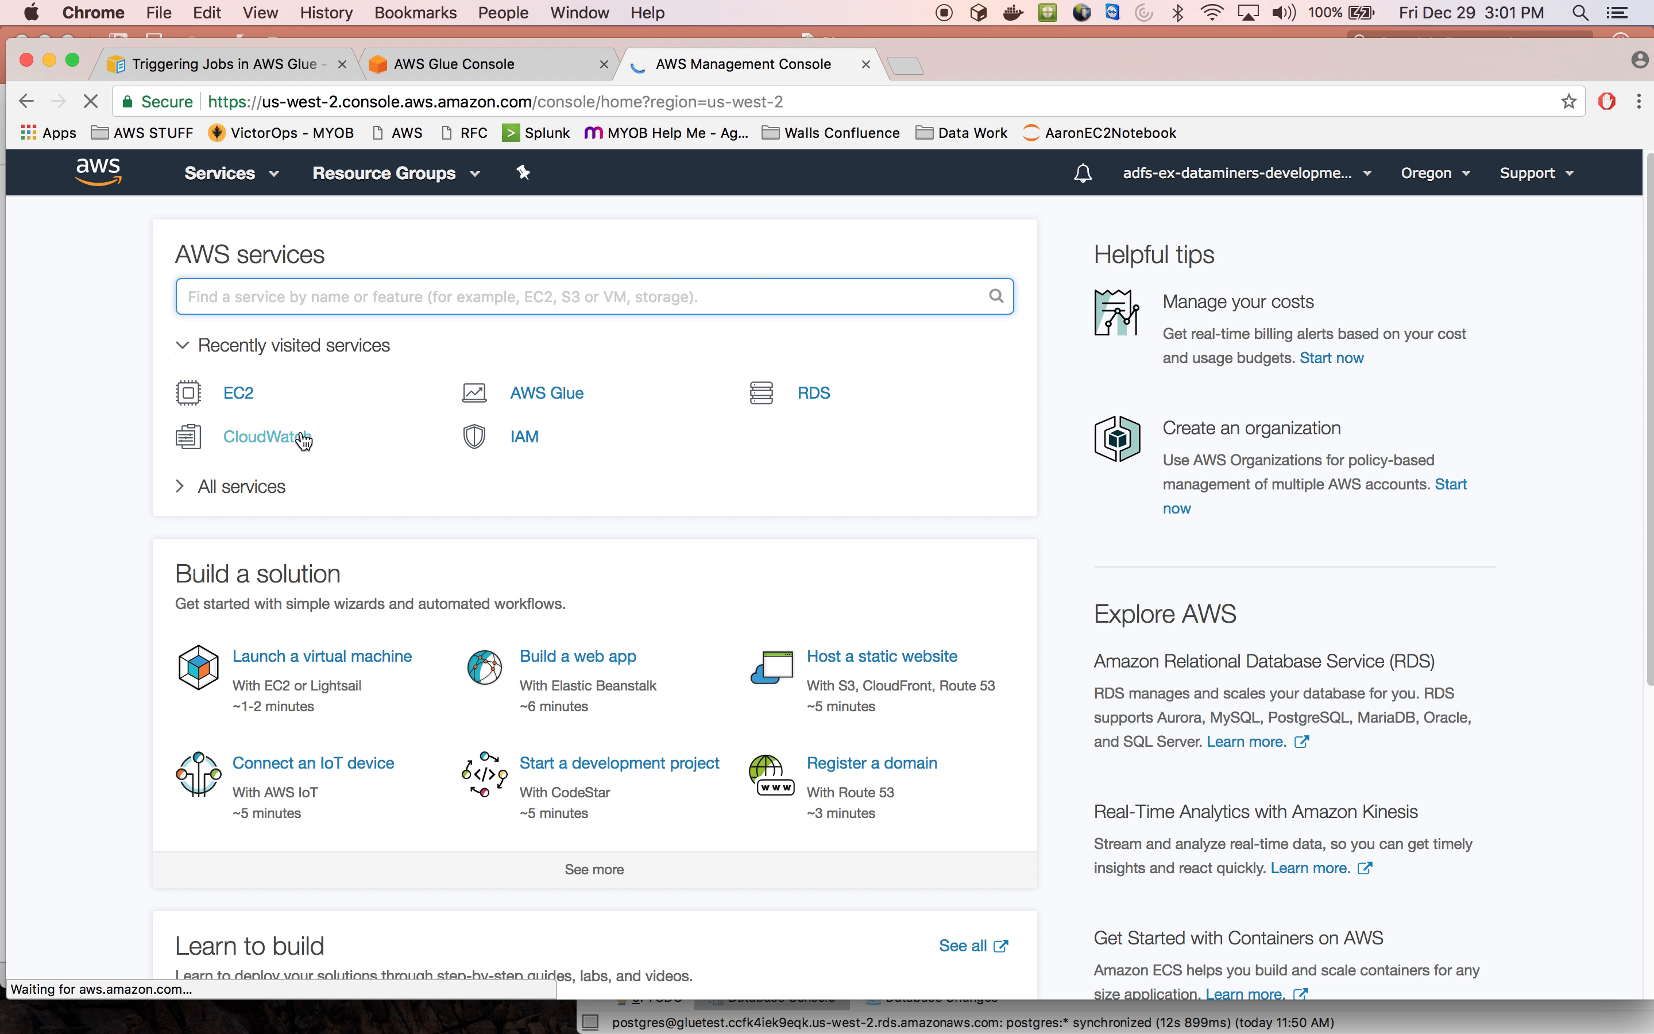
left_click(824, 401)
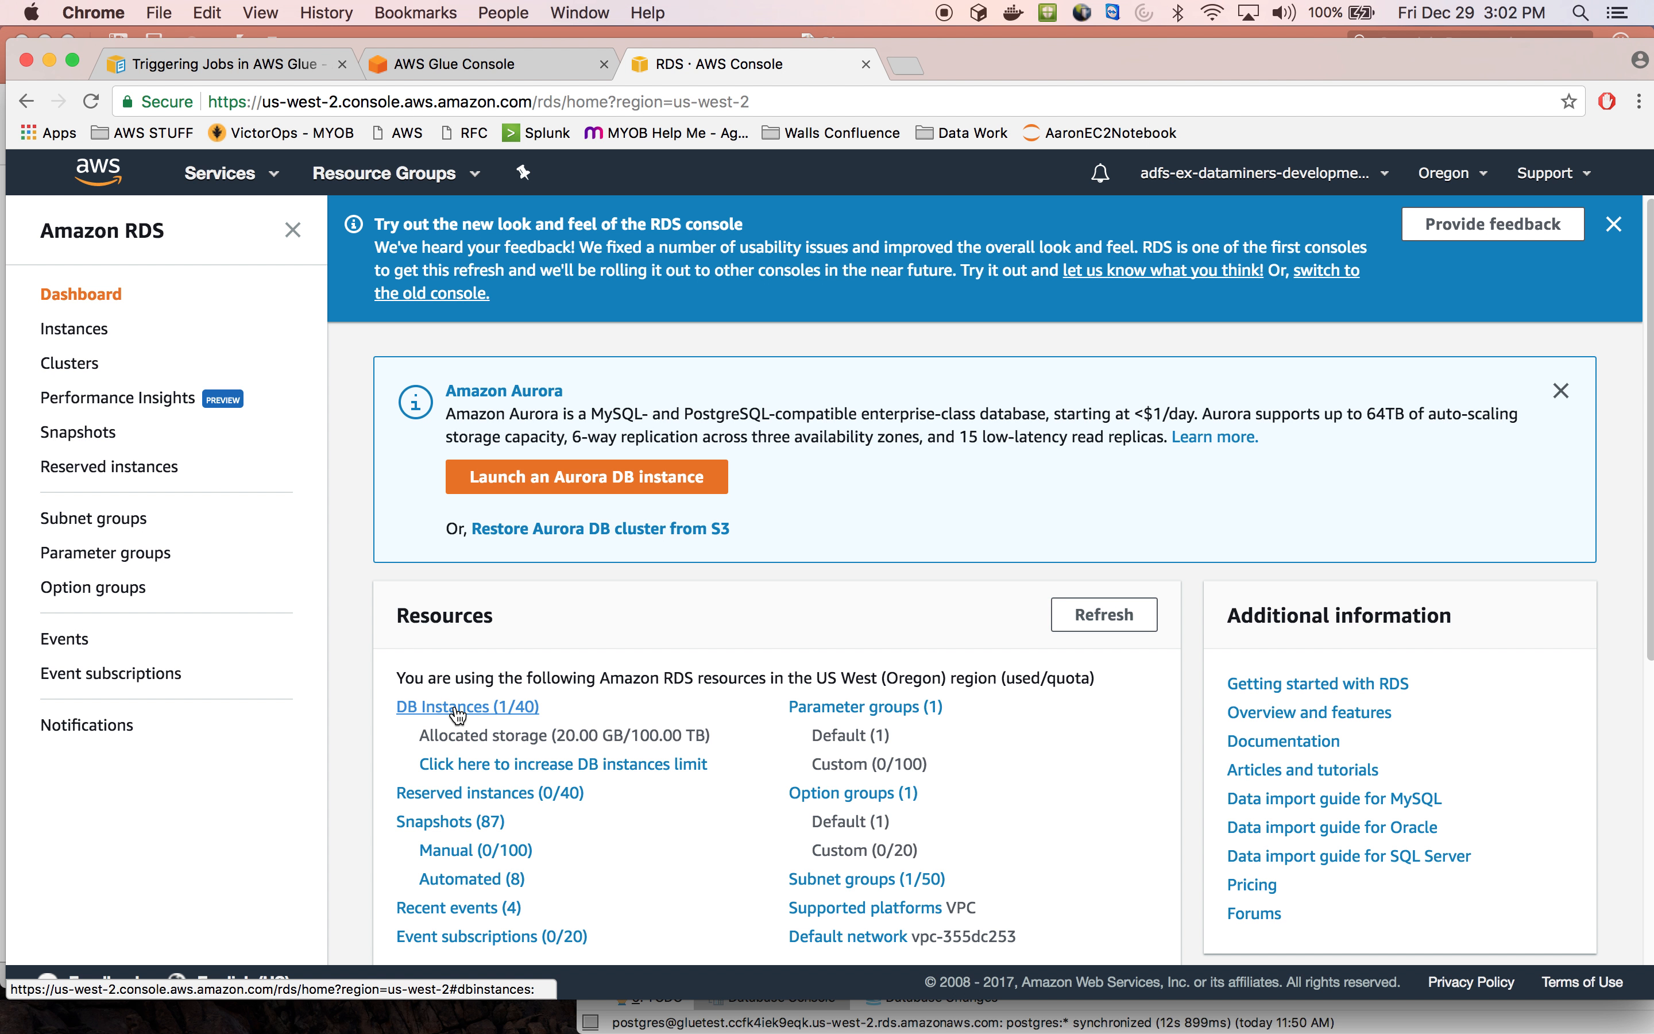
left_click(448, 706)
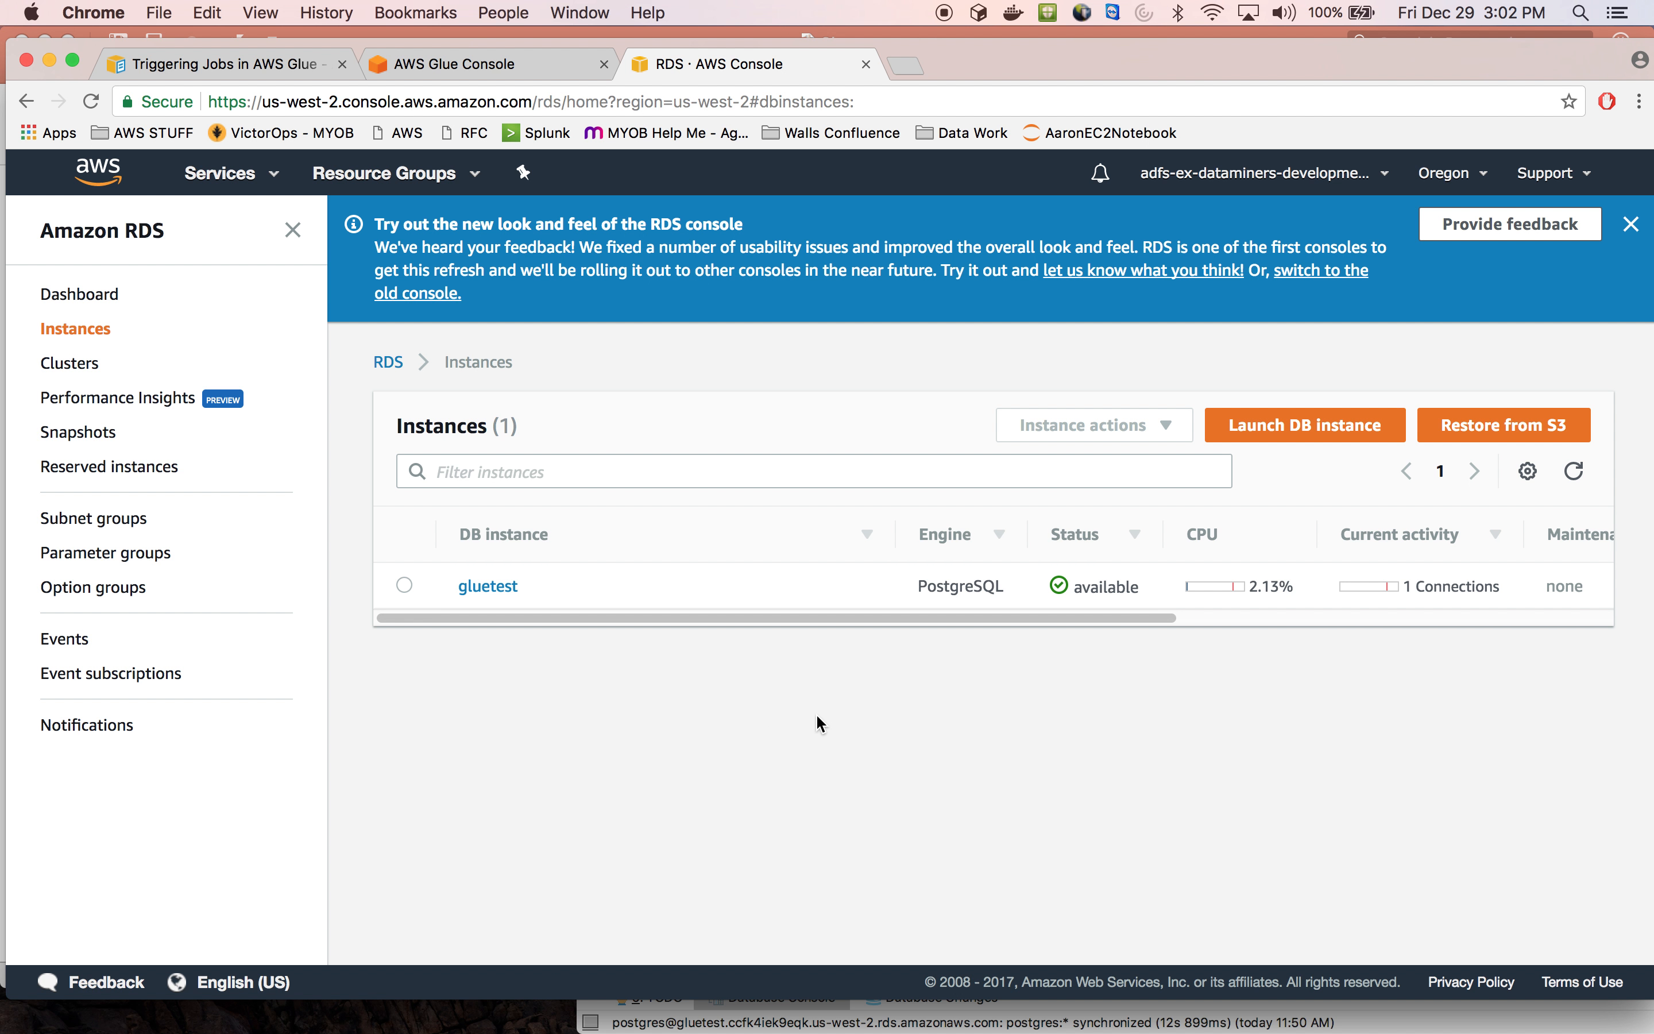
left_click(496, 589)
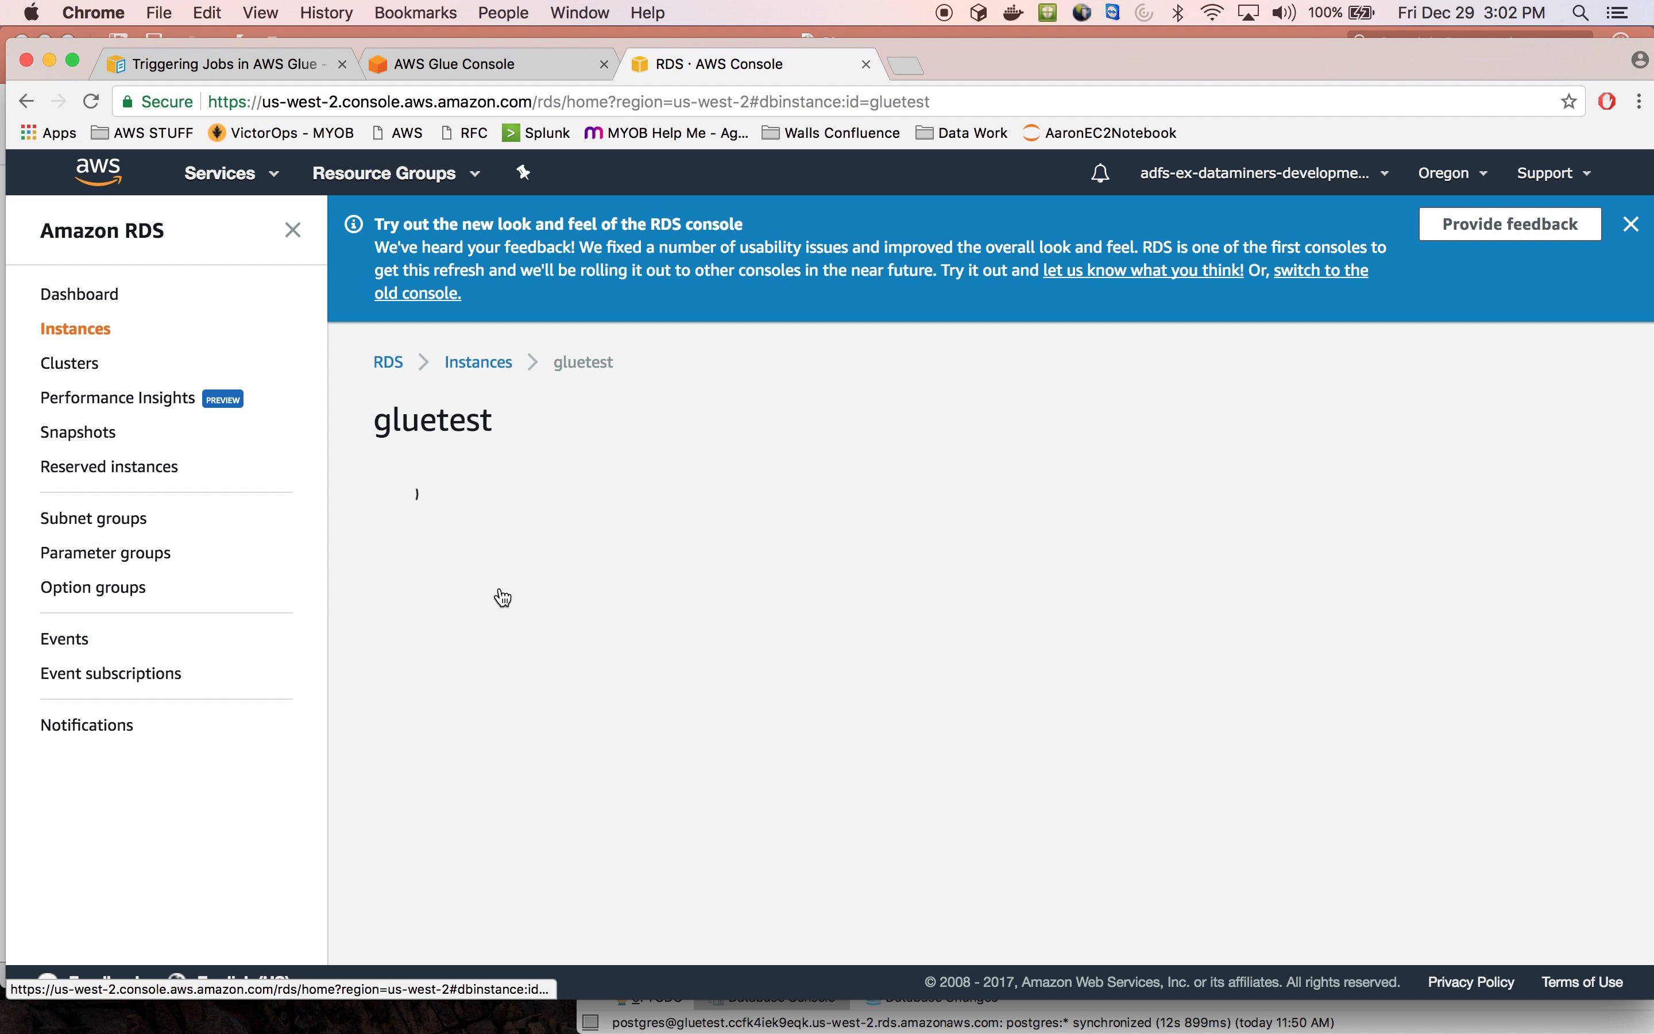
scroll(847, 667, "down", 10)
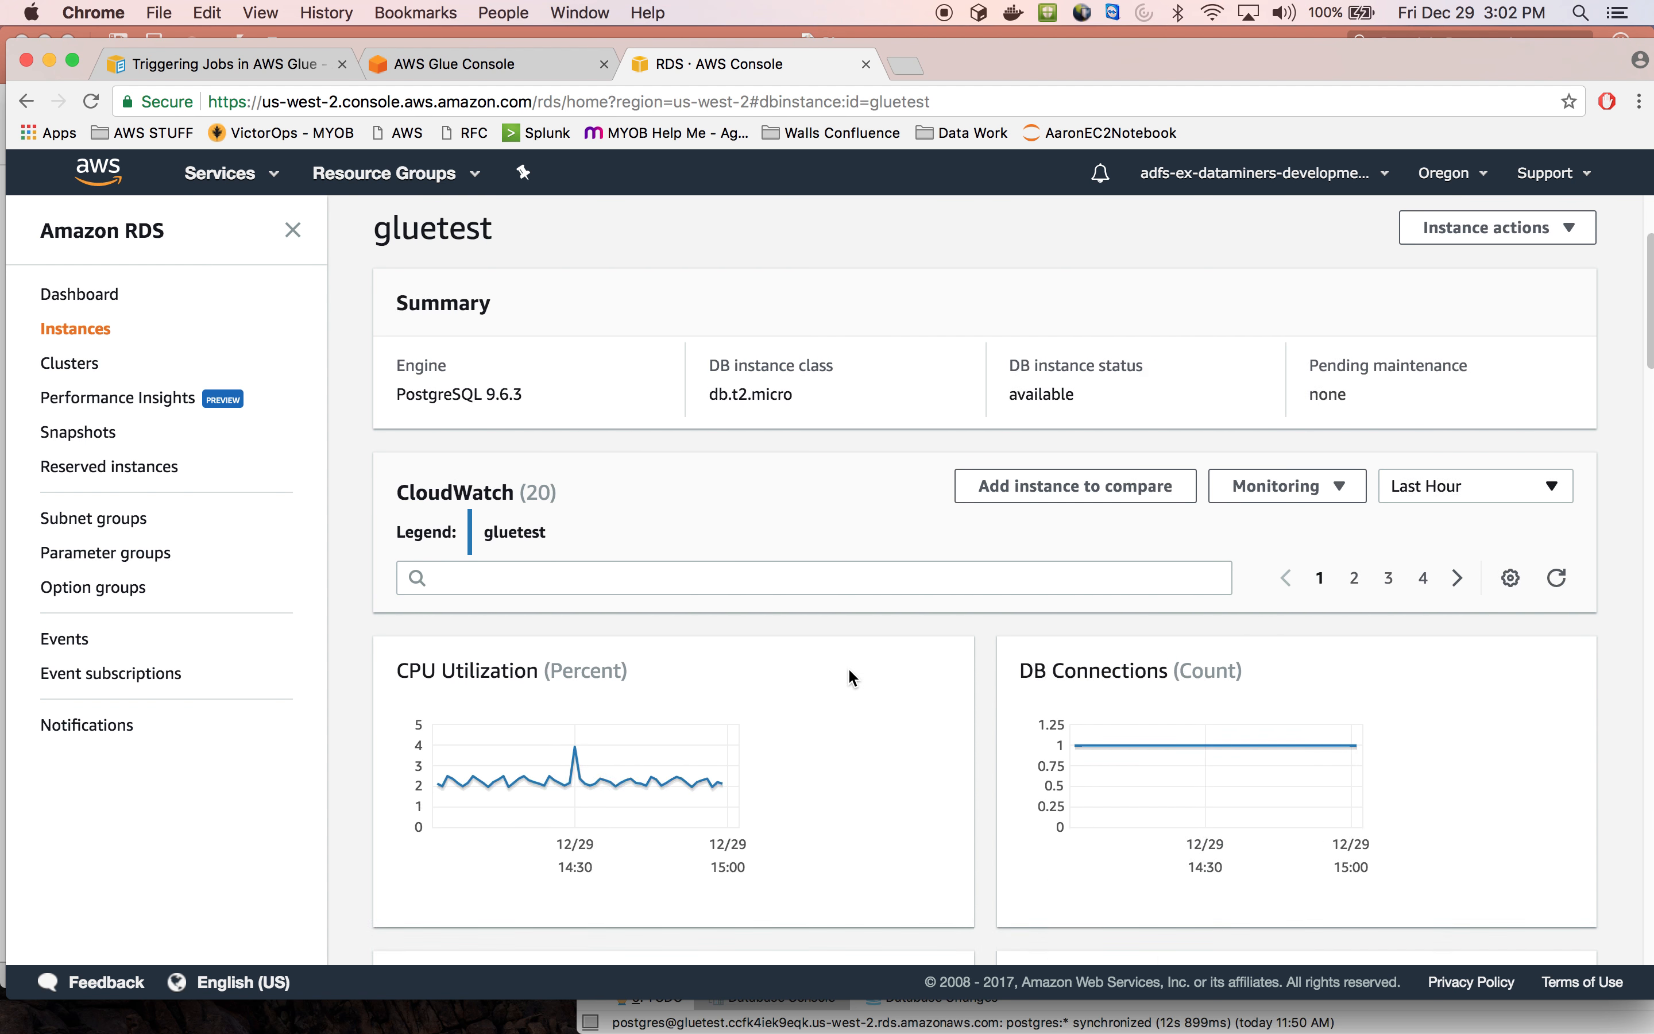
scroll(847, 667, "down", 10)
scroll(848, 667, "up", 2)
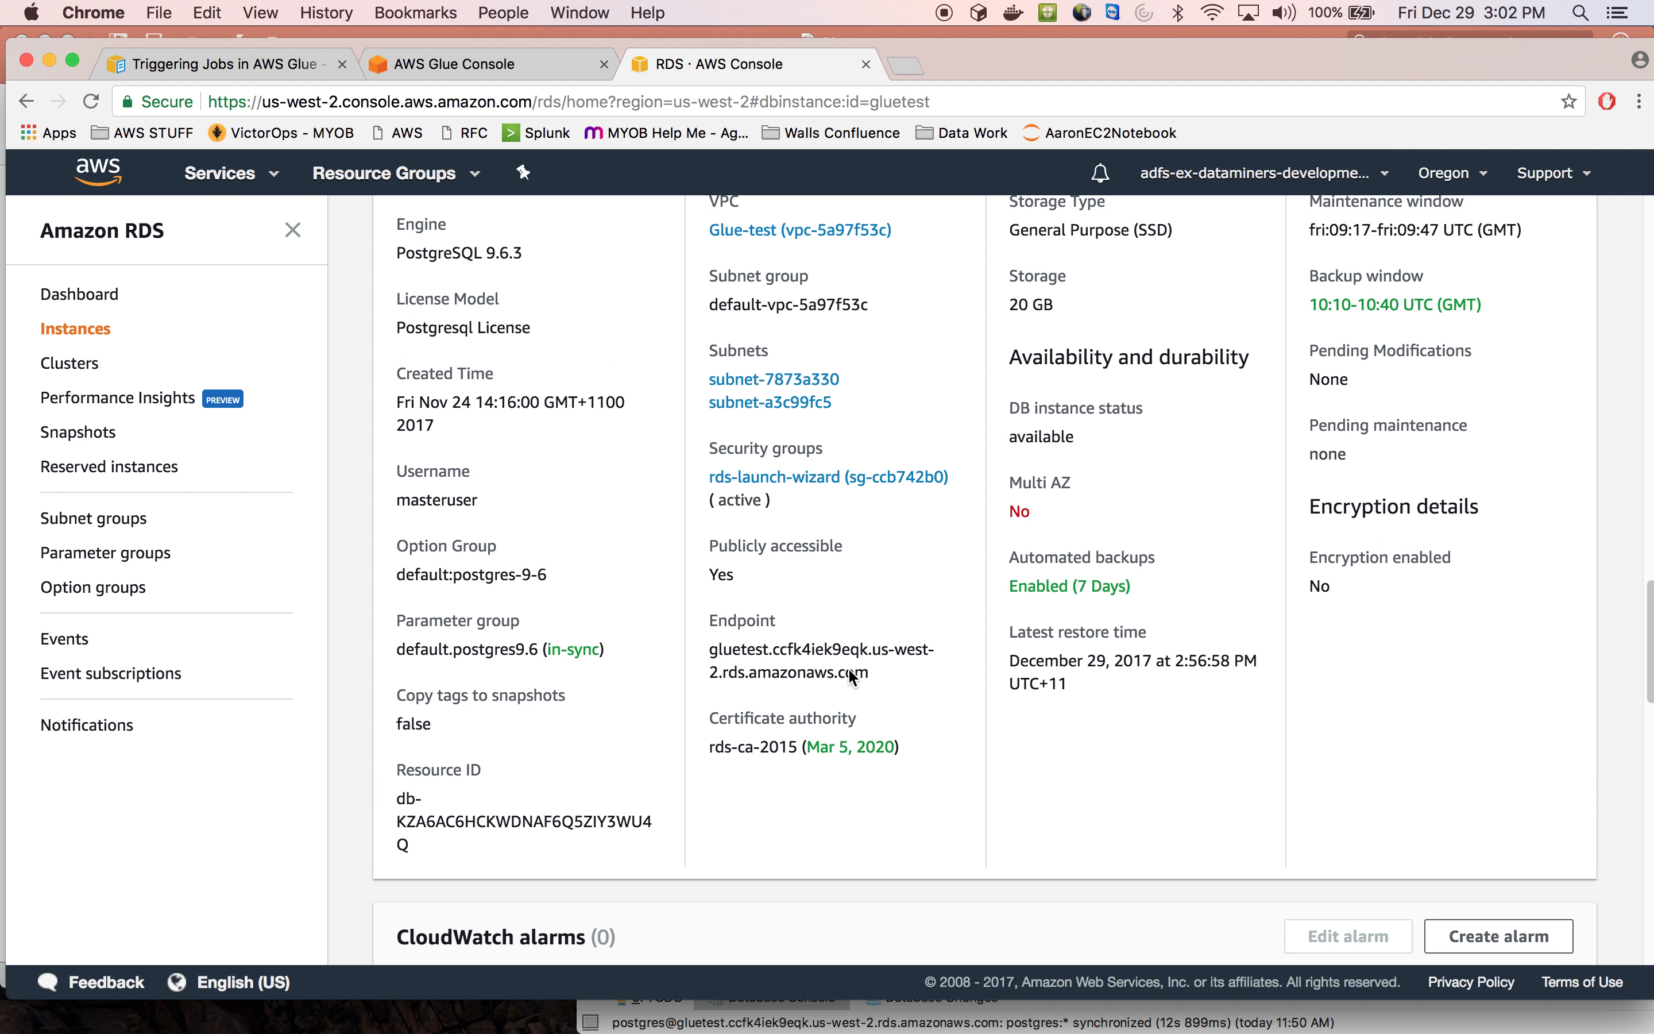
left_click_drag(885, 683, 708, 660)
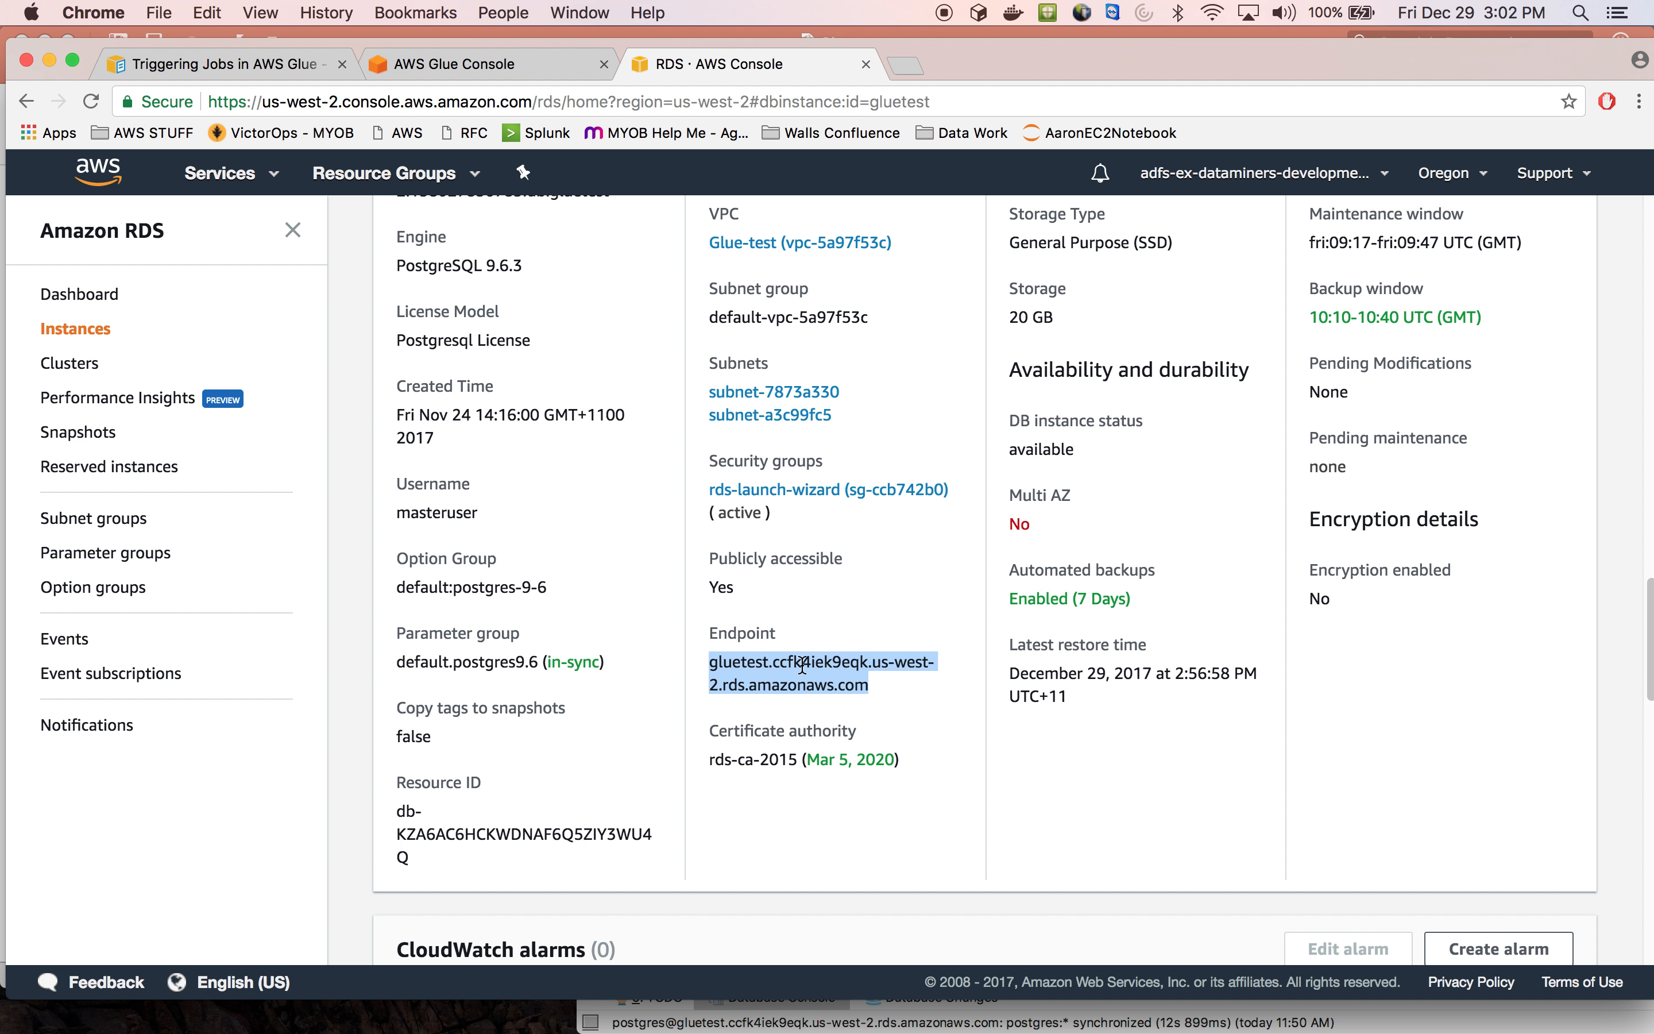
Back in Glue, review the GlueTestPostgres connection's access settings in its editor, including VPC, subnet and security groups, and close it without saving
left_click(449, 67)
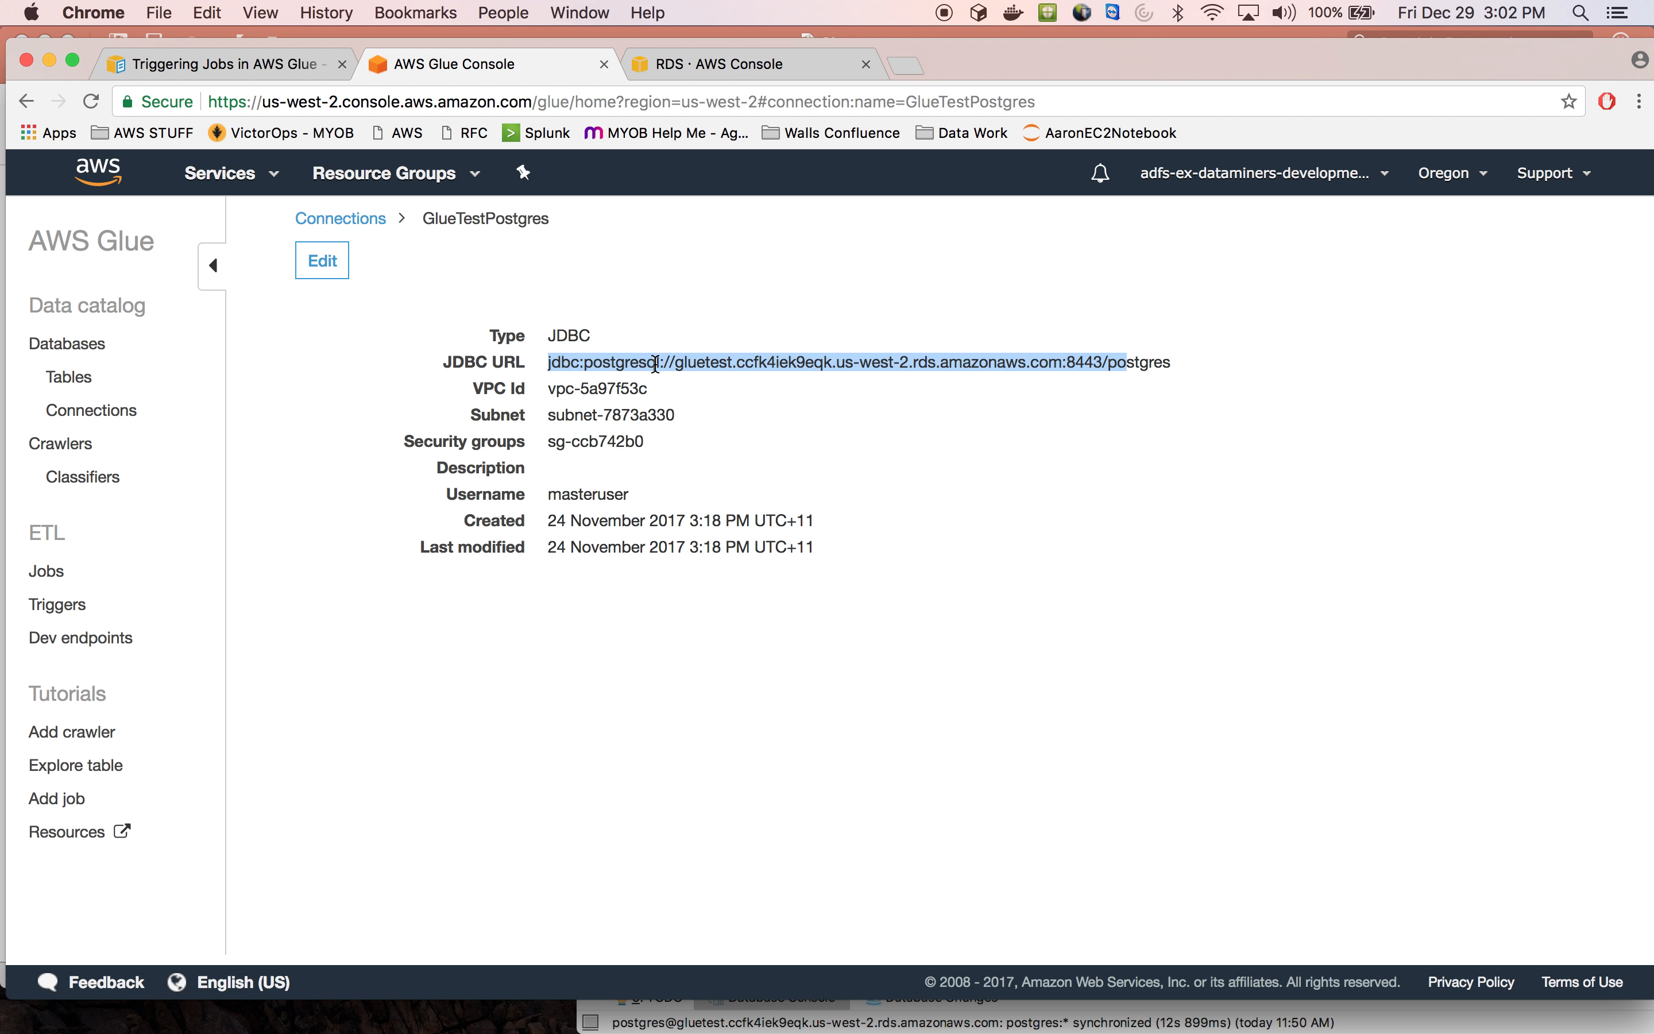
left_click(323, 261)
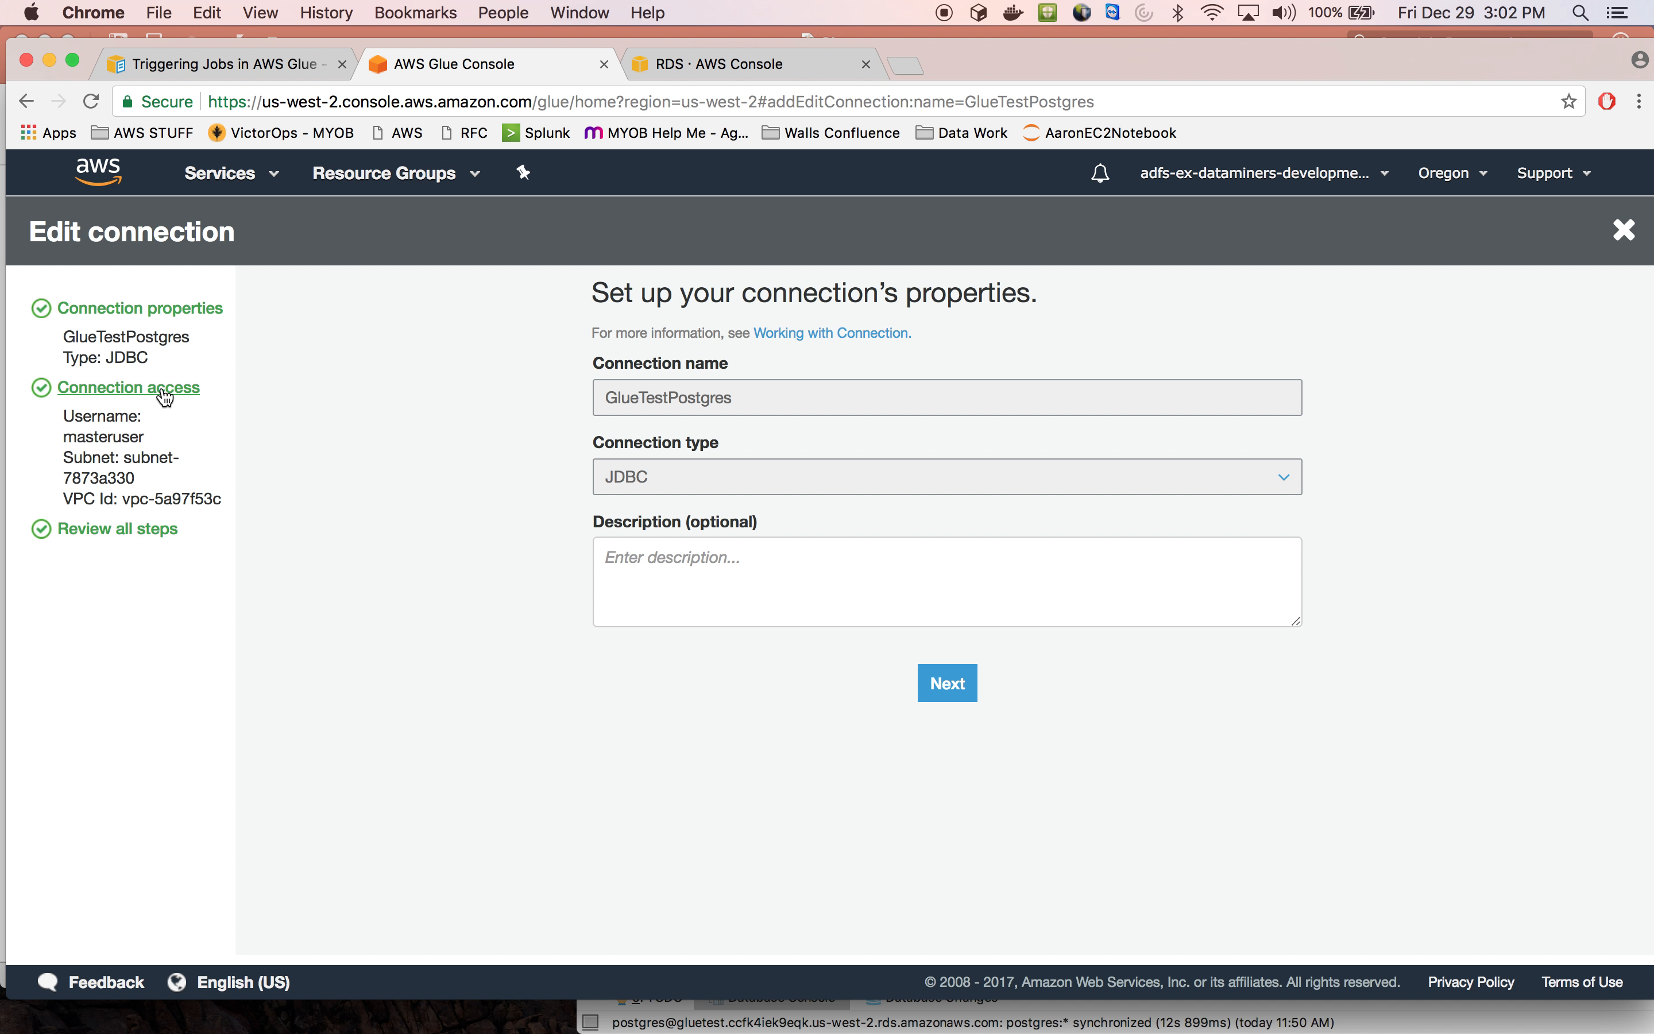
left_click(941, 684)
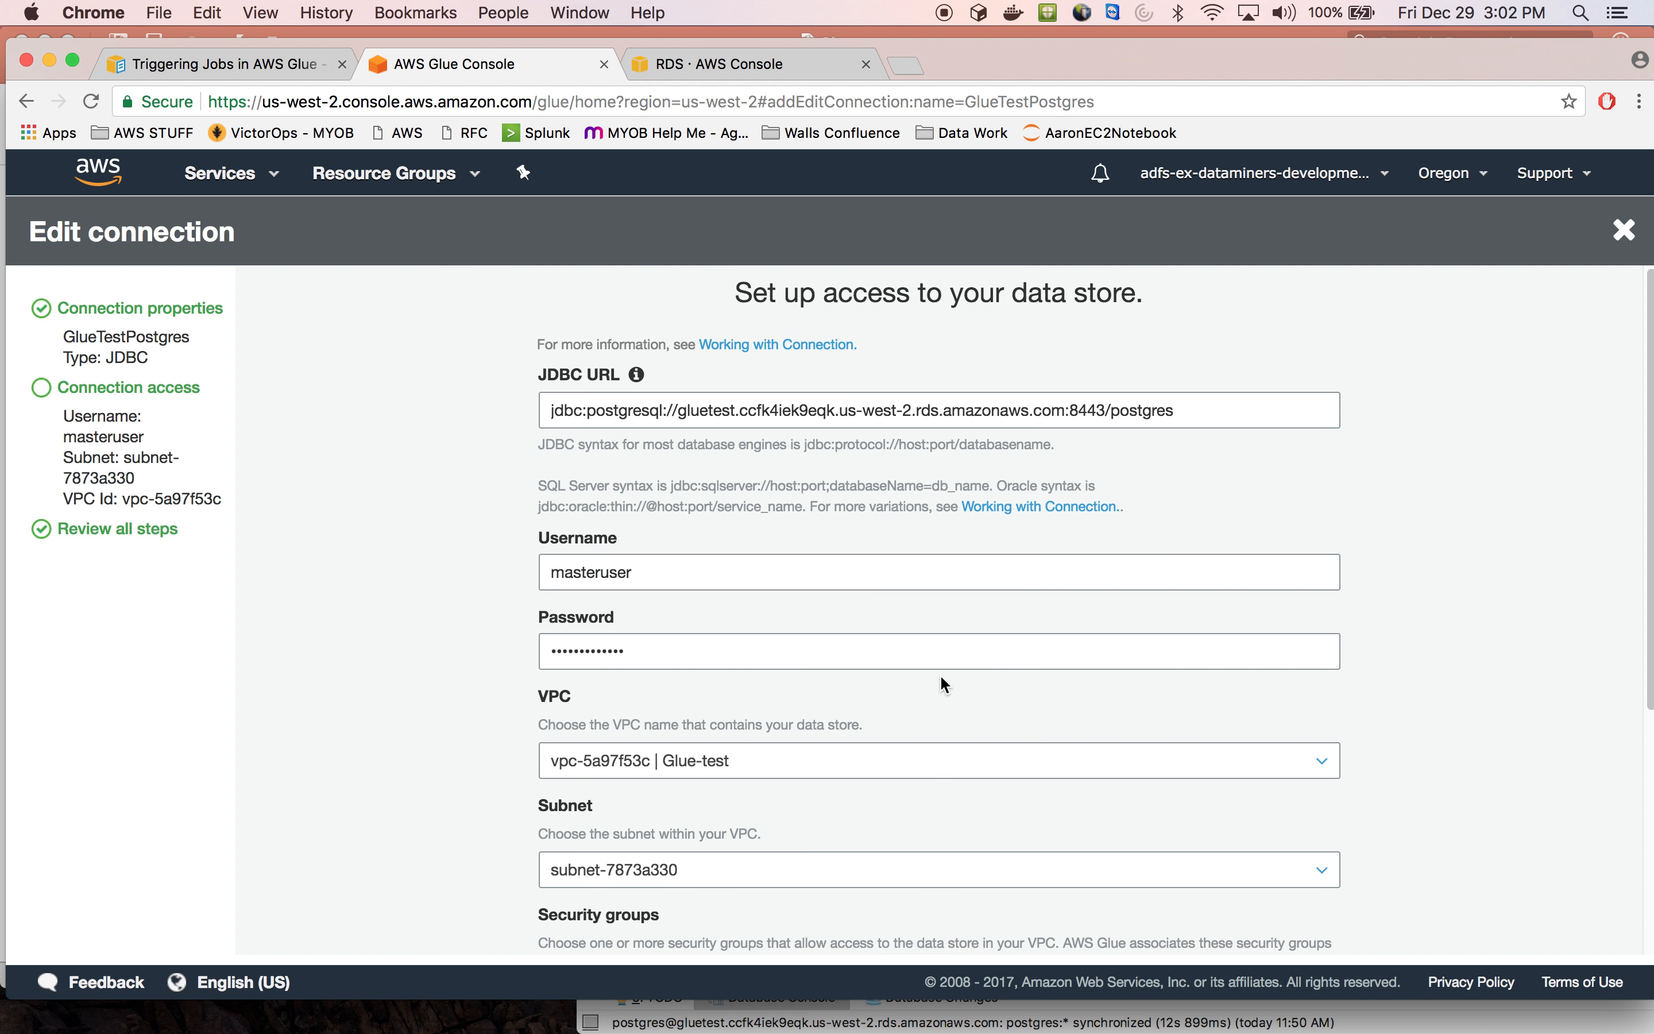
scroll(762, 492, "down", 2)
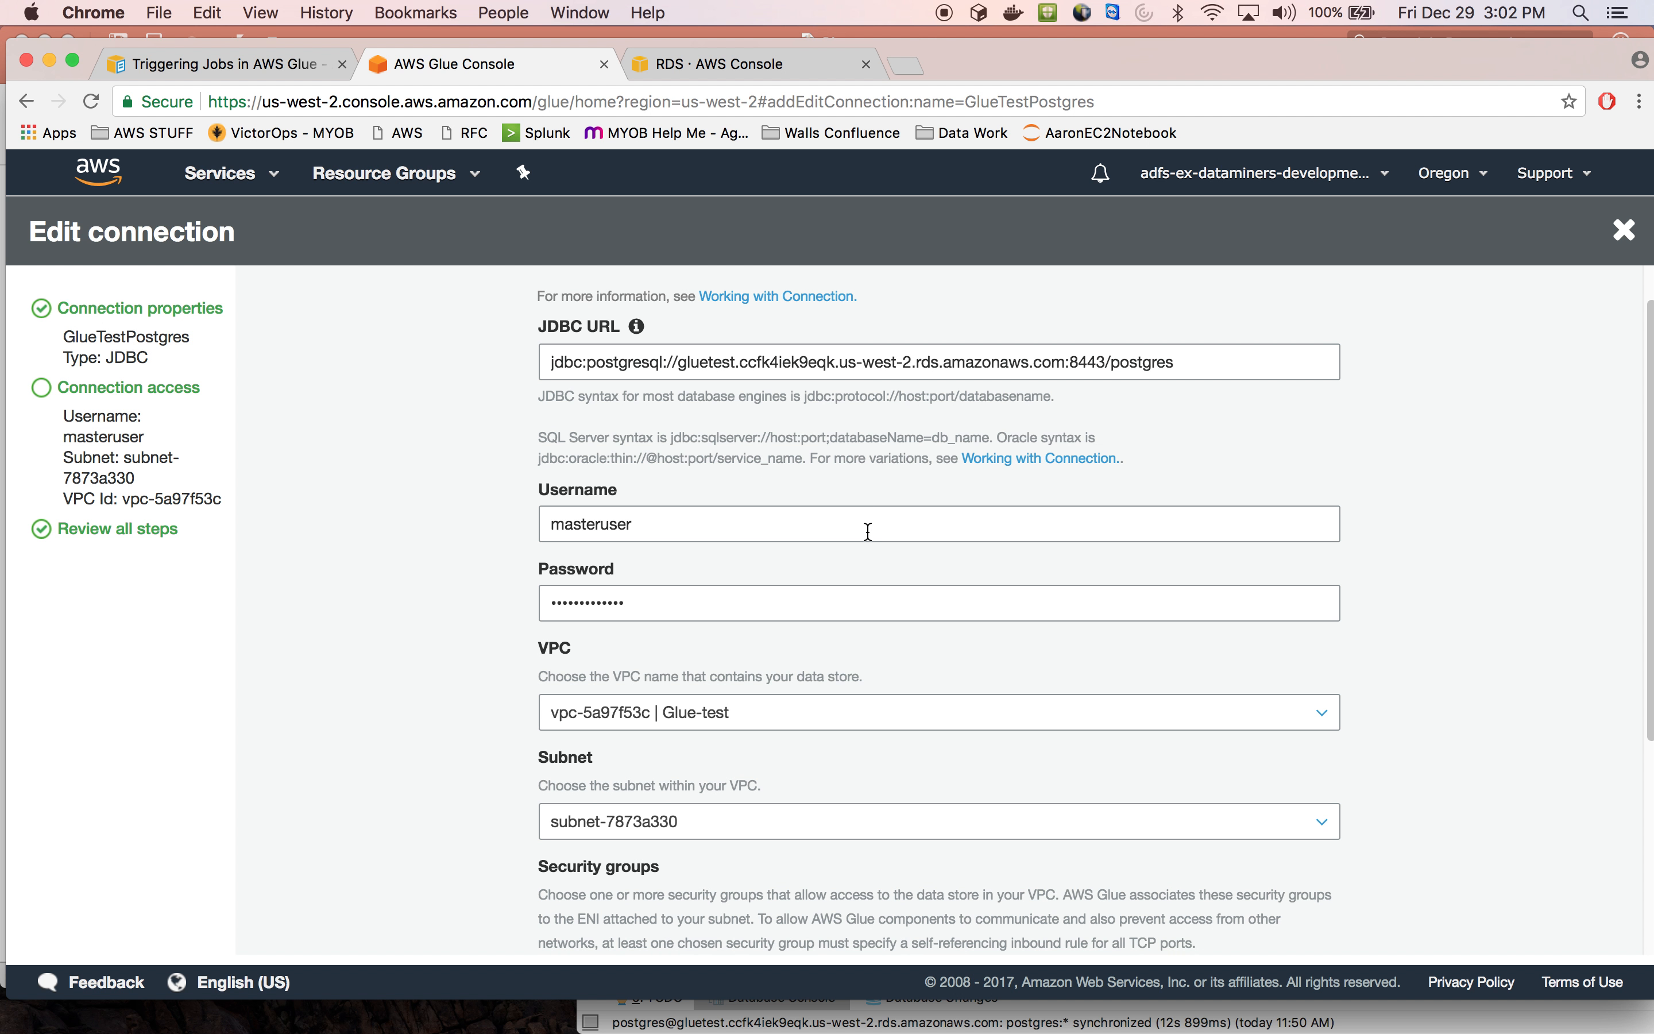
scroll(863, 531, "down", 4)
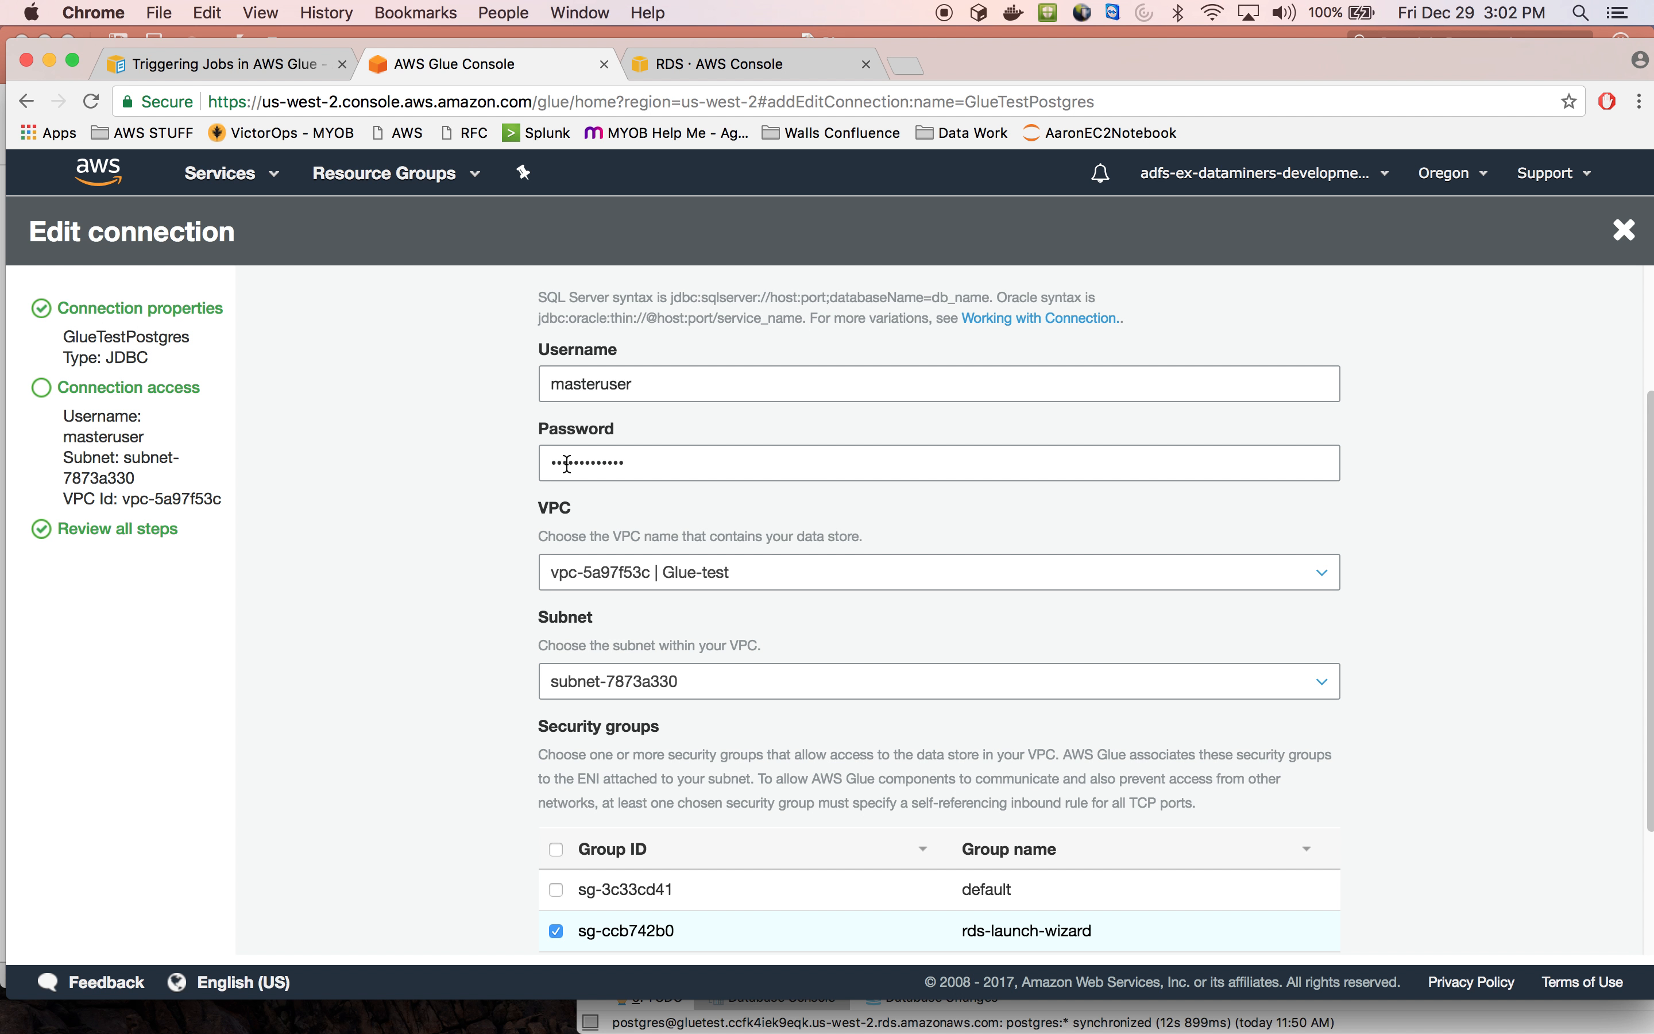
scroll(454, 646, "down", 1)
scroll(453, 646, "down", 4)
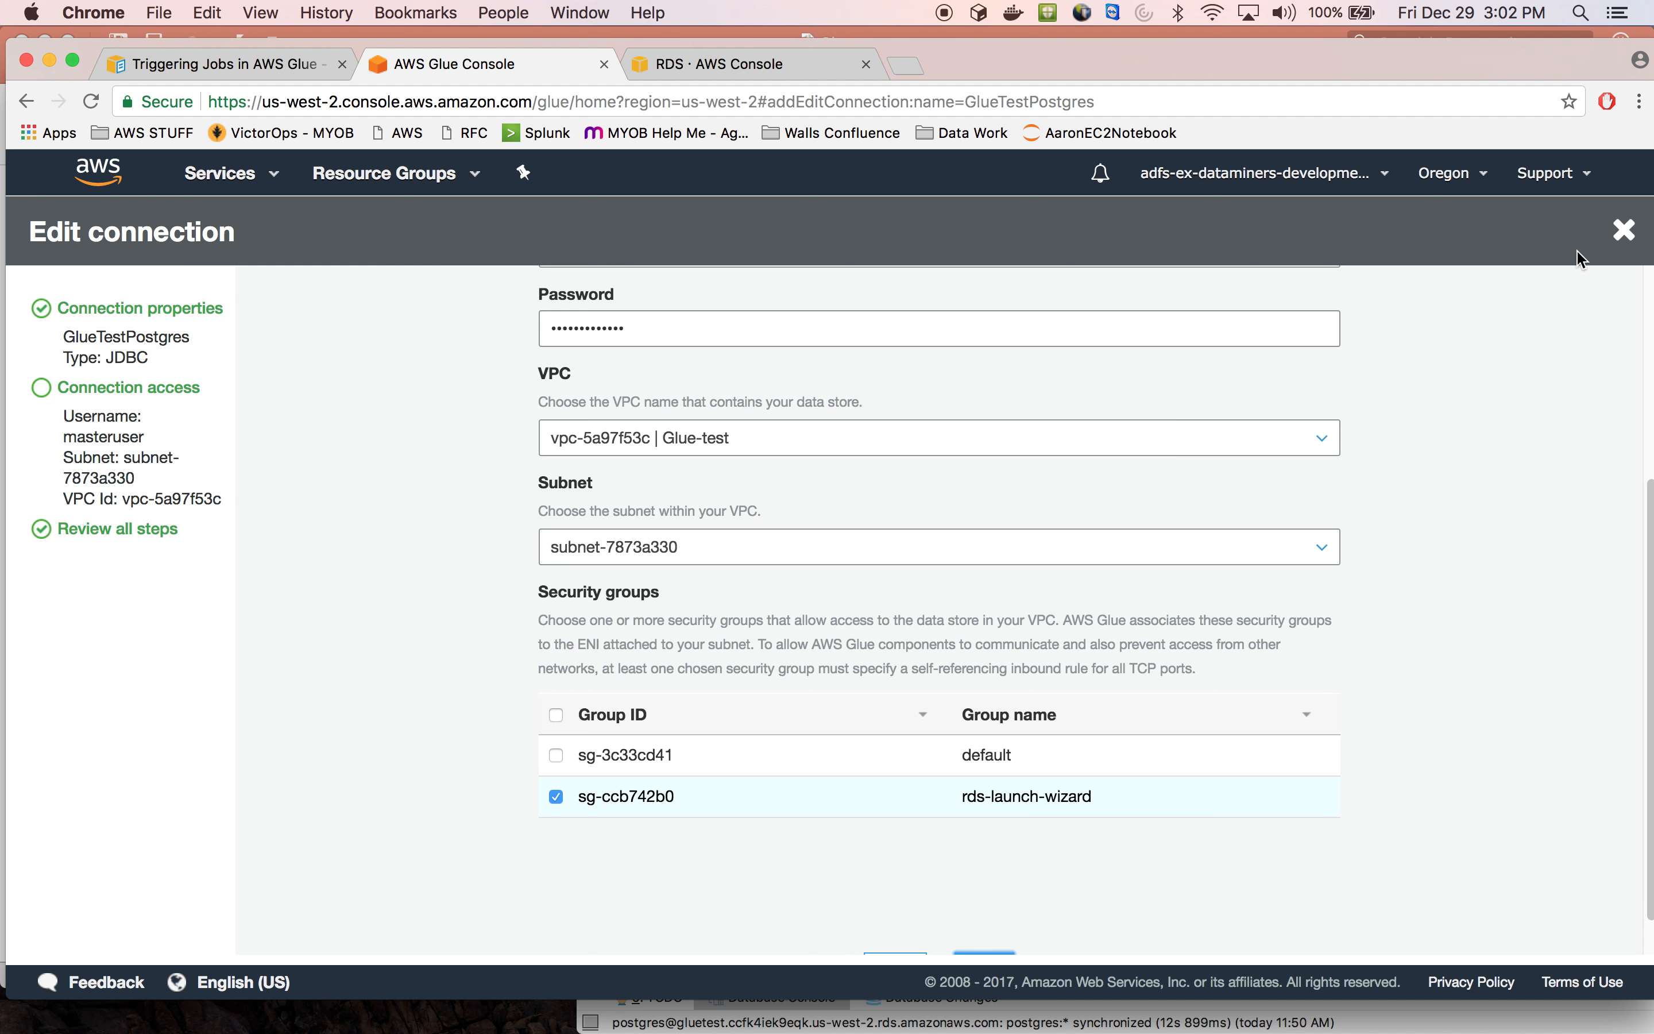
left_click(1624, 230)
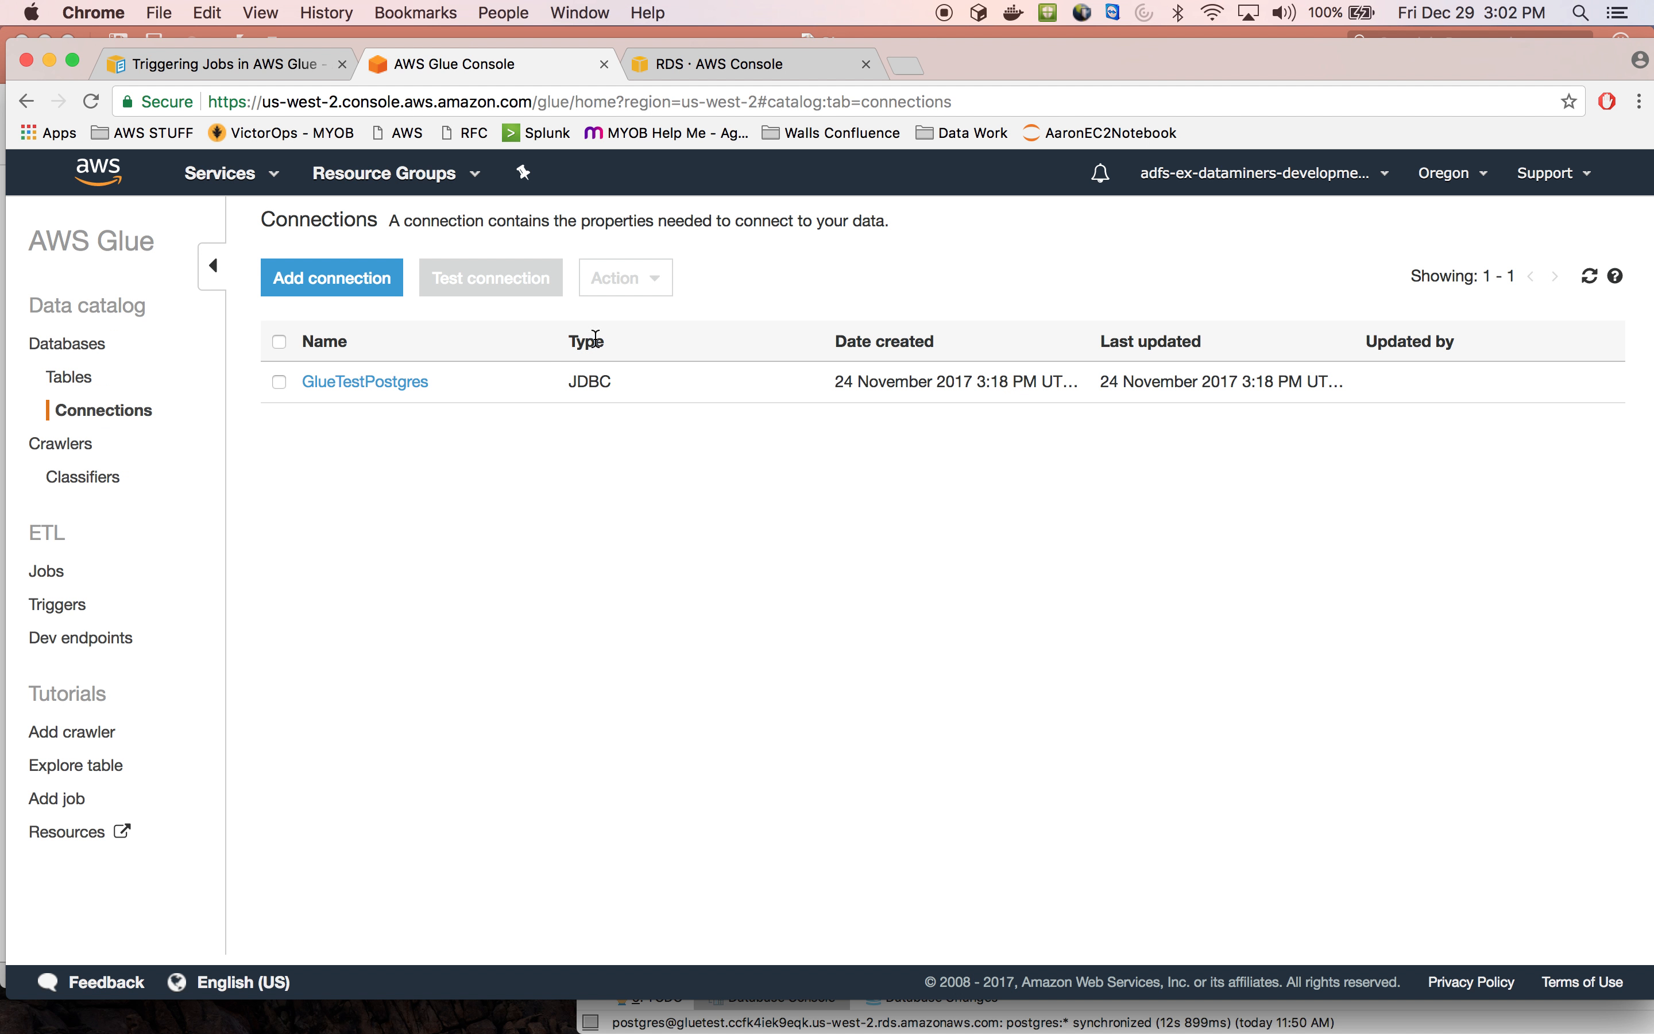
Open the w_agree_d table from the catalog's tables and examine its S3 location, table properties and schema columns
left_click(87, 387)
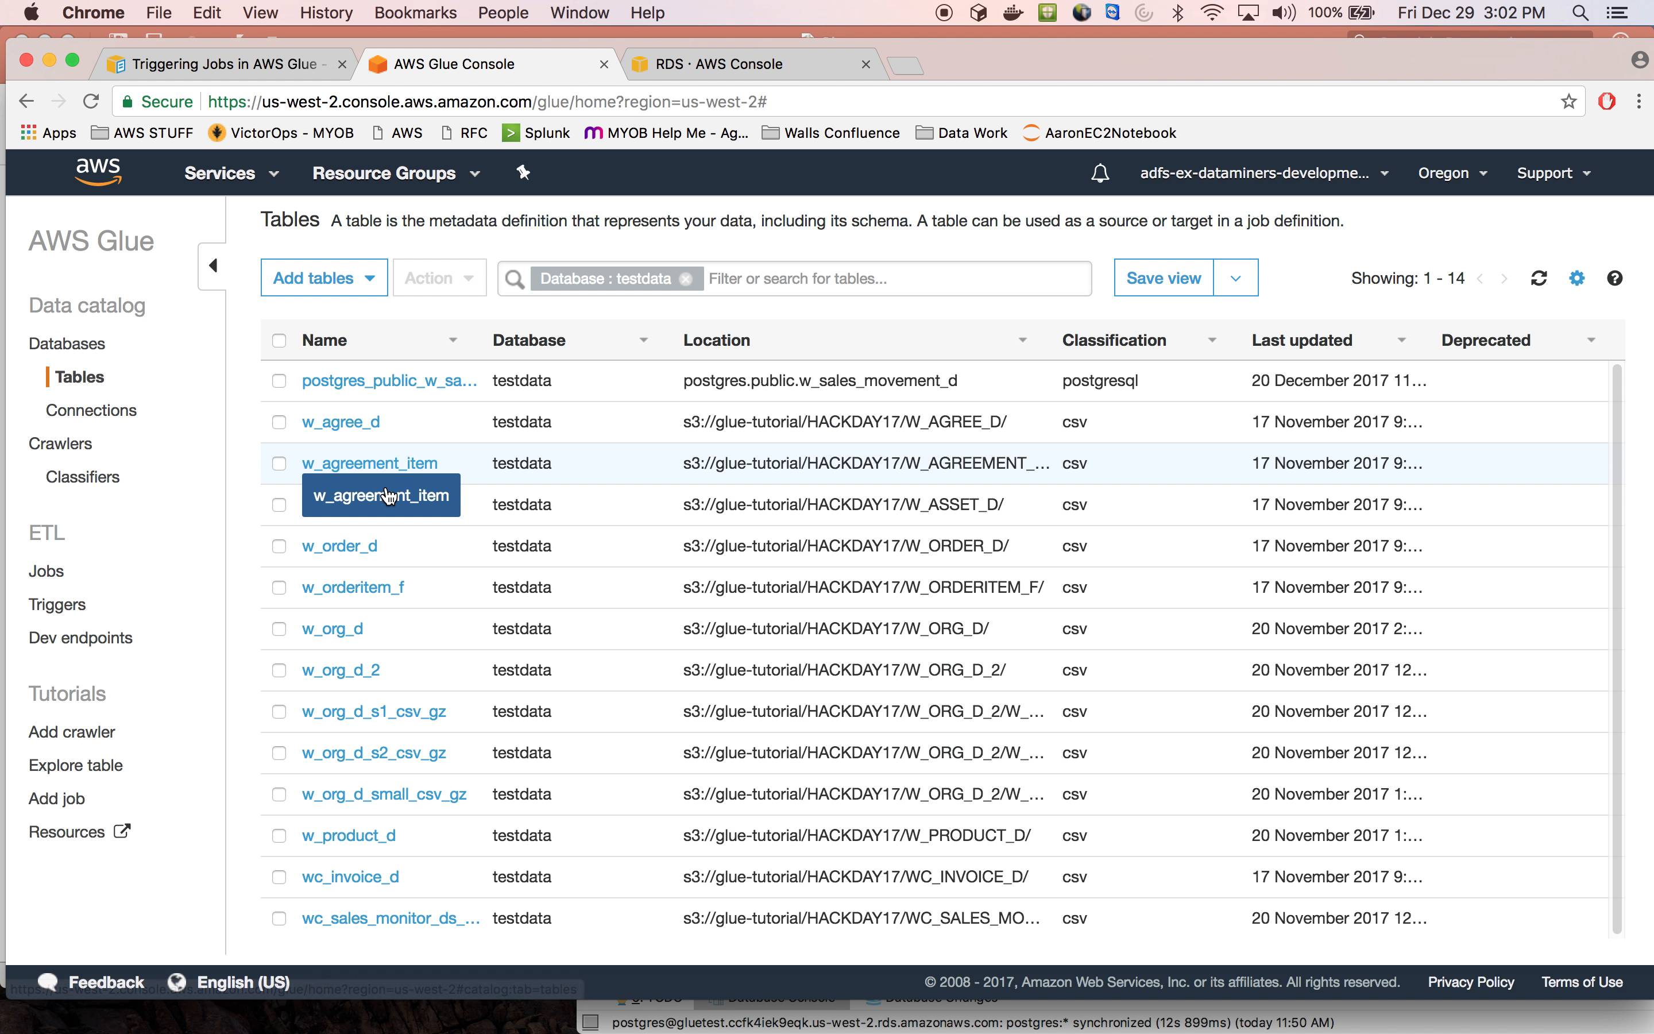
left_click(357, 424)
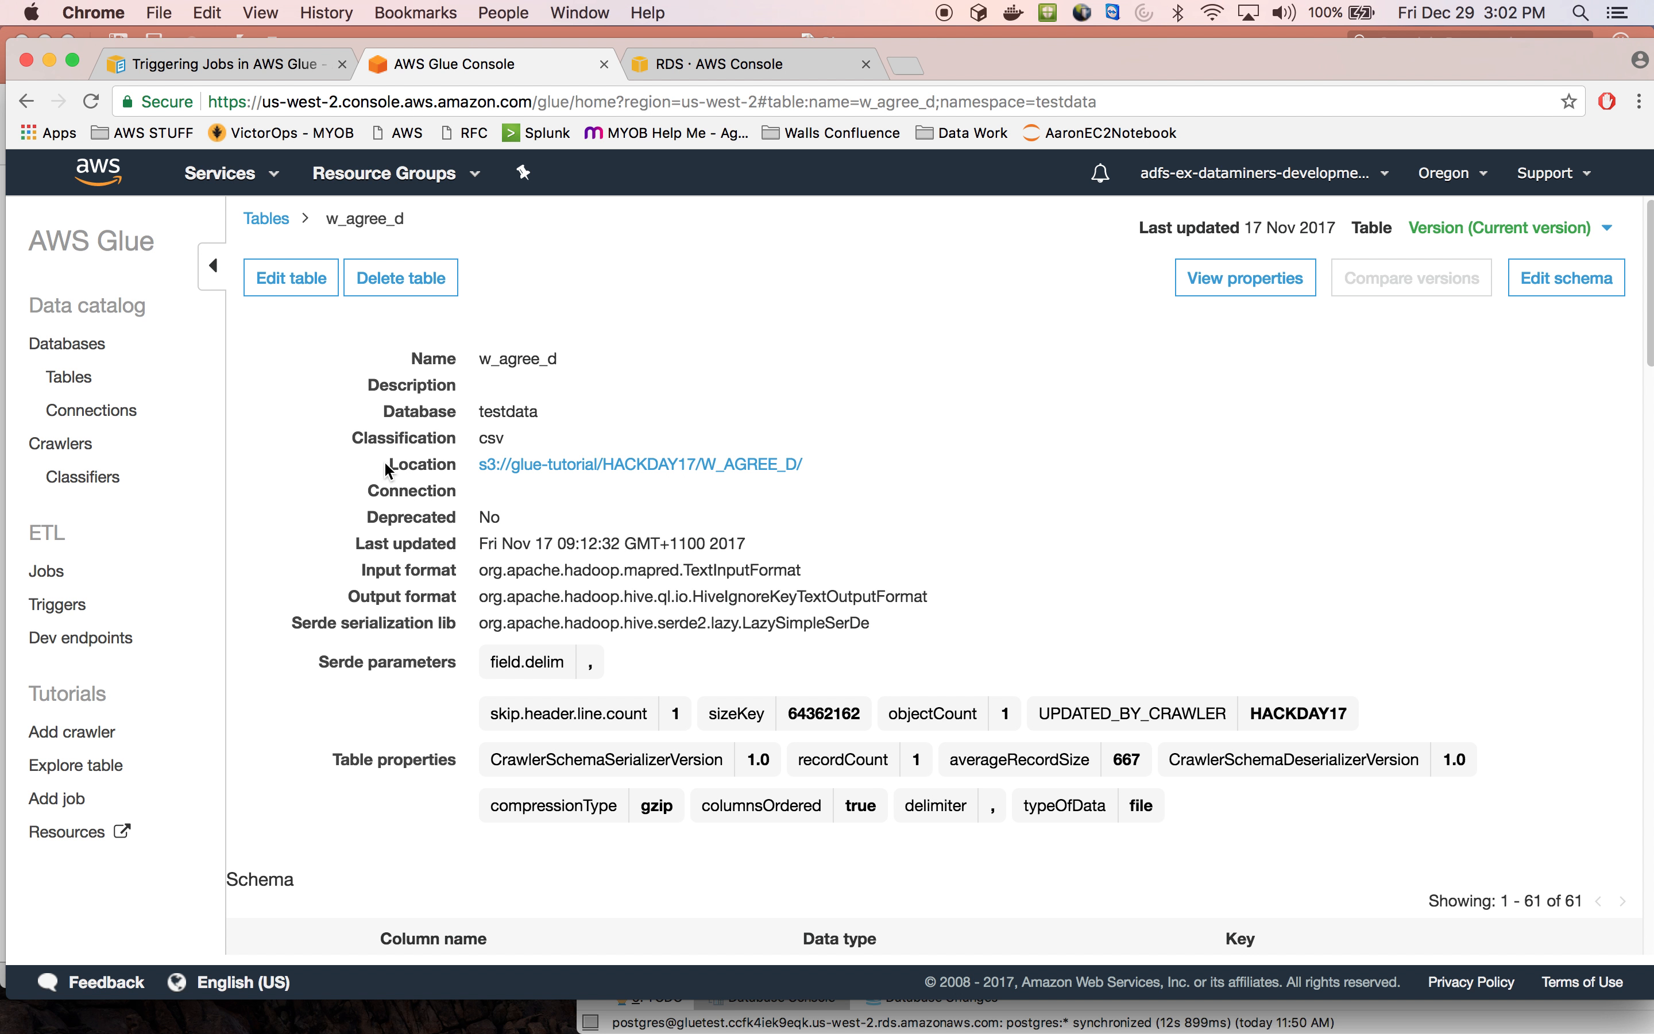
scroll(669, 660, "down", 5)
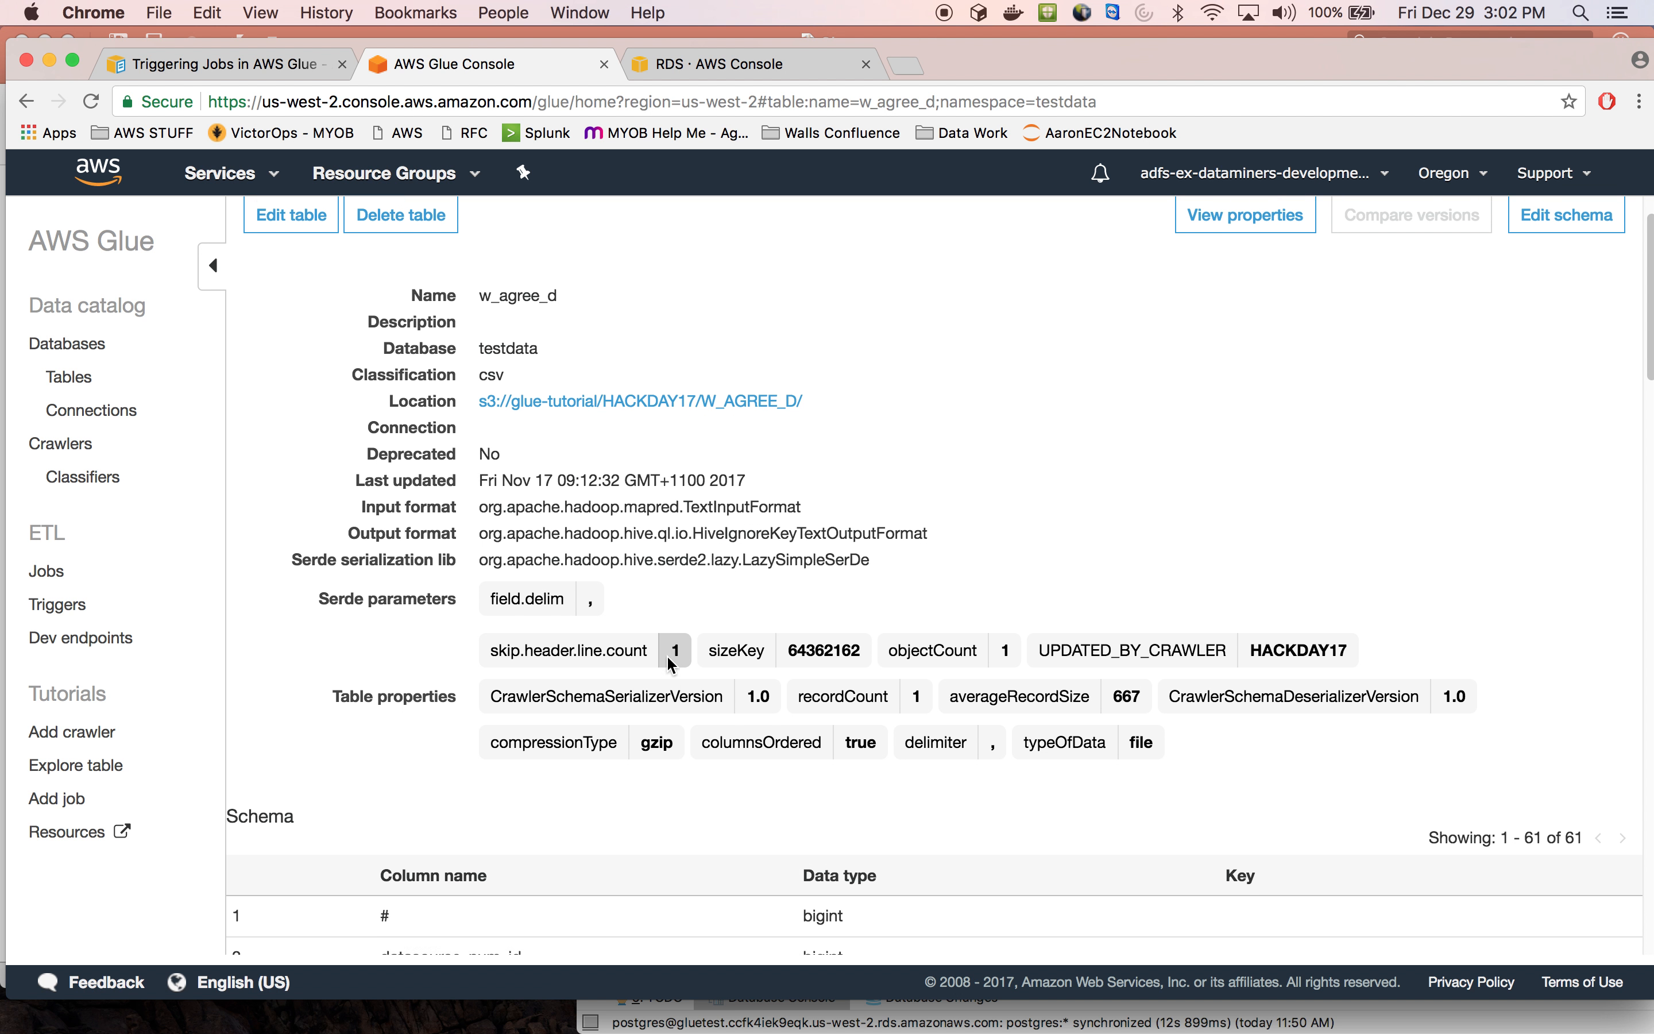
scroll(575, 843, "down", 5)
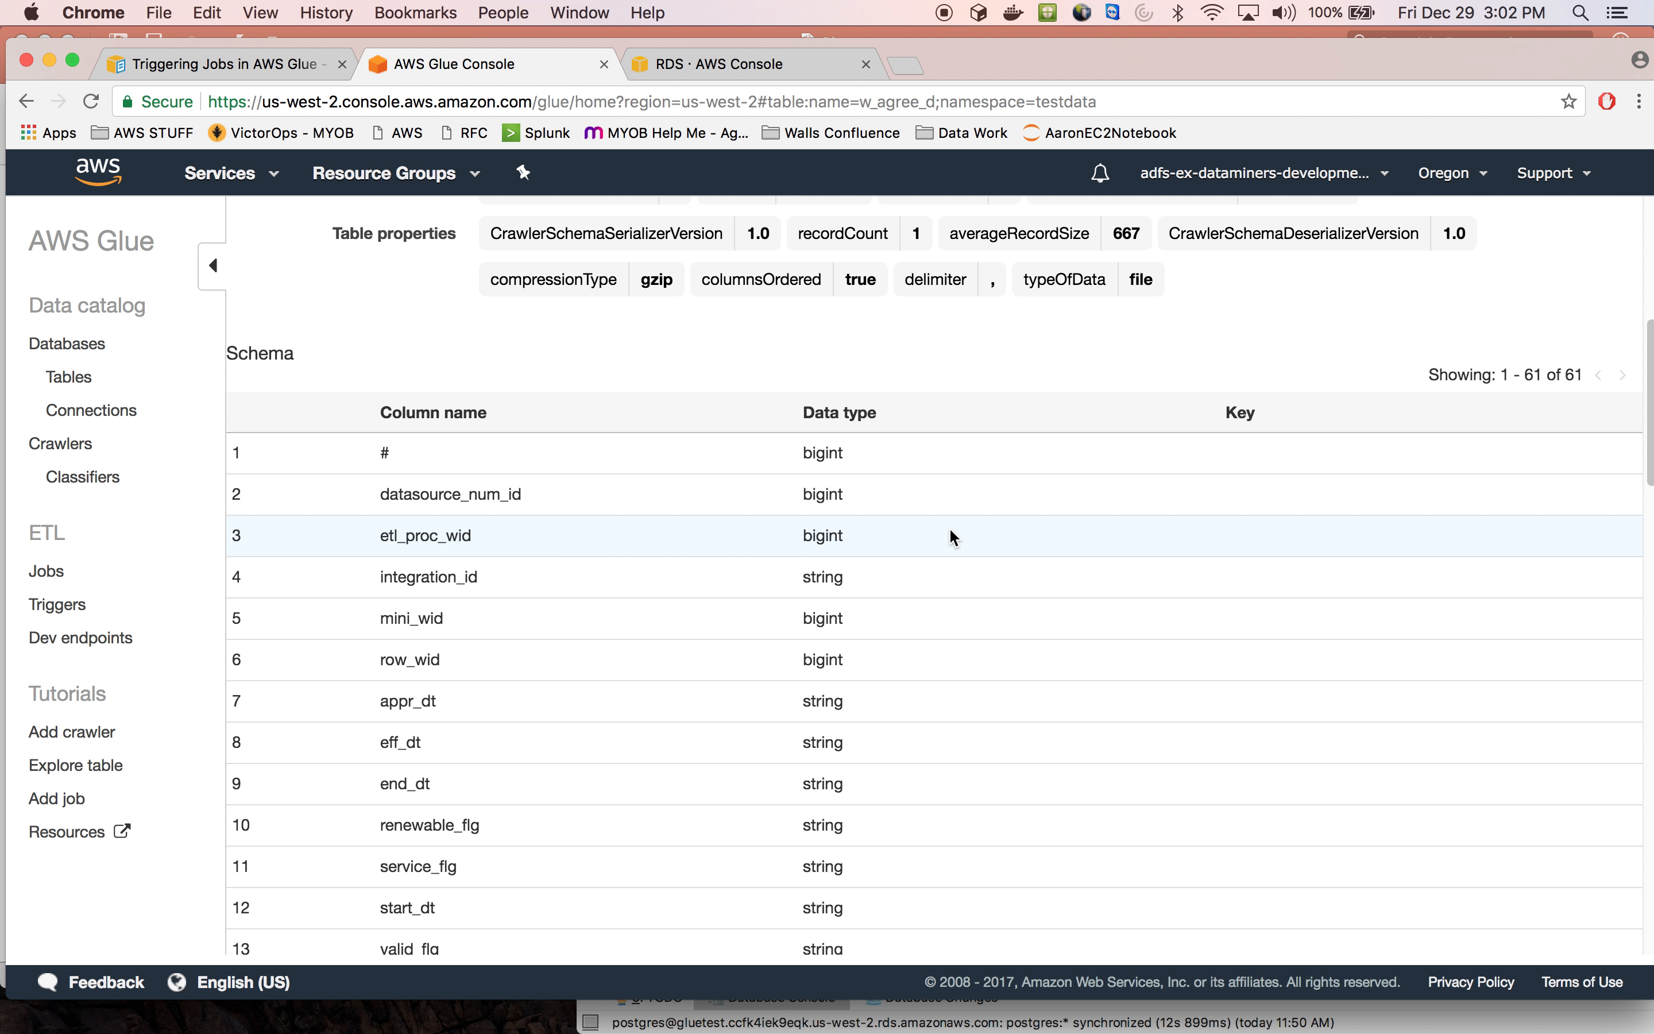
scroll(950, 530, "up", 10)
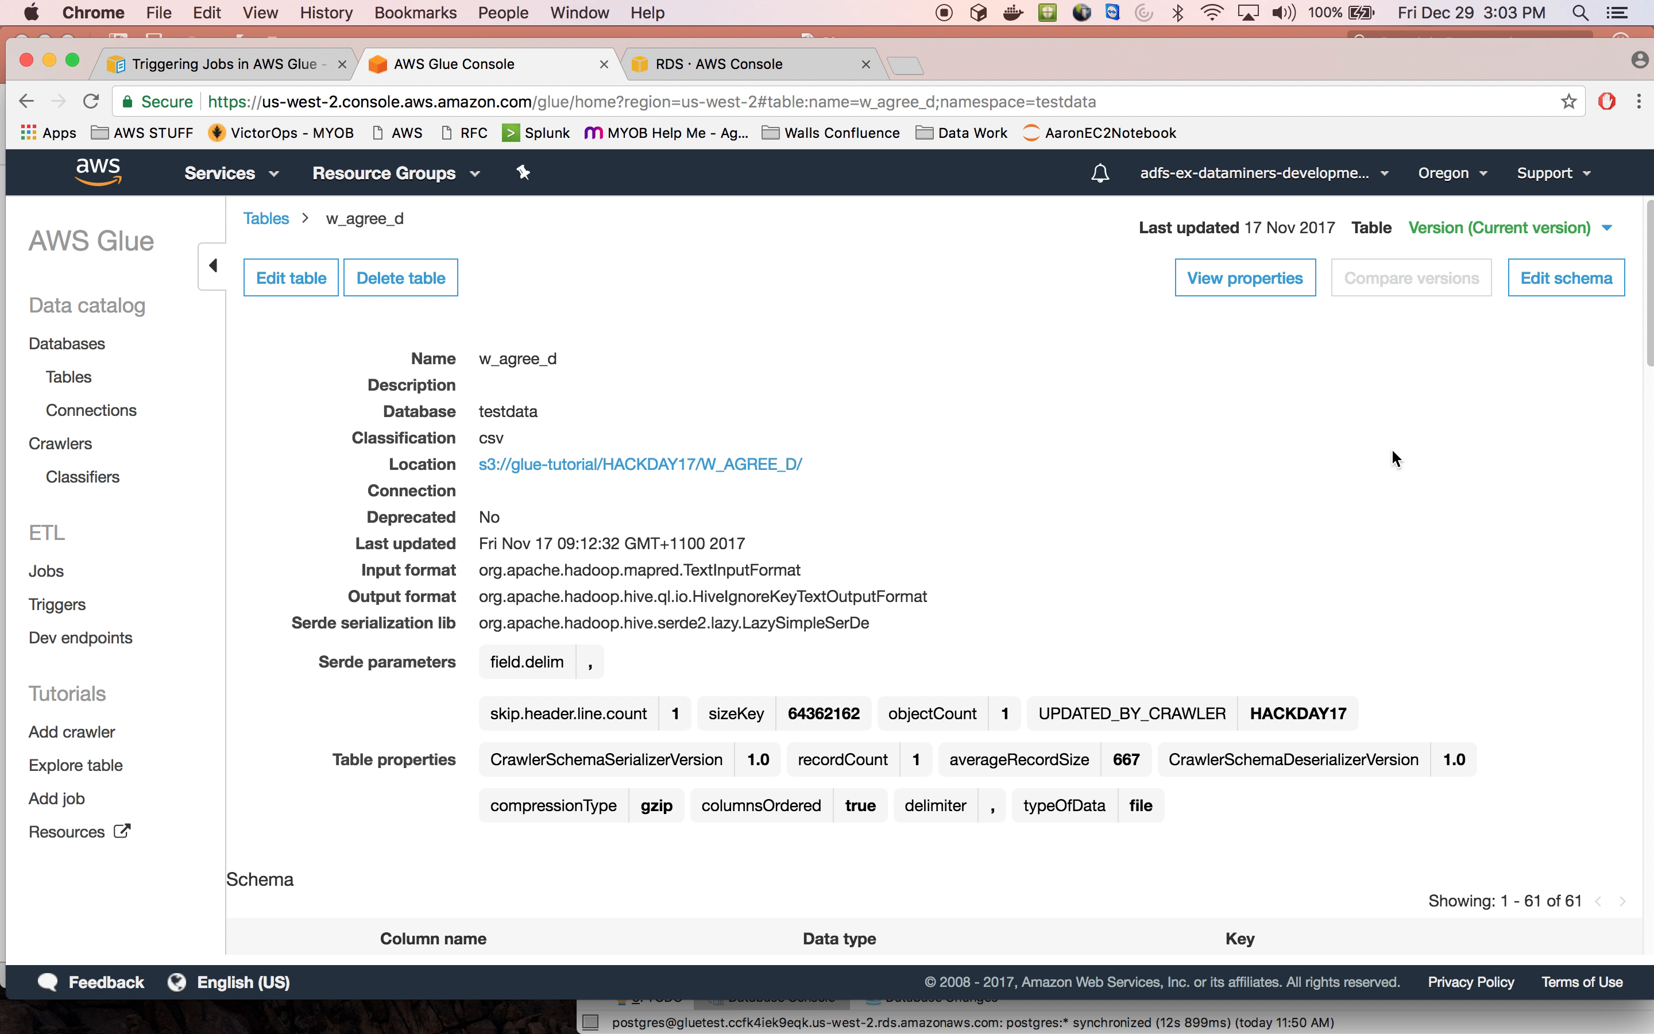
Review the w_agree_d table's columns in the schema editor, cancel without saving, and return to the tables list
left_click(1550, 284)
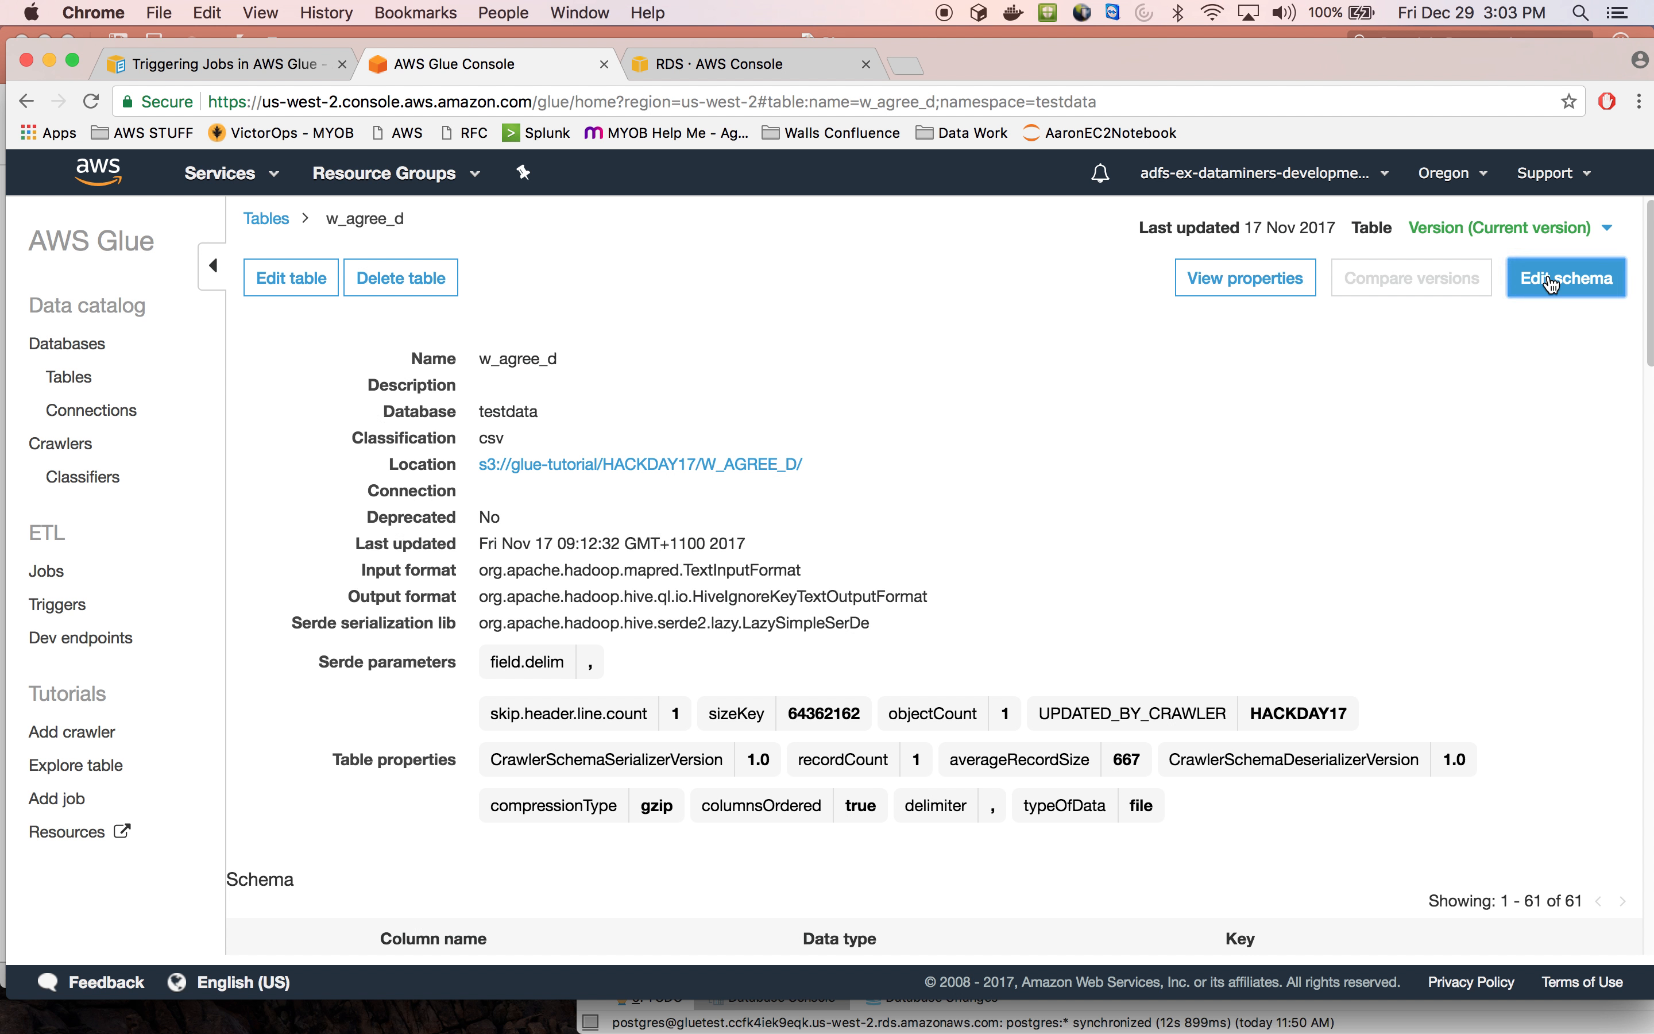
scroll(763, 646, "down", 5)
scroll(763, 648, "up", 5)
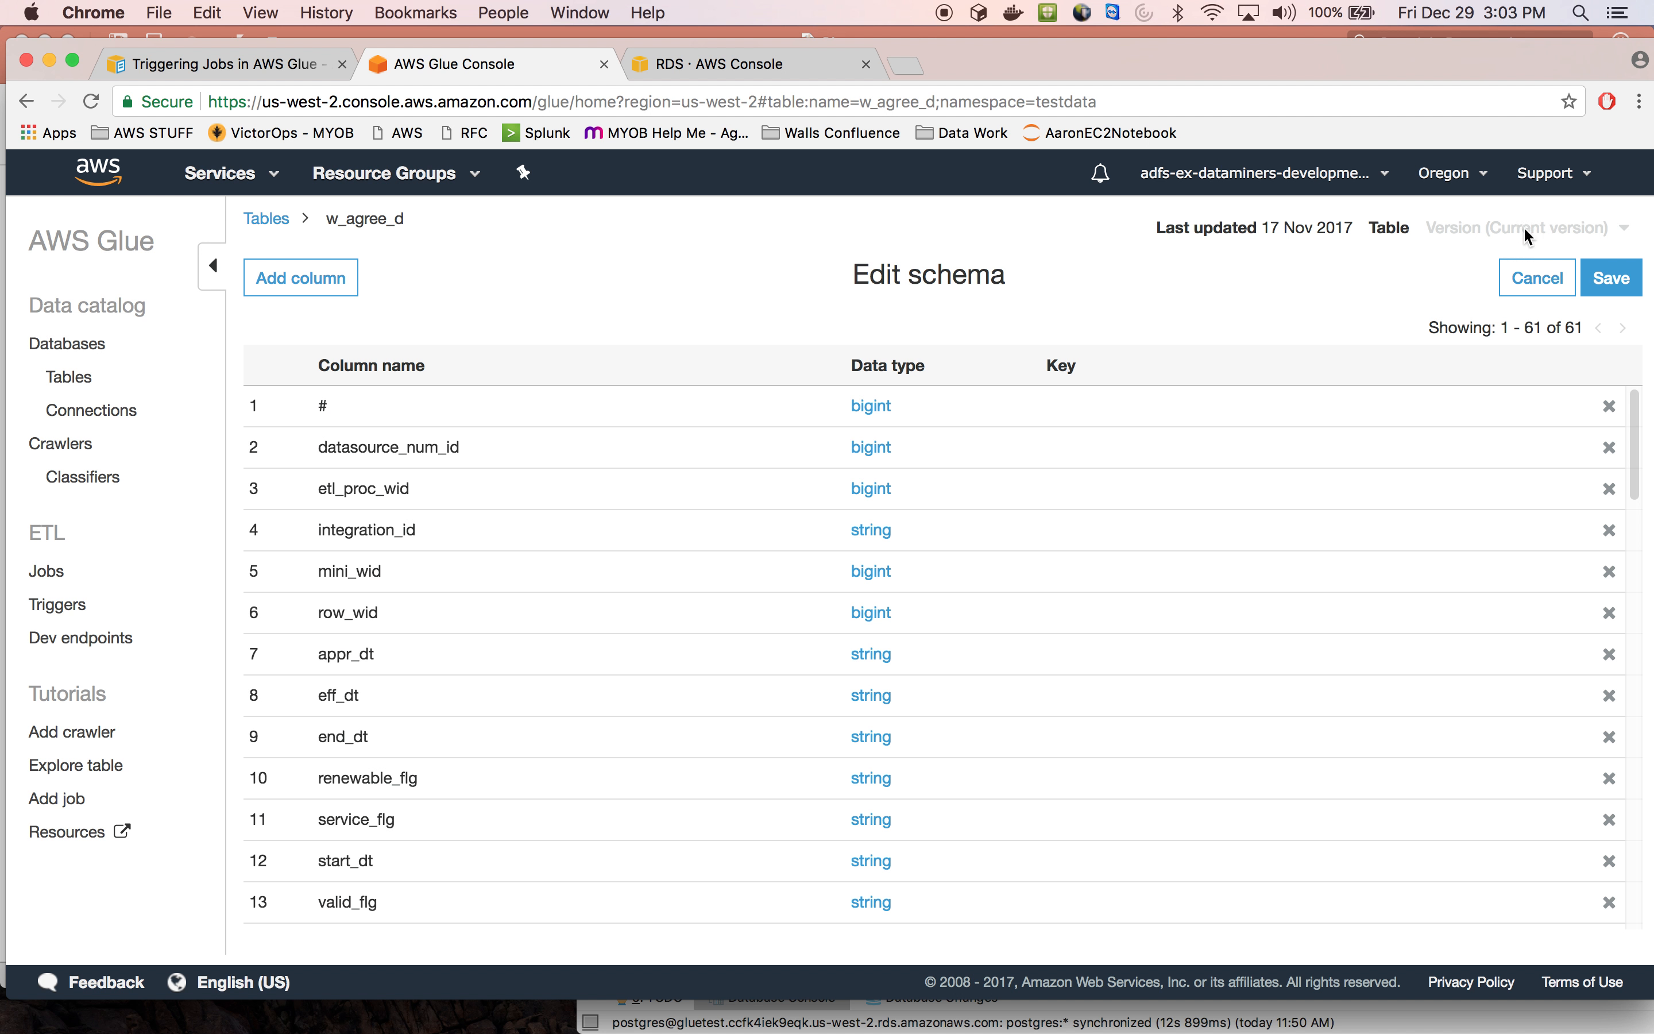
left_click(1533, 288)
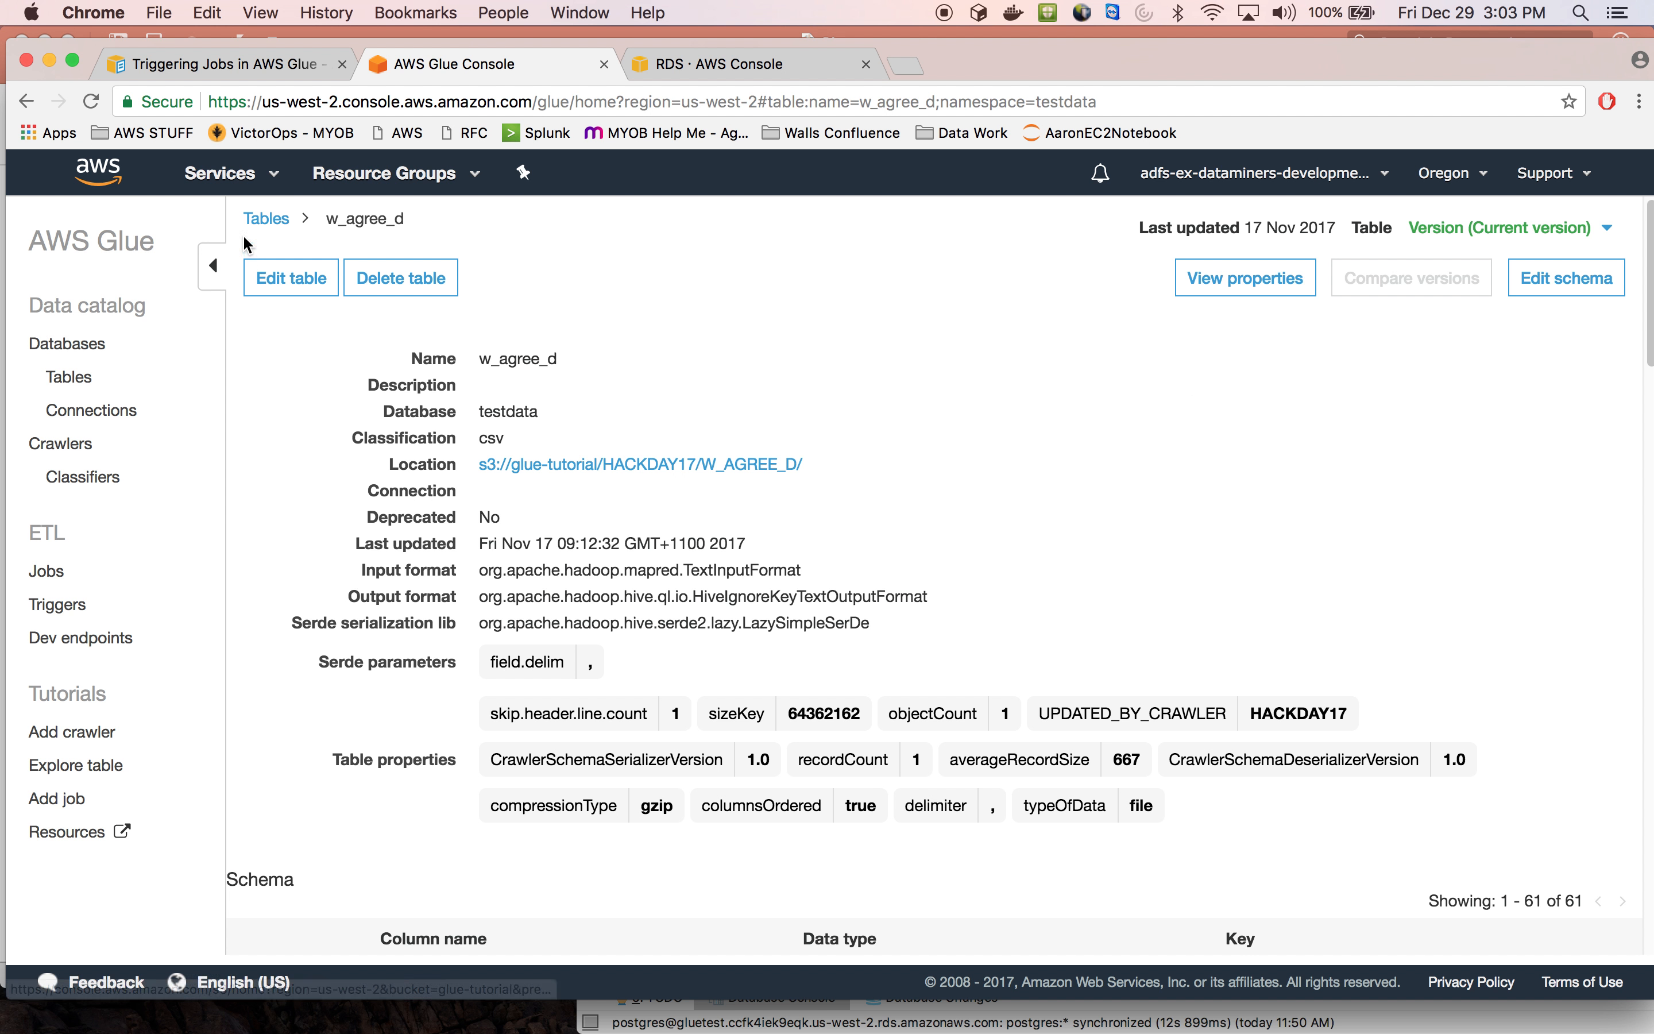
left_click(266, 218)
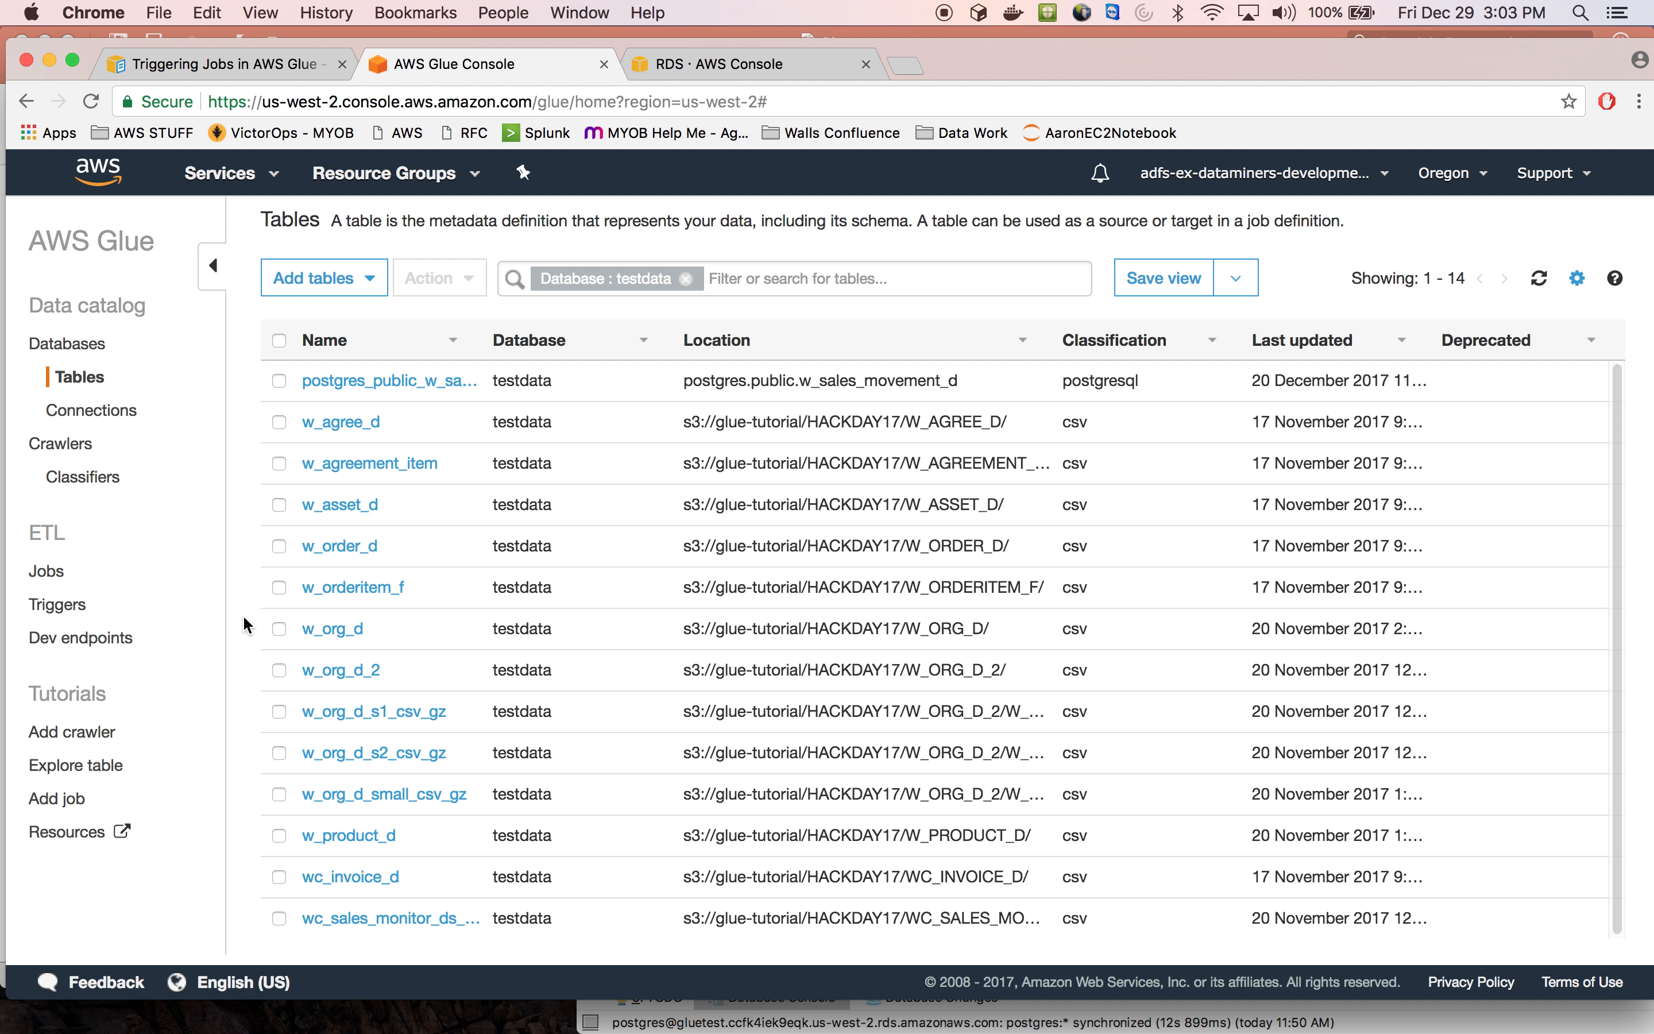
Open the HACKDAY17 crawler's details and highlight its database and the WC_SALES_MONITOR_DS, WC_INVOICE_D and W_AGREEMENT_ITEM include paths
left_click(83, 453)
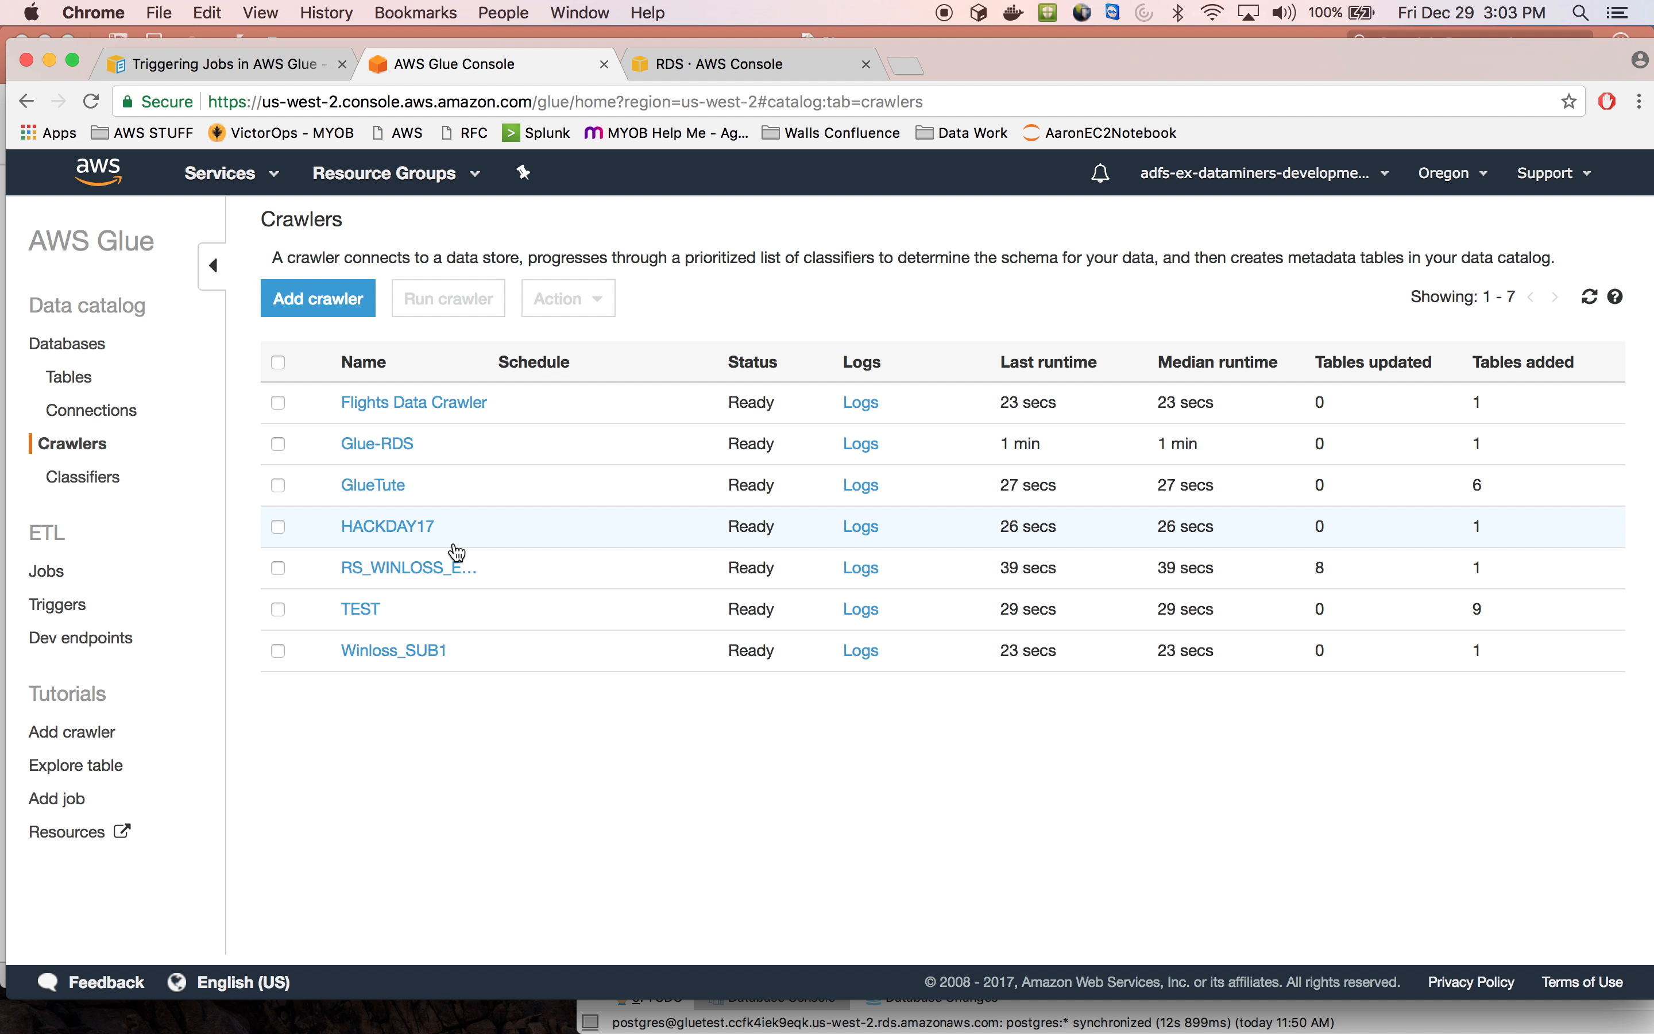
left_click(416, 527)
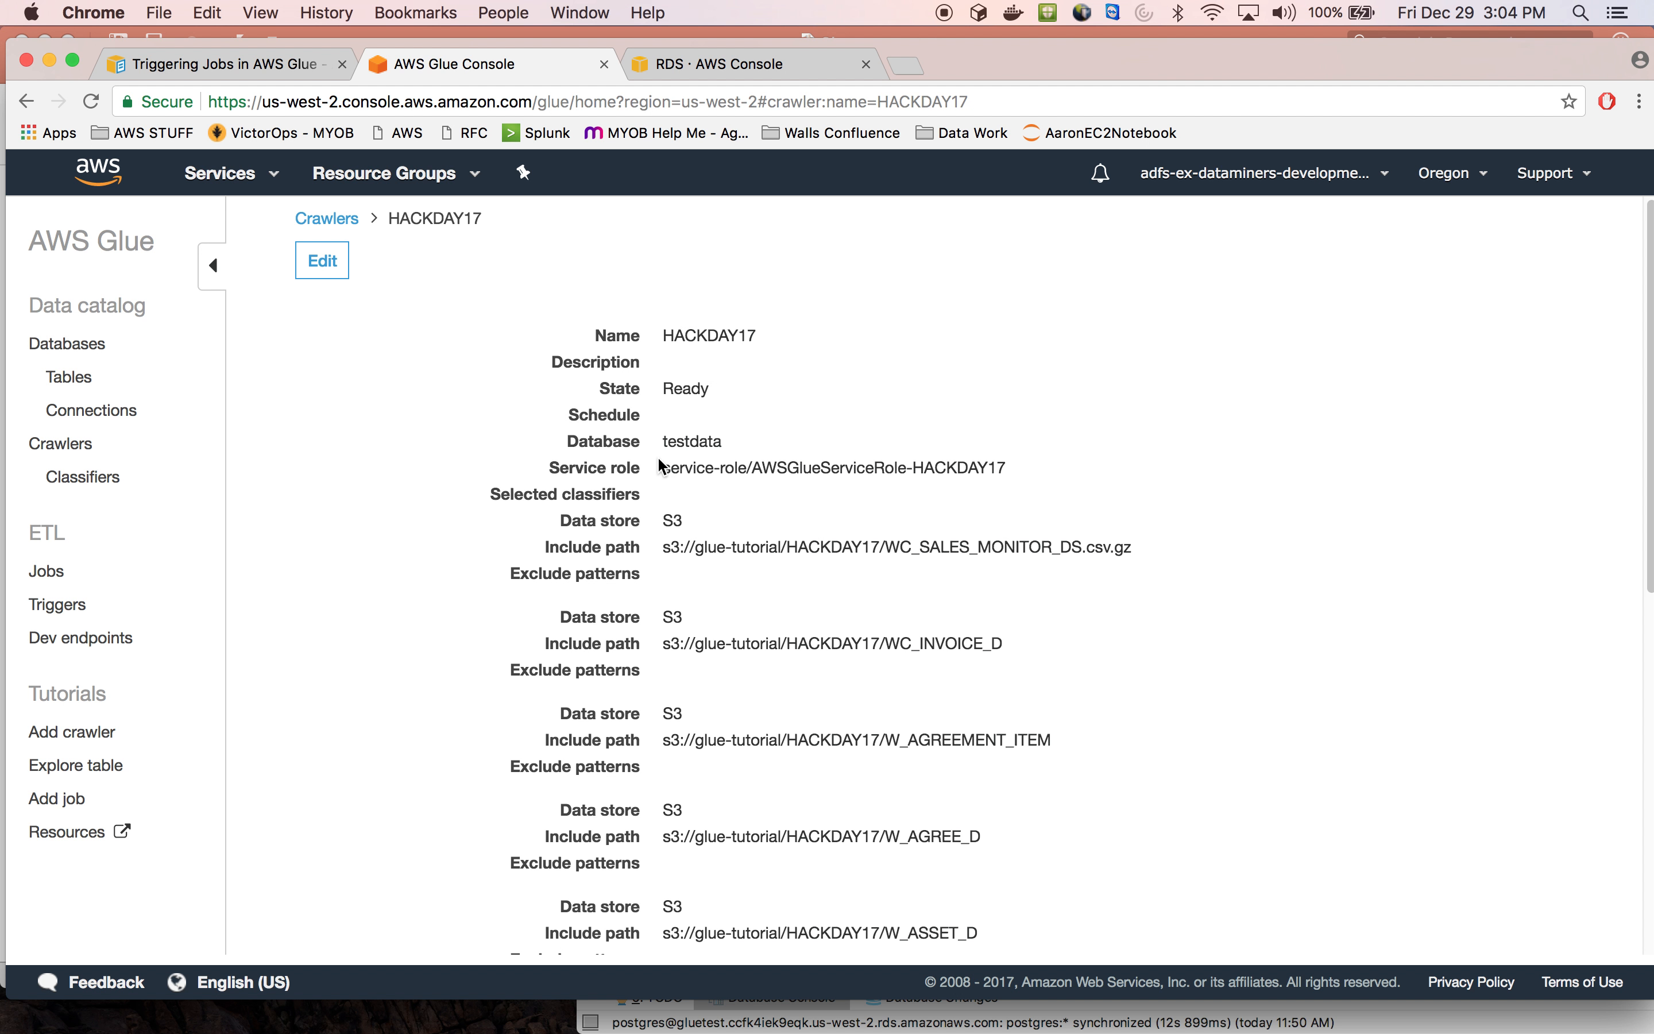
left_click_drag(660, 445, 726, 442)
scroll(743, 577, "down", 2)
left_click_drag(666, 502, 1086, 503)
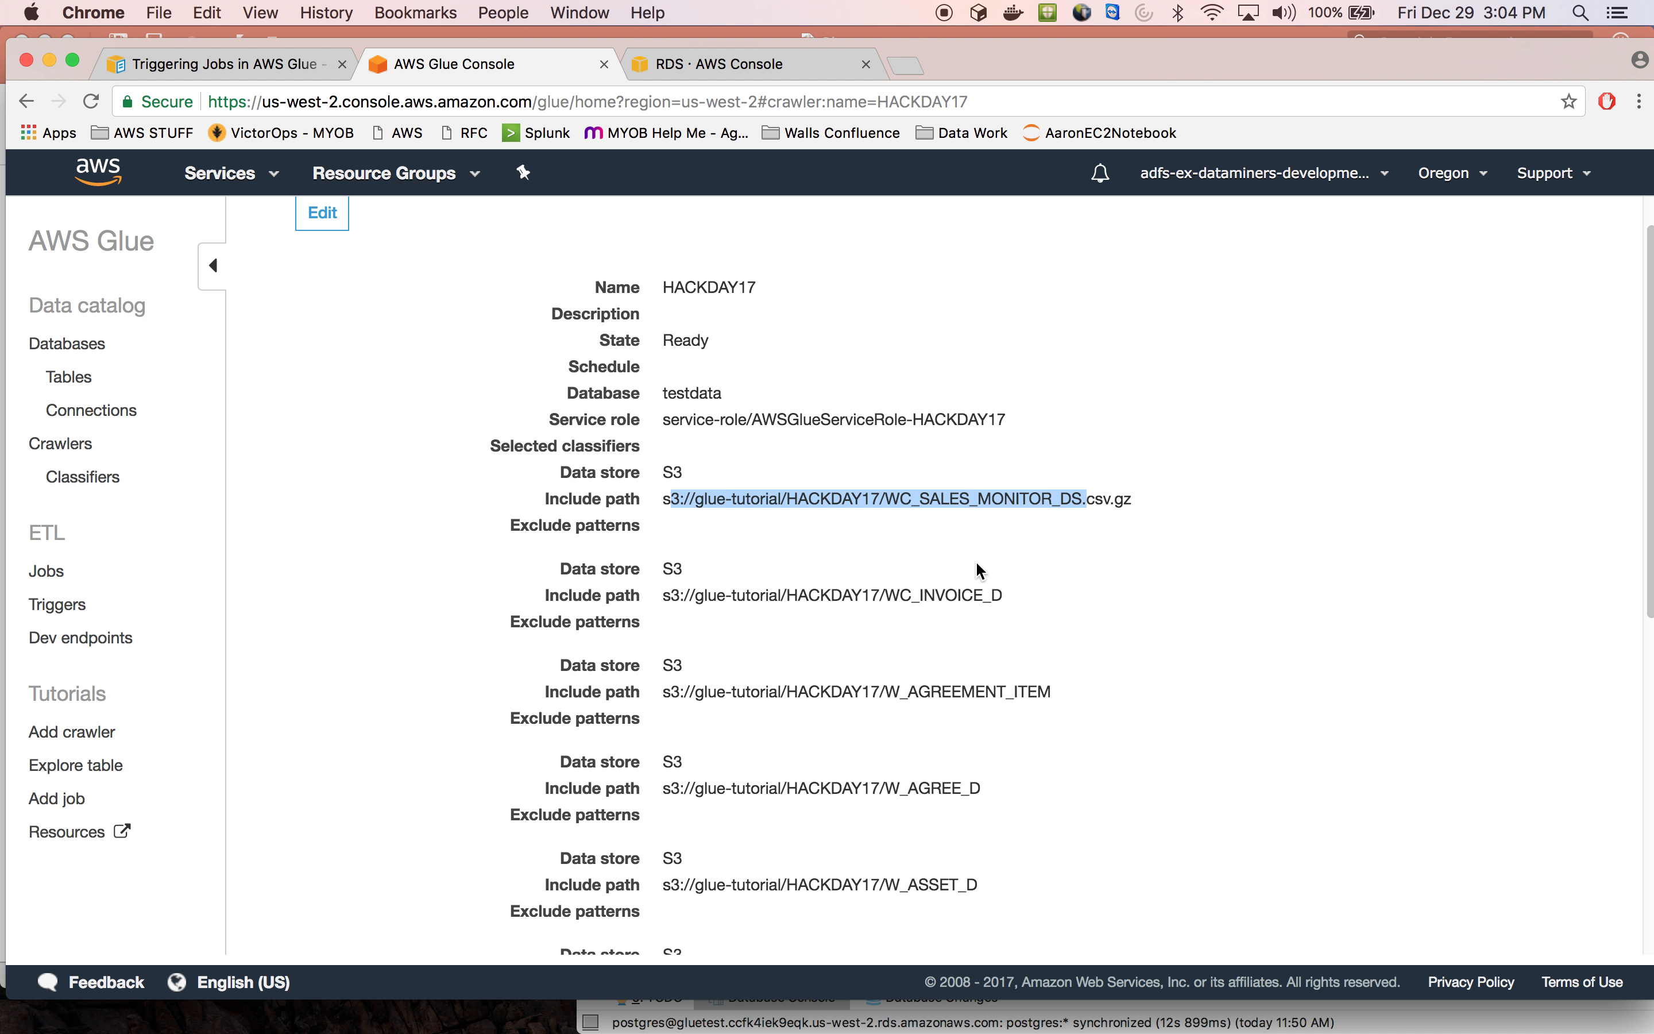
left_click_drag(945, 599, 1032, 592)
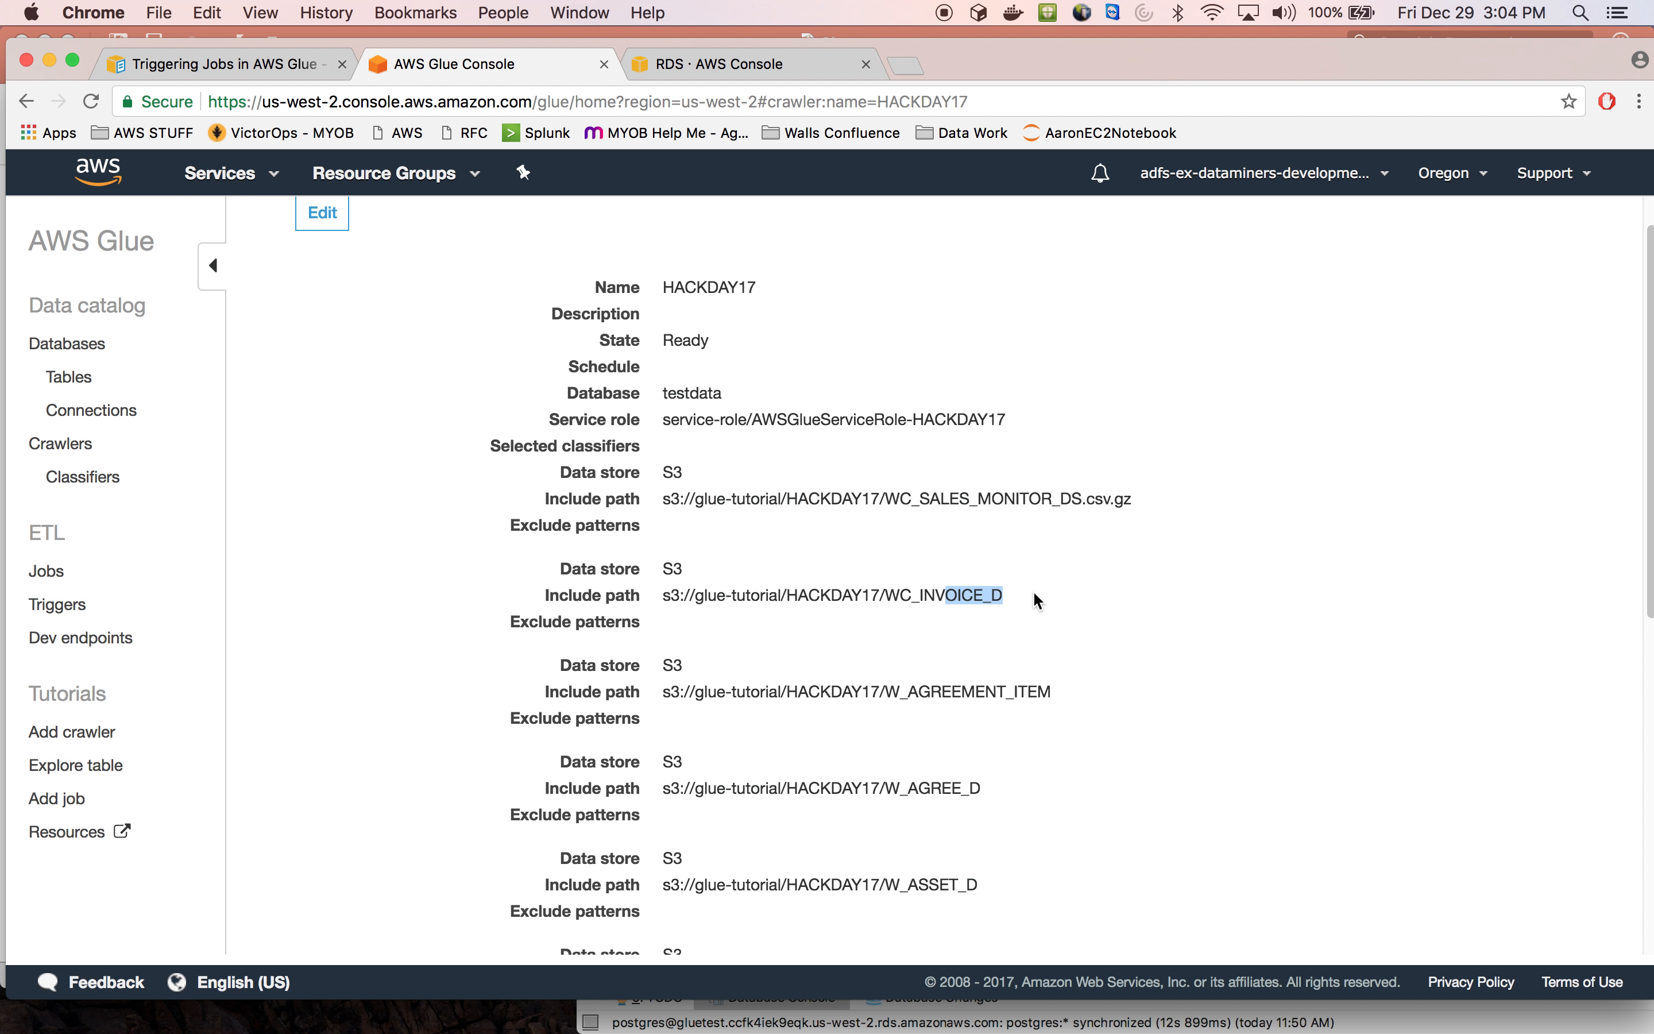
left_click(907, 706)
left_click_drag(1056, 692, 991, 740)
Read through the HACKDAY17 crawler's remaining S3 data stores down to its schema change policy
scroll(991, 741, "down", 4)
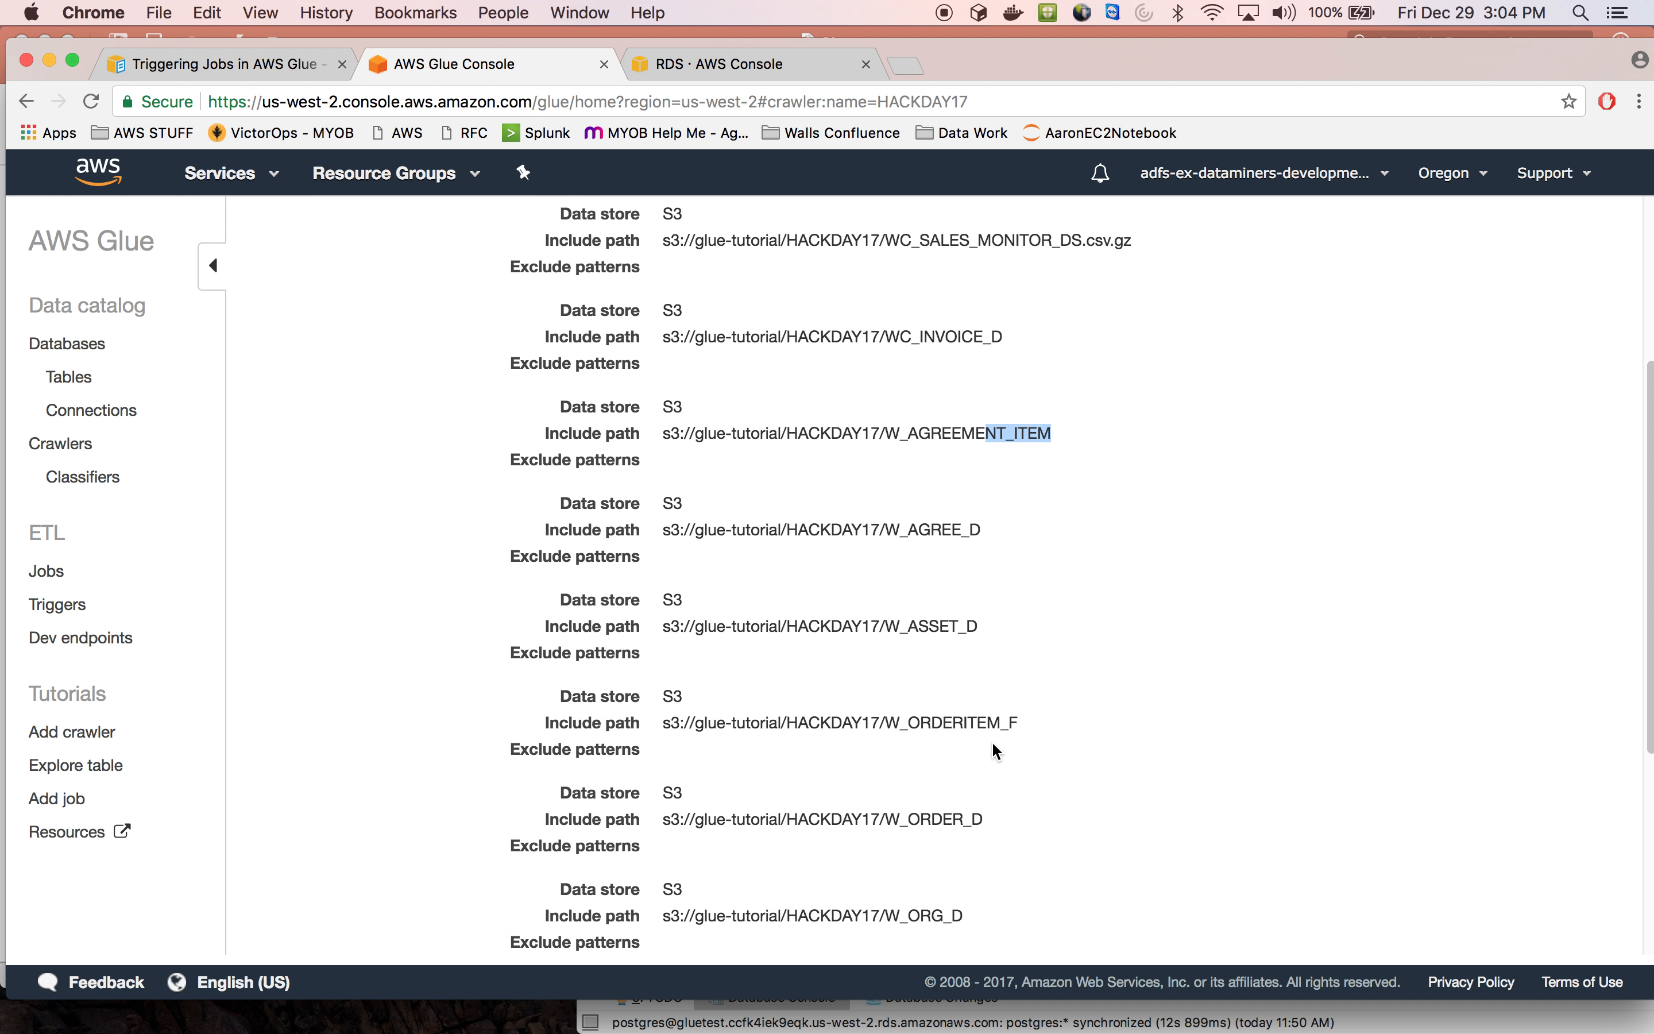
scroll(992, 744, "down", 4)
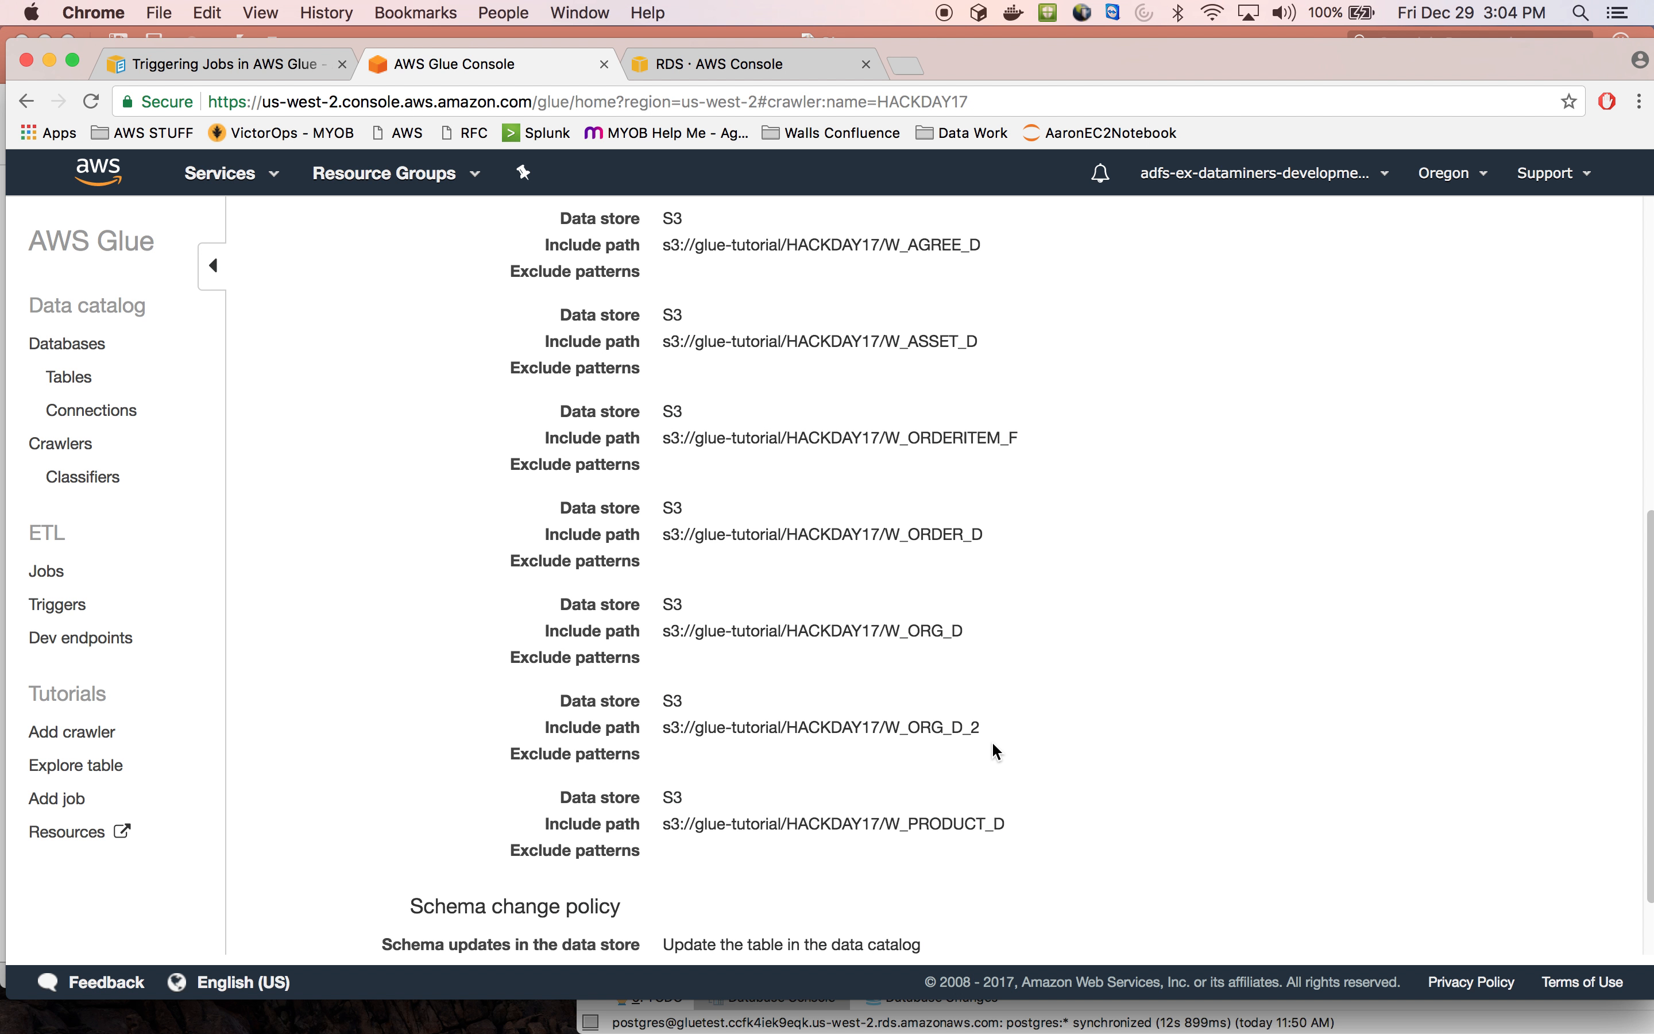
scroll(992, 744, "up", 3)
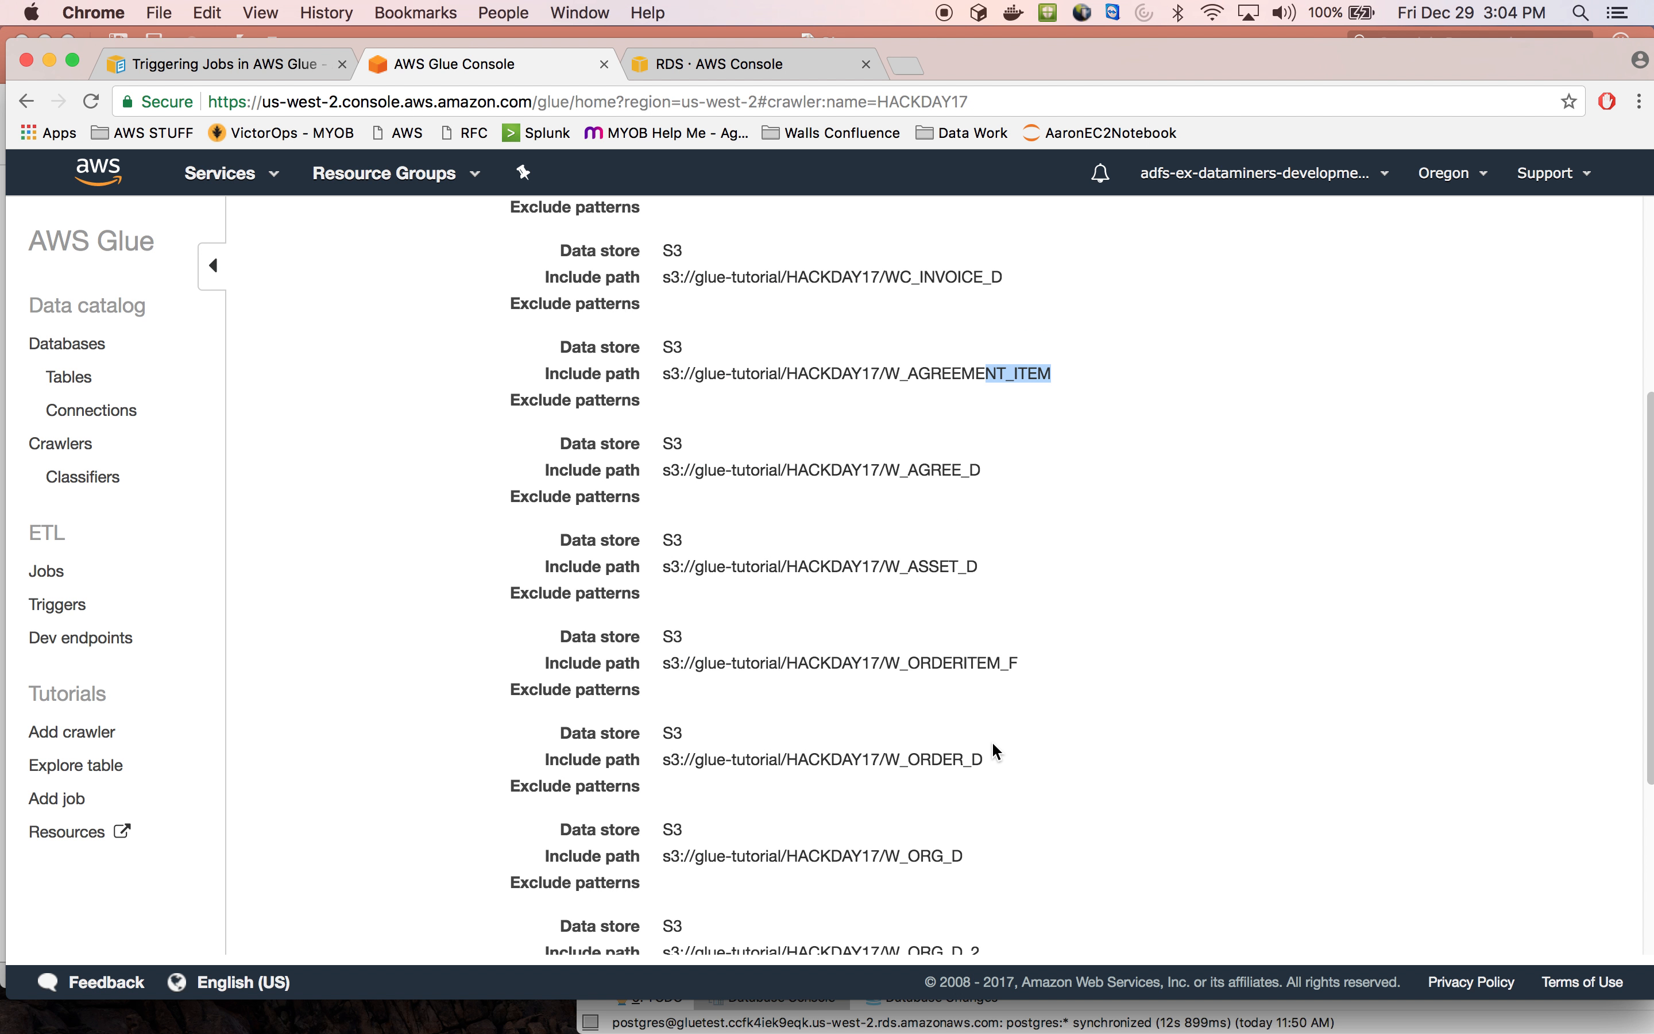
scroll(583, 485, "up", 3)
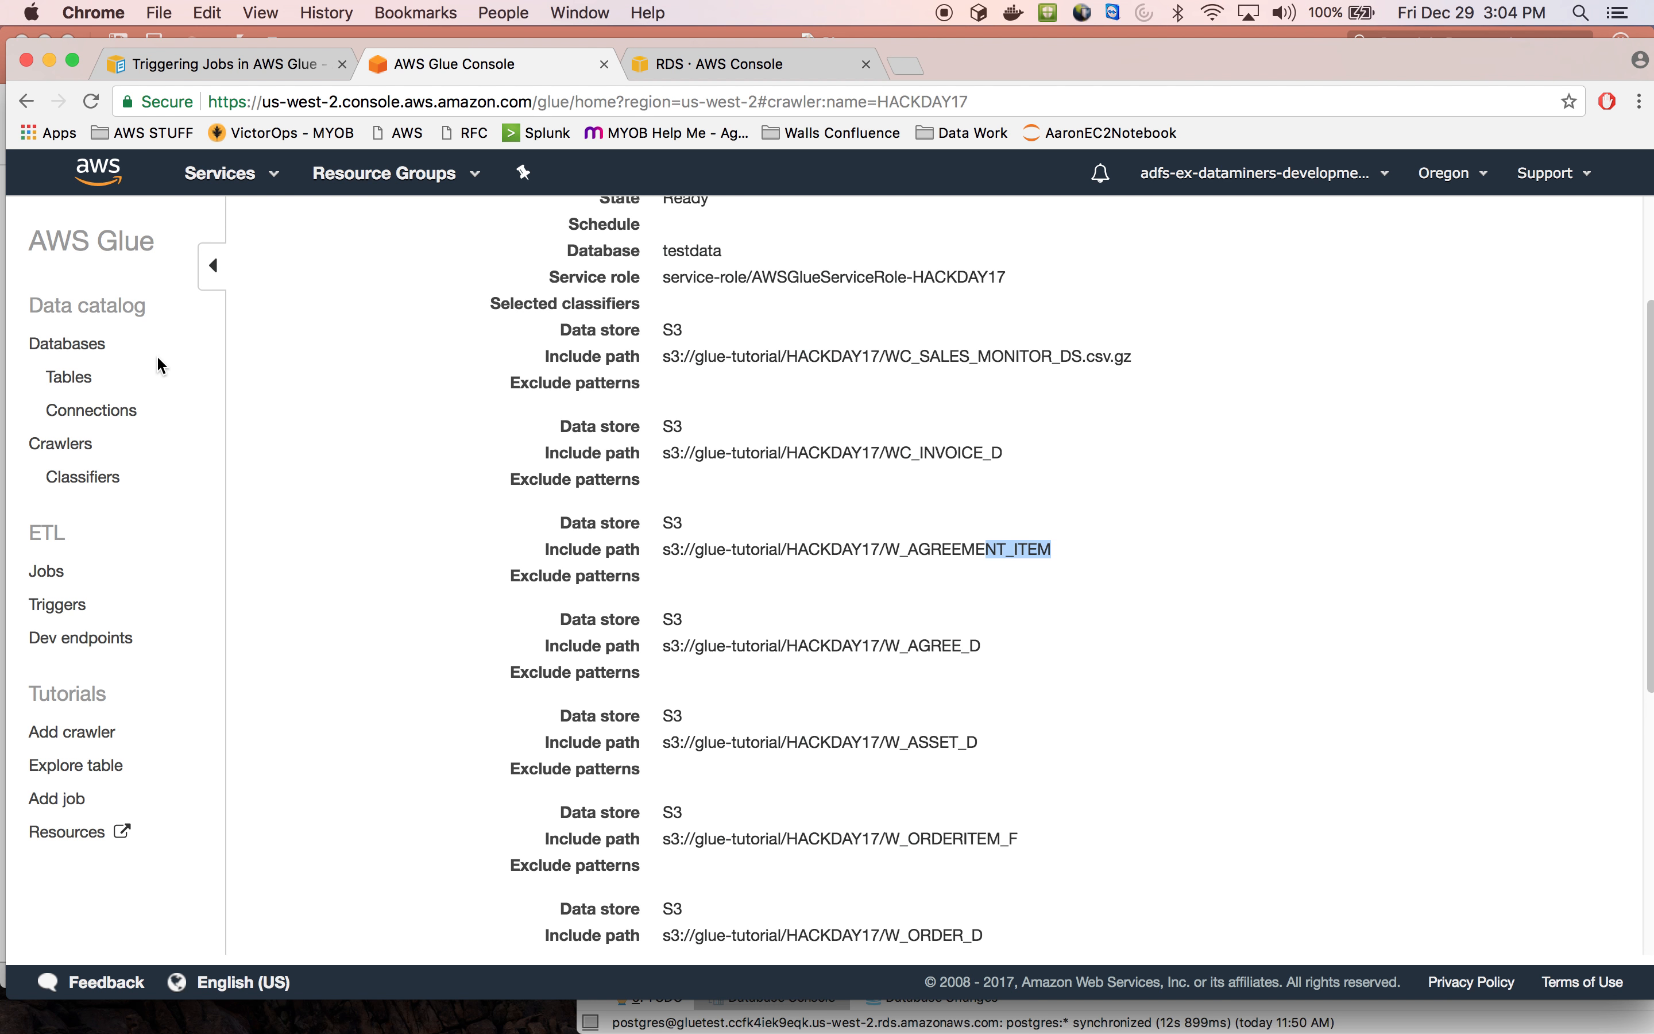
scroll(380, 549, "up", 2)
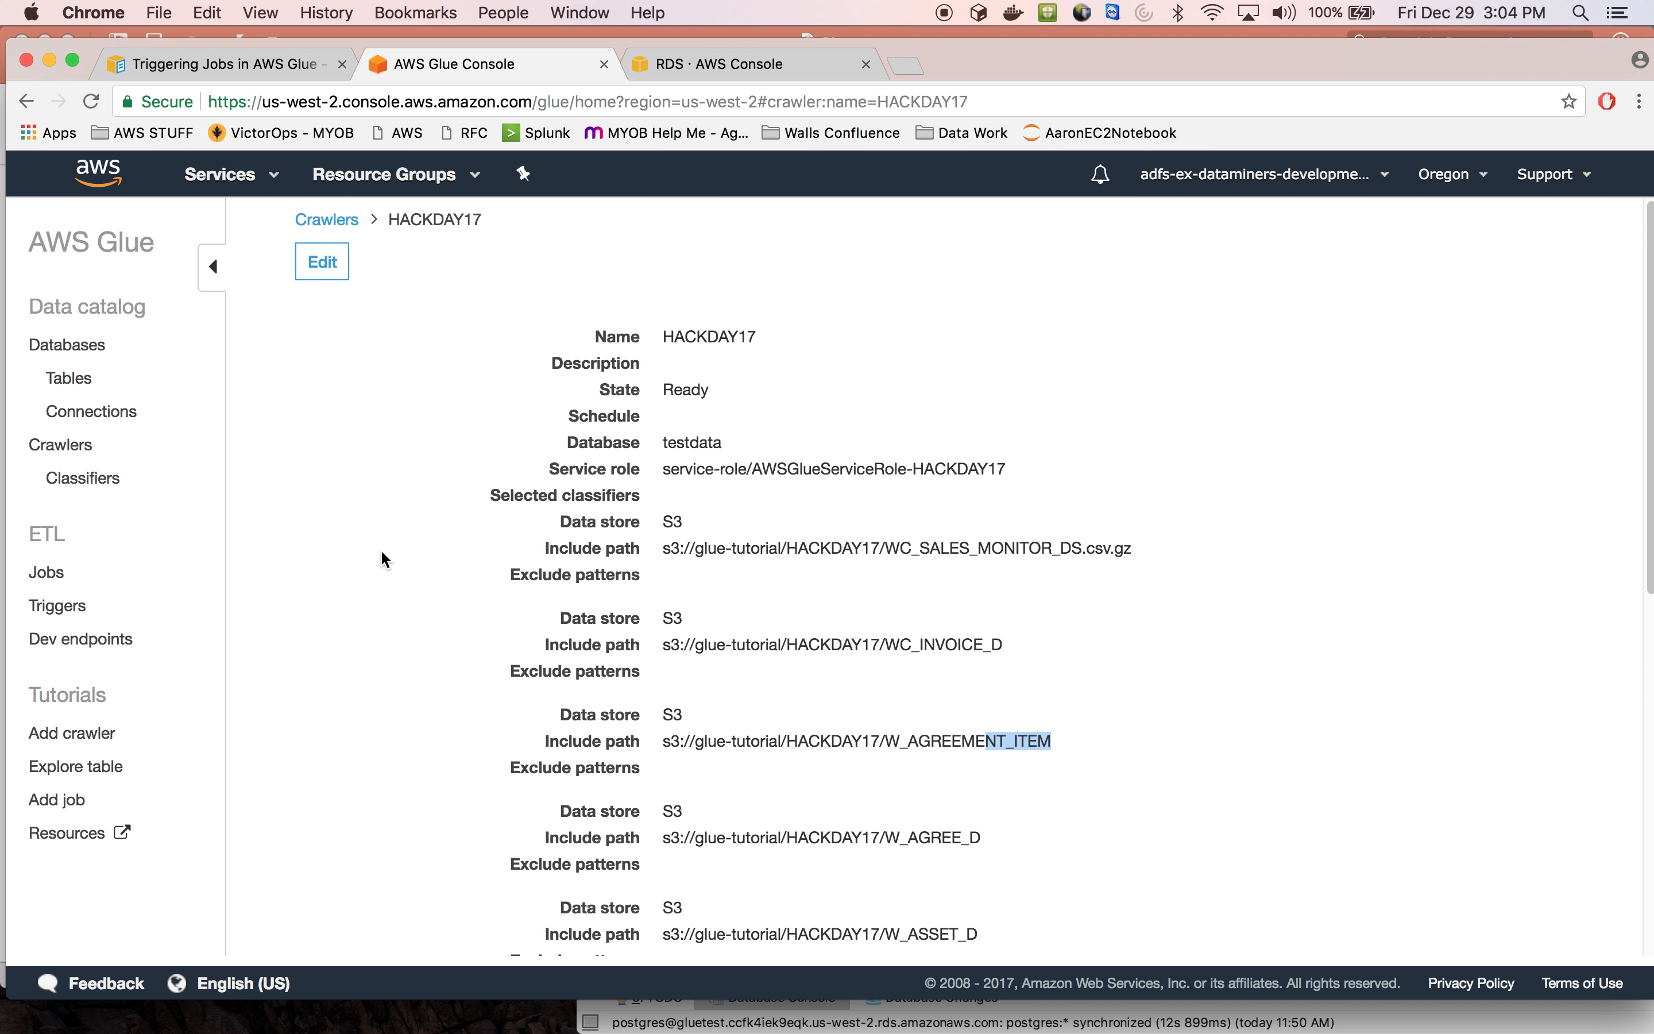
Open the HACKDAY17 crawler for editing, review its data store settings, and close the editor without saving
left_click(337, 259)
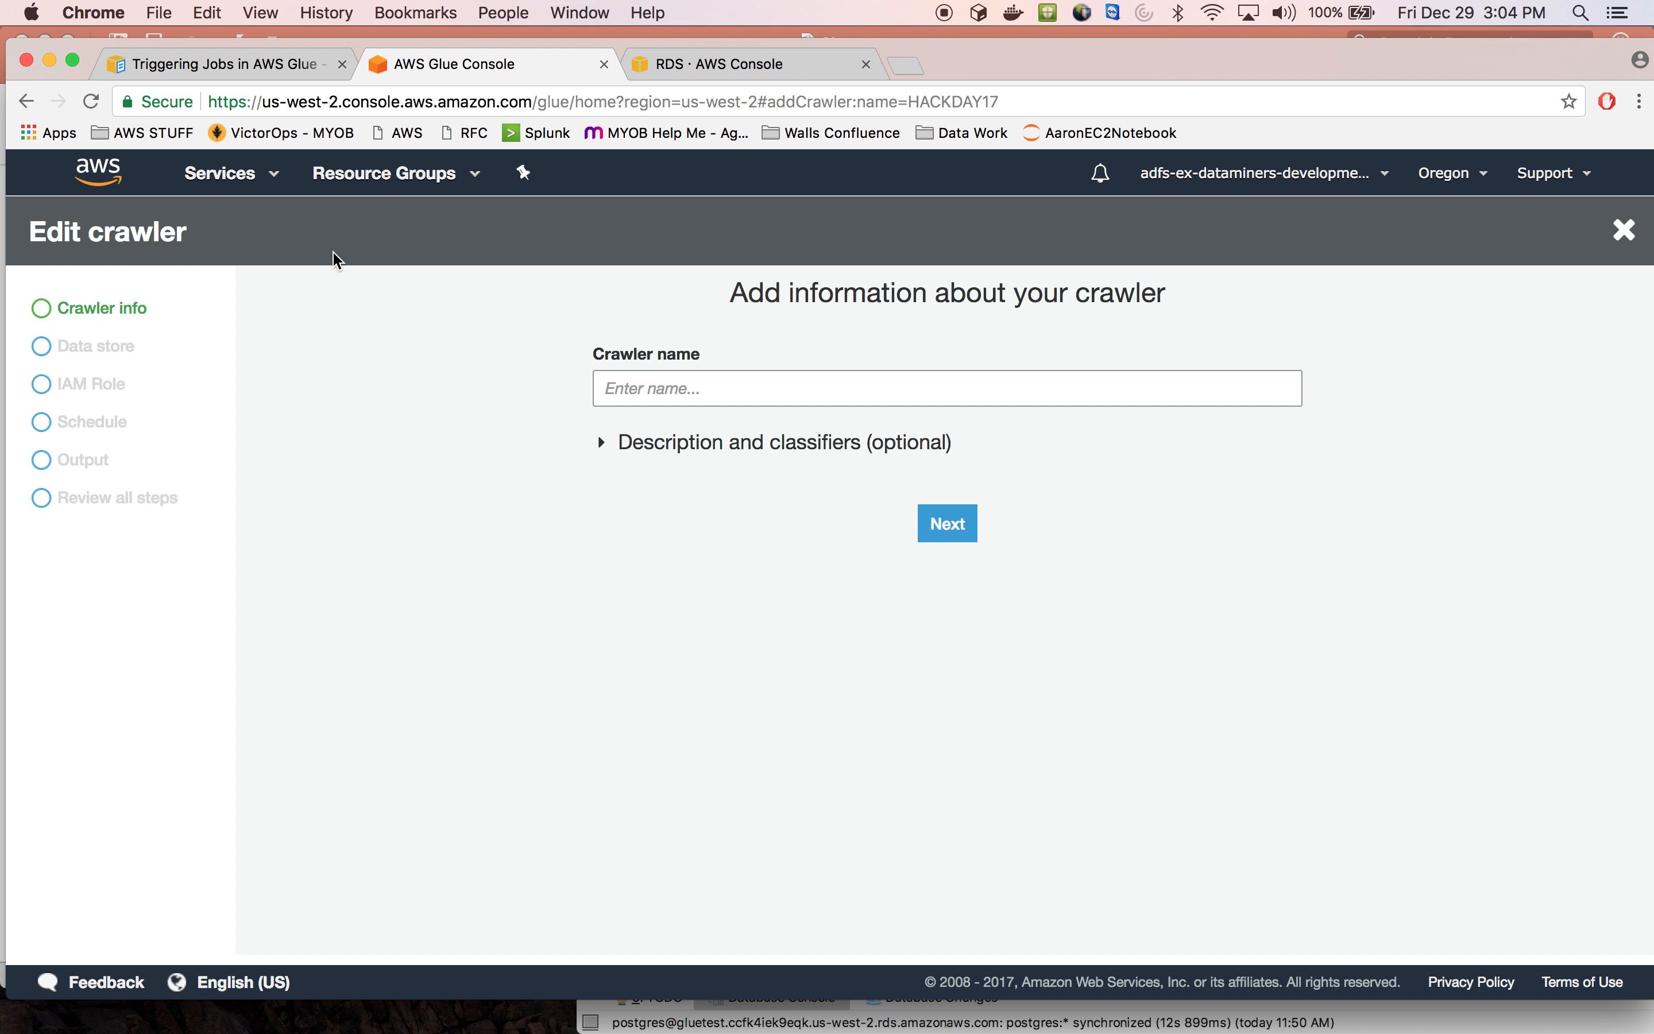
left_click(957, 525)
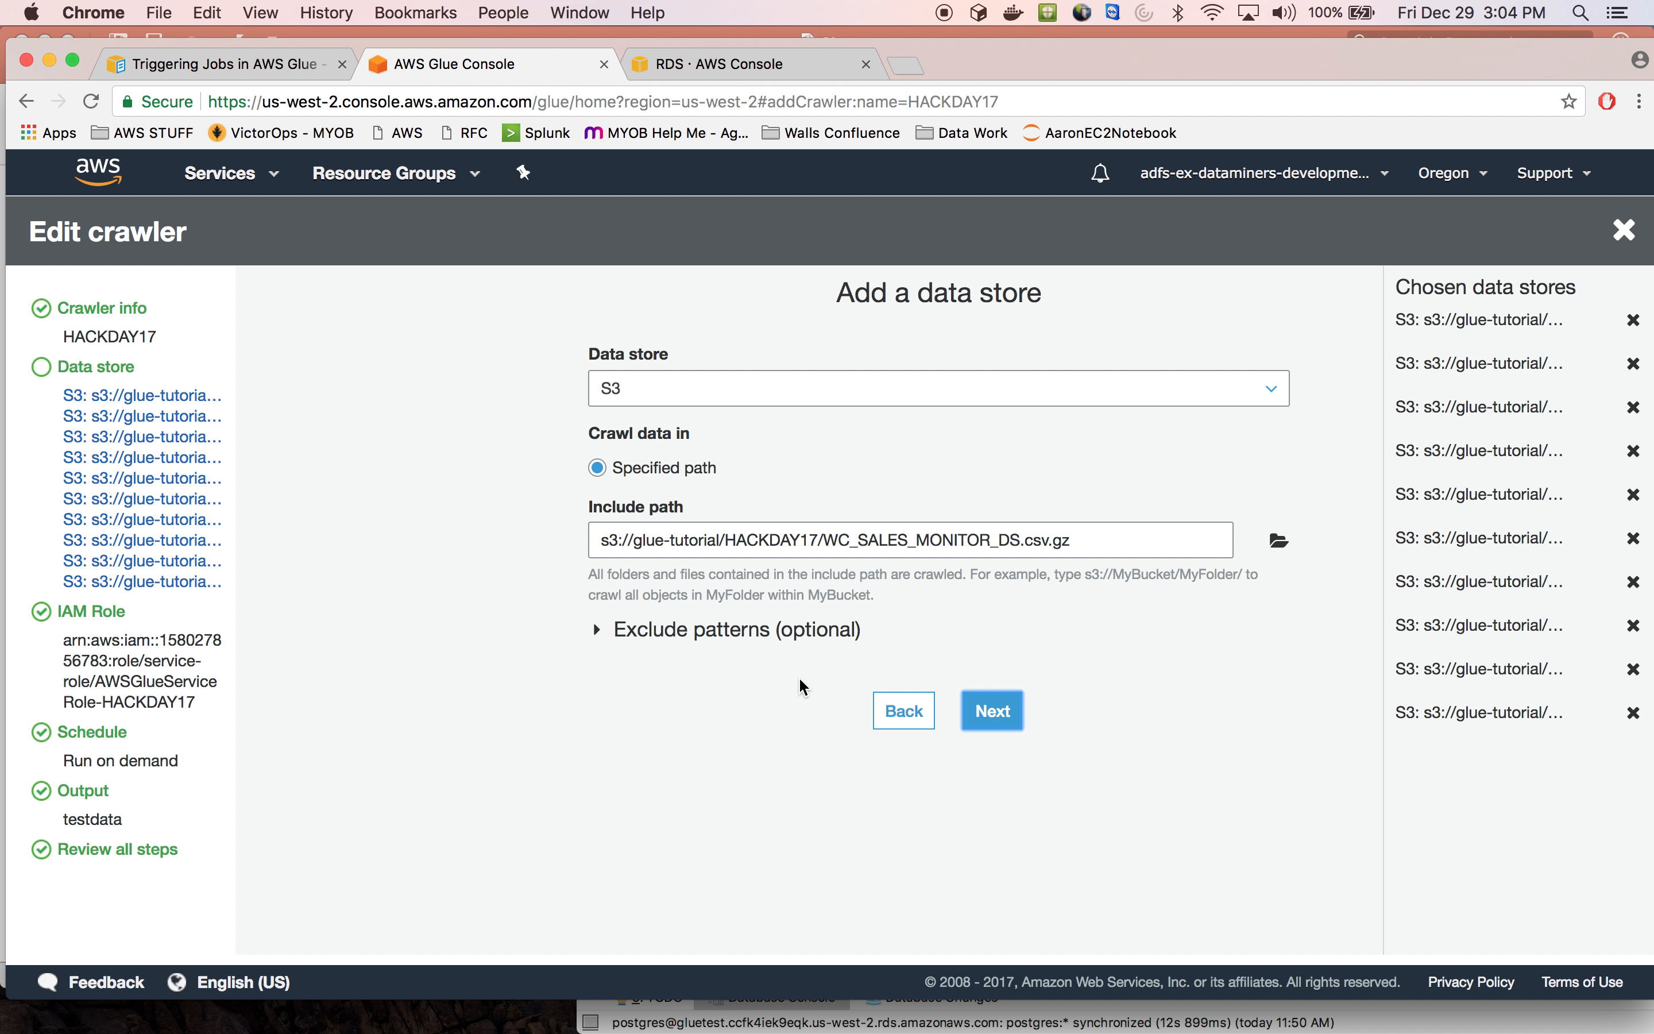
left_click(1622, 233)
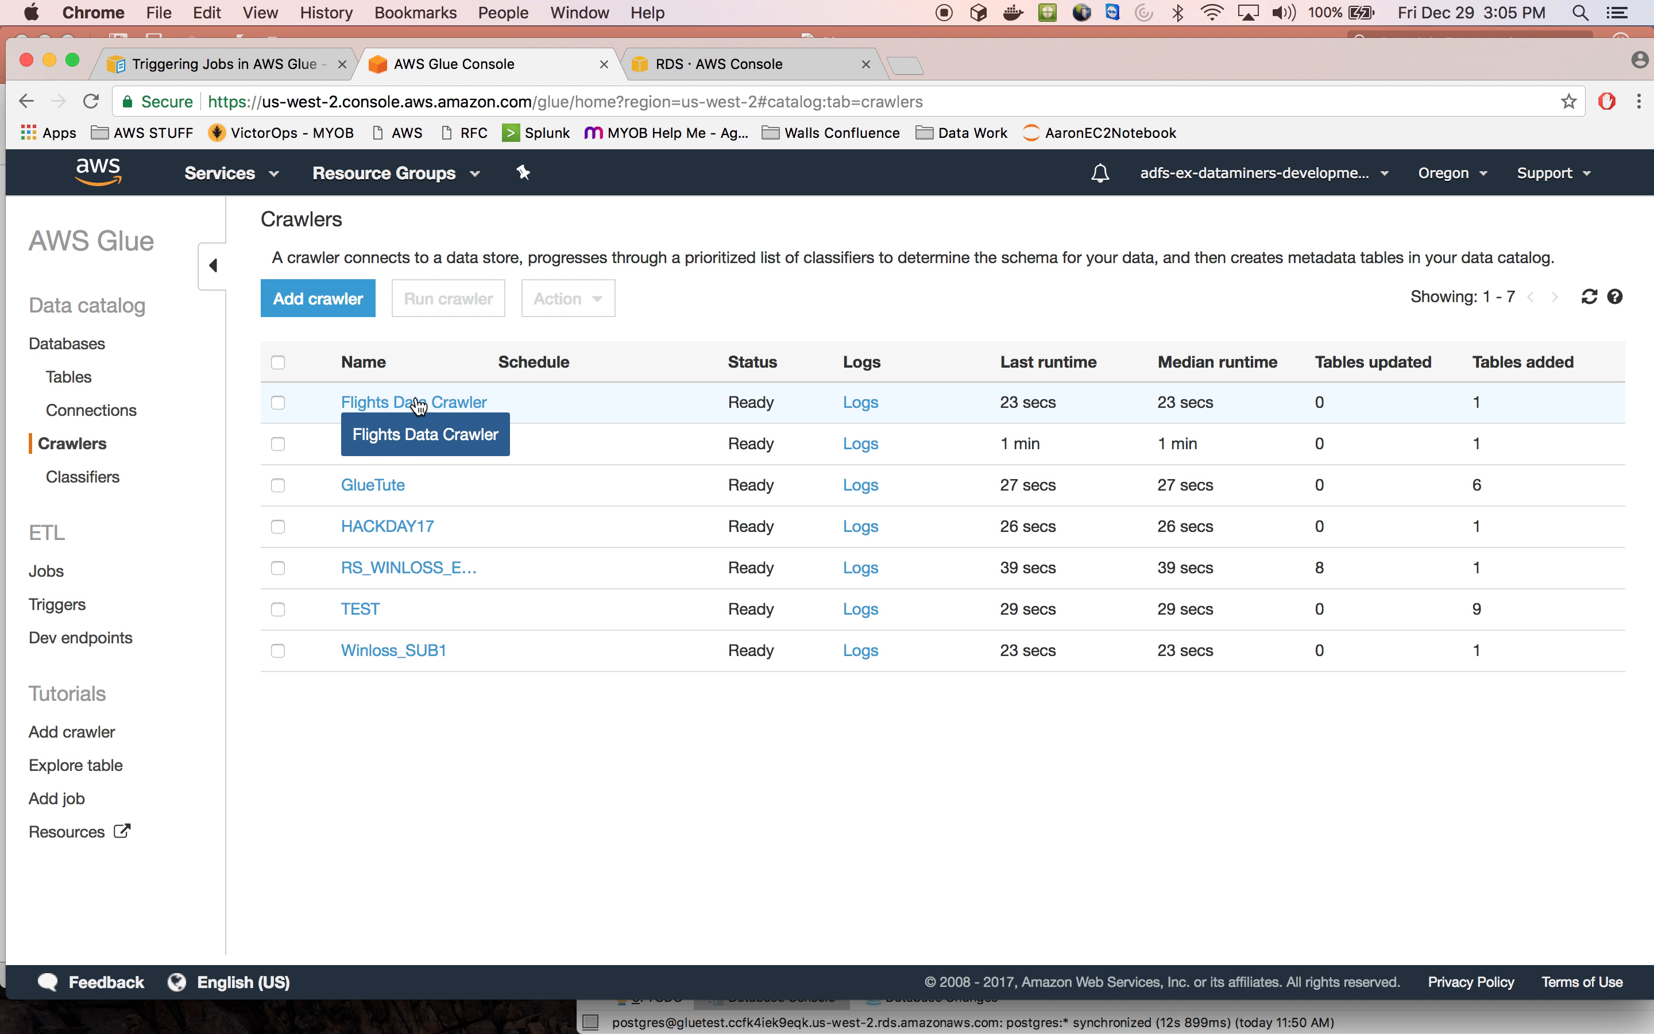
Select the HACKDAY17 crawler in the crawlers list and look over the actions available for it
left_click(279, 528)
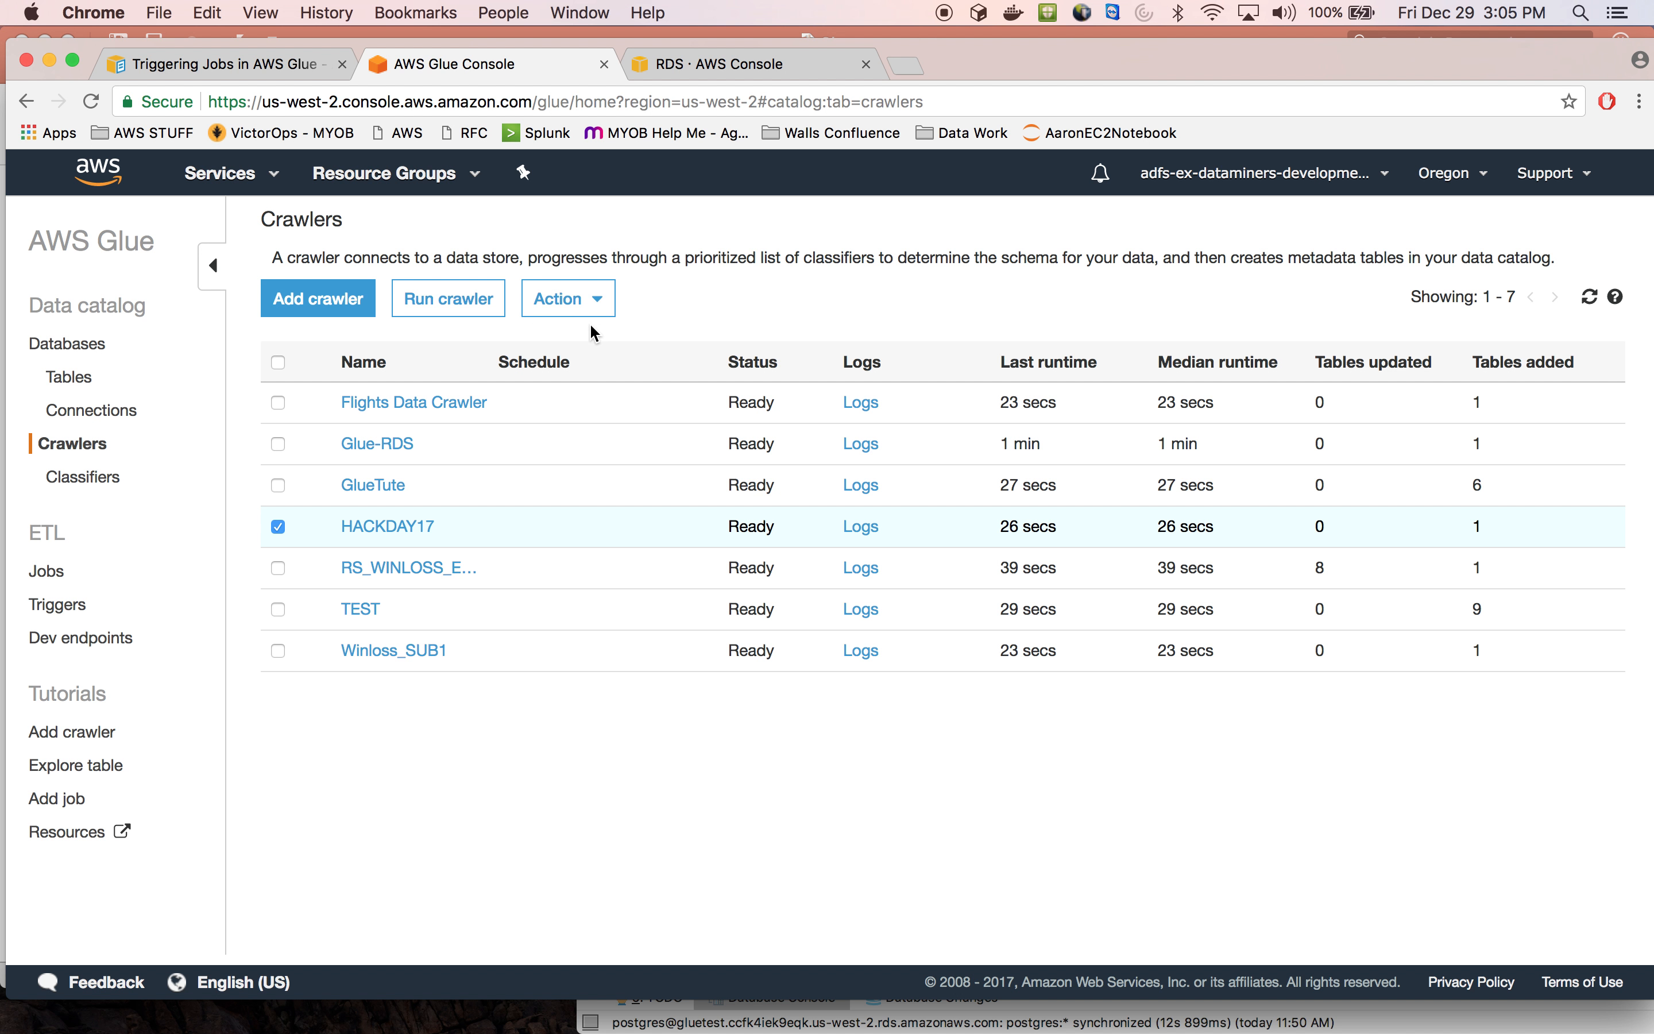
left_click(589, 306)
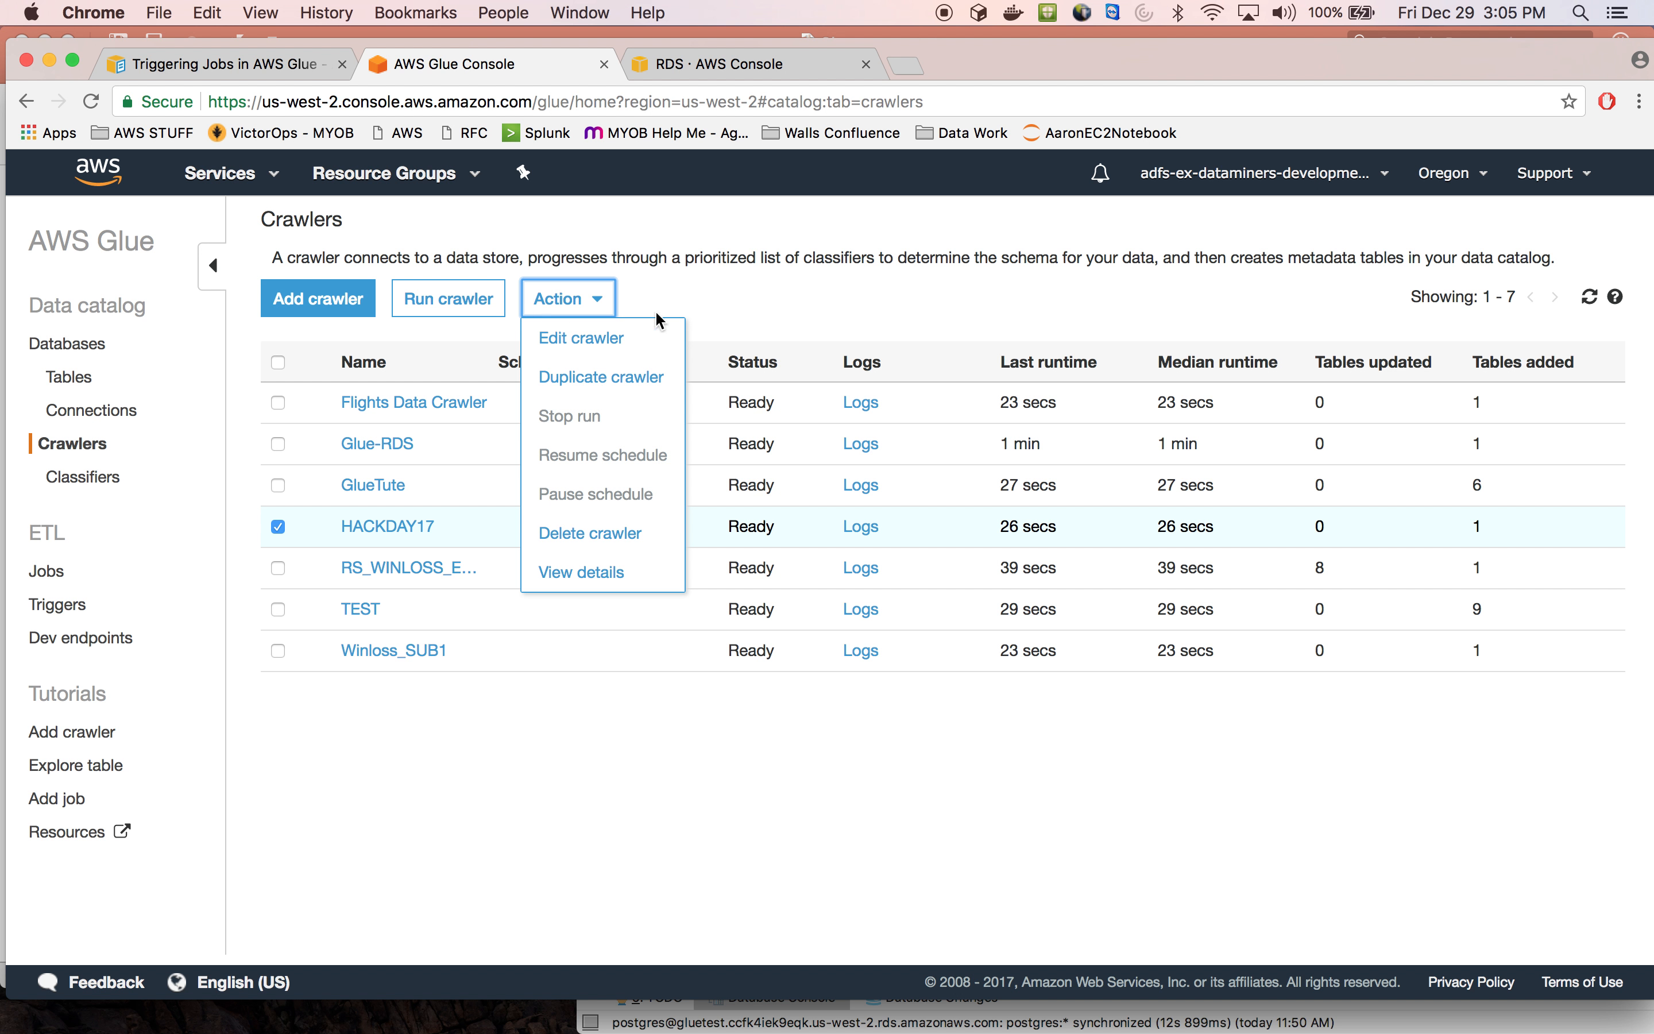
left_click(702, 312)
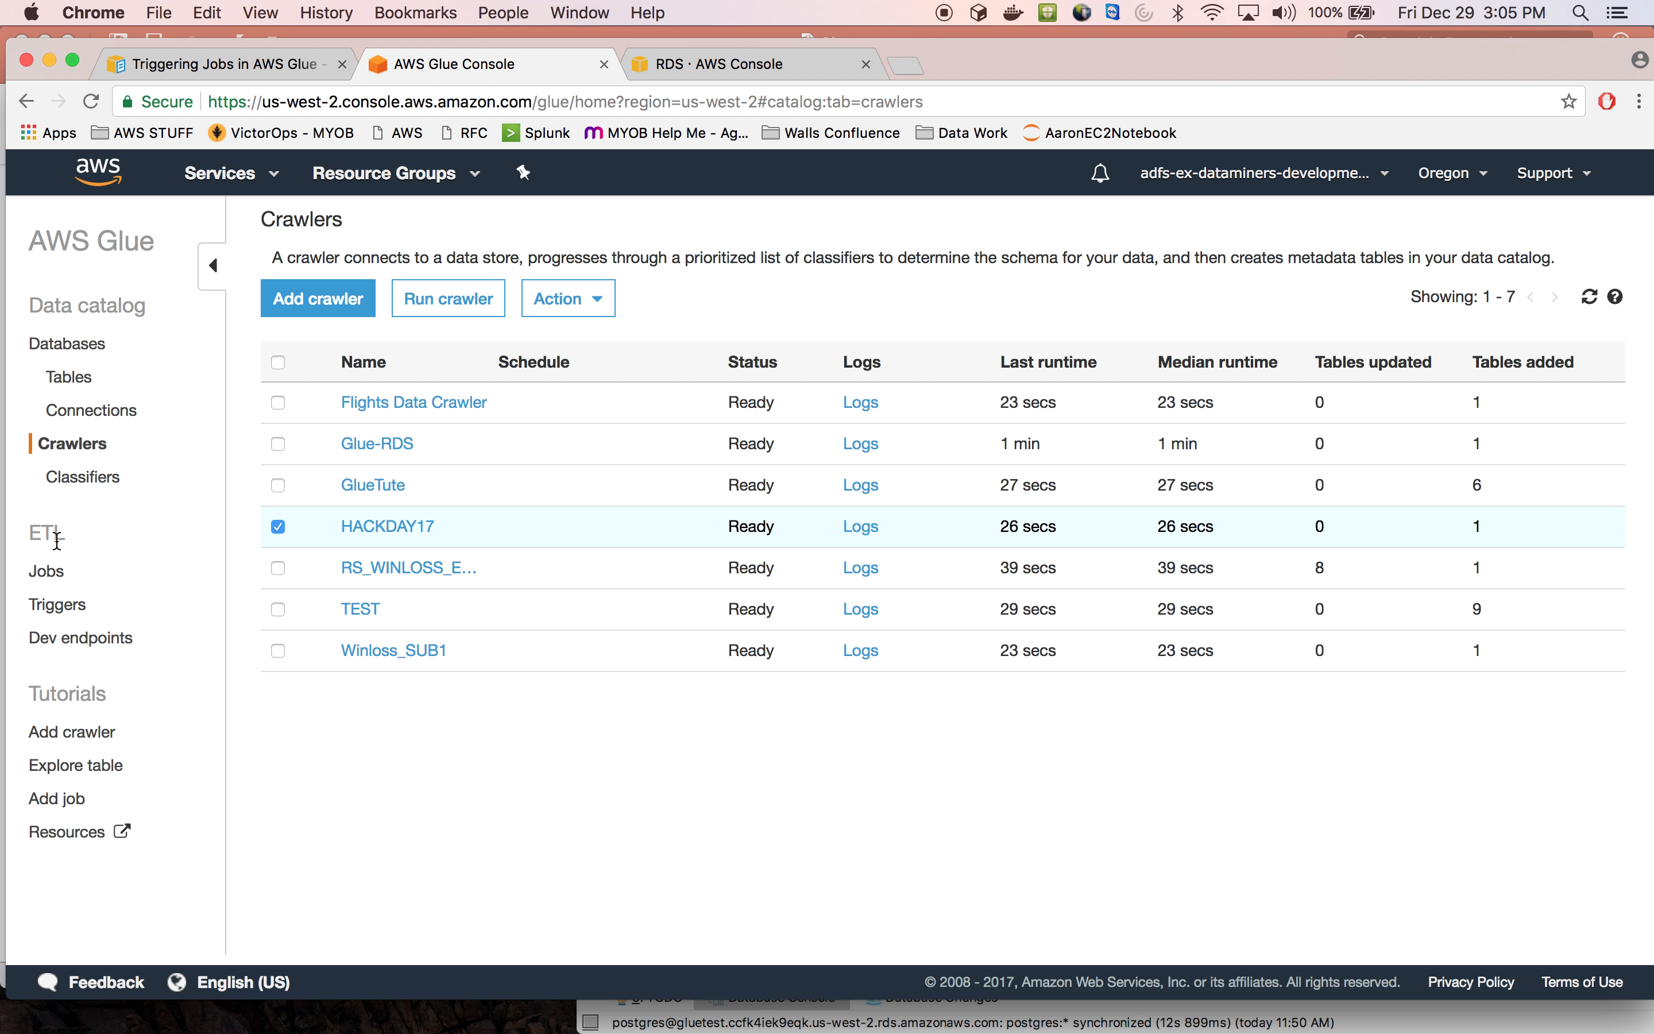
Select the Test-to-delete job among the ETL jobs and review its run history
left_click(58, 571)
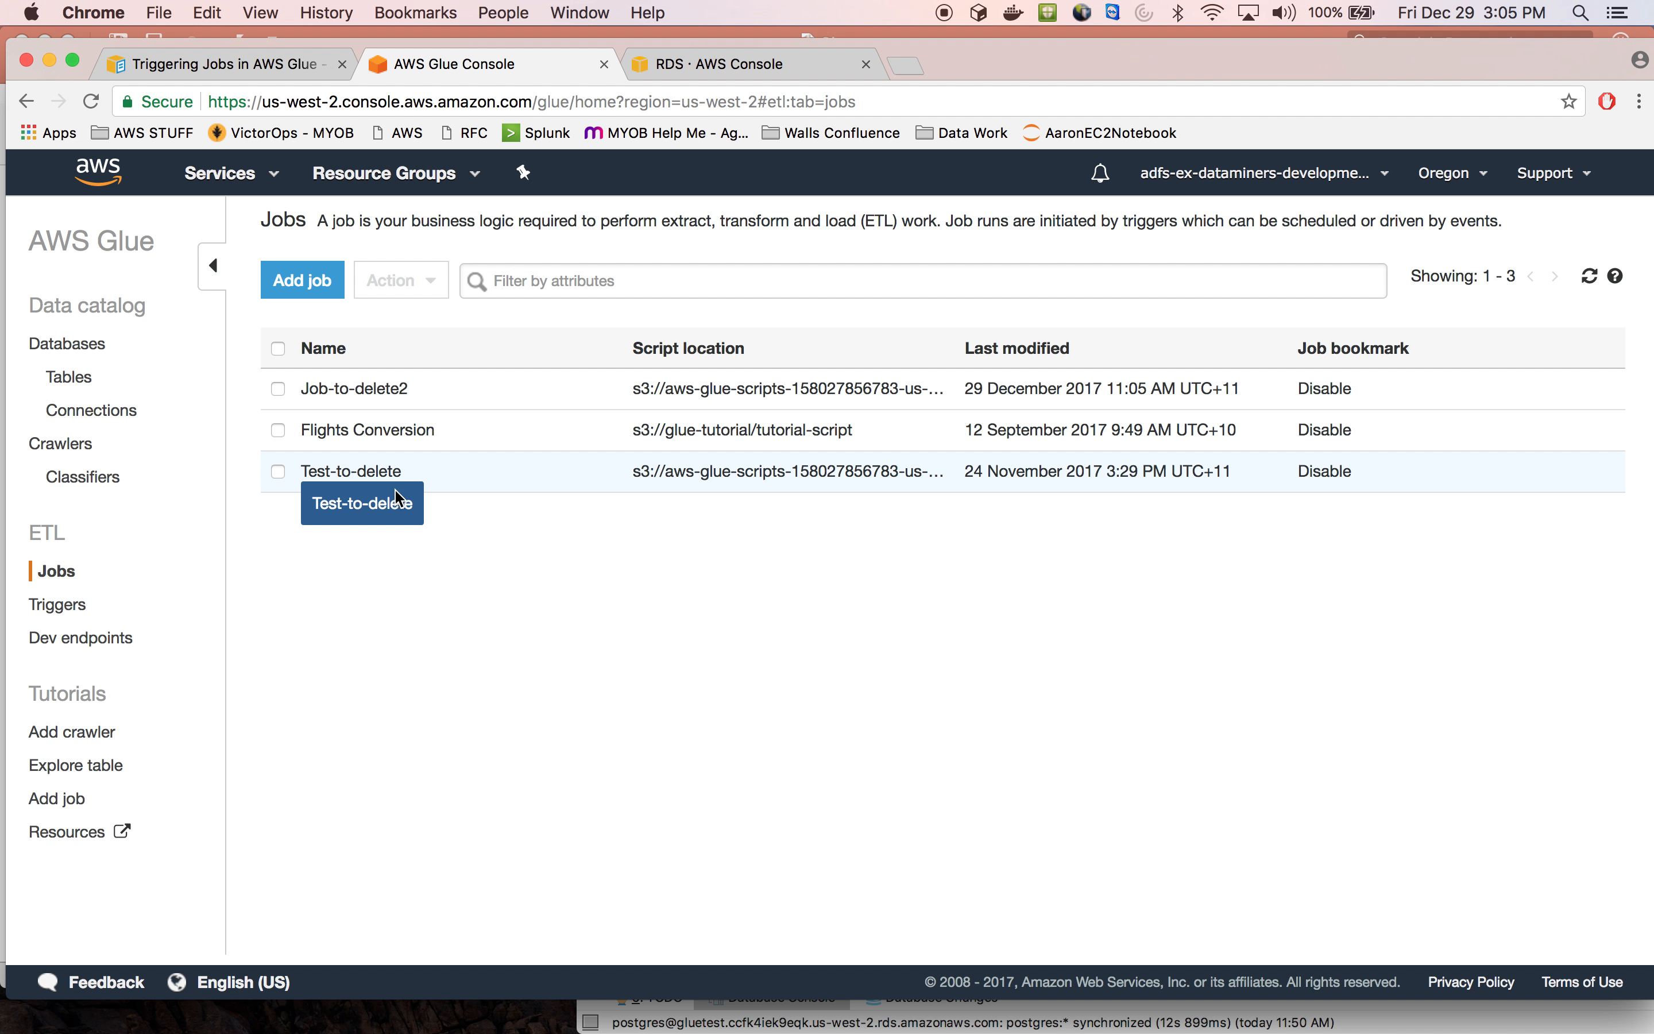
left_click(377, 483)
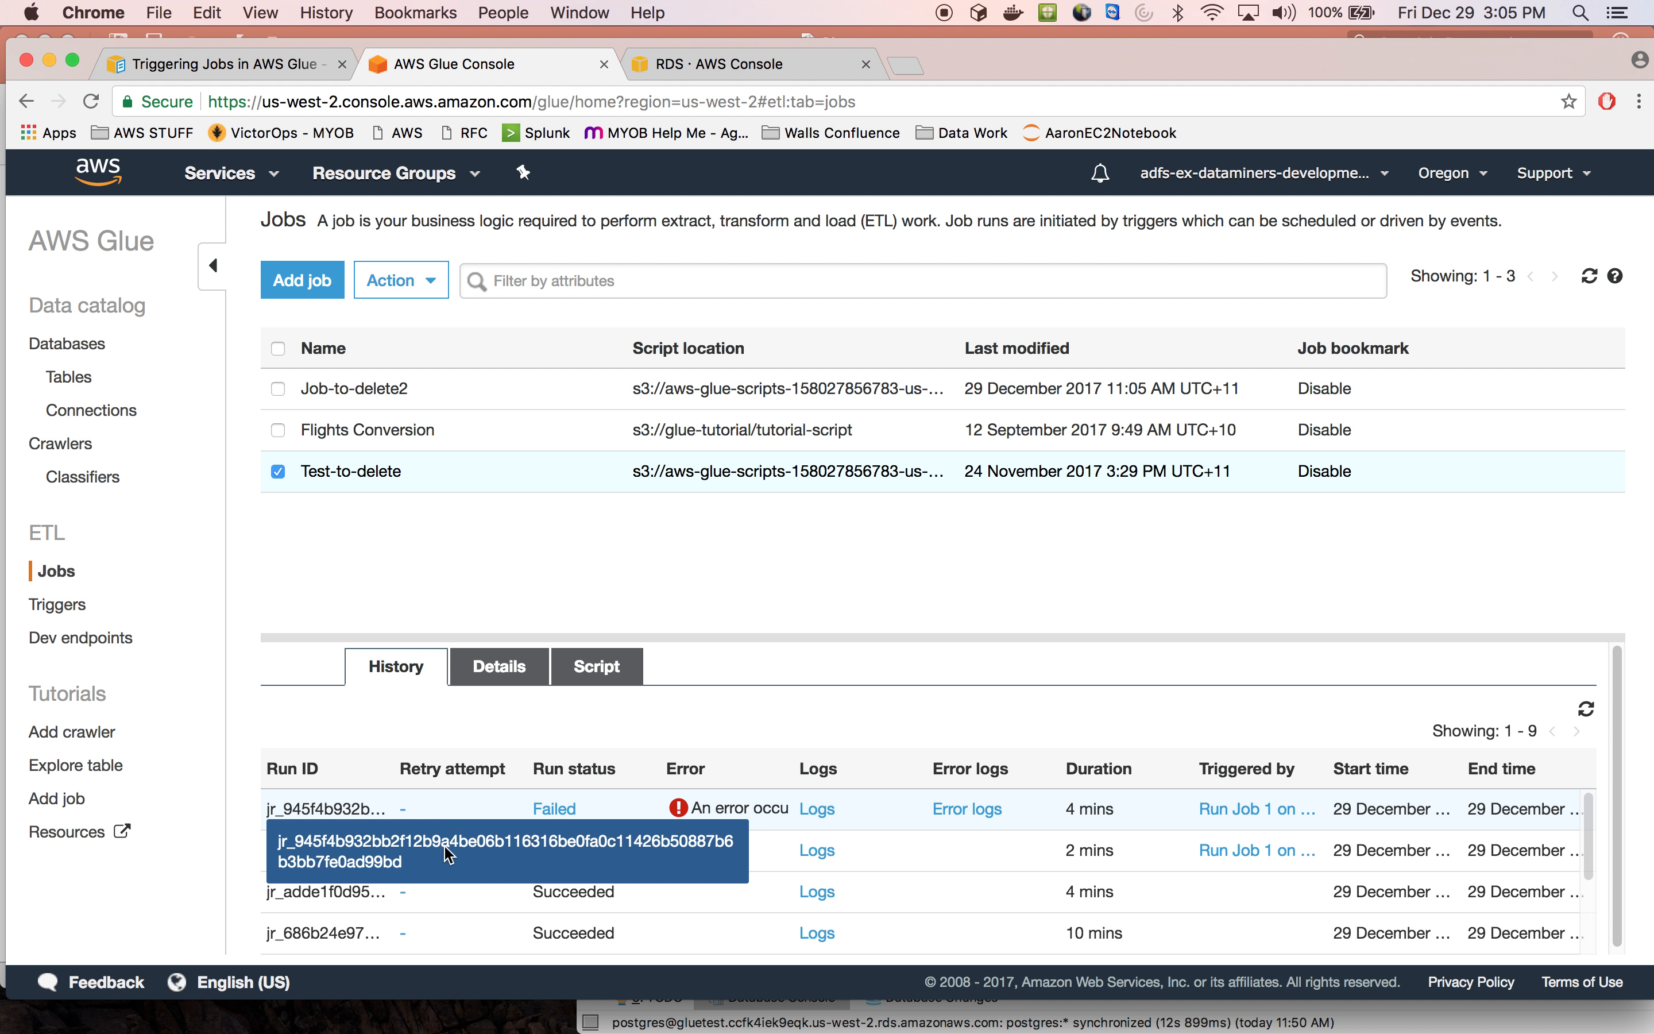
scroll(1399, 853, "down", 2)
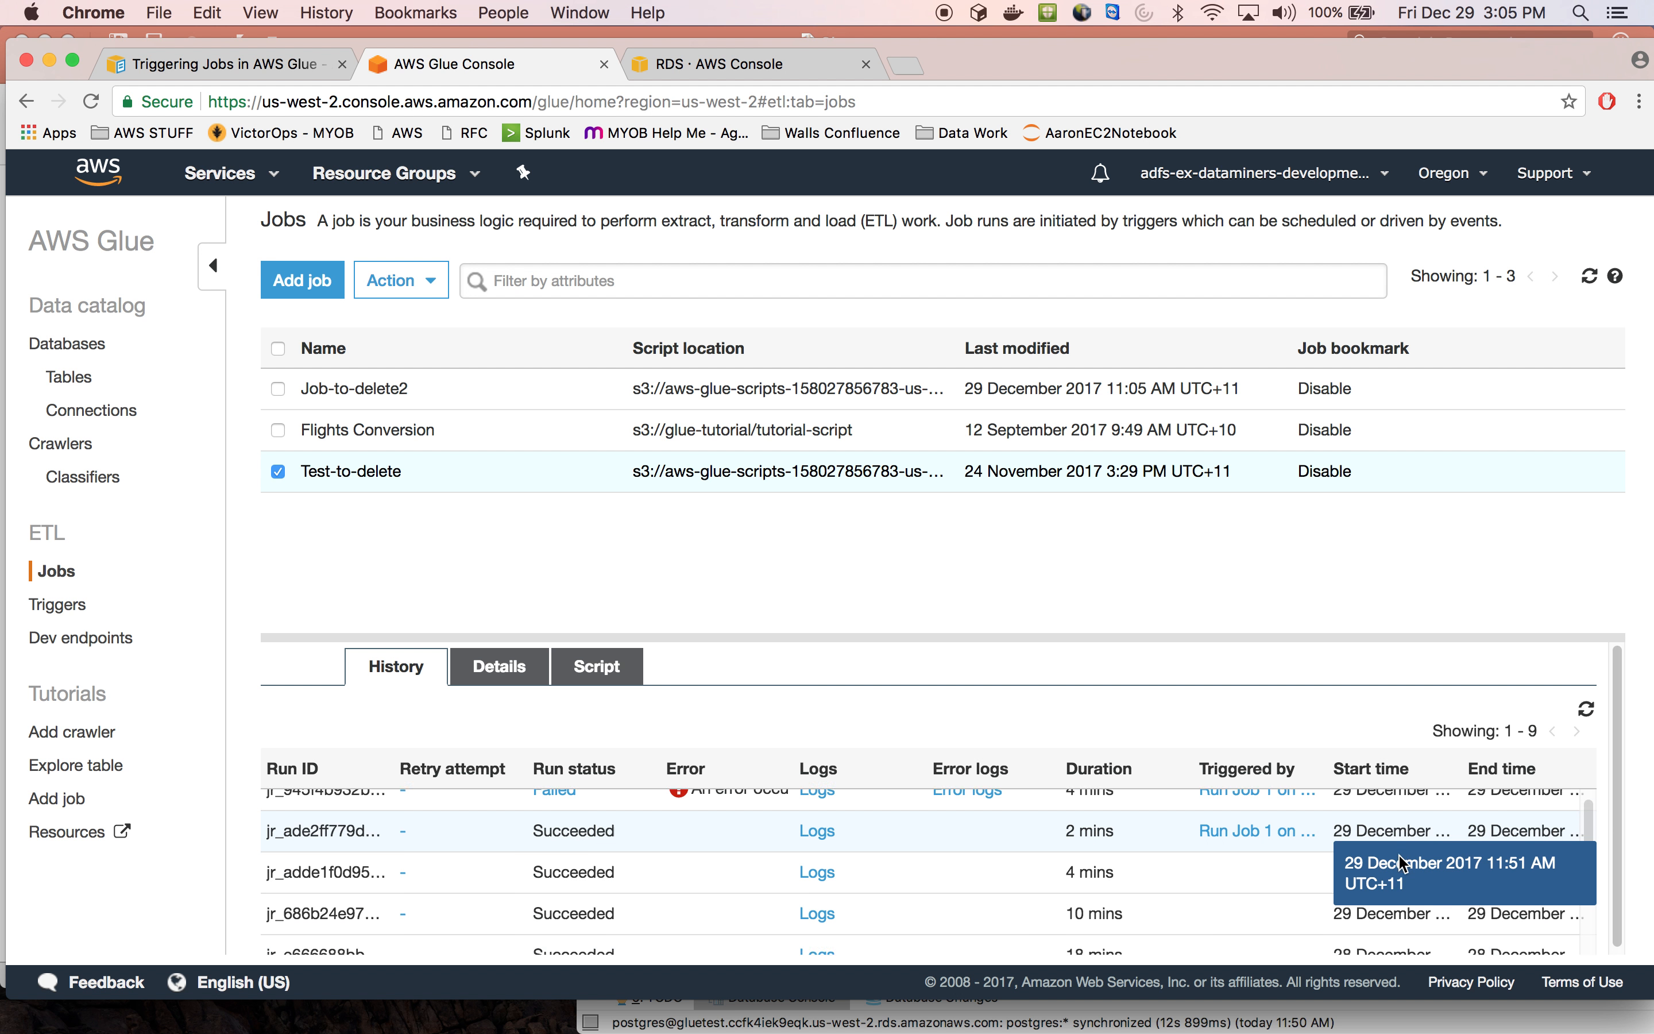
scroll(1398, 854, "down", 4)
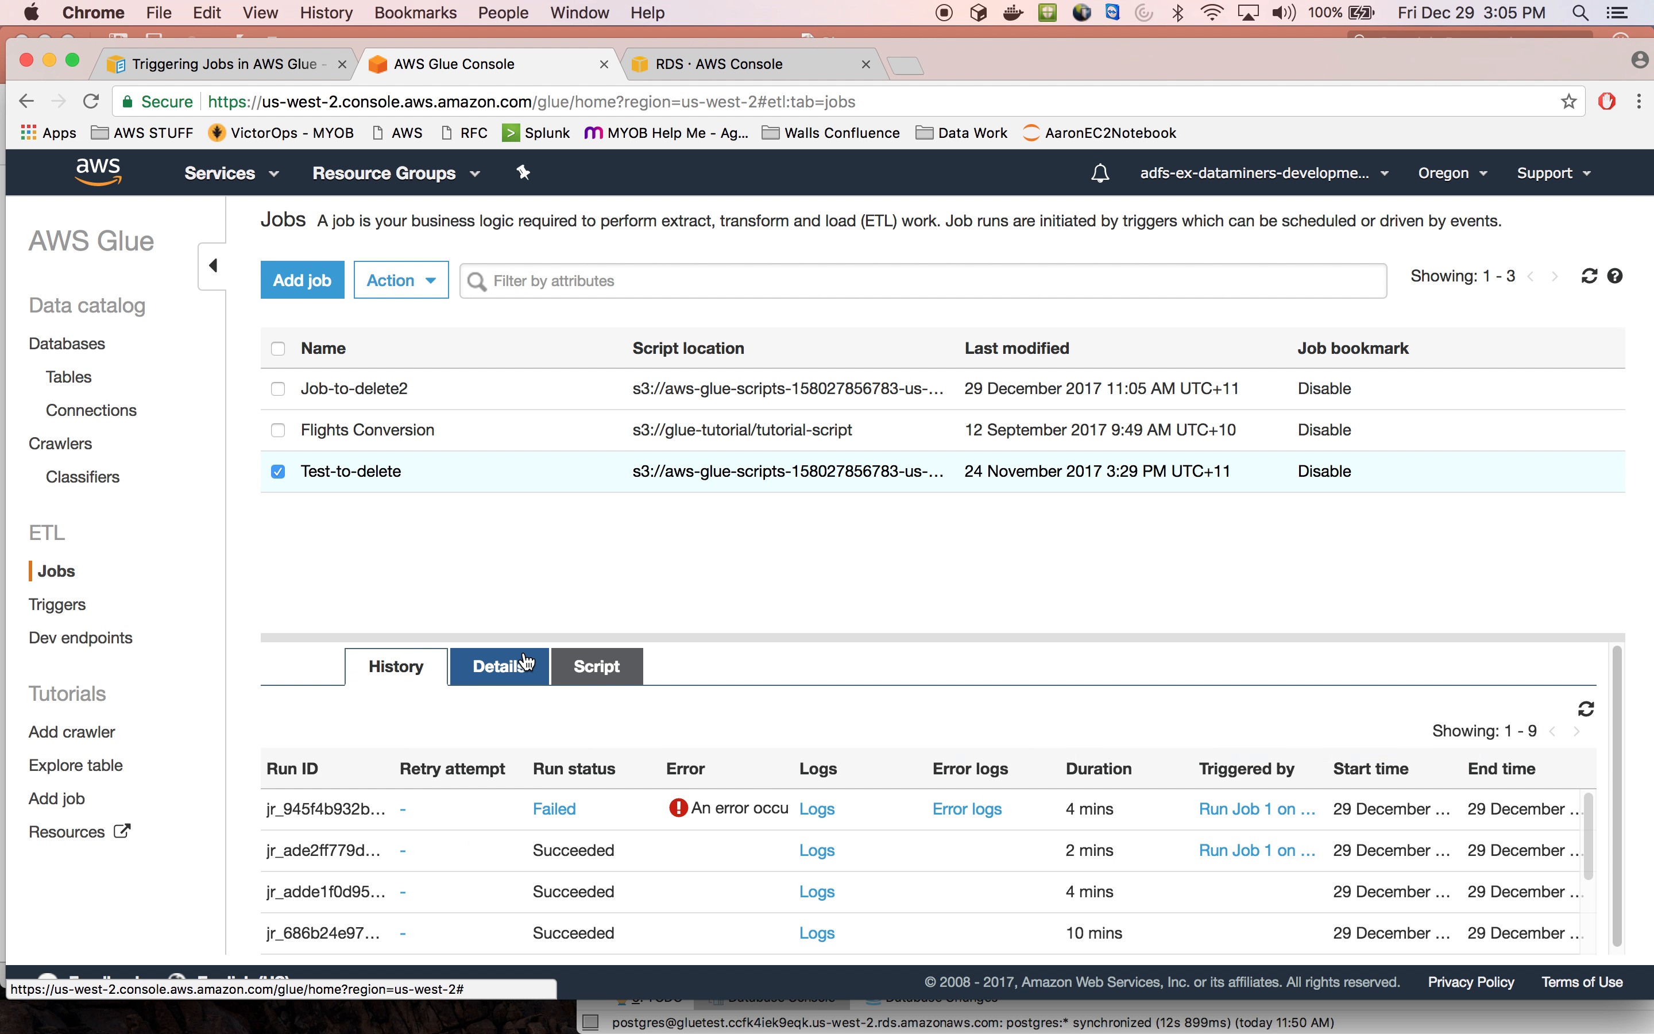
Examine the Test-to-delete job's details, including its IAM role, script location, connections and triggers
left_click(529, 663)
scroll(782, 827, "down", 2)
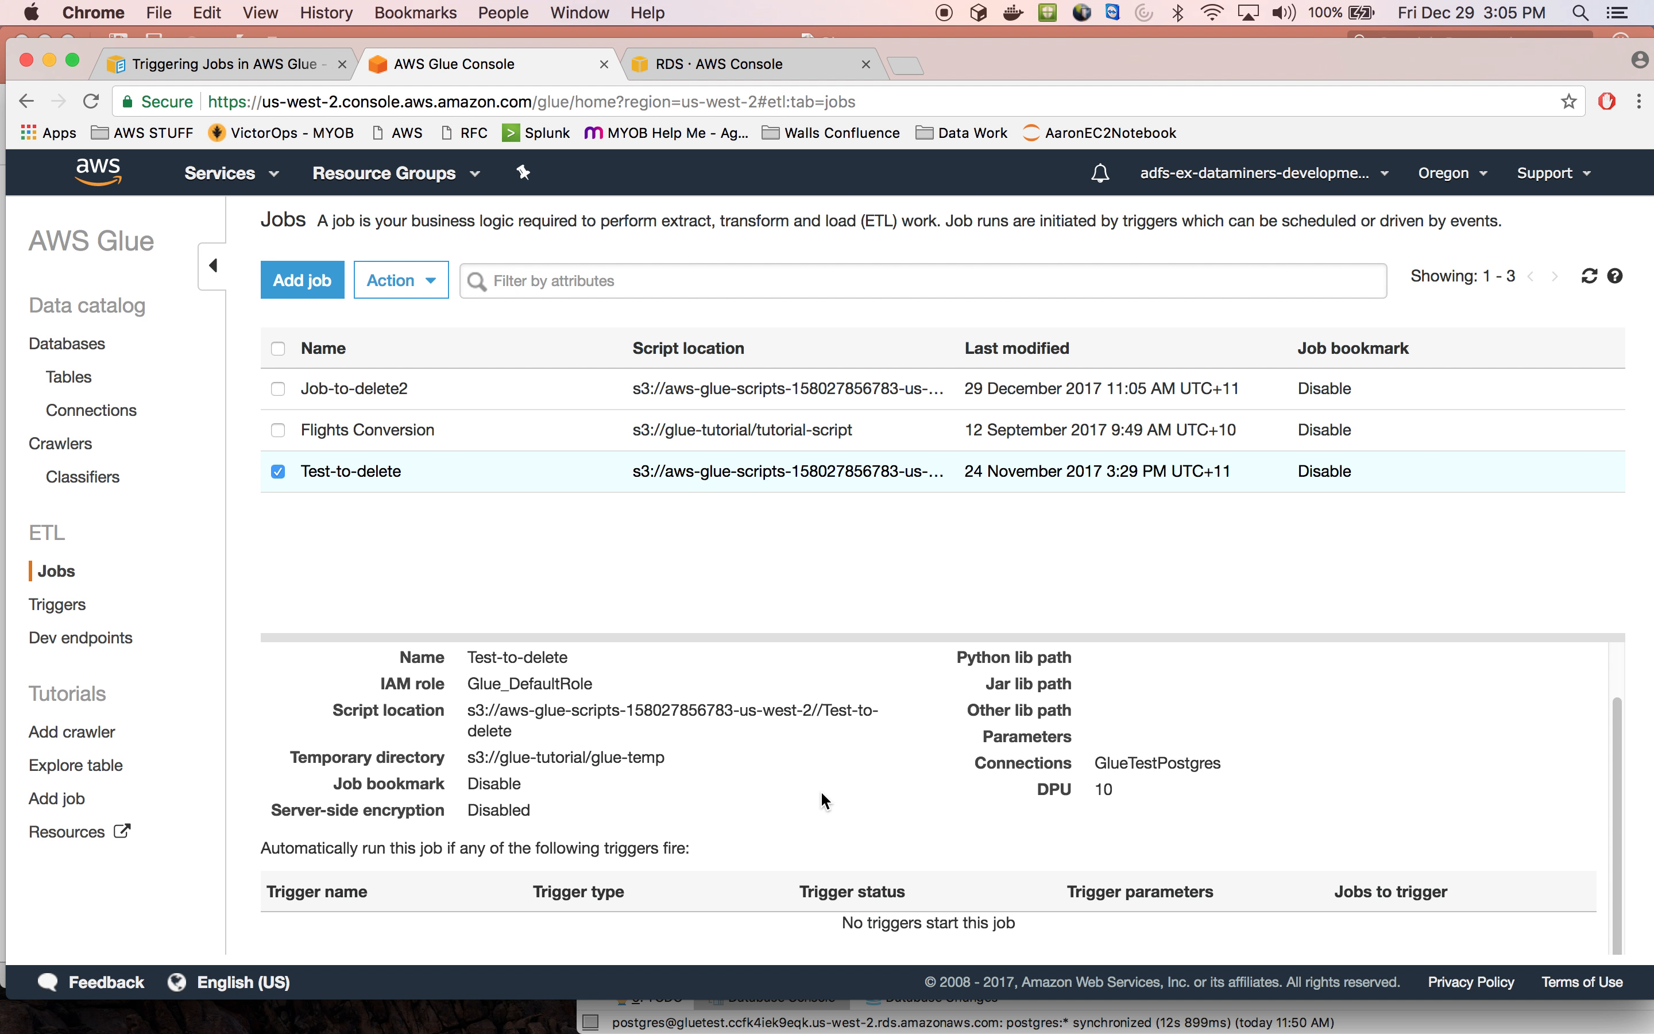
scroll(821, 789, "up", 2)
scroll(768, 786, "down", 2)
scroll(738, 796, "up", 2)
Open the Test-to-delete job's script in the editor, enlarge the code area, and highlight the redshift_winloss_source_export database name in the datasource0 line
left_click(601, 670)
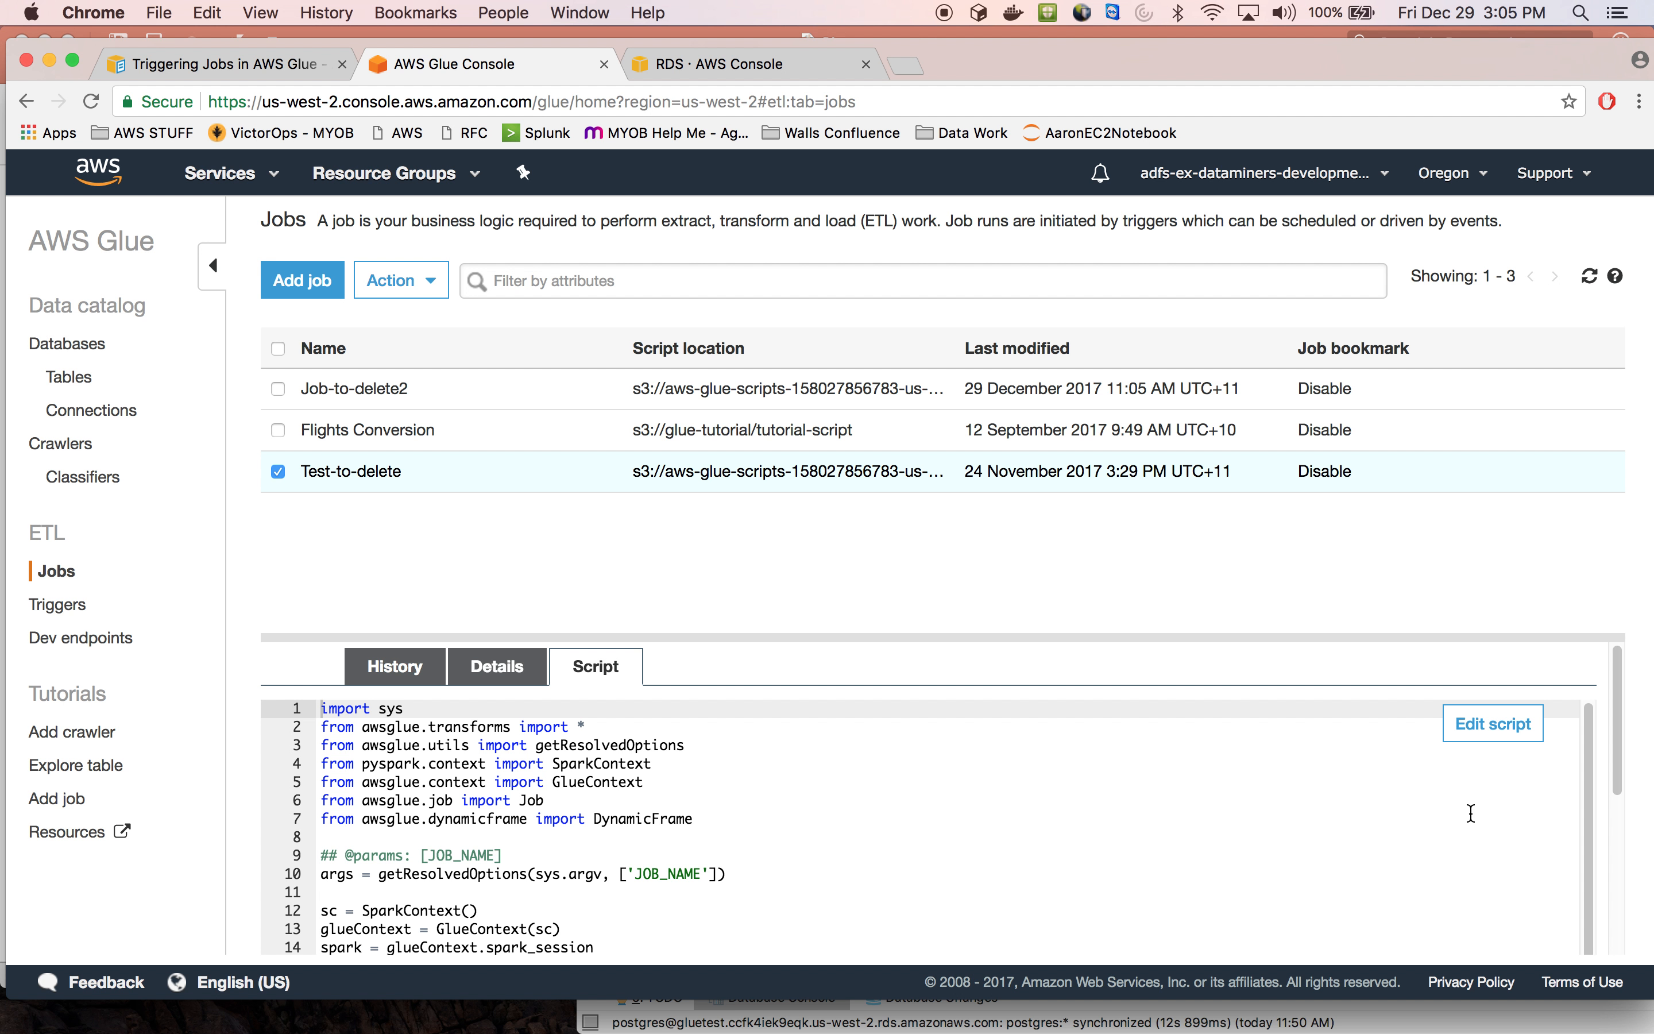
left_click(1490, 740)
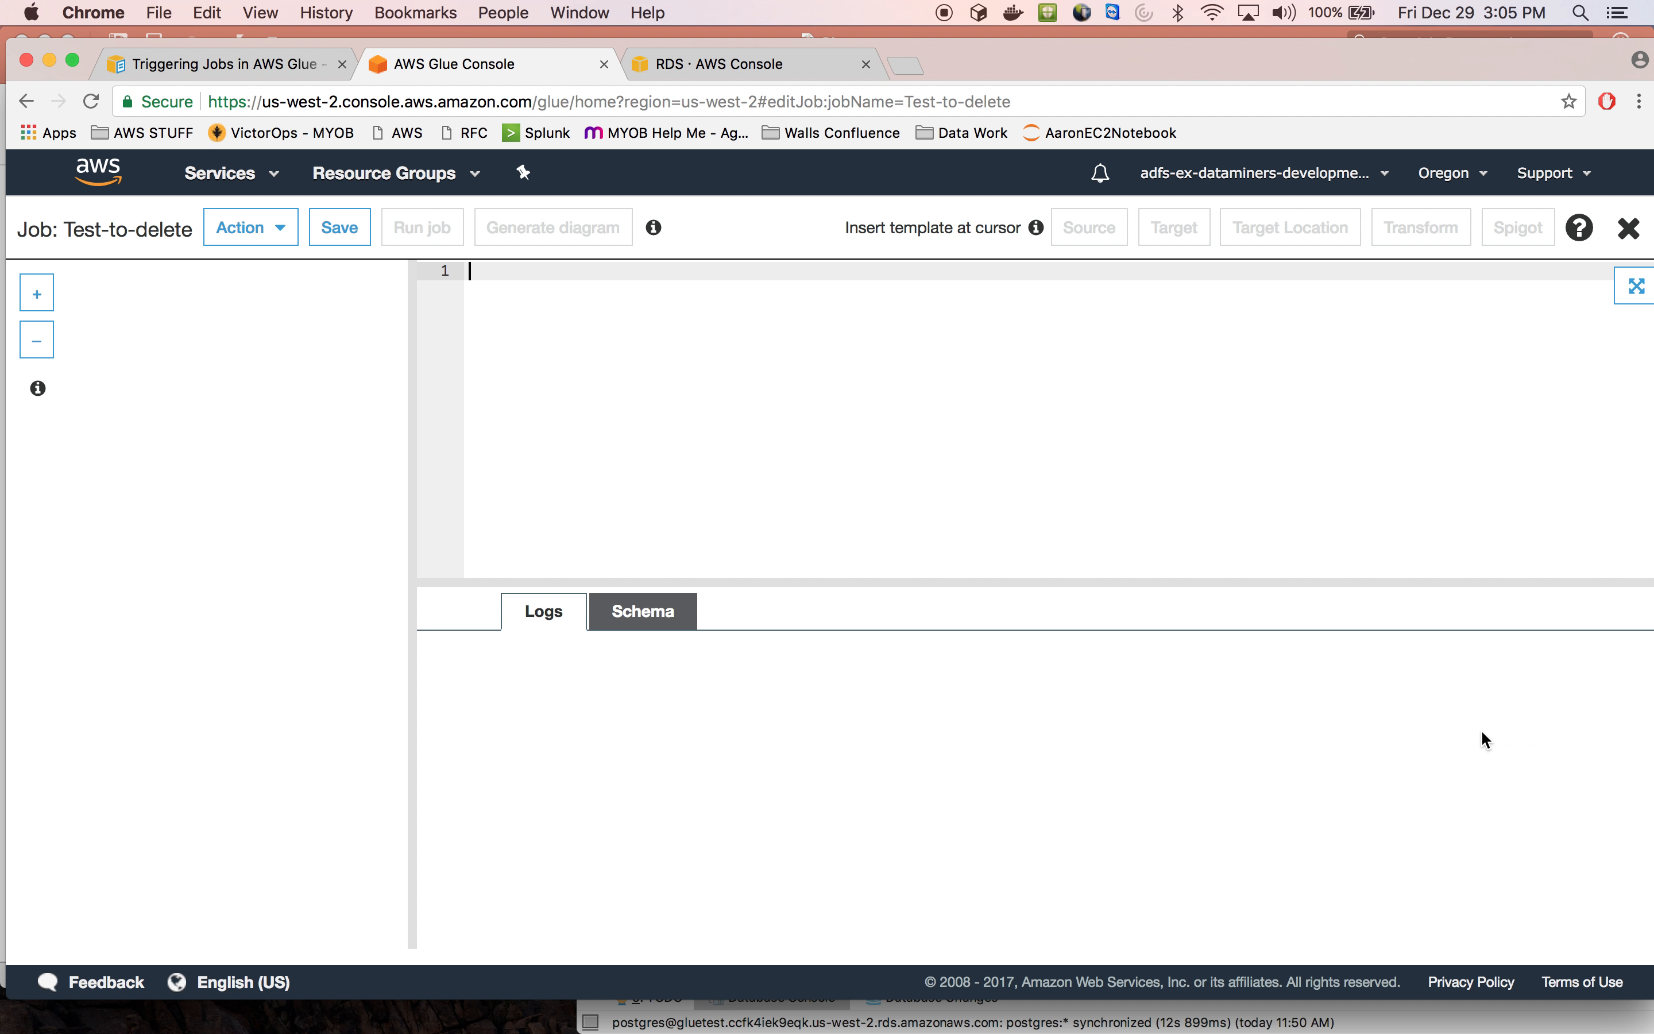
left_click_drag(808, 577, 801, 735)
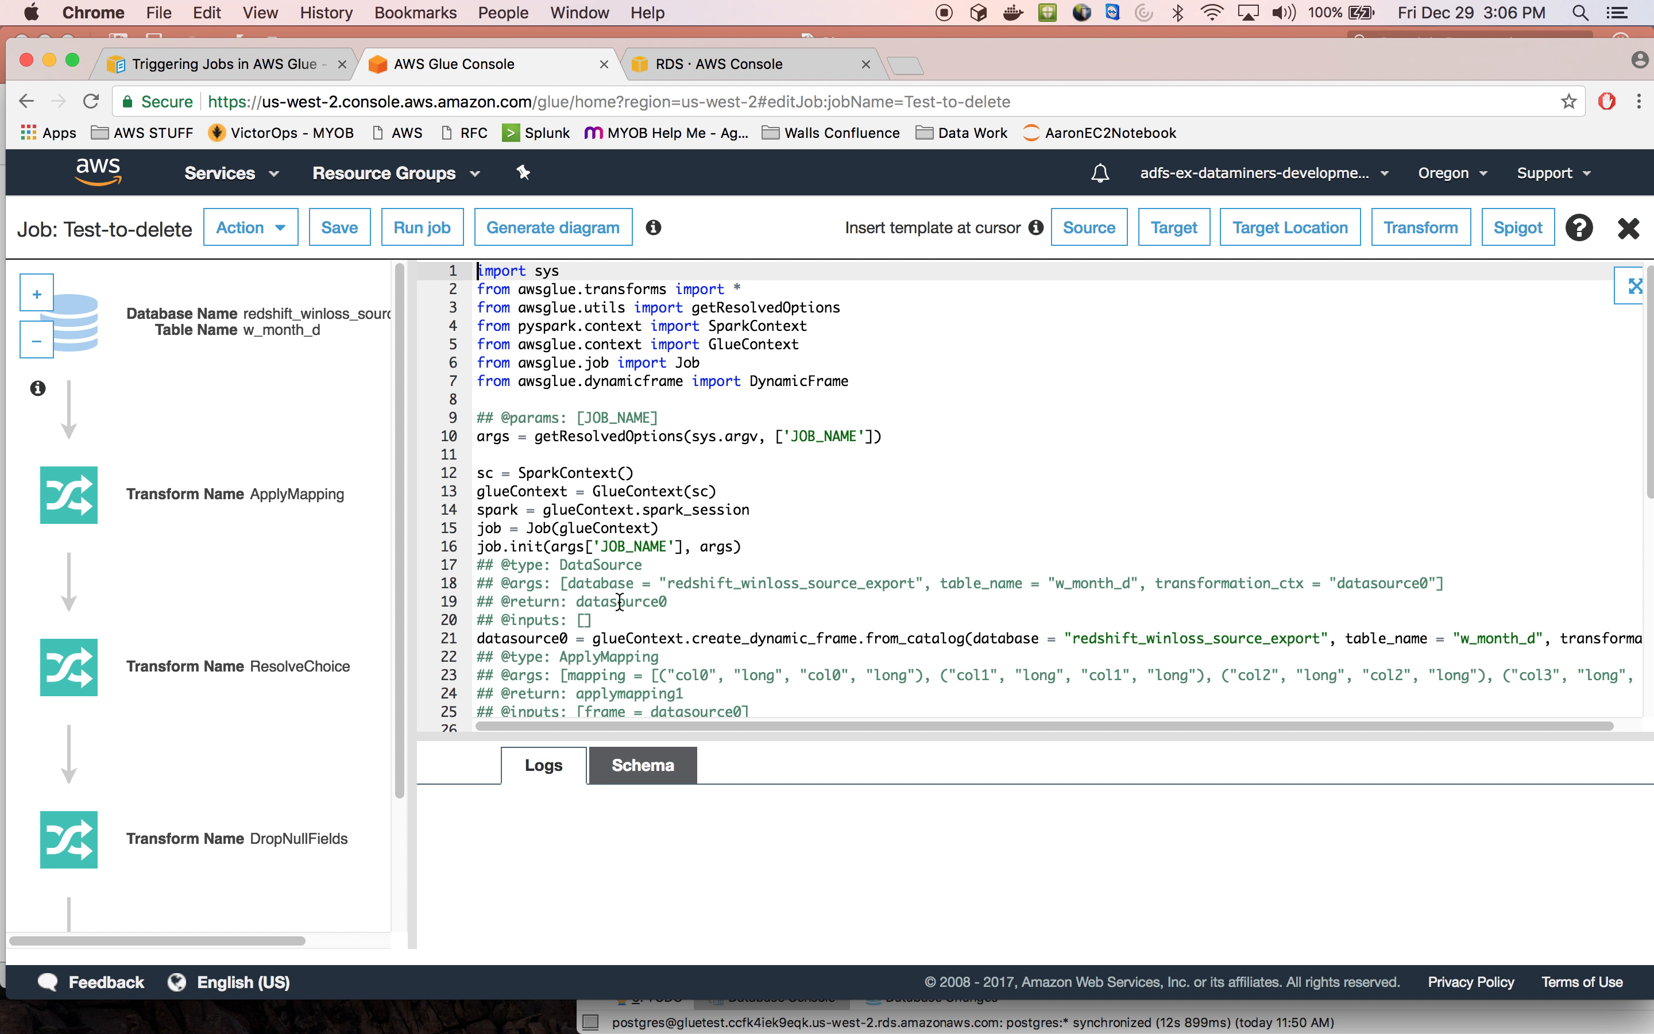
scroll(619, 602, "down", 3)
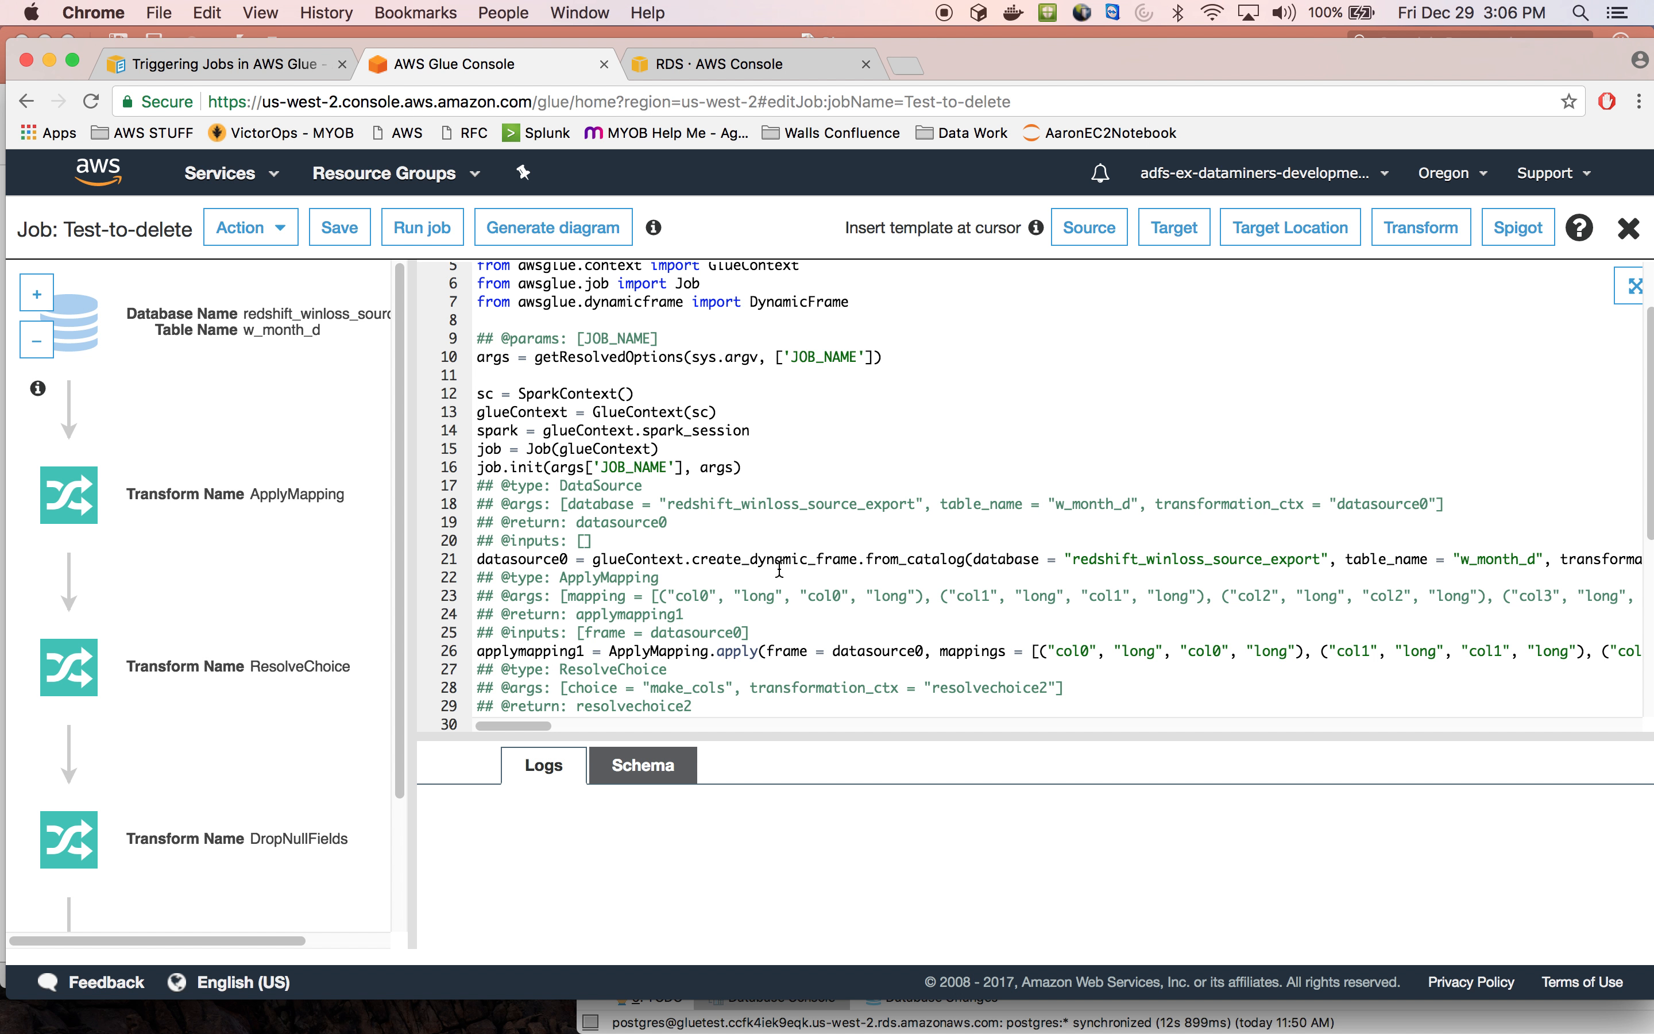
left_click_drag(1072, 555, 1320, 560)
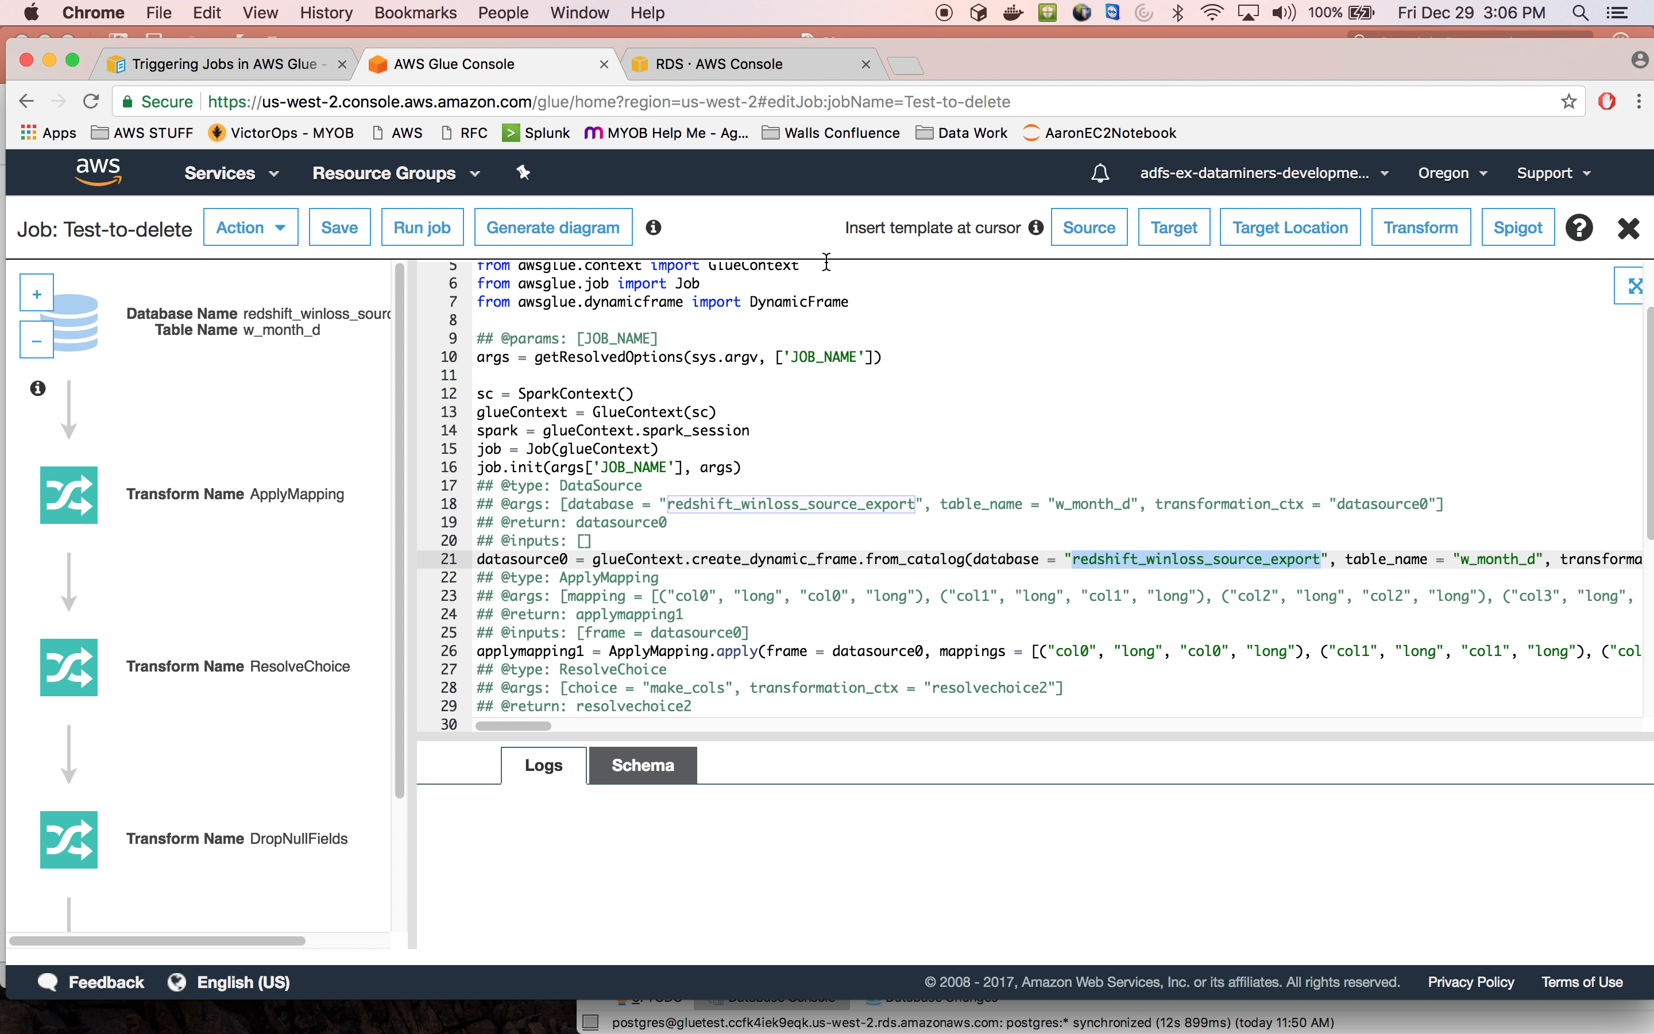
Replace the RDS console page with the AWS Glue console's Tables page, keeping the Test-to-delete script open separately
left_click(737, 64)
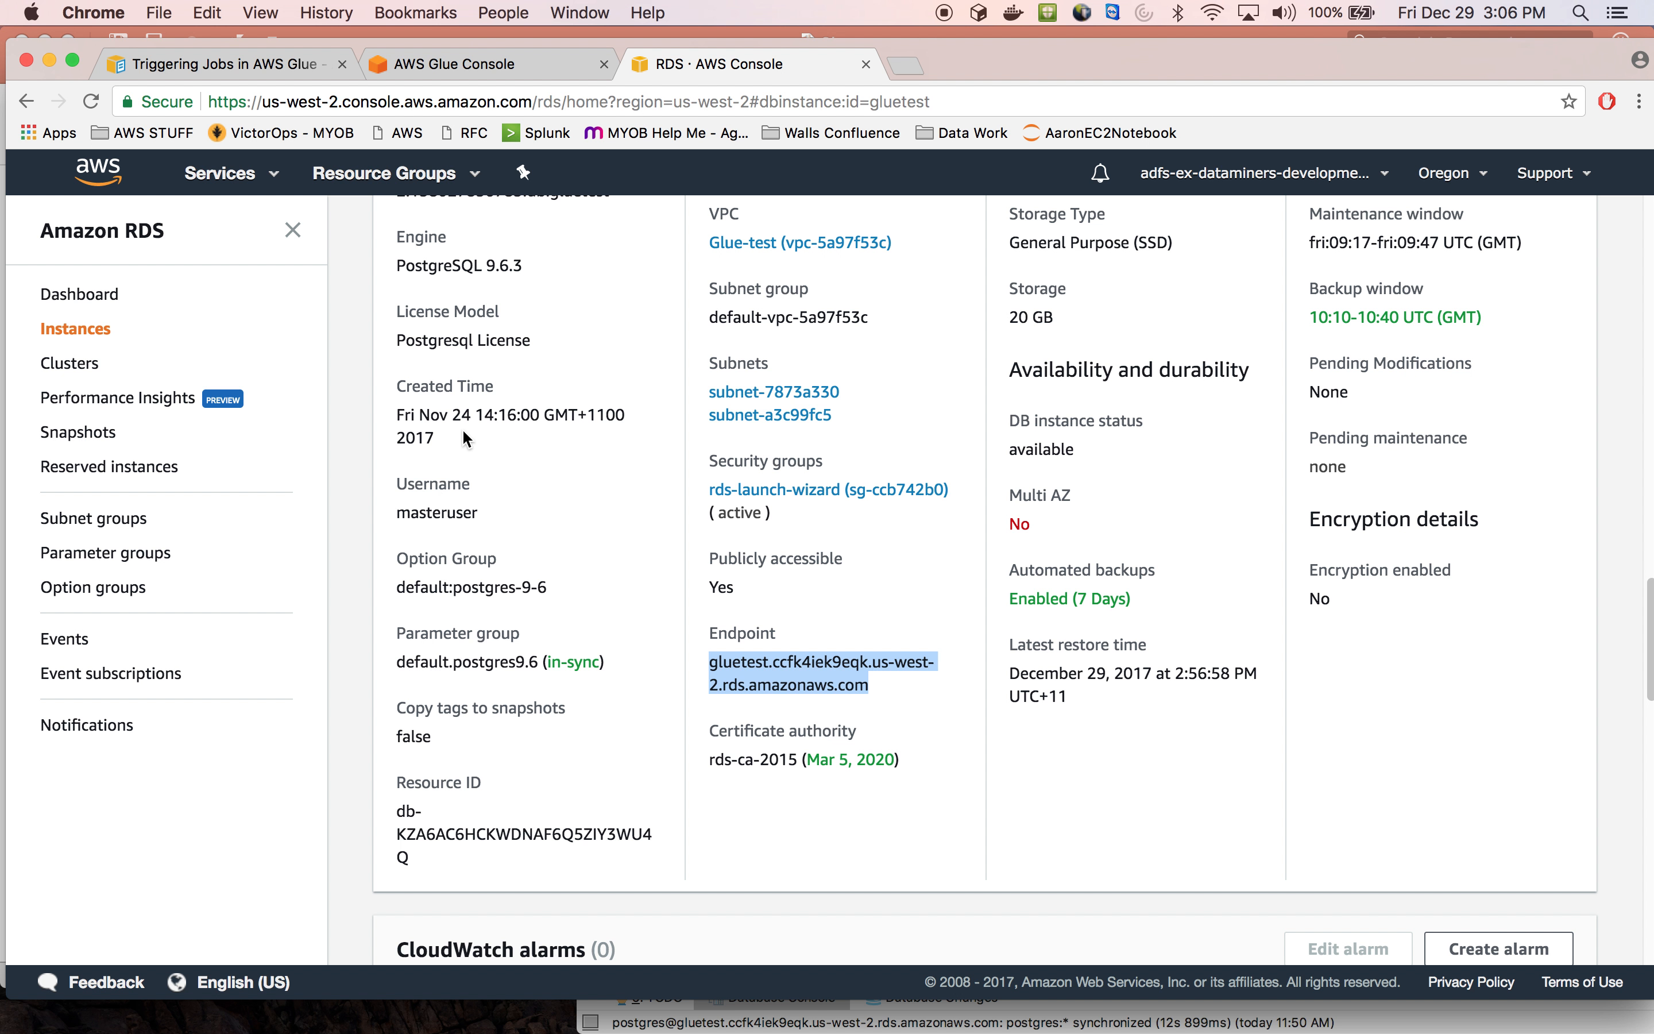
left_click(100, 171)
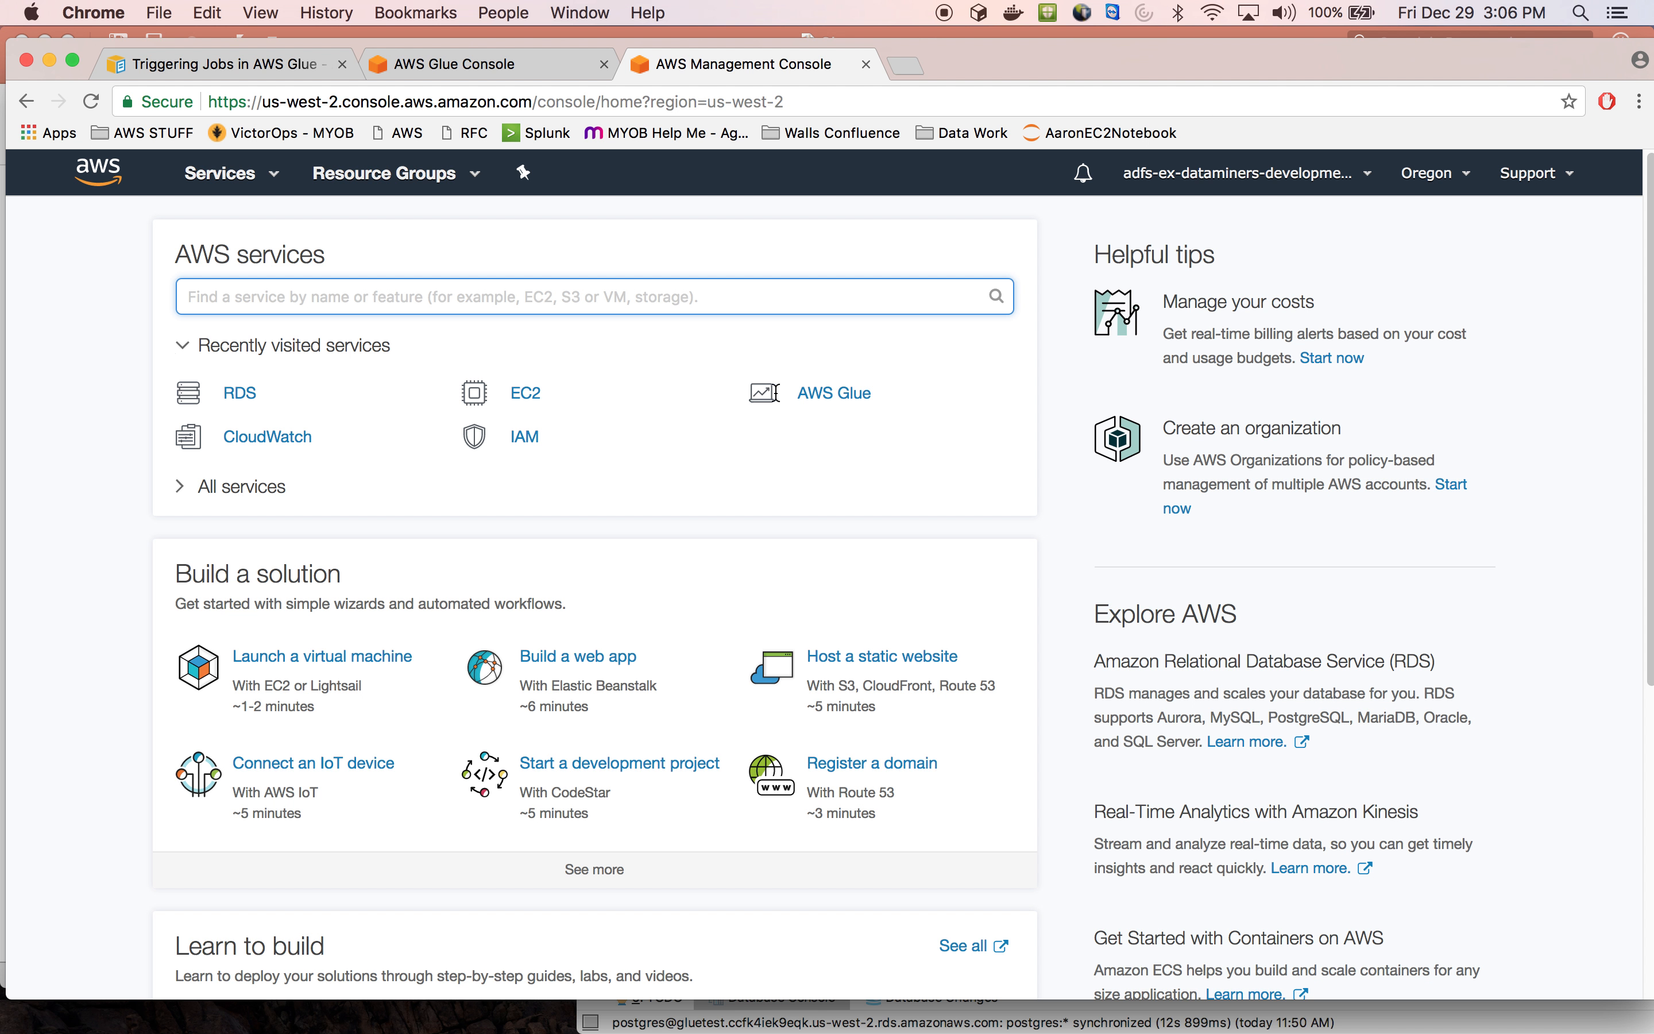
left_click(841, 399)
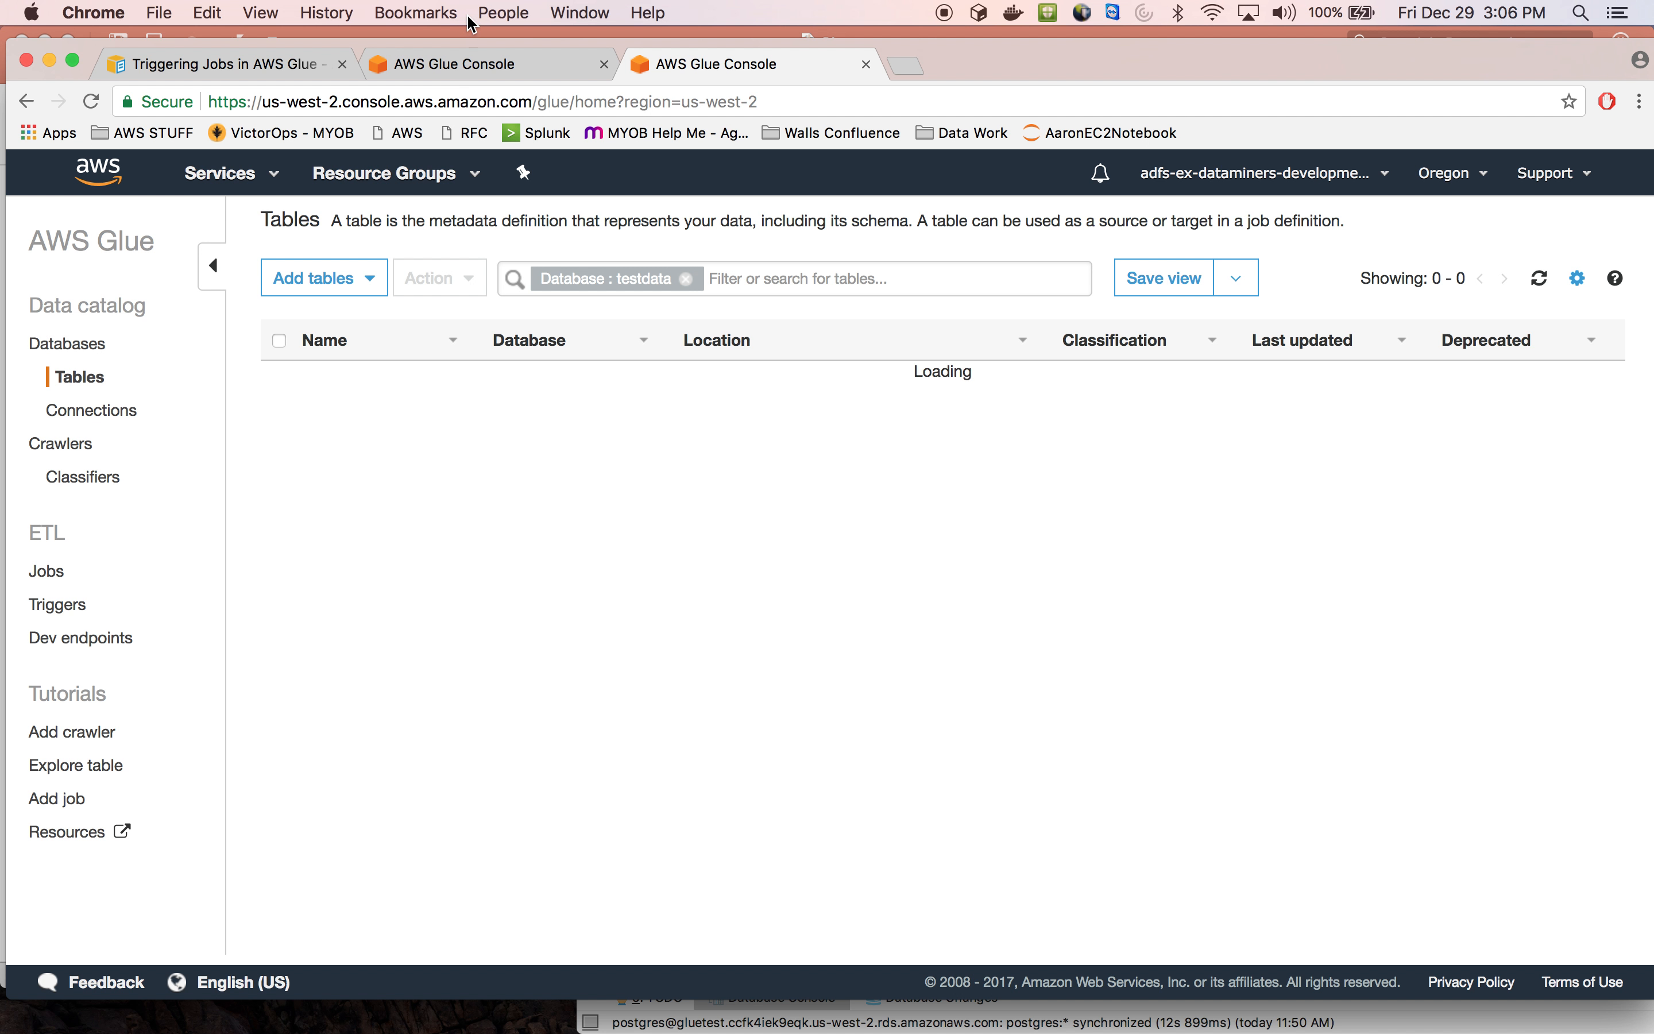
left_click(479, 62)
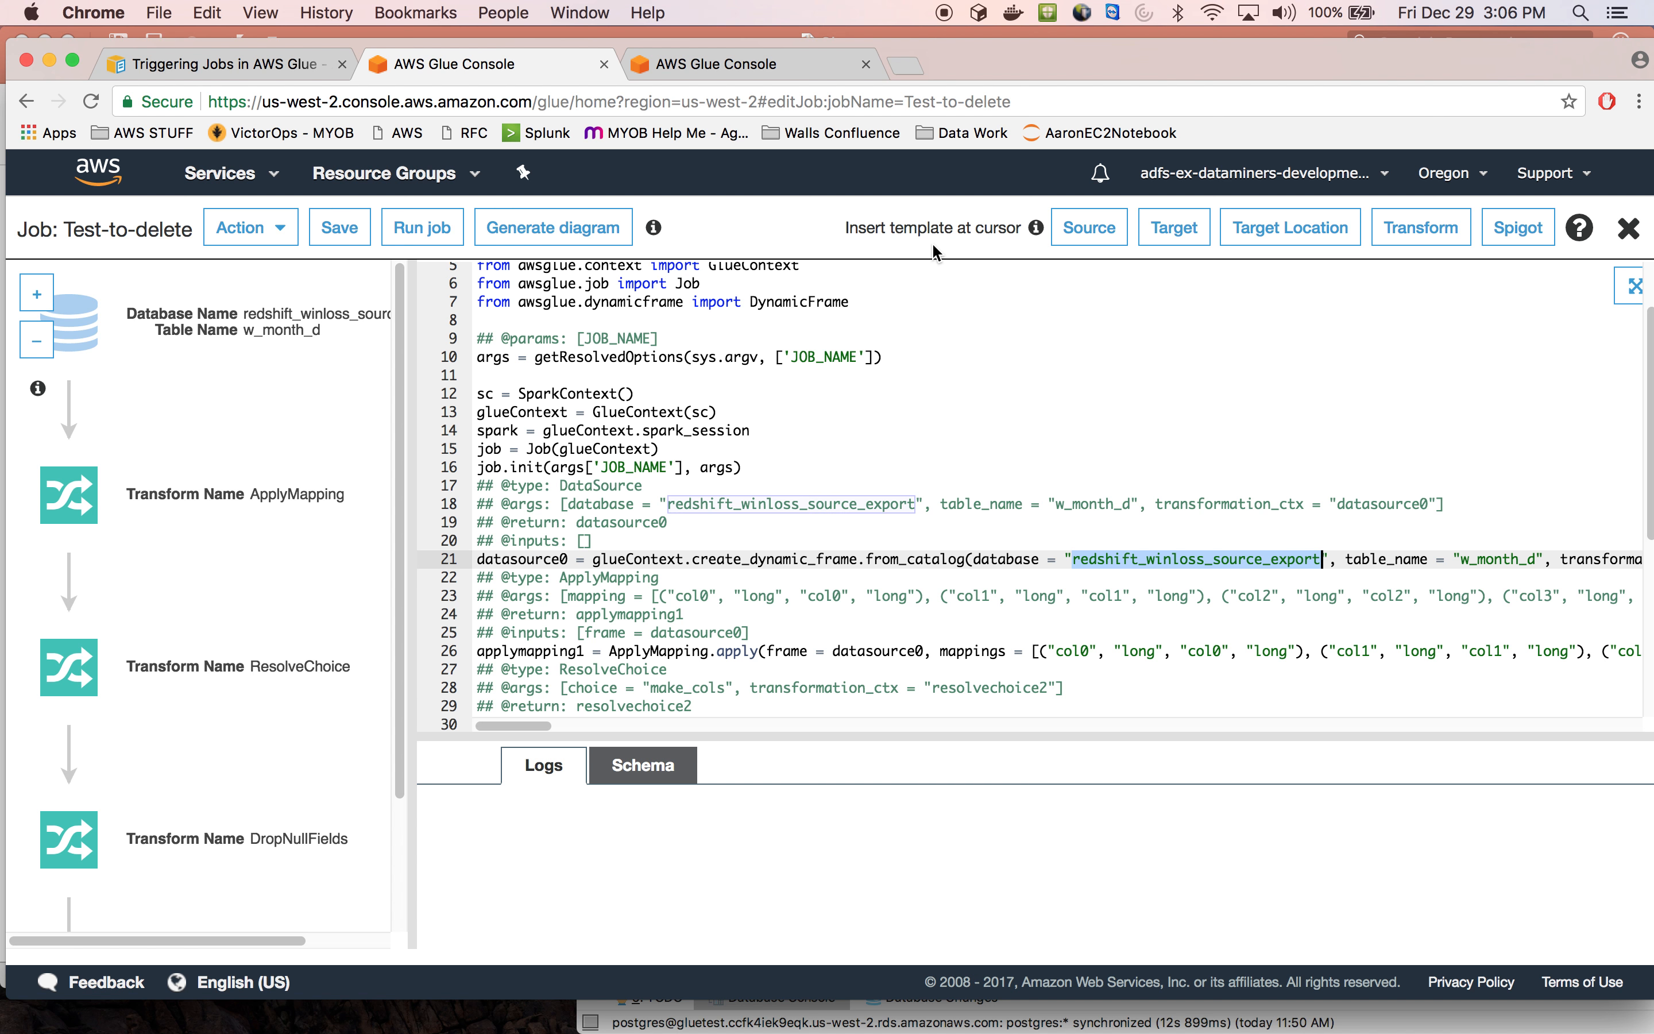
left_click(721, 71)
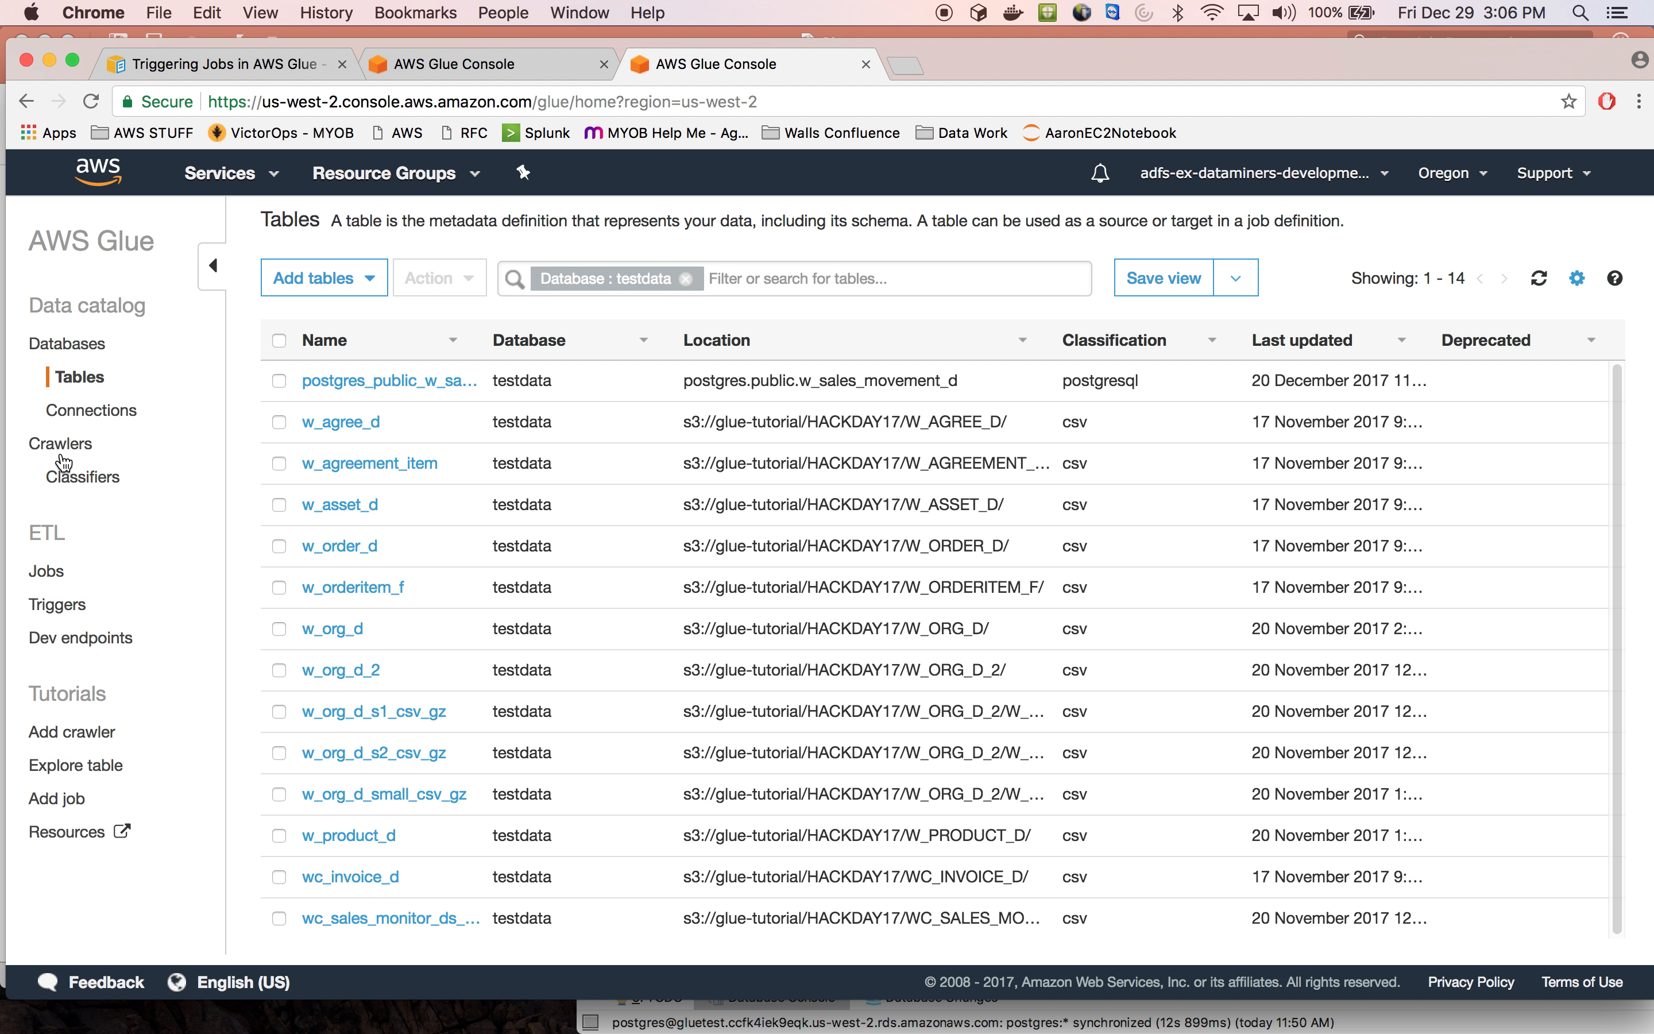
Open the redshift_winloss_source_export database's tables in the Glue catalog and compare them with the datasource0 line of the Test-to-delete script
left_click(96, 356)
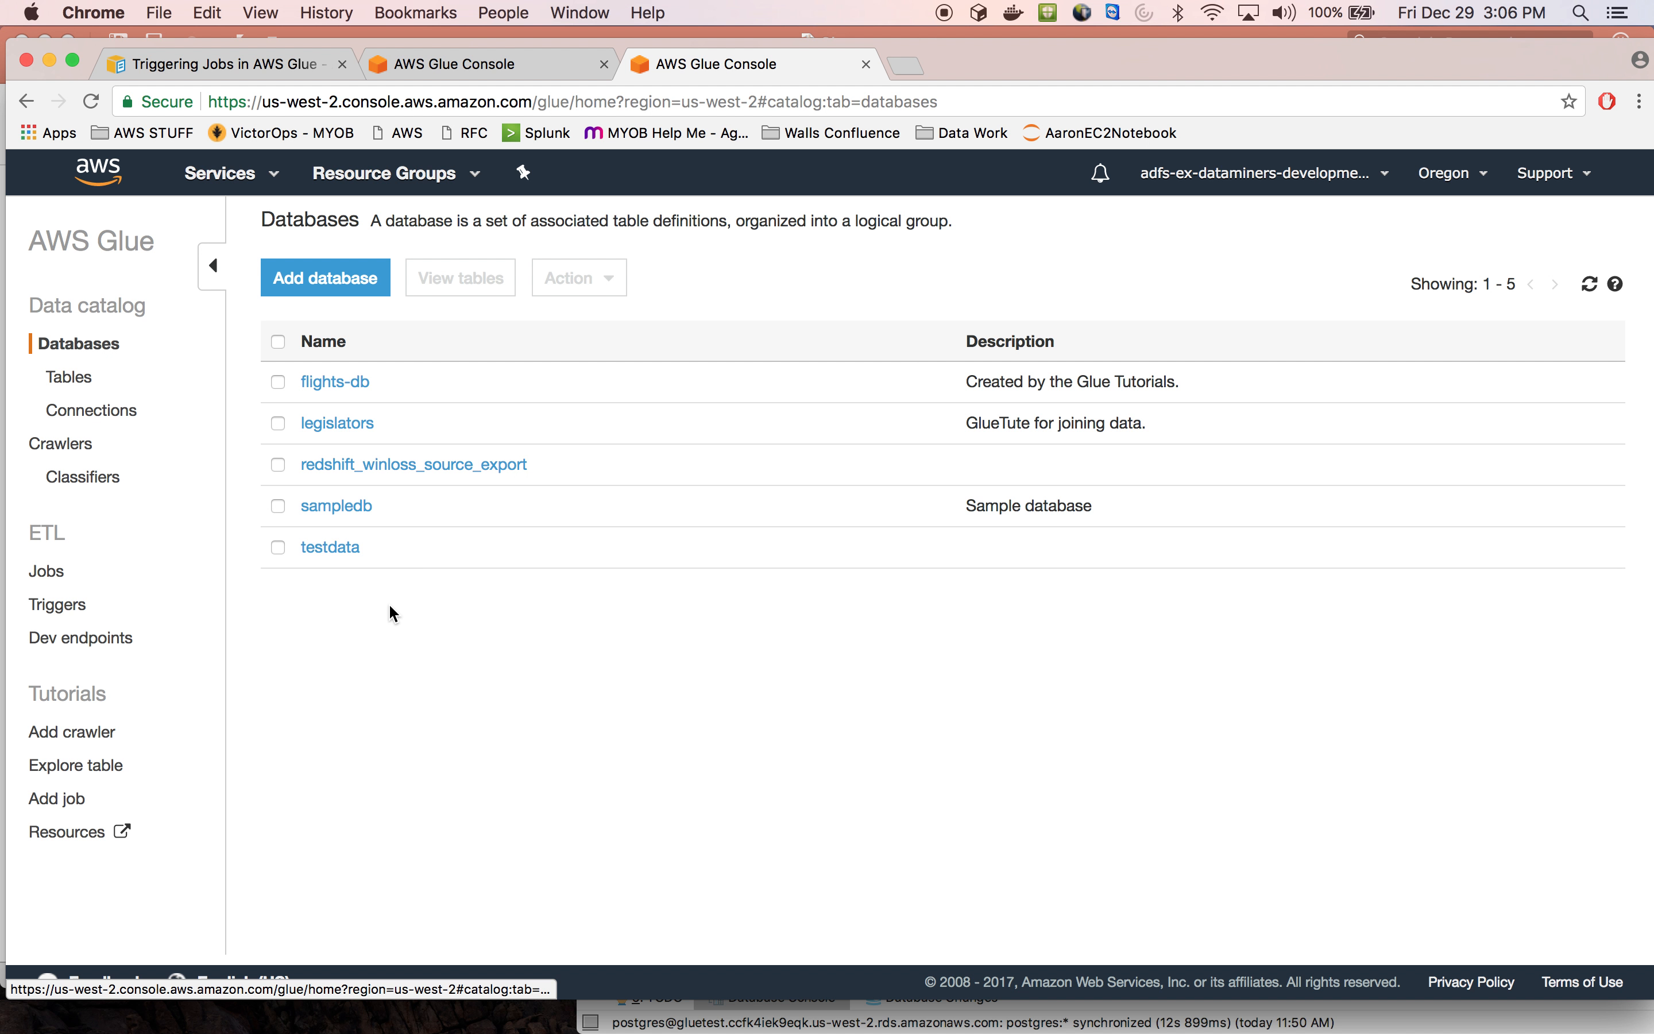
left_click(465, 468)
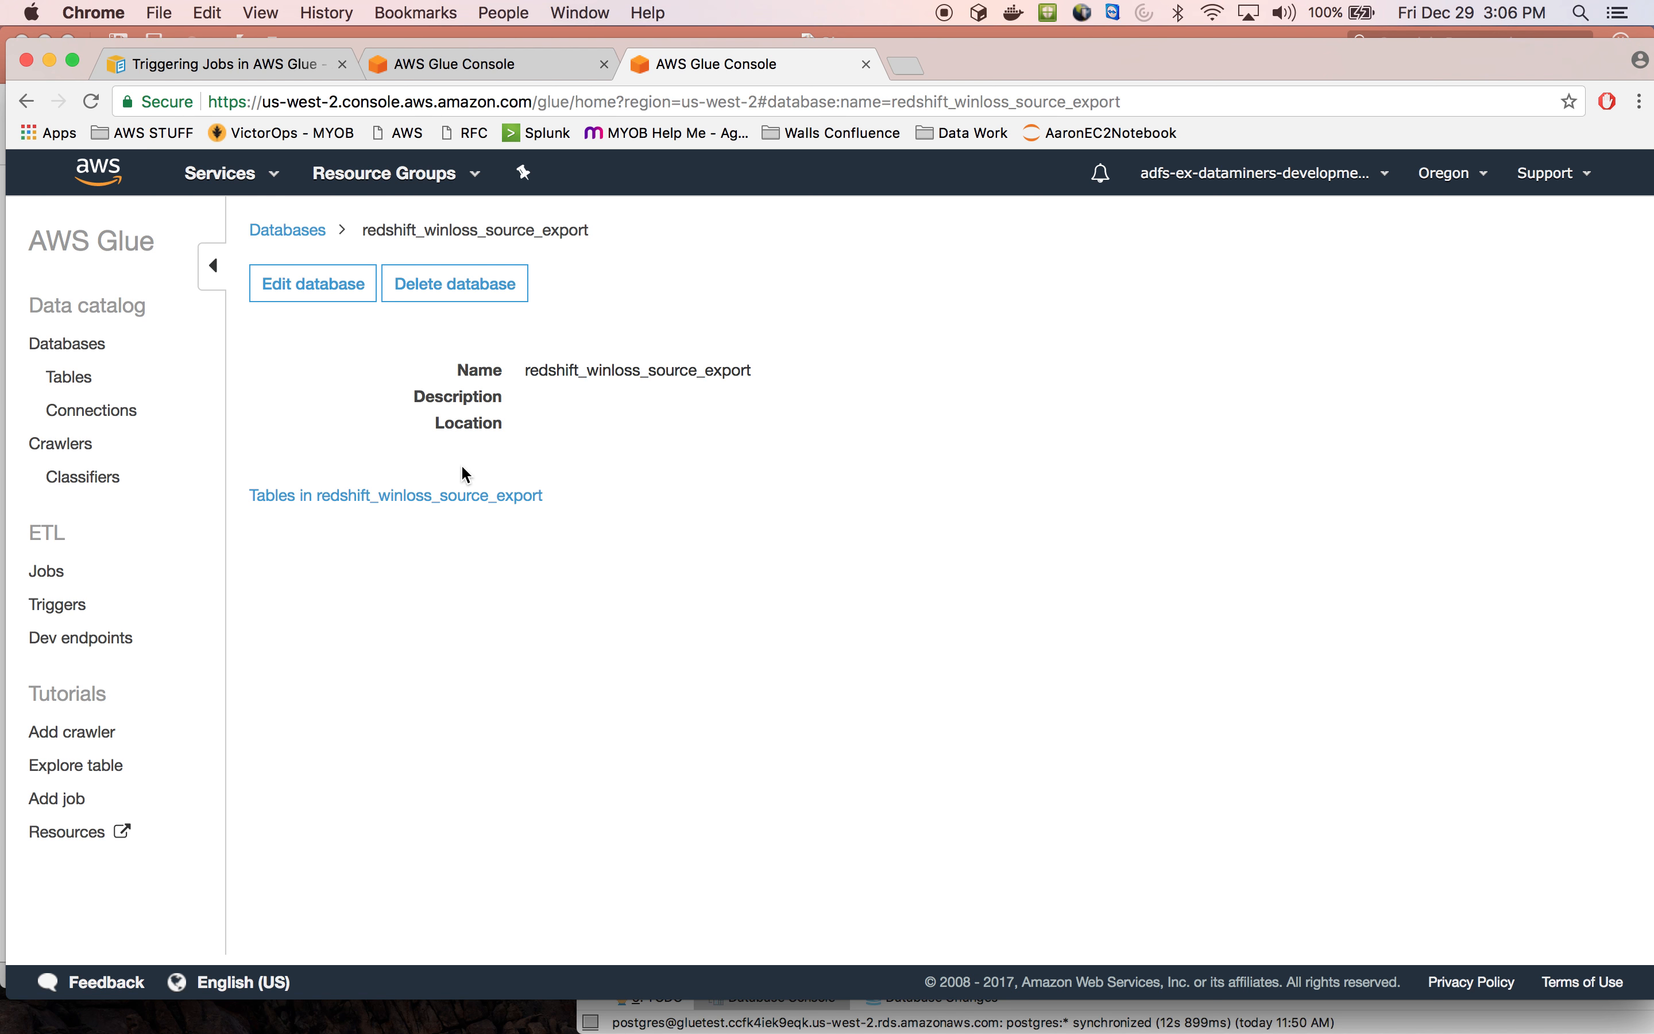
left_click(434, 493)
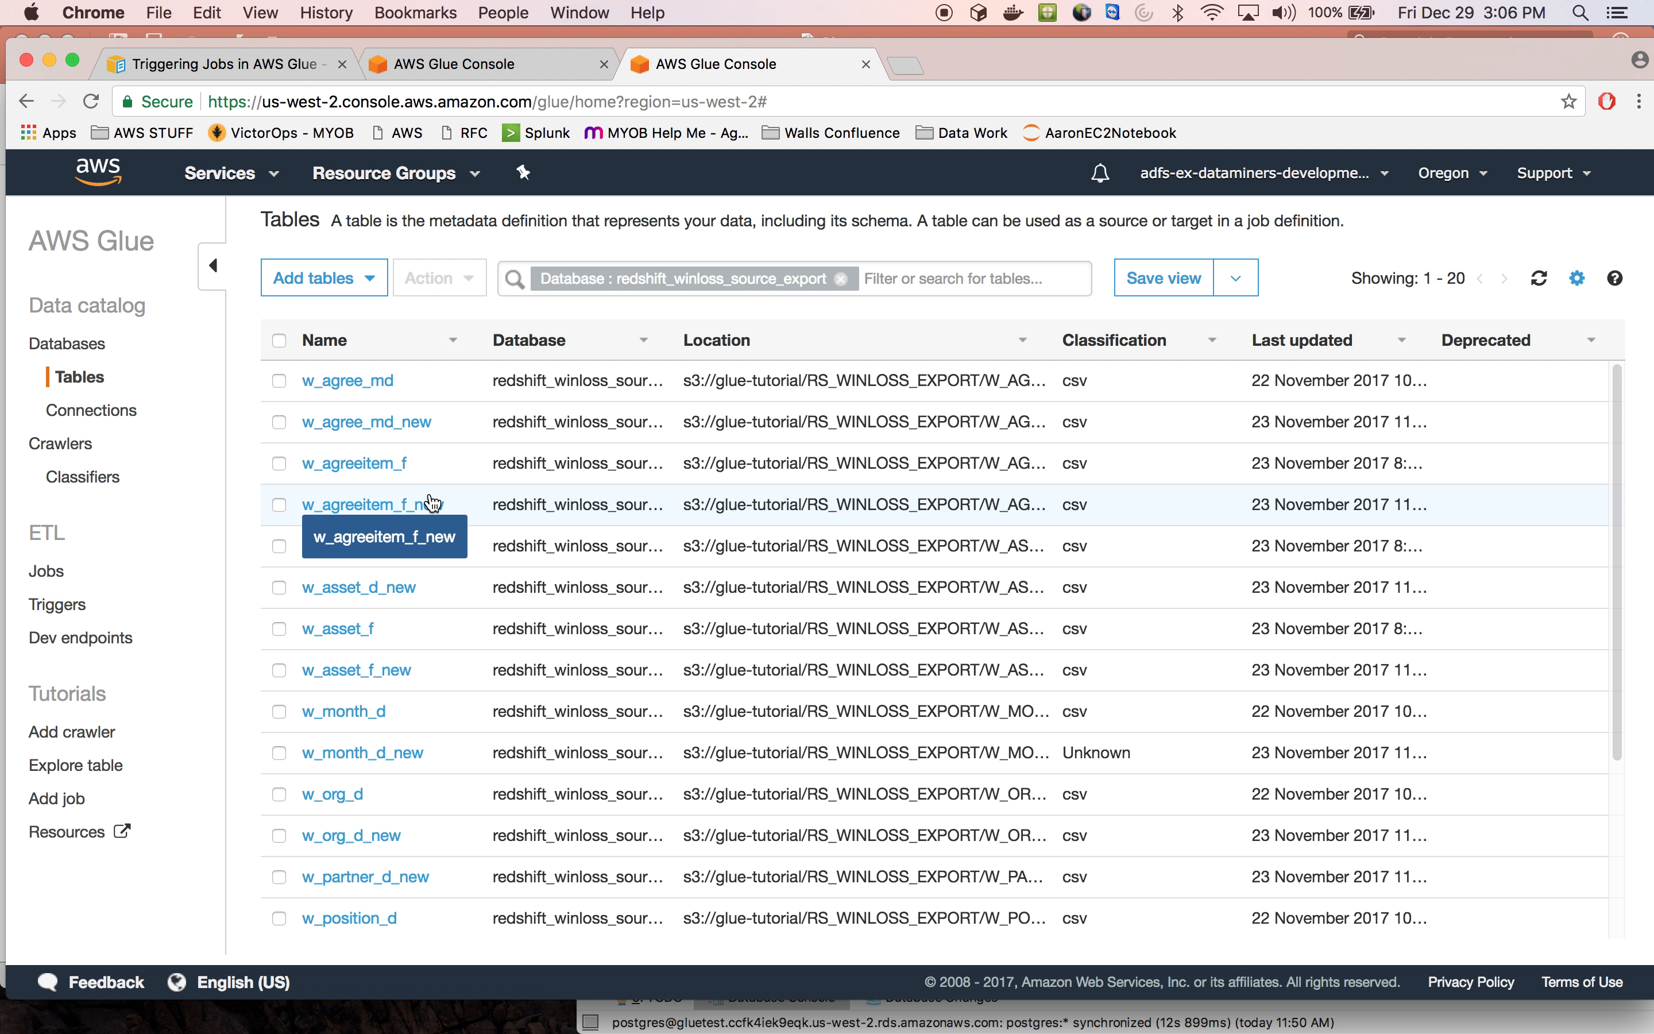
left_click(478, 63)
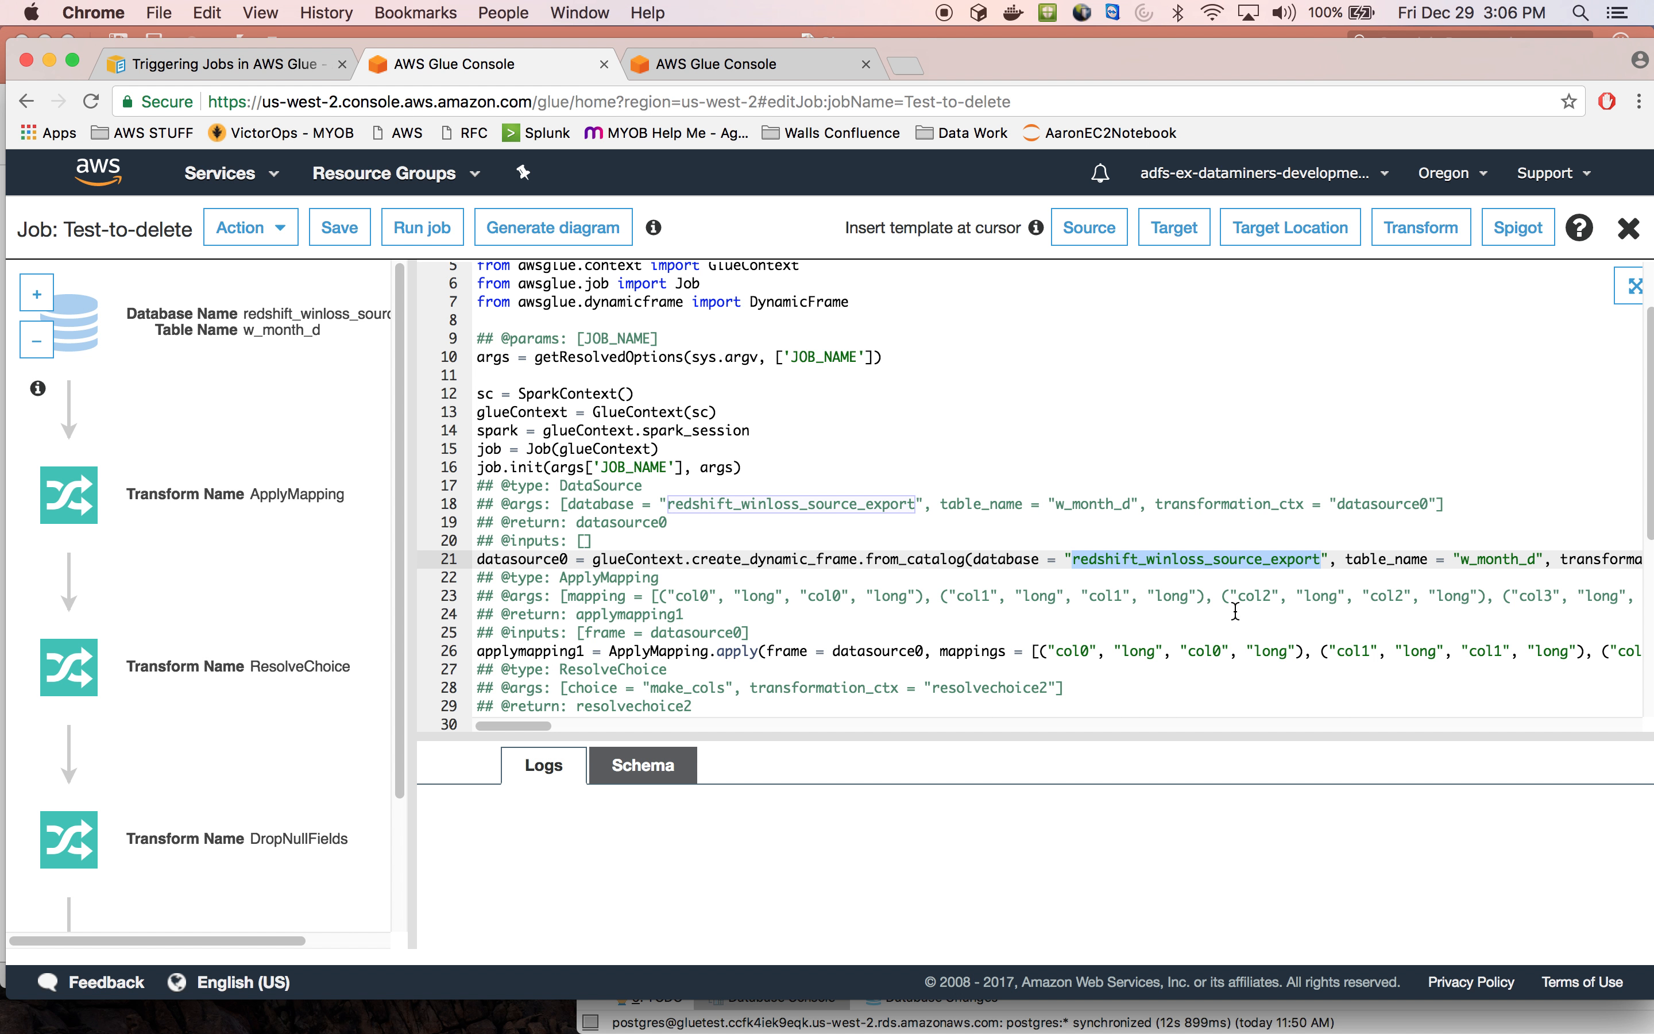
left_click(755, 67)
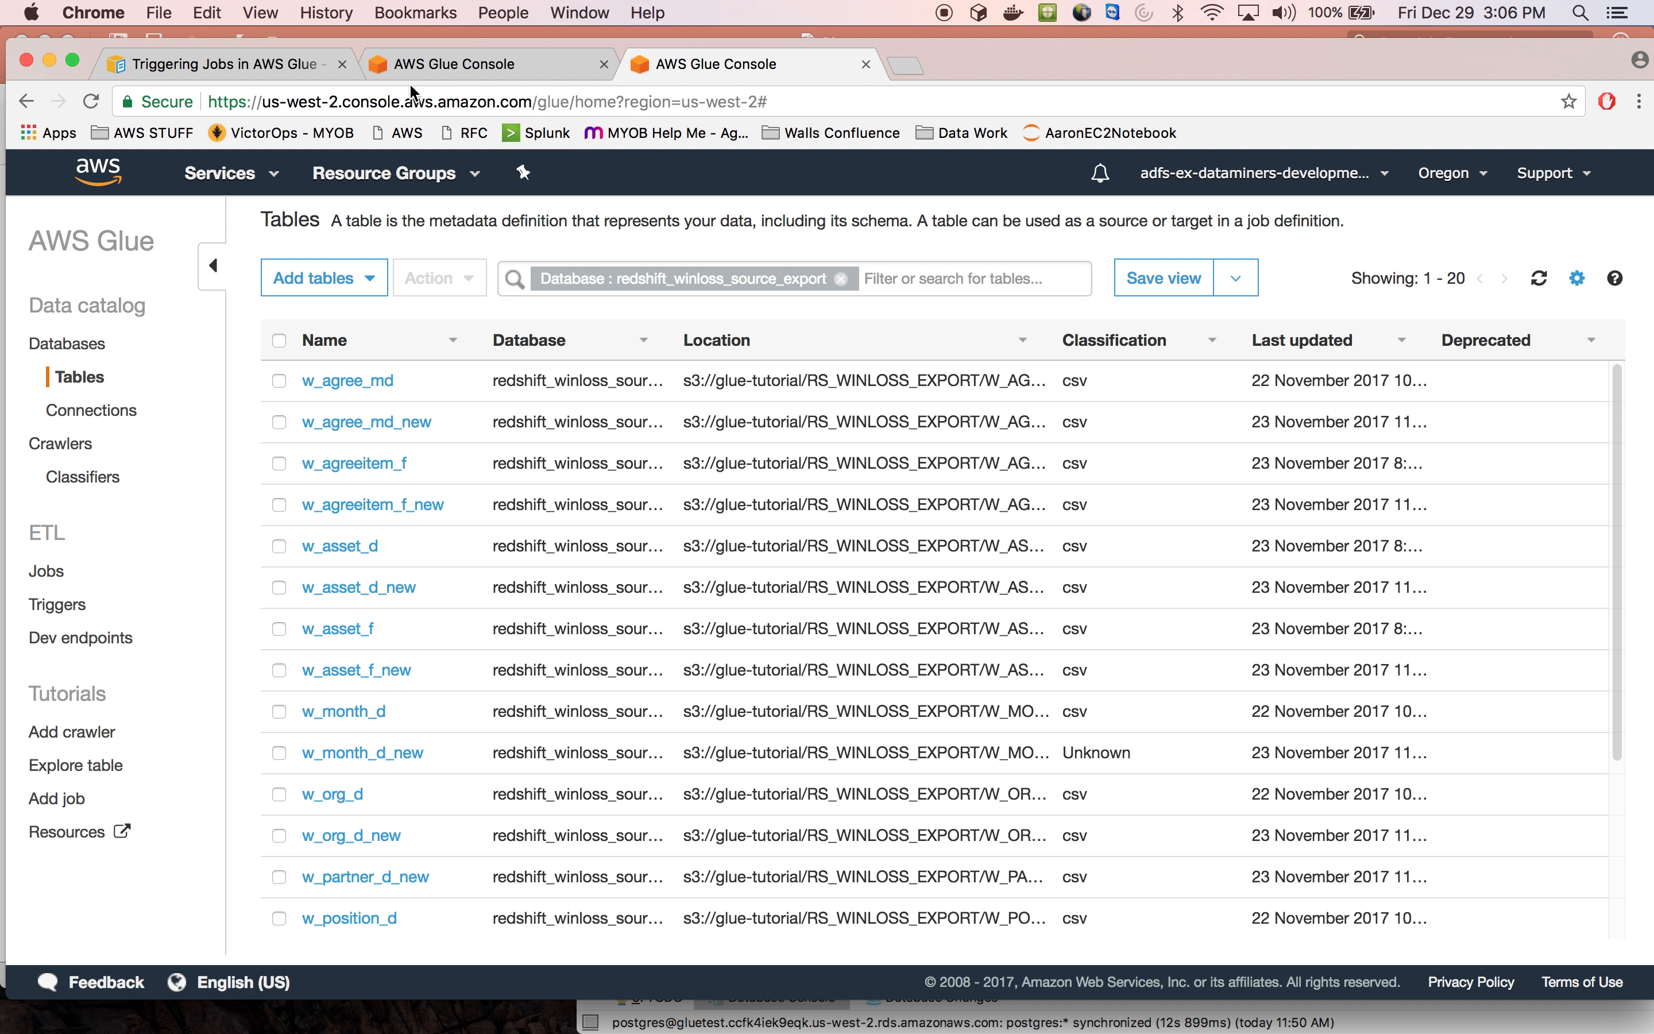
left_click(438, 65)
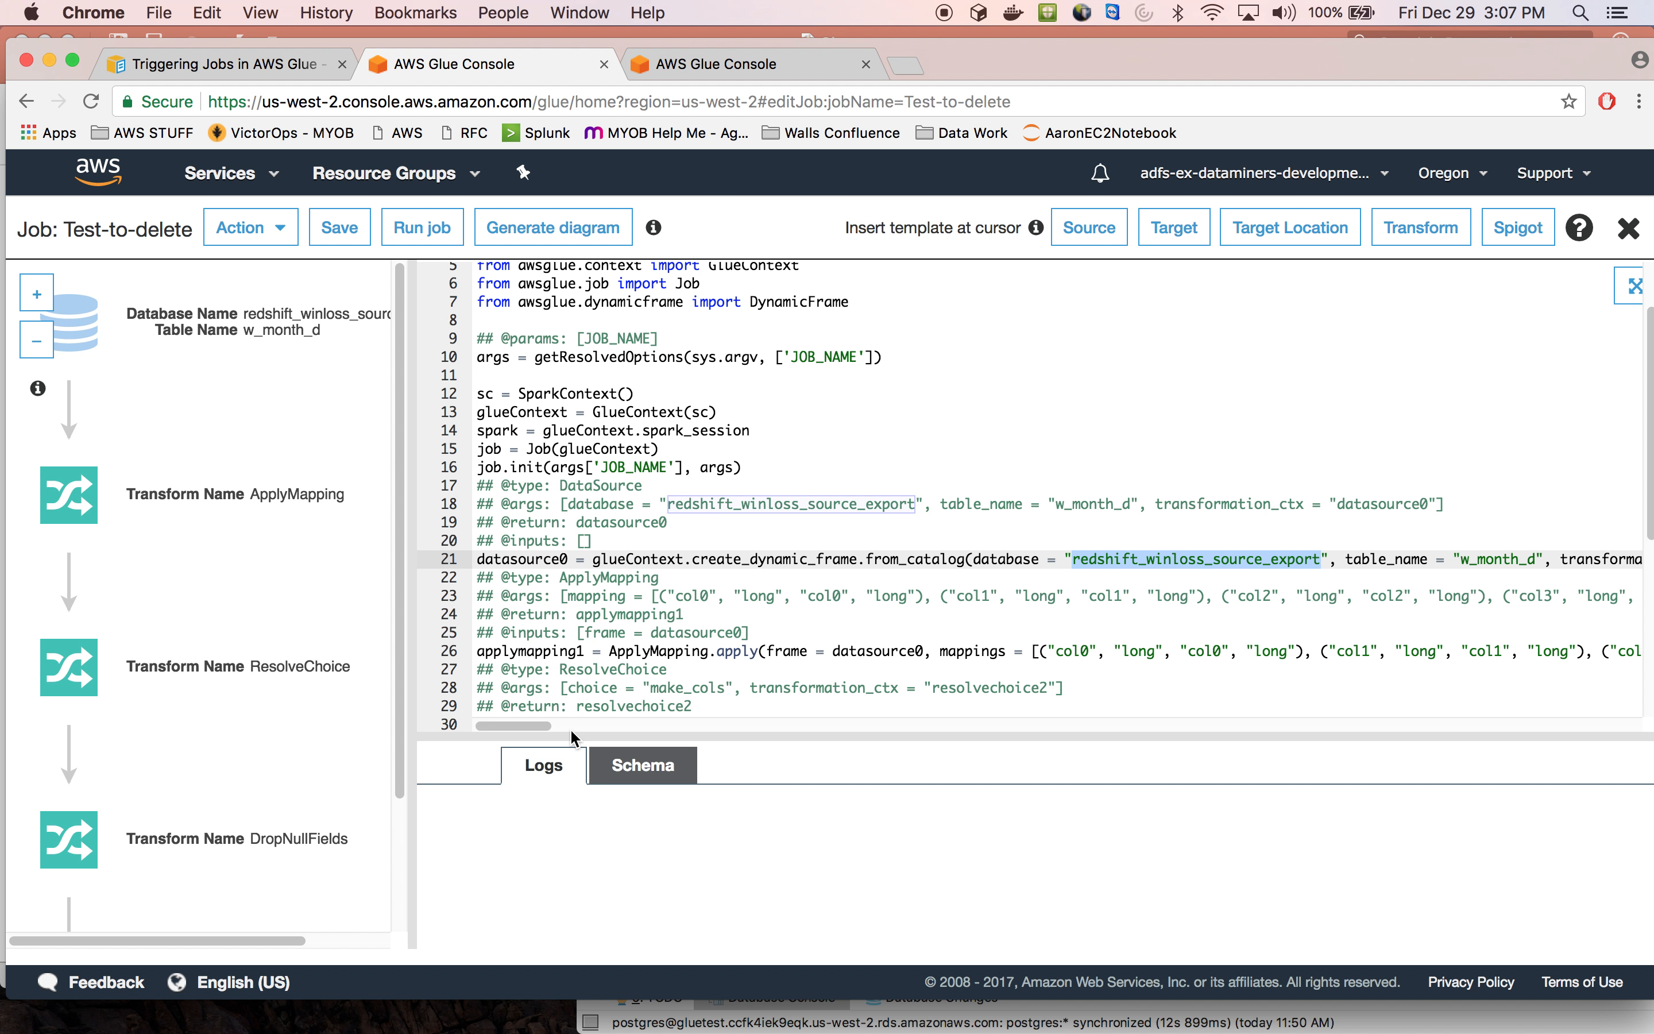
Review the end of the Test-to-delete script, highlighting the write_dynamic_frame.from_jdbc_conf call in the datasink5 line, and close the script editor
left_click(543, 727)
mouse_move(542, 726)
left_mouse_down()
mouse_move(577, 726)
mouse_move(528, 727)
left_mouse_up()
left_click(1649, 369)
left_click_drag(1649, 369, 1649, 550)
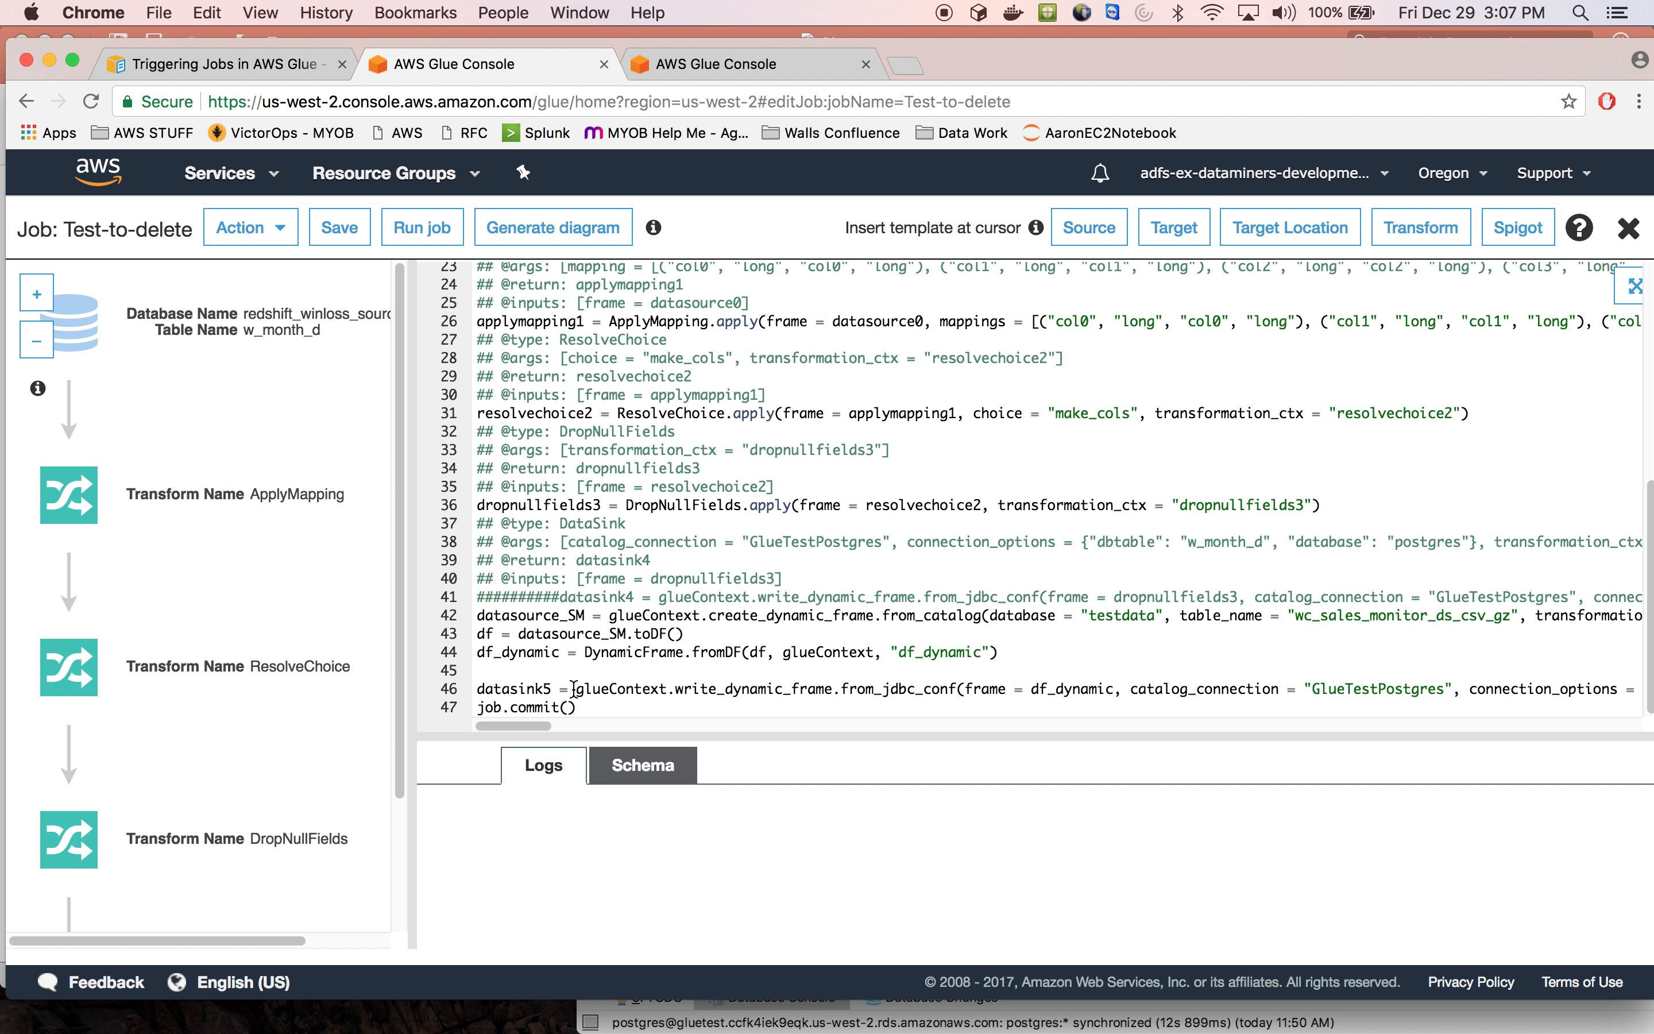
left_click_drag(574, 689, 1027, 692)
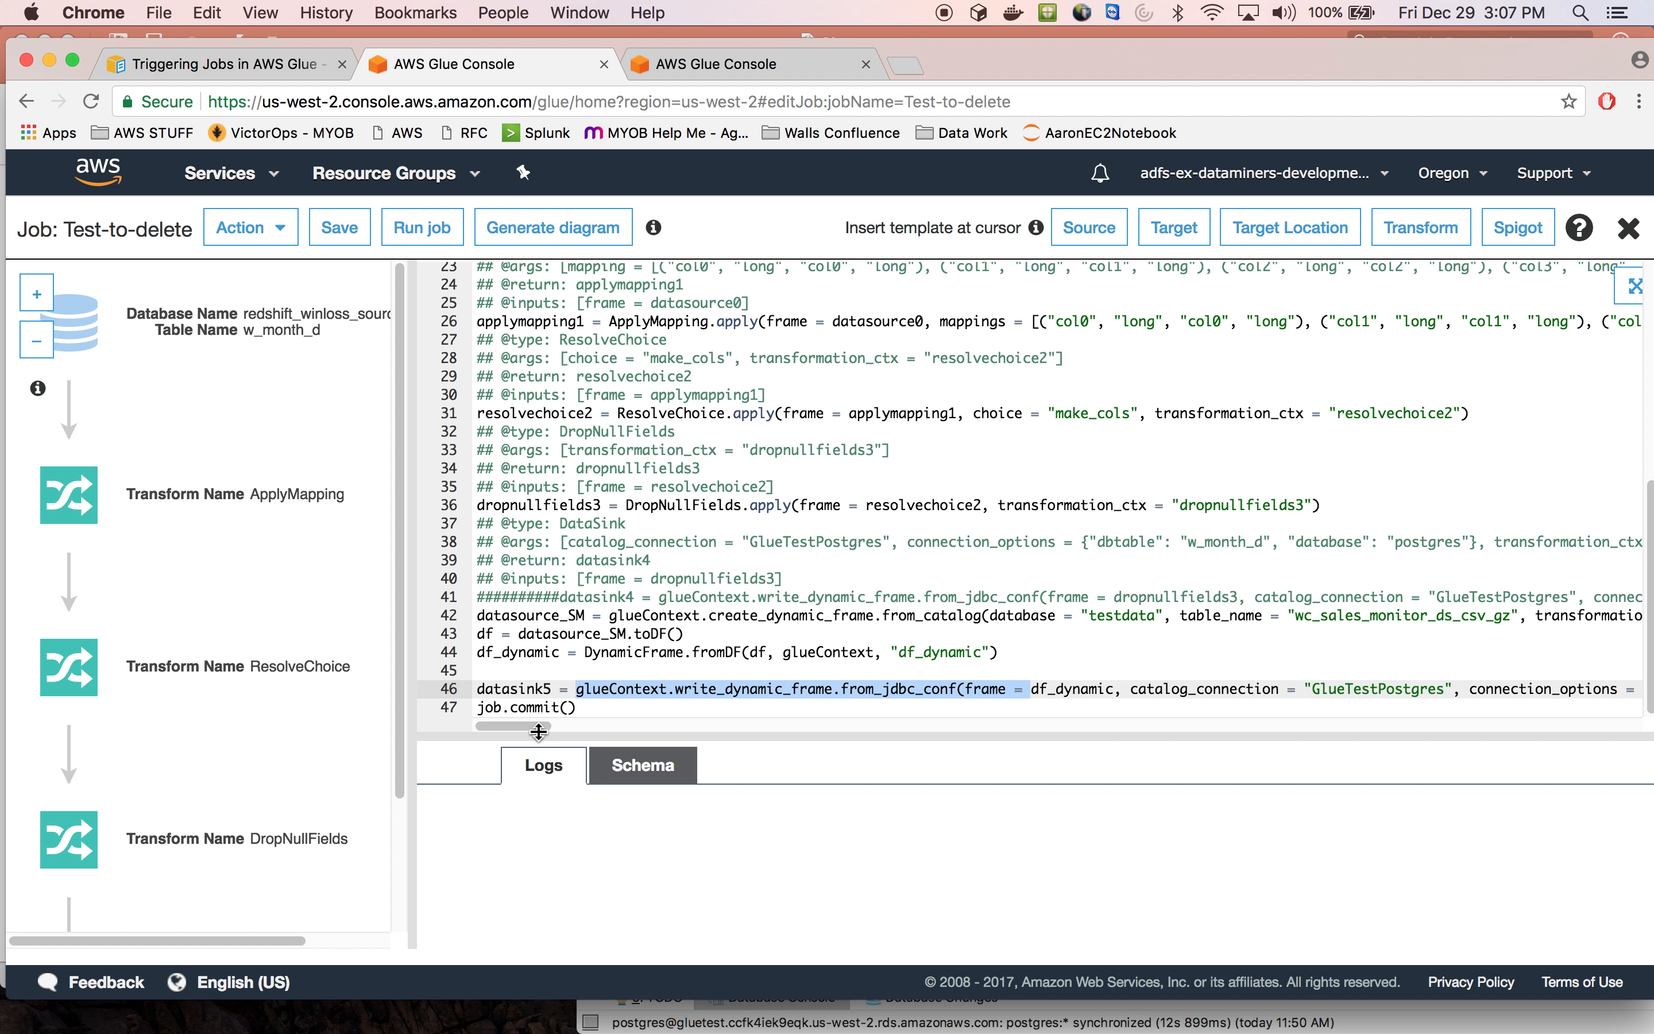
left_click_drag(538, 726, 571, 729)
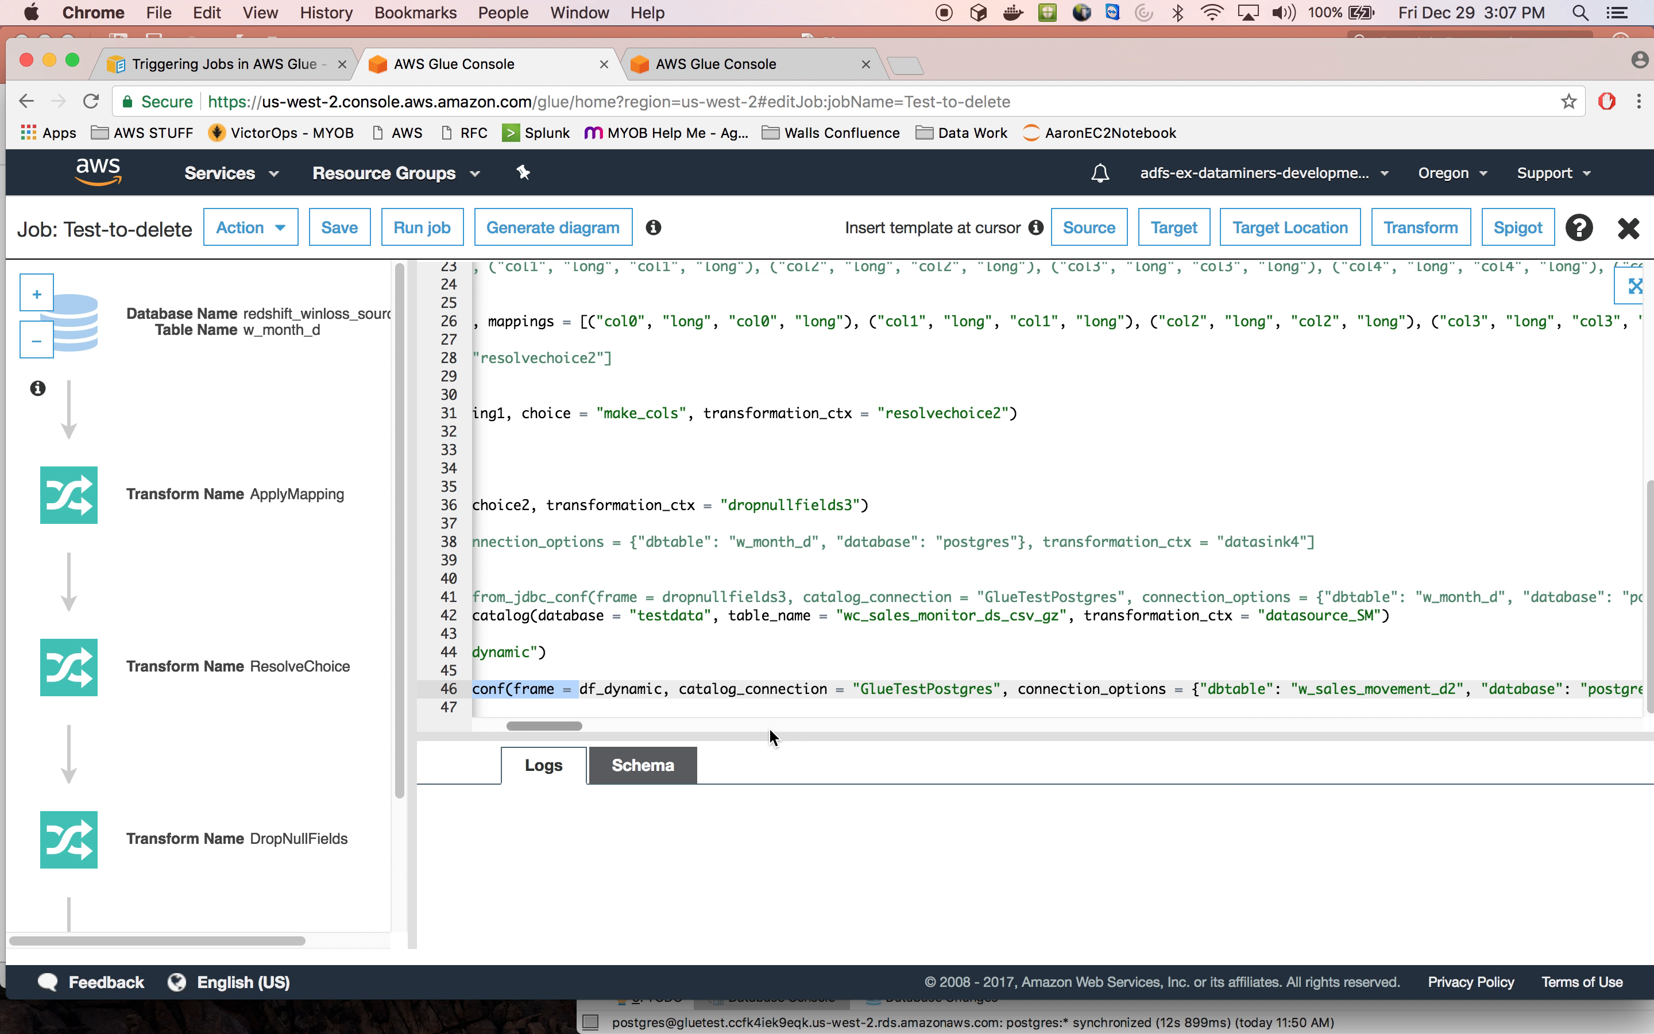
left_click_drag(574, 728, 490, 727)
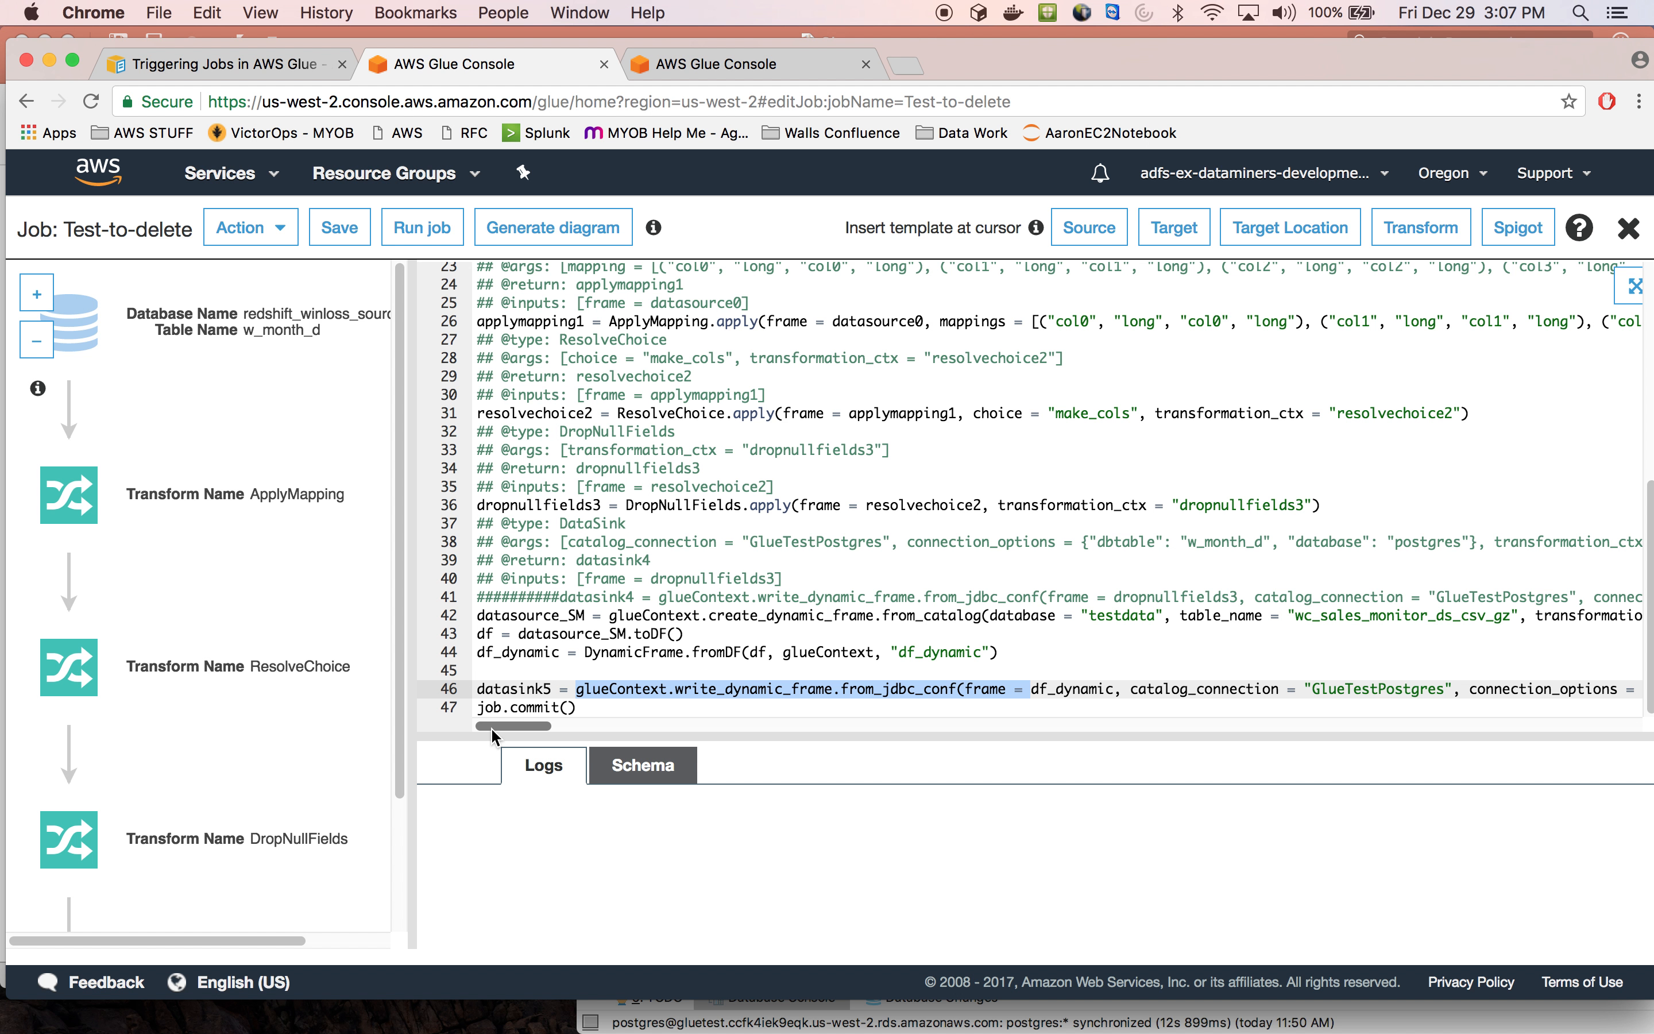
left_click_drag(490, 728, 525, 728)
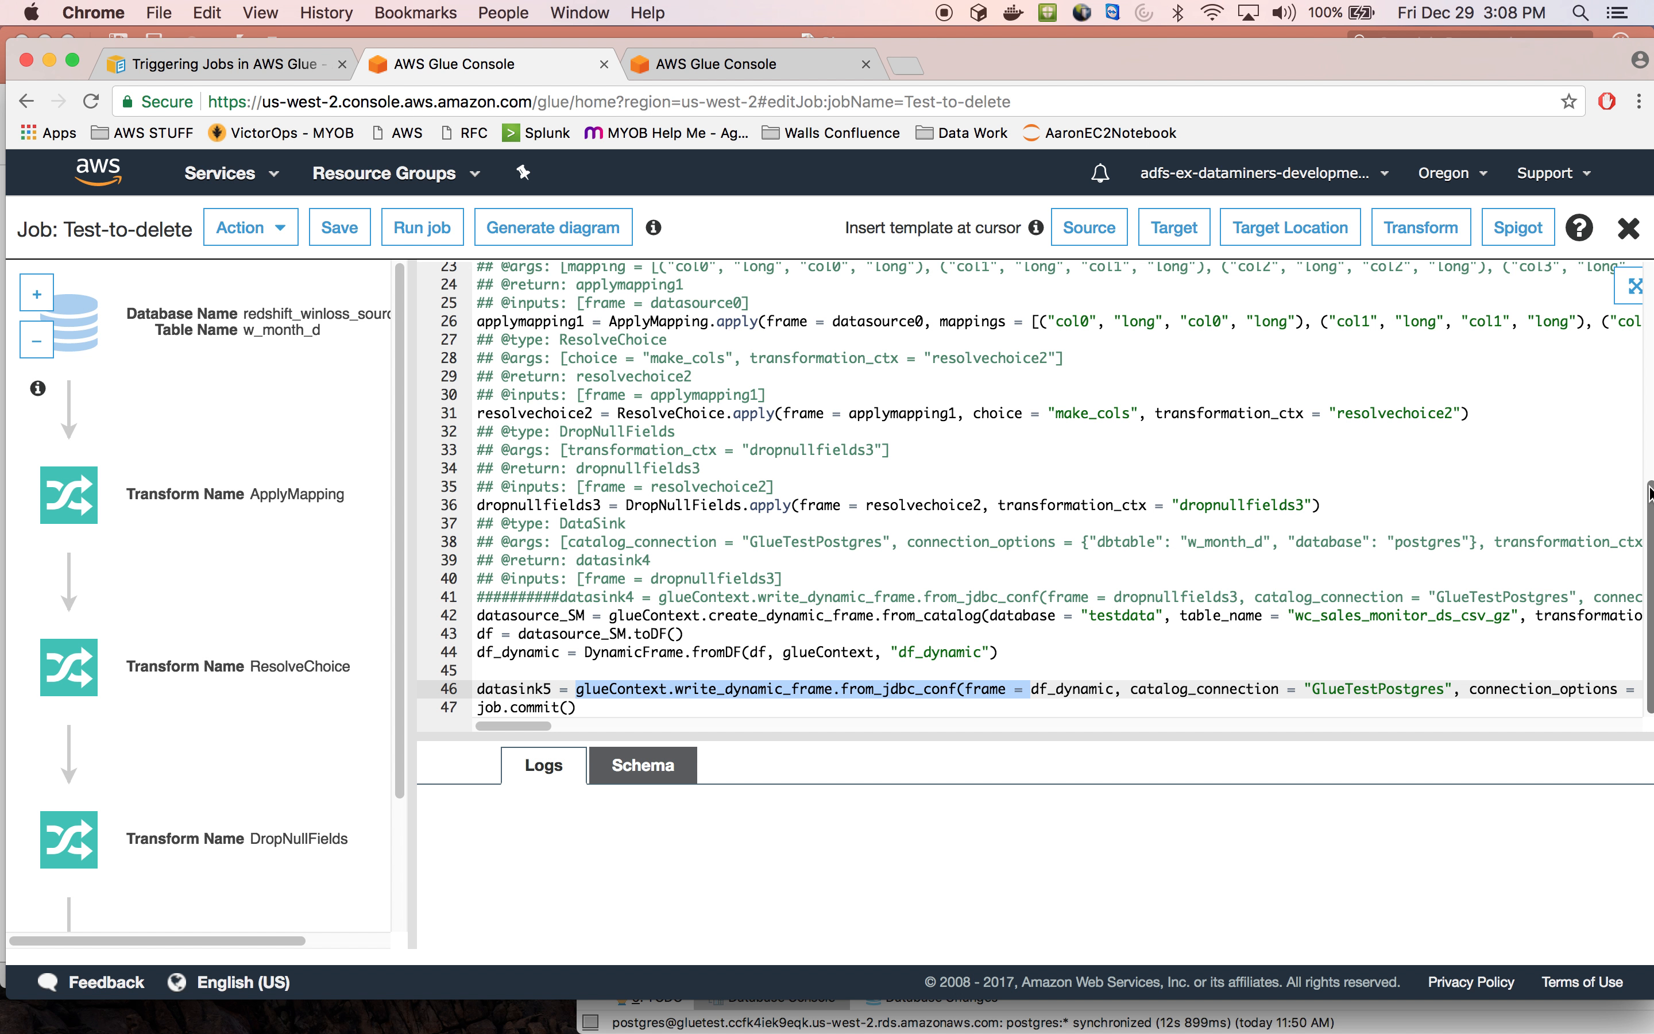
mouse_move(1647, 473)
left_mouse_down()
mouse_move(1643, 387)
mouse_move(1647, 495)
left_mouse_up()
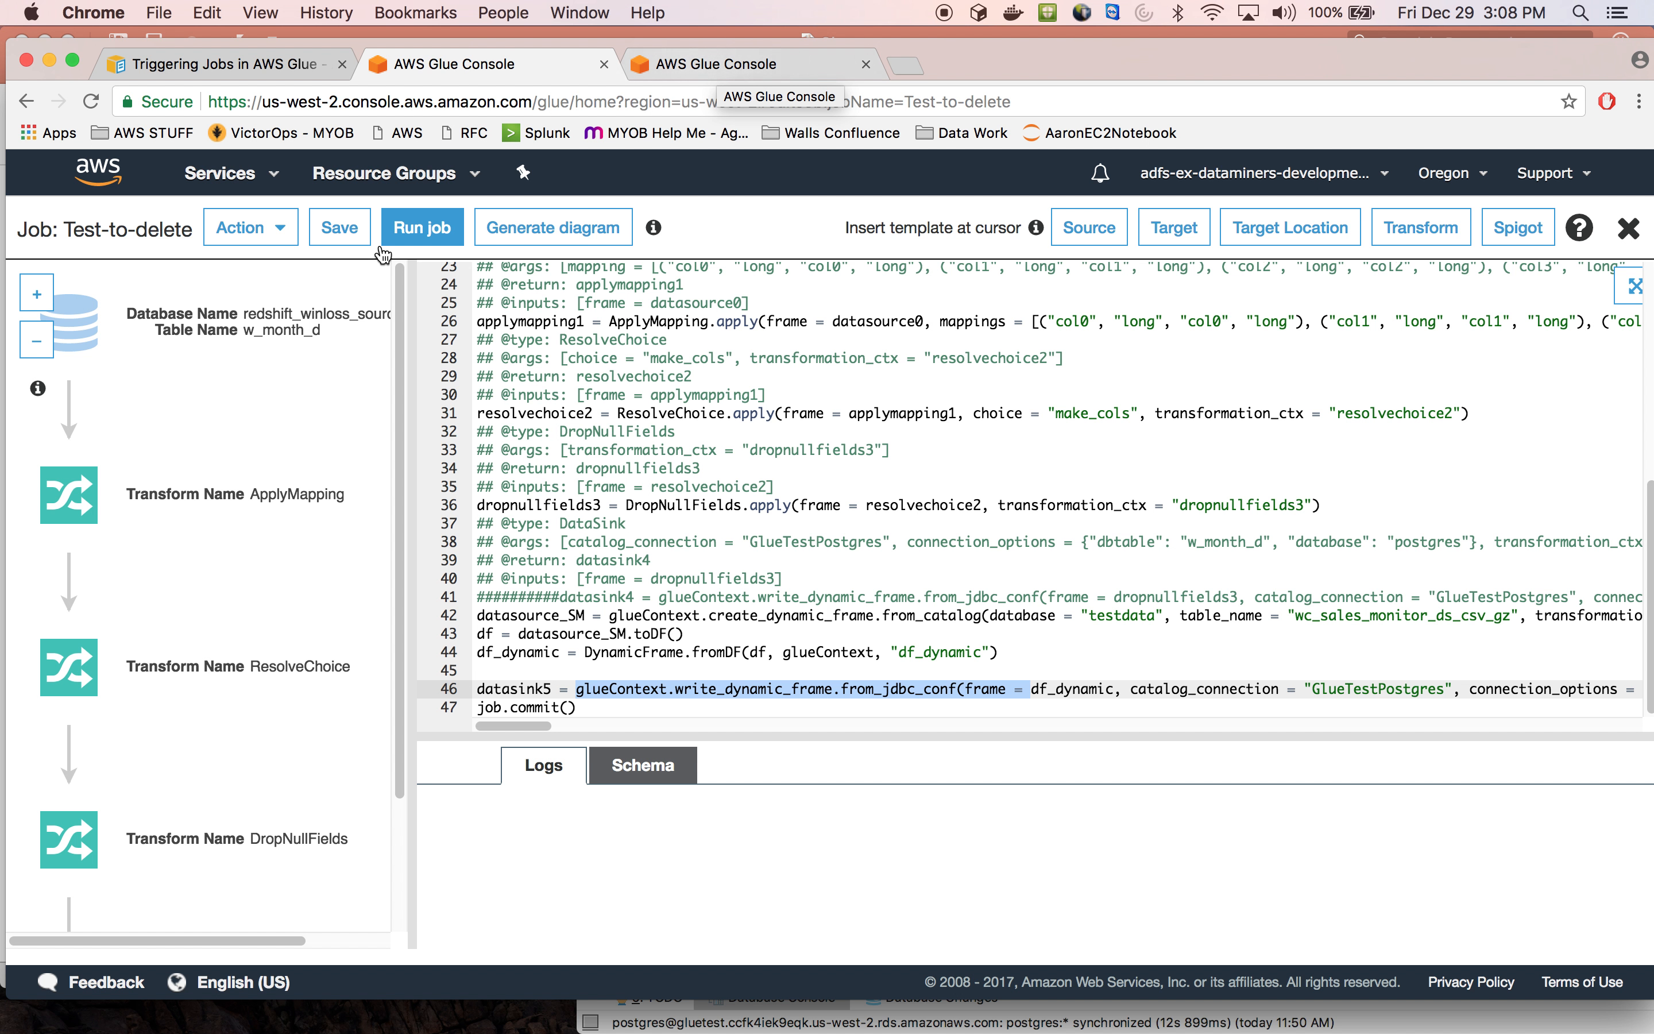
left_click(1629, 228)
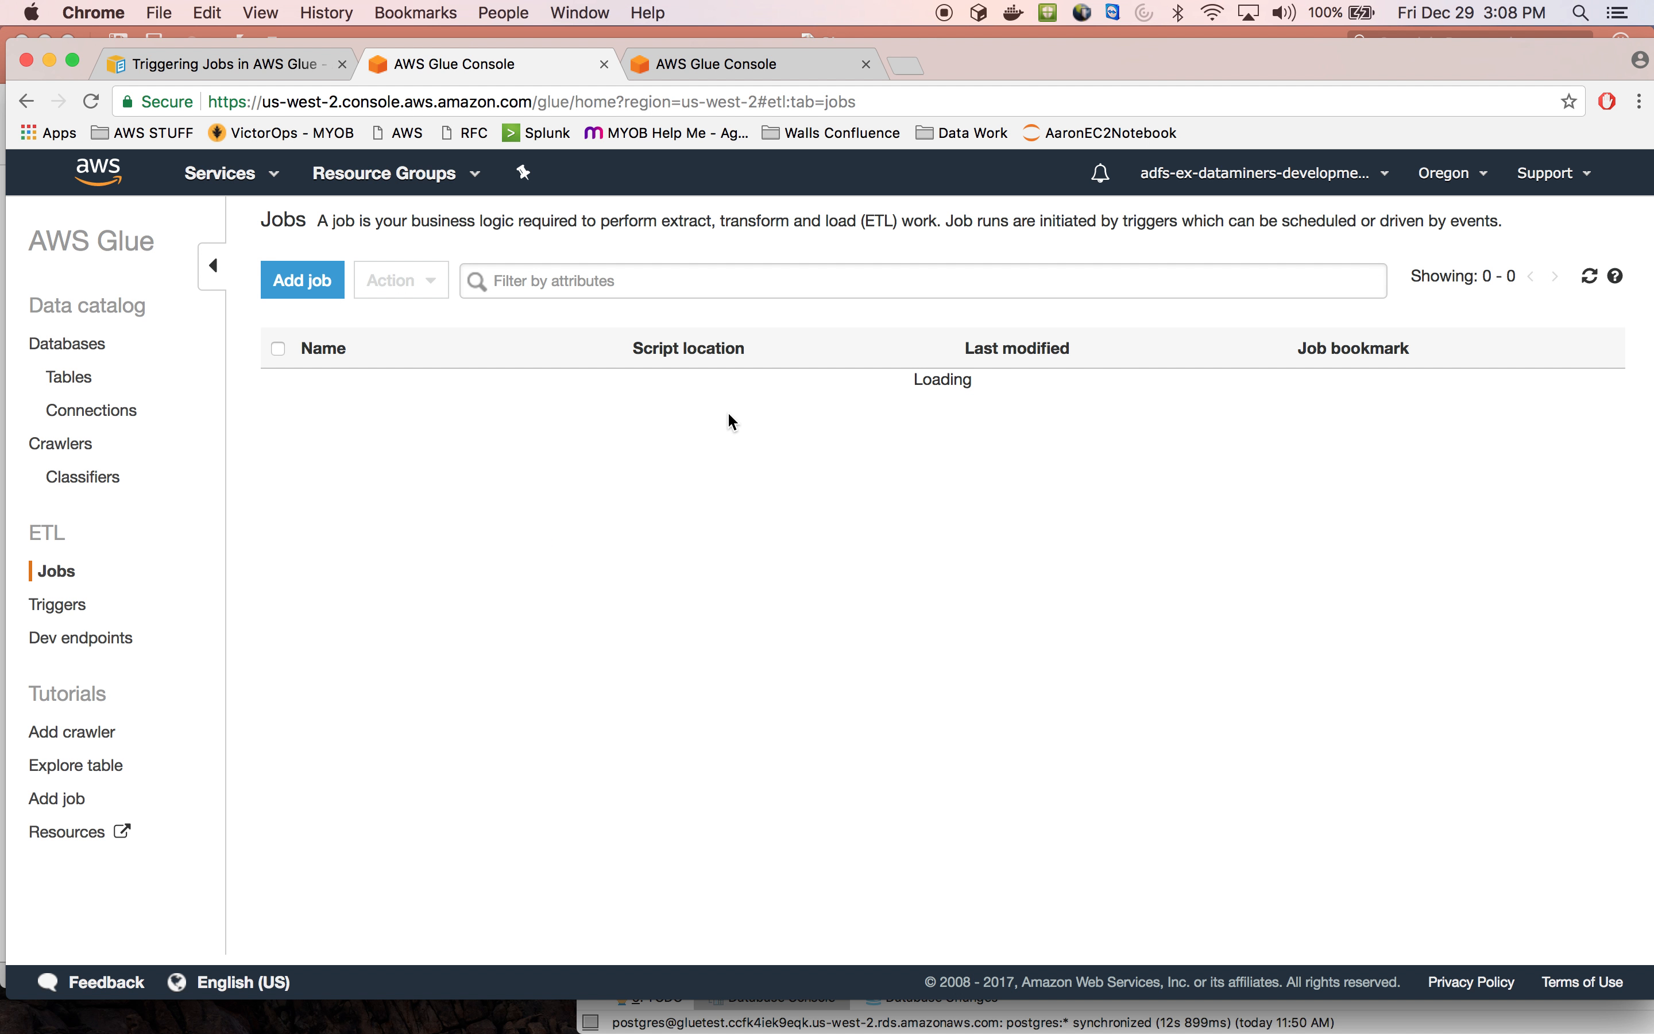
Open the Job-to-delete2 script in the editor and highlight the from_catalog call and the postgres_public_w_sales_movement_d table name in the datasource0 line
left_click(363, 396)
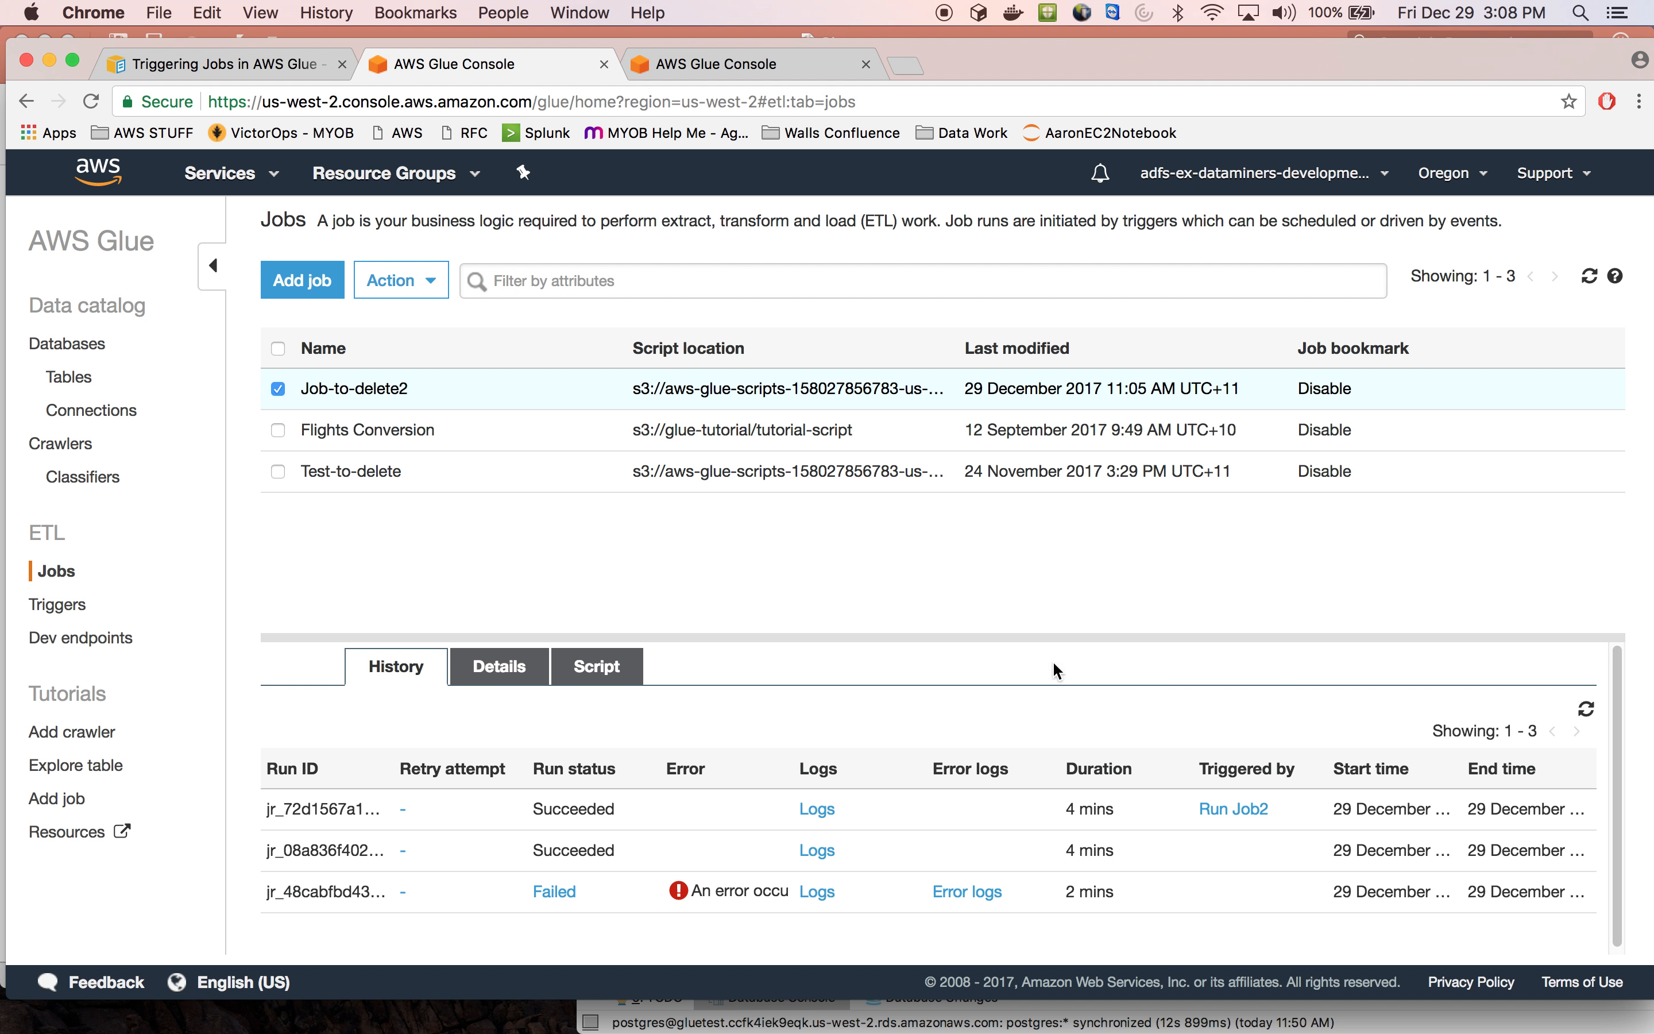
left_click(597, 668)
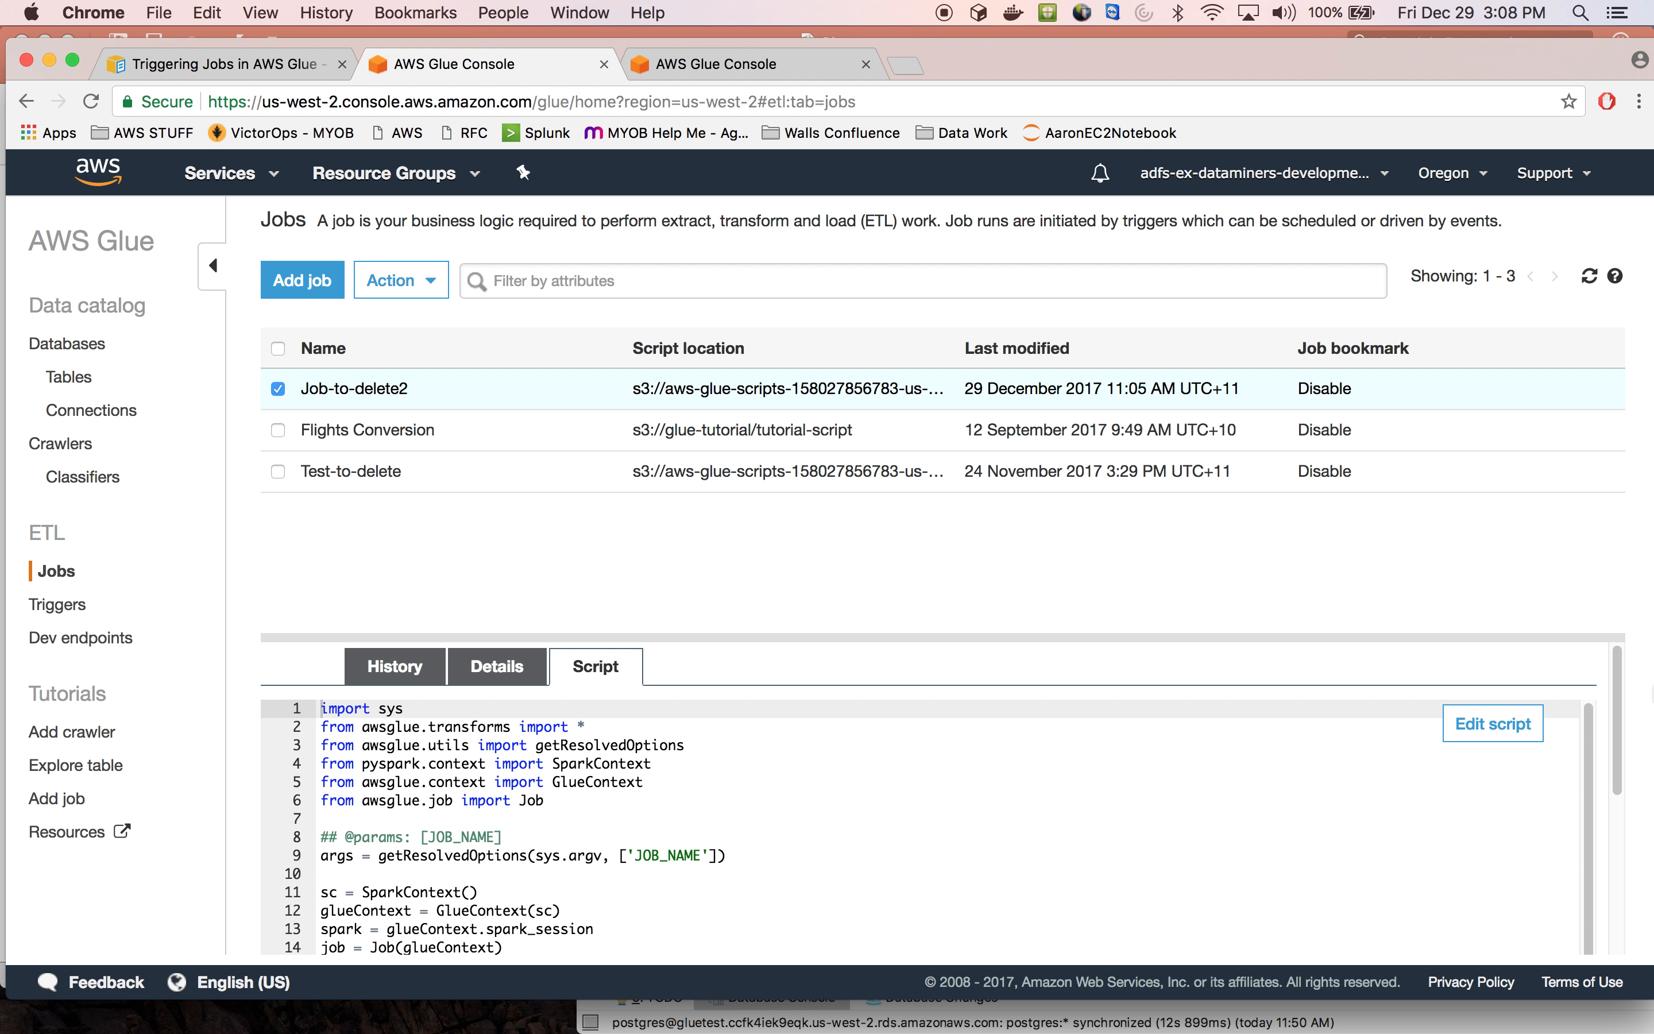
left_click(1525, 721)
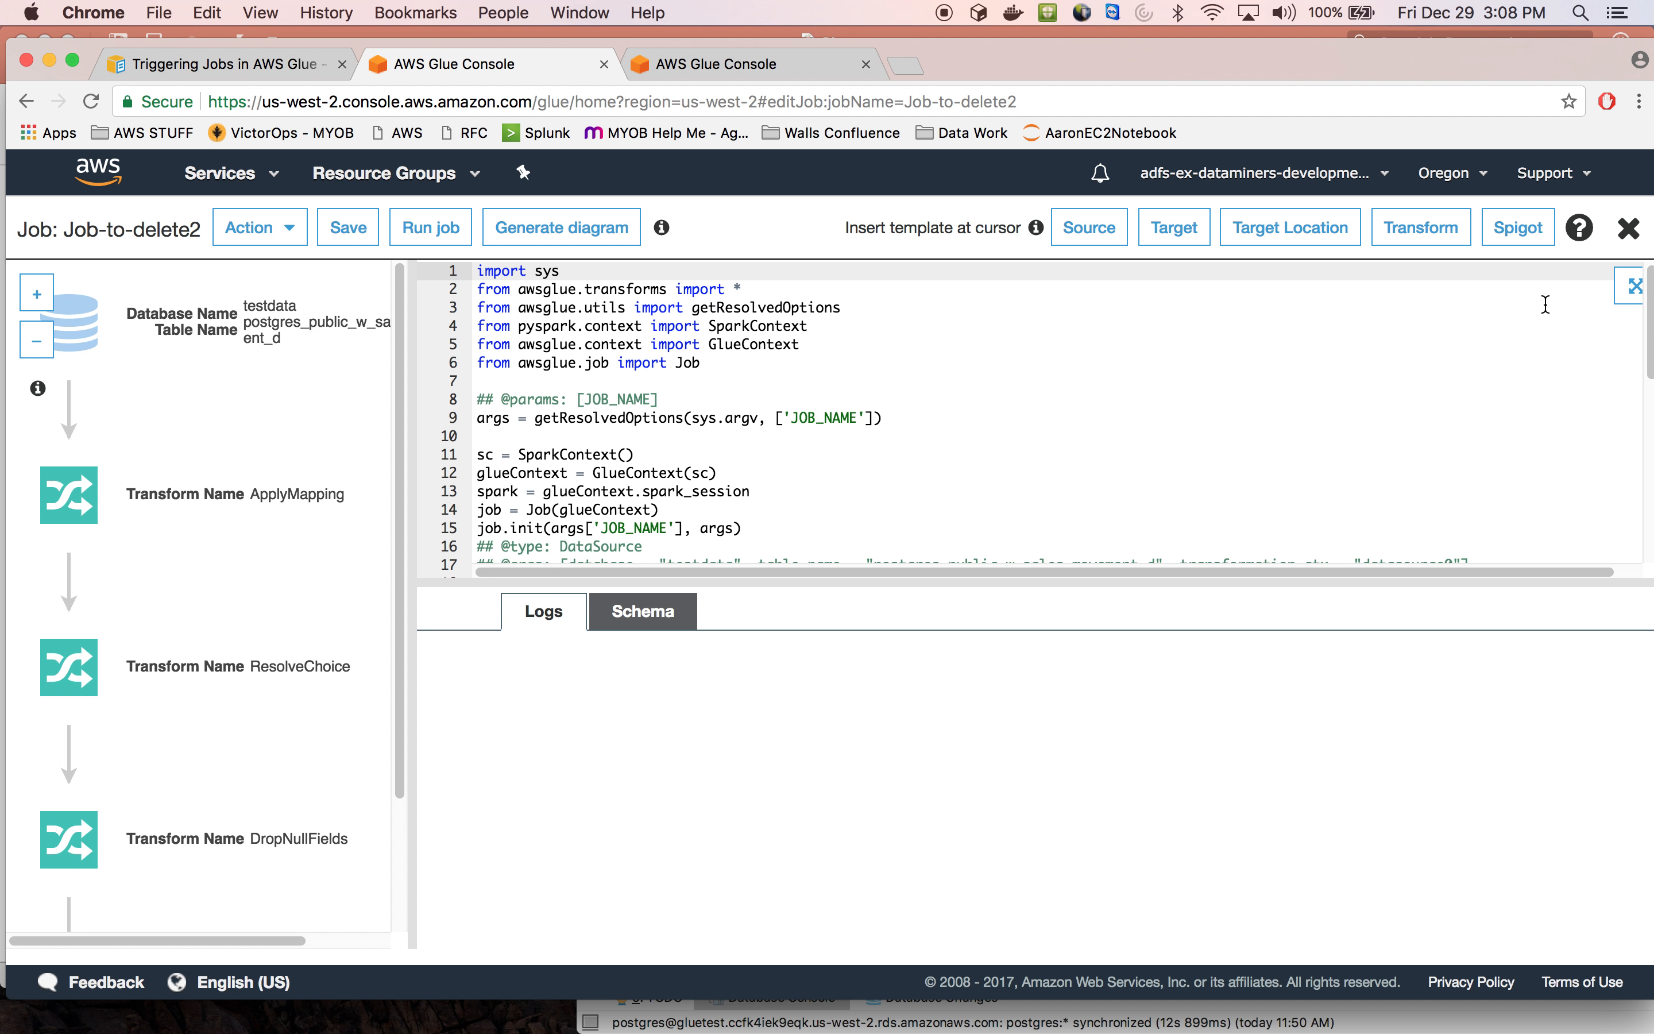
left_click_drag(1649, 335, 1649, 412)
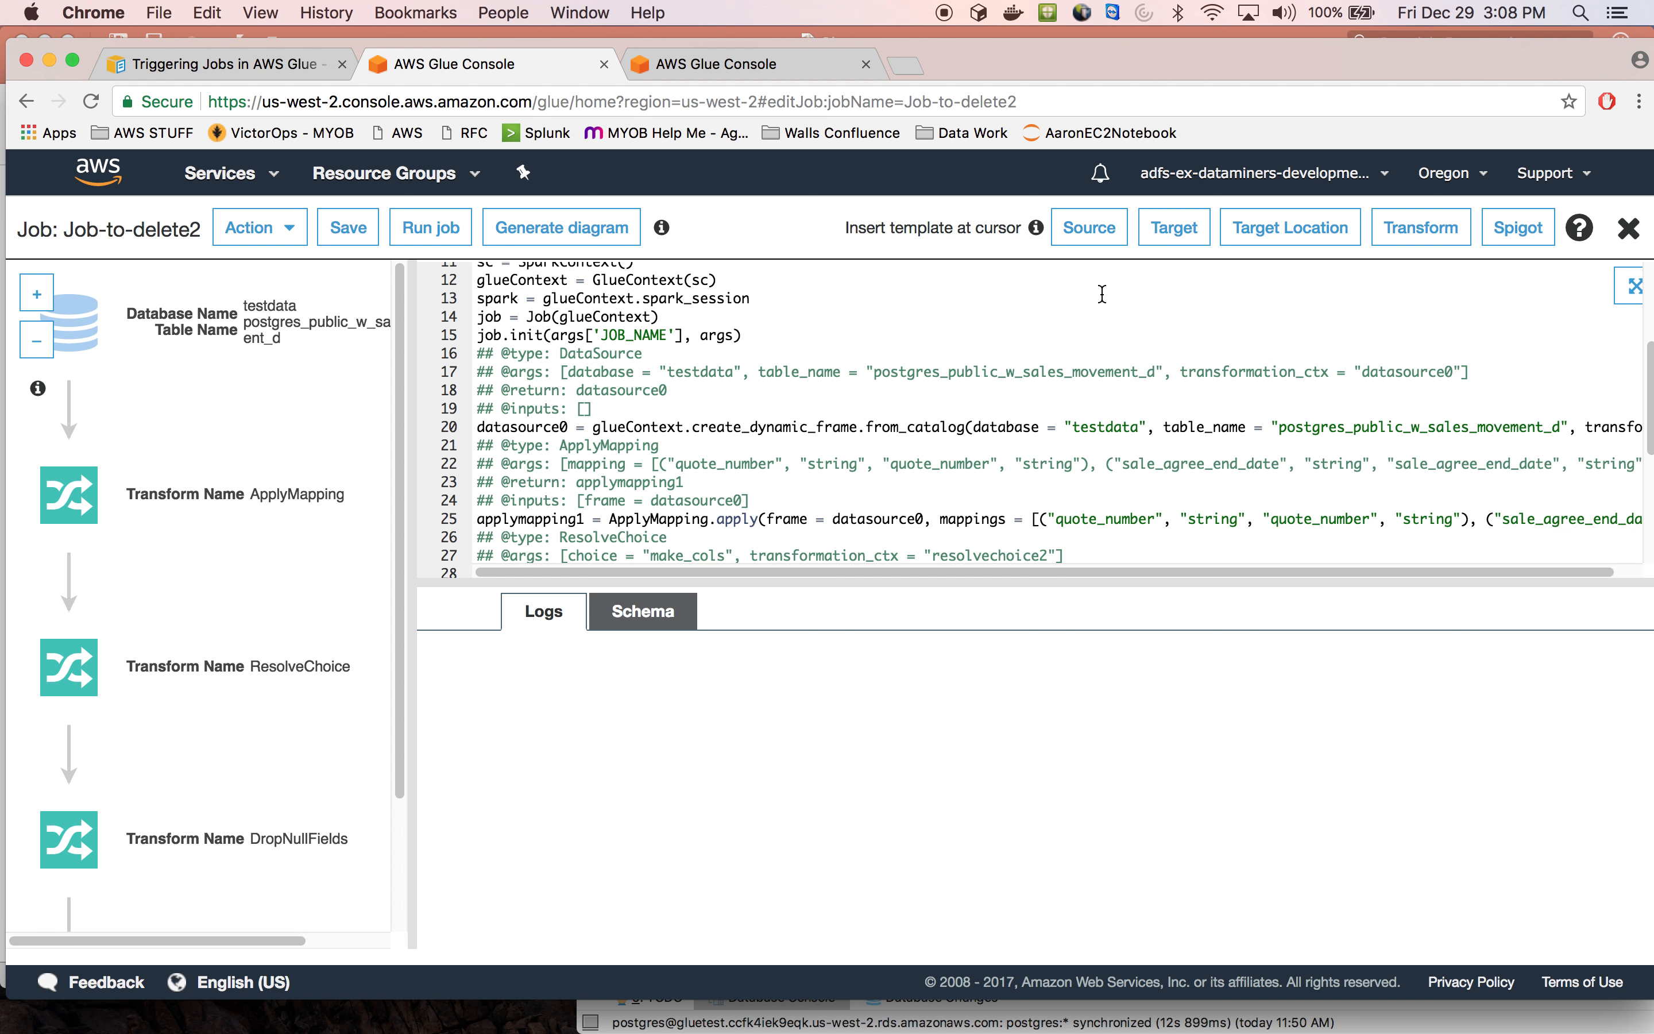
left_click_drag(742, 426, 1036, 428)
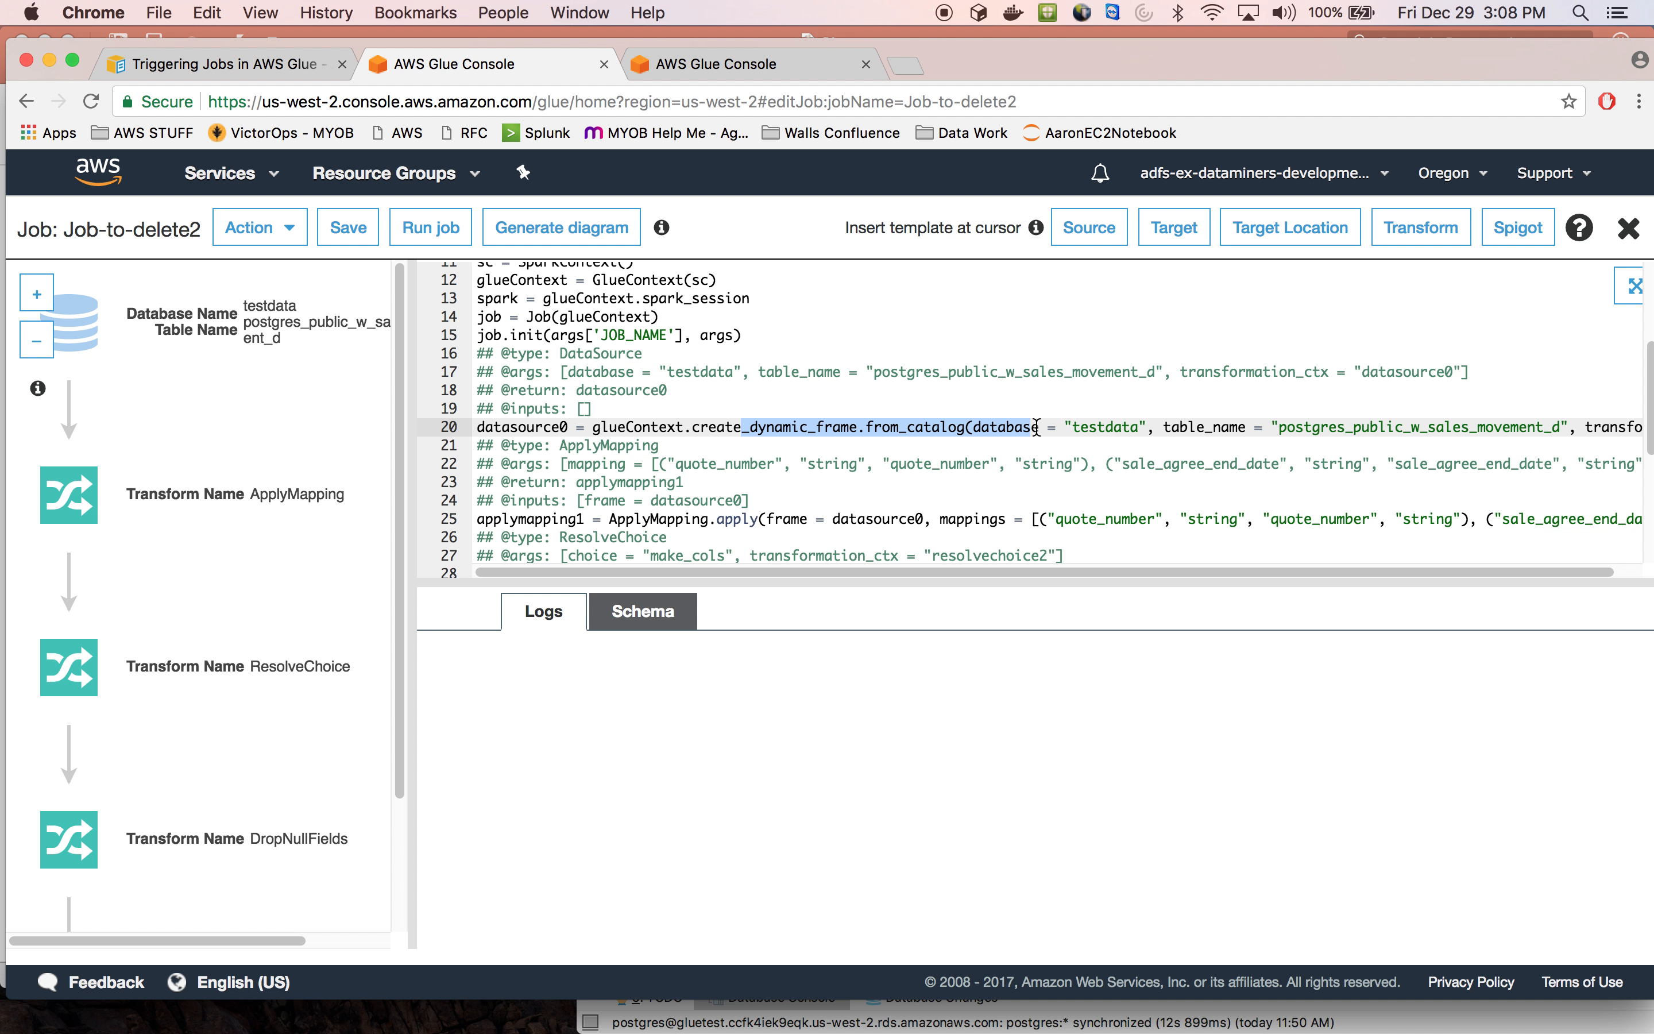
left_click_drag(1275, 430, 1559, 427)
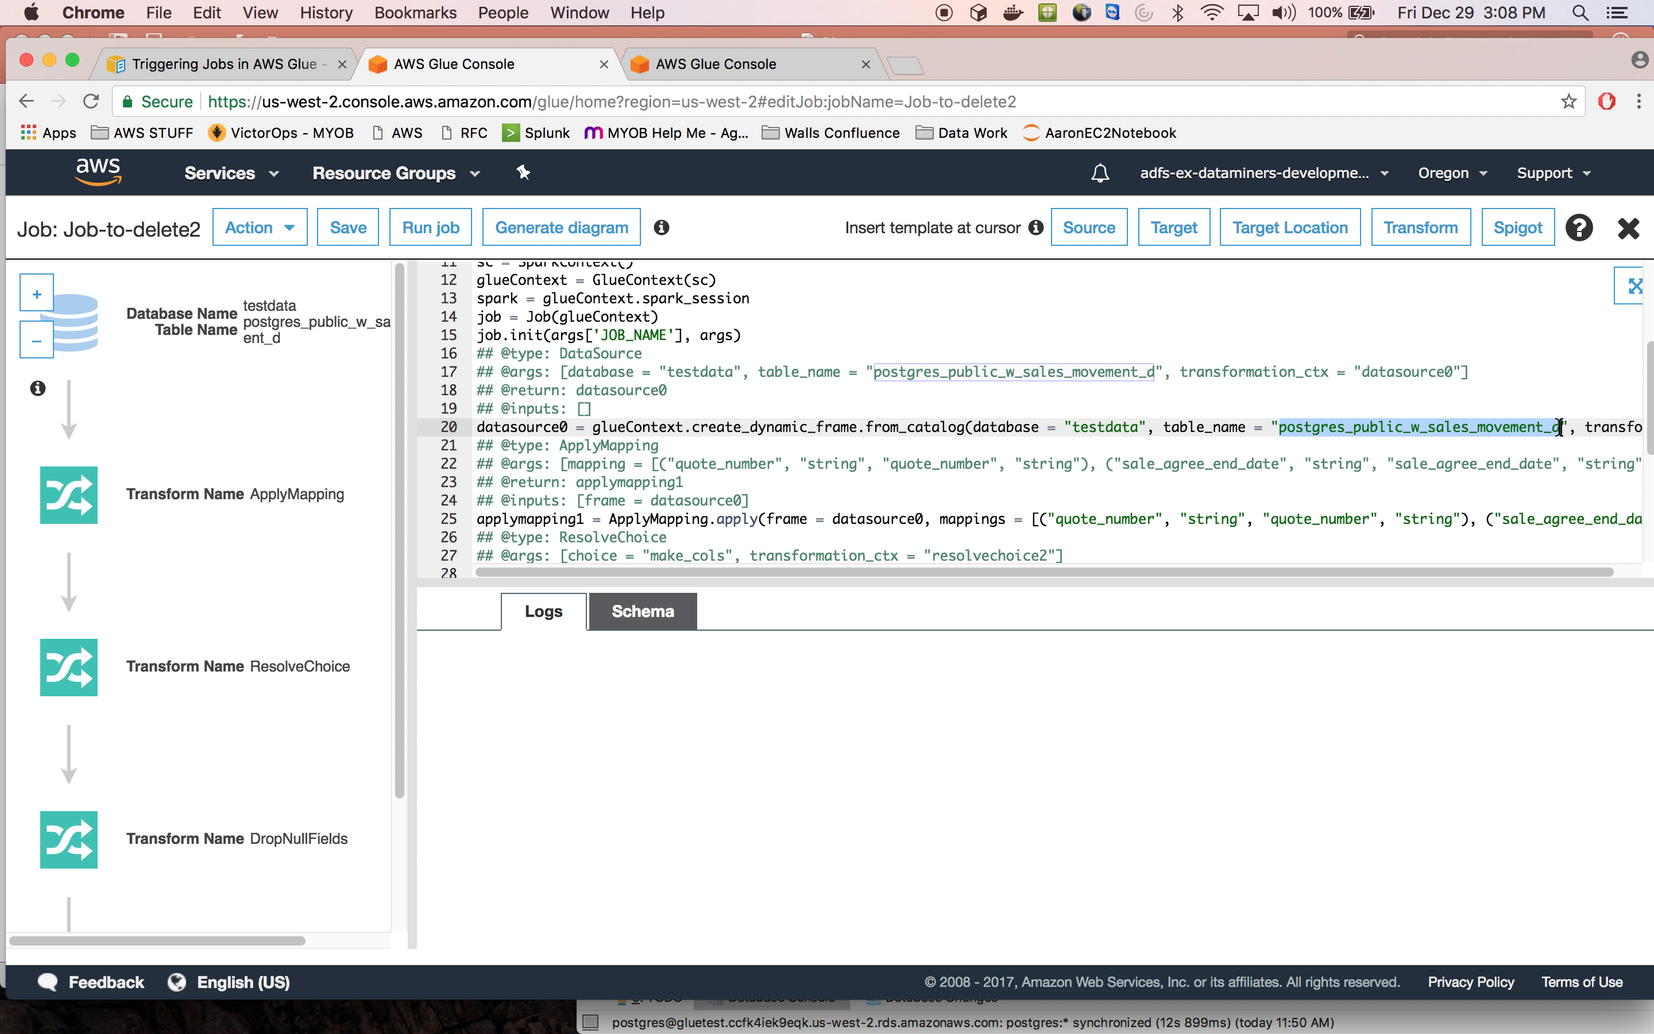
left_click_drag(955, 571, 889, 580)
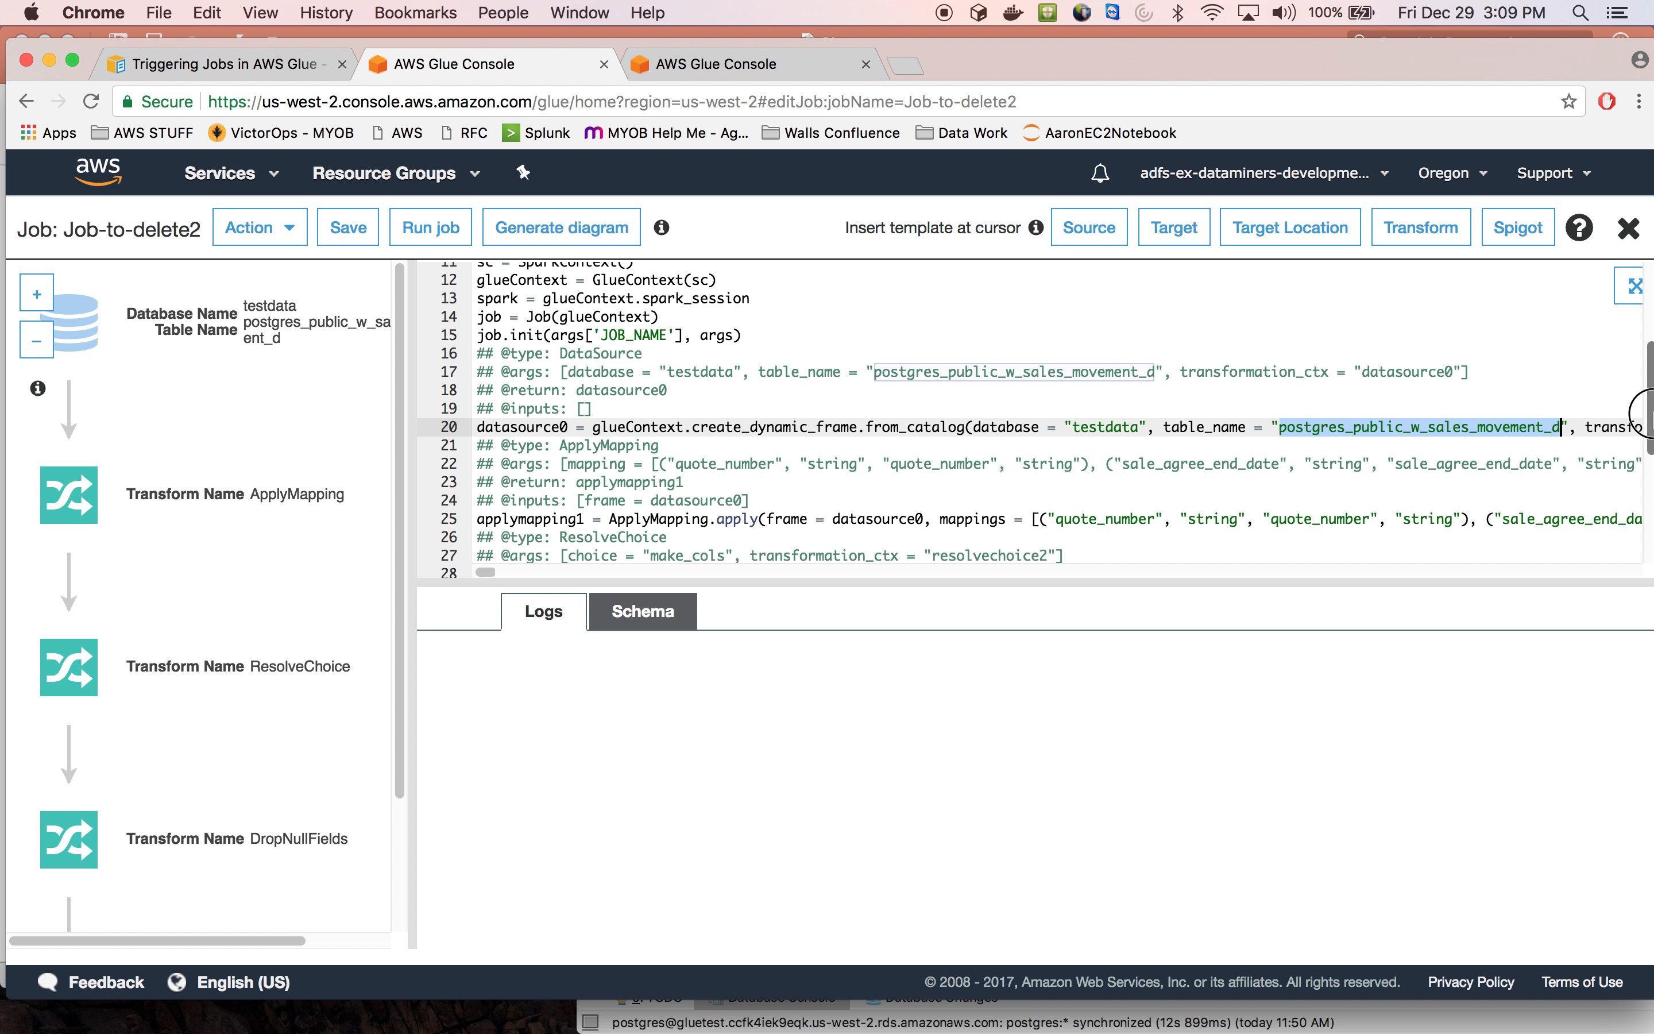
Highlight the GlueTestPostgres connection and the postgres_public_w_sales_movement_d_autocreate table name in Job-to-delete2's datasink4 line, and close the script editor
left_click_drag(1652, 415, 1652, 546)
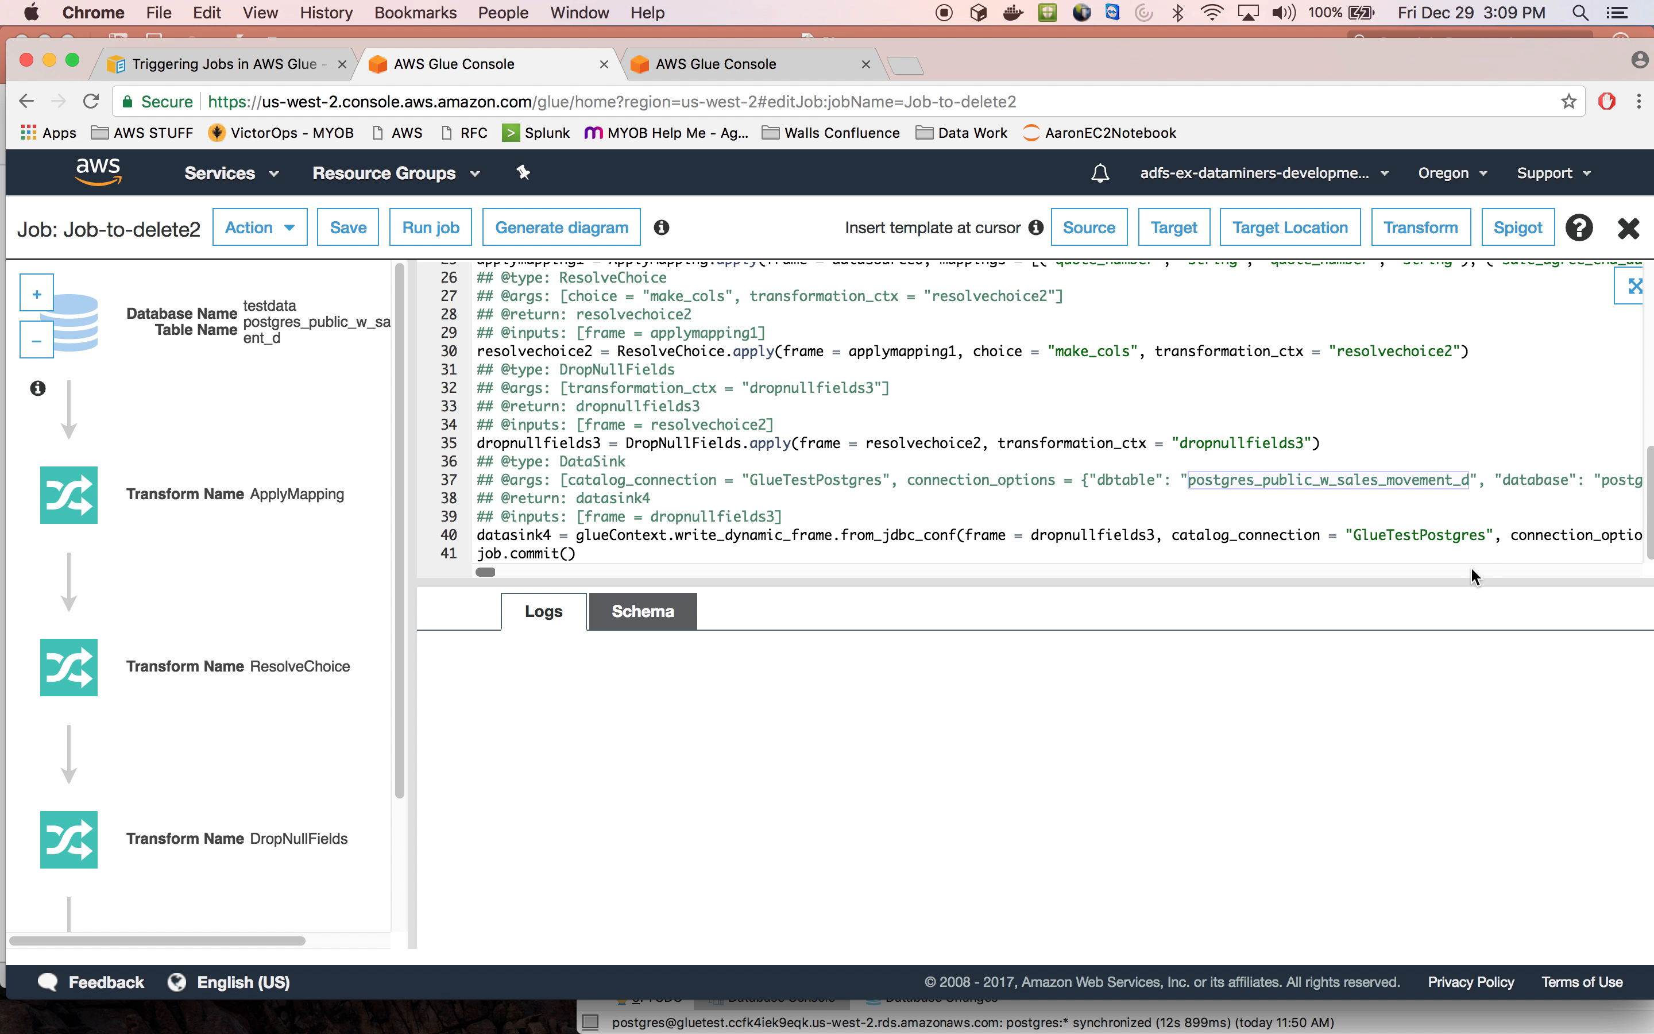
left_click_drag(1373, 532, 1470, 534)
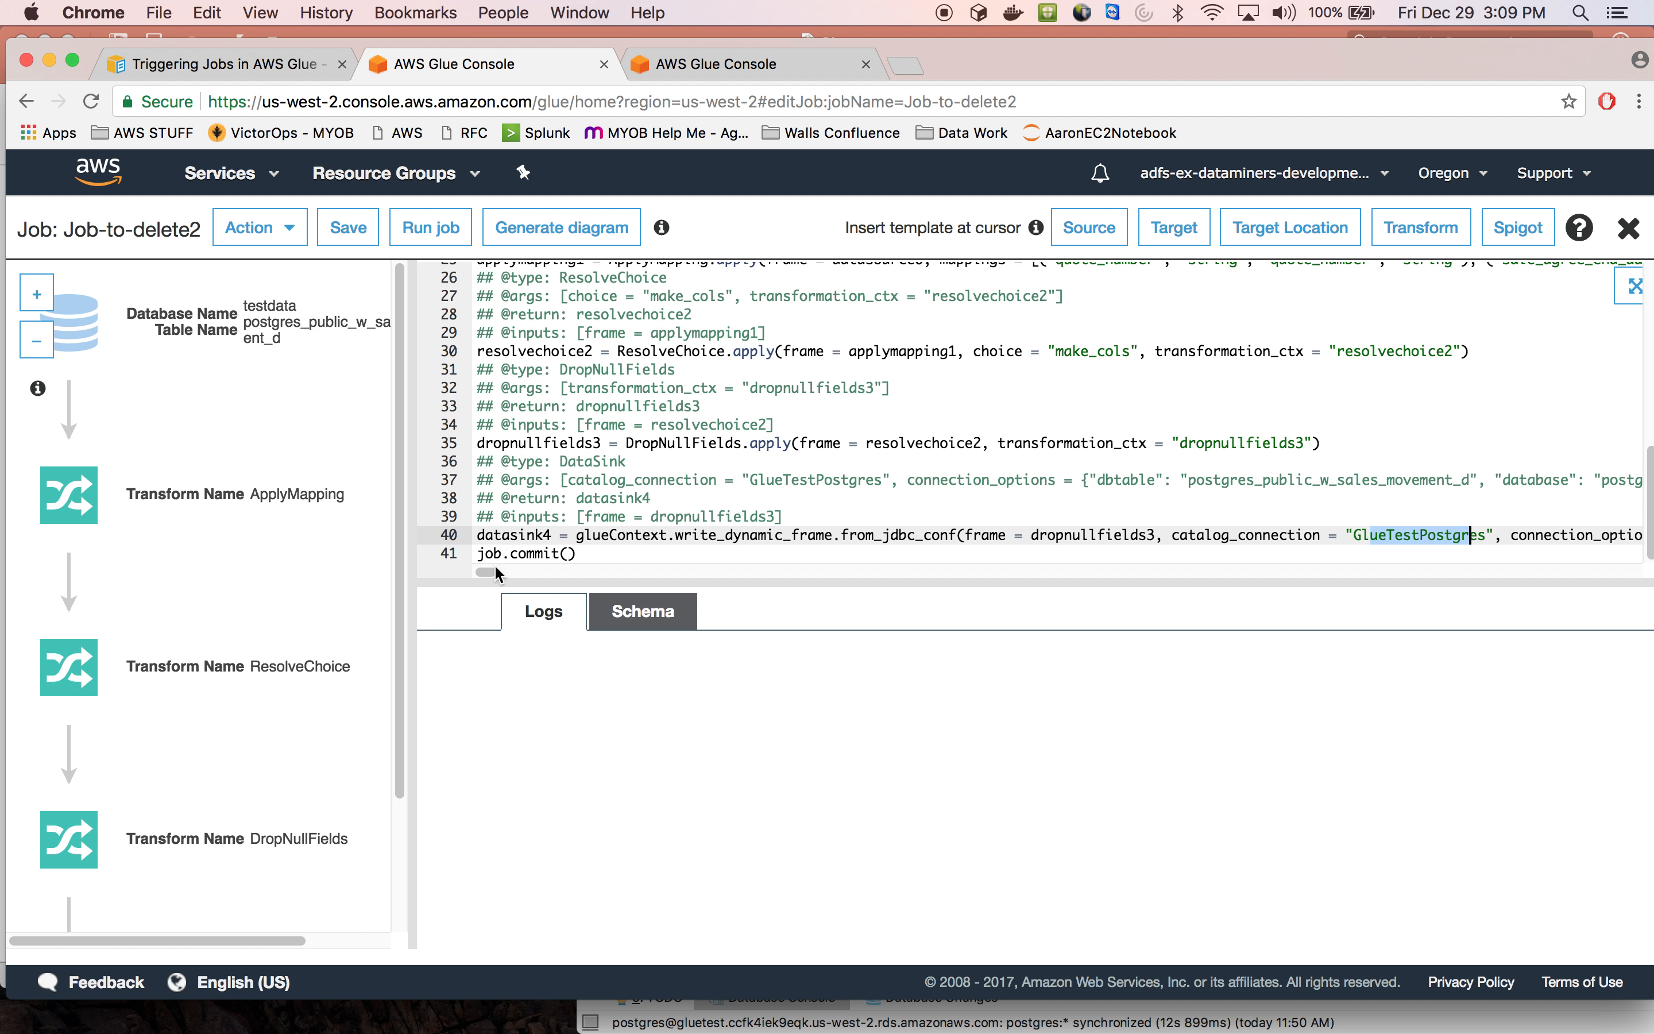
left_click_drag(488, 571, 508, 577)
left_click_drag(885, 536, 1251, 535)
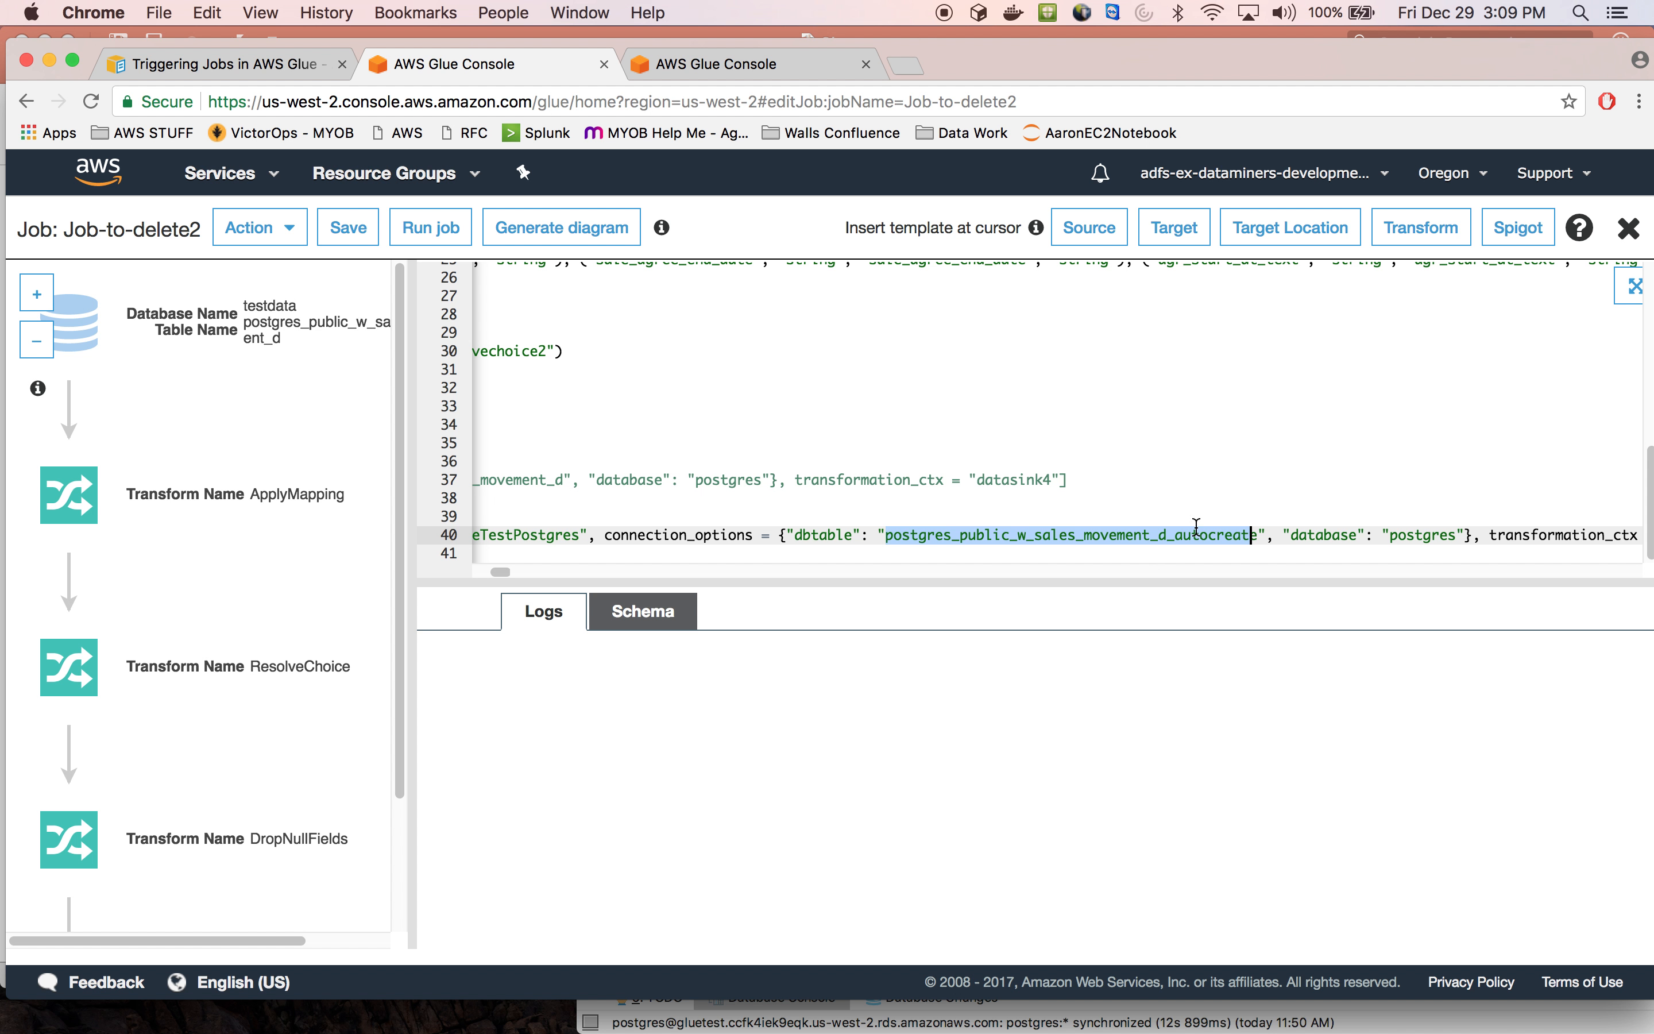
left_click(1629, 230)
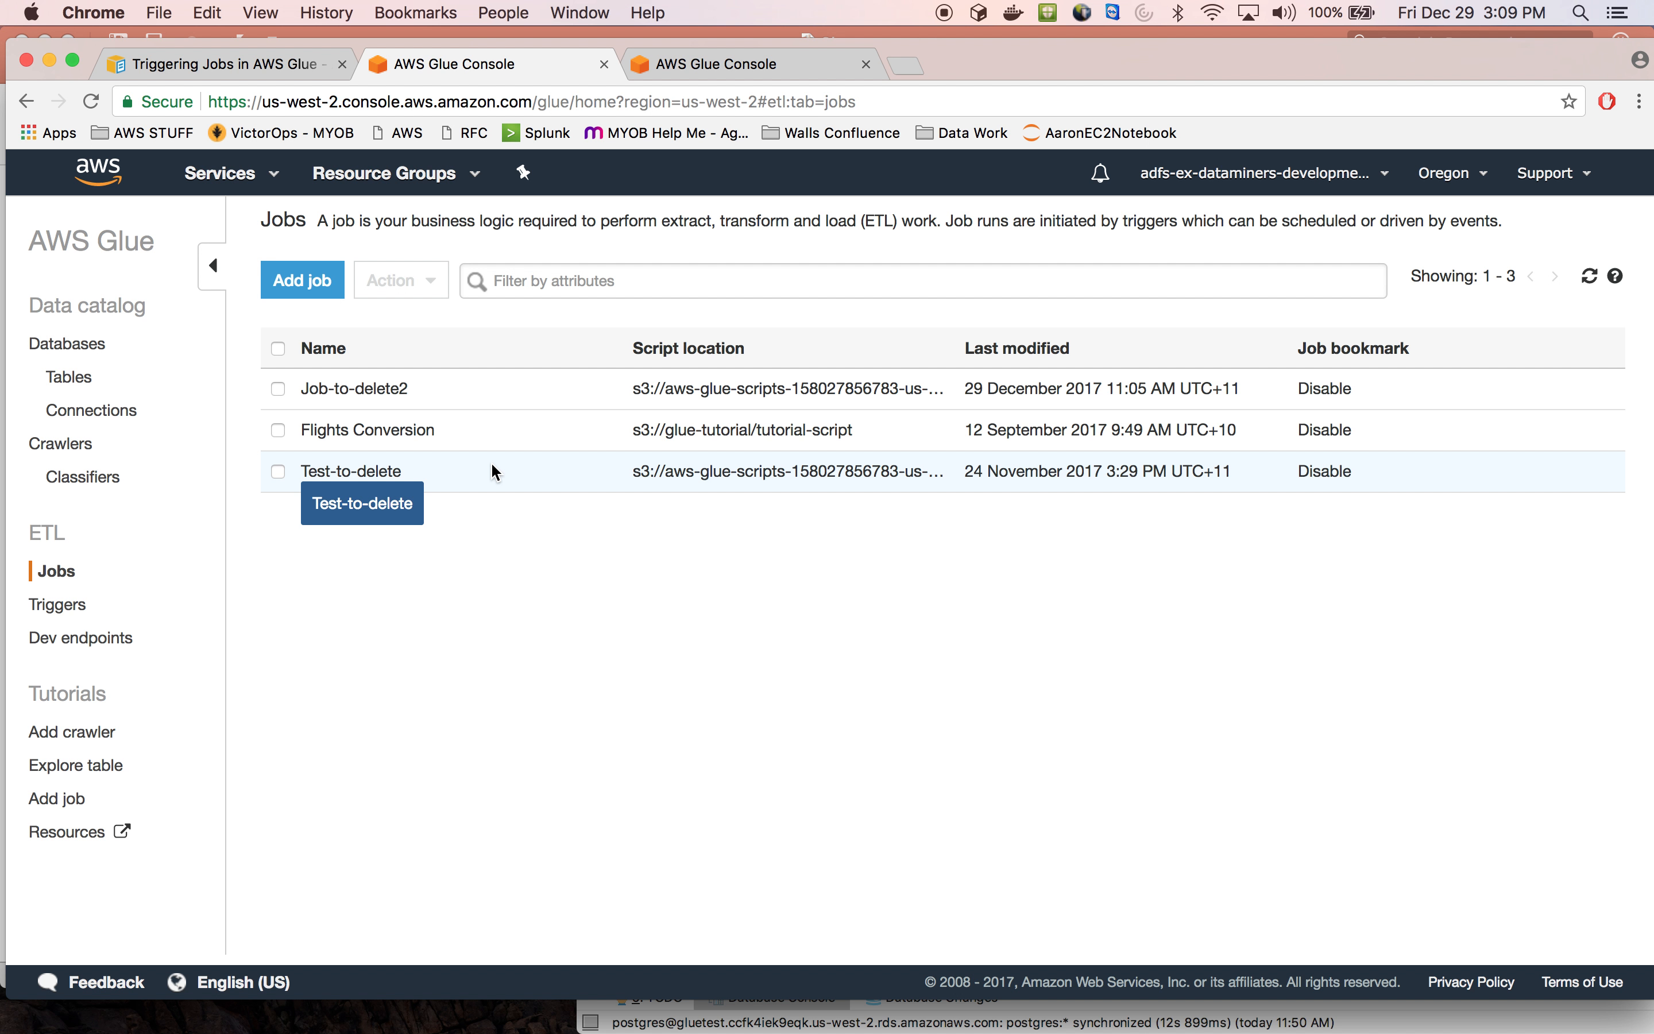
Select the Test-to-delete job, look over the actions available for it, and deselect it
left_click(454, 467)
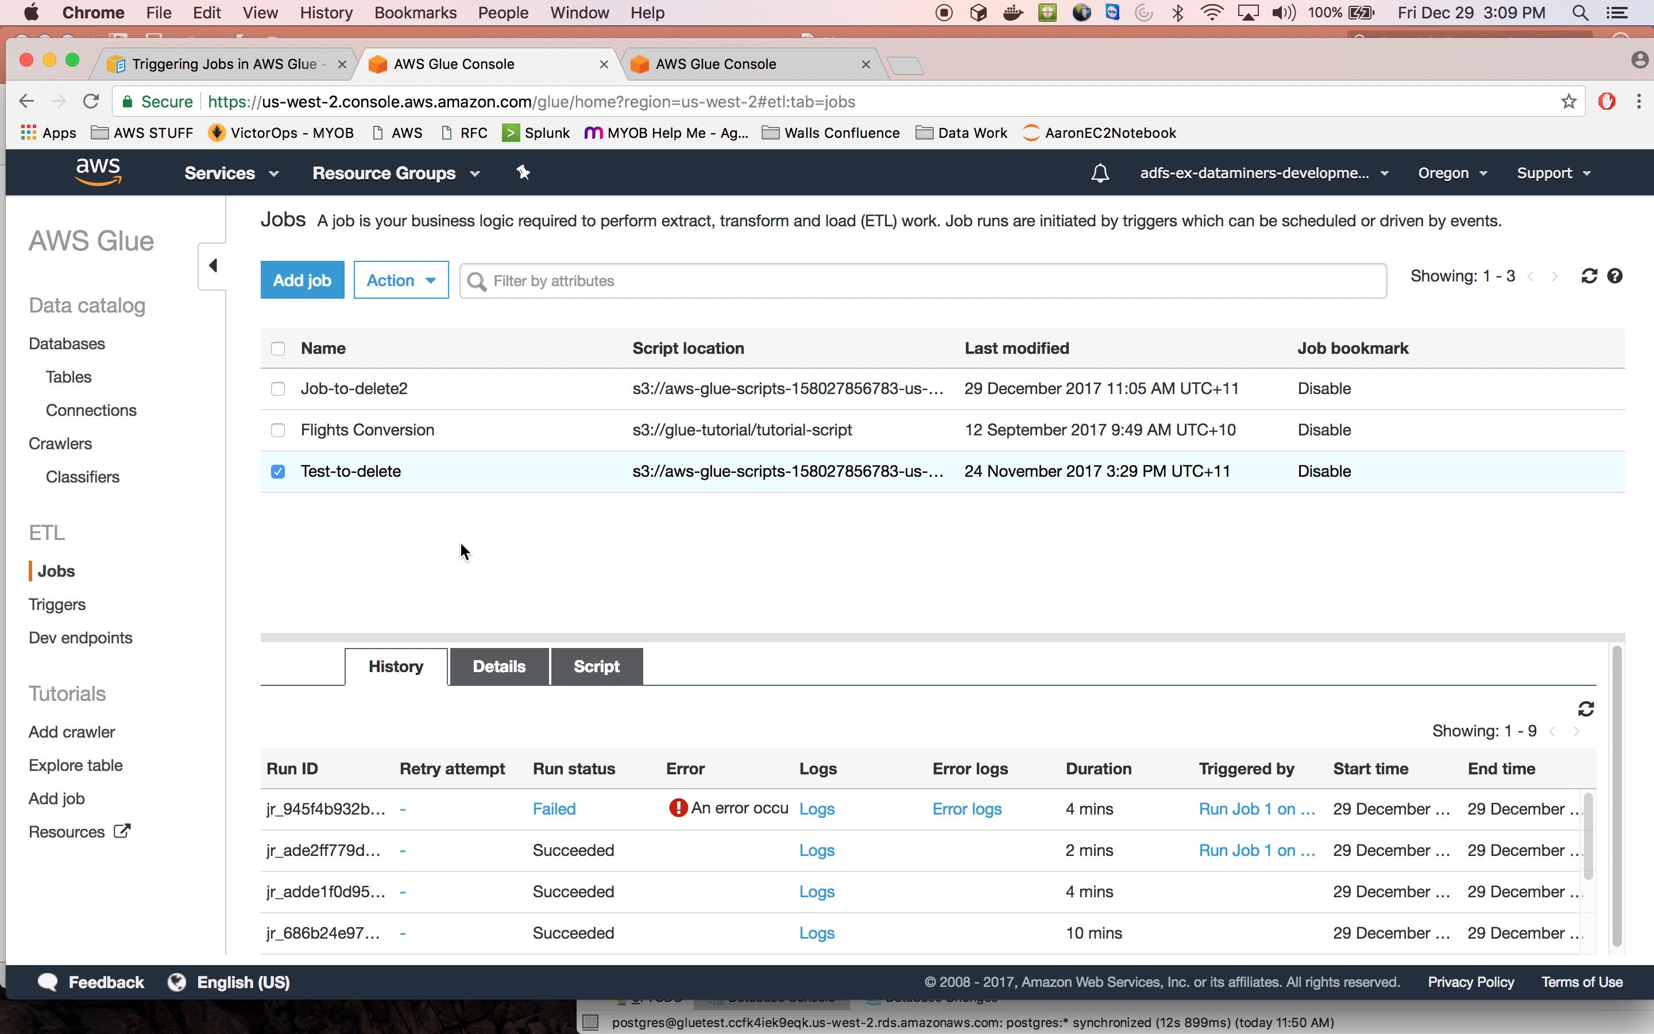
left_click(431, 285)
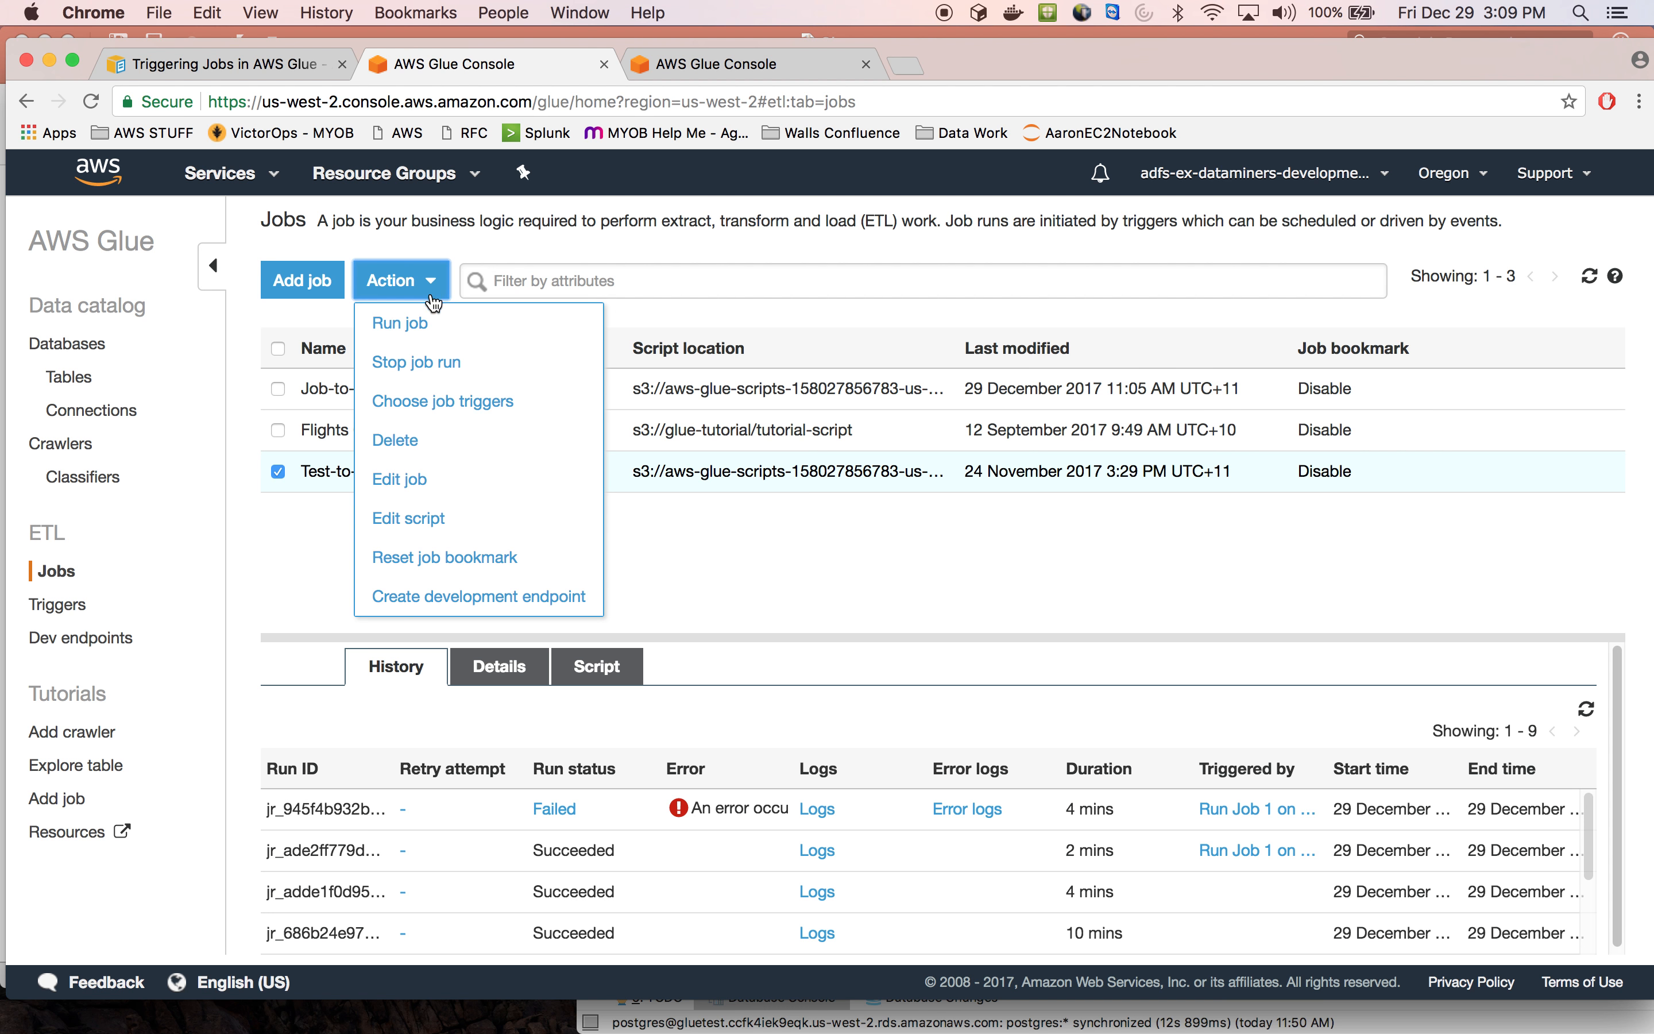
left_click(801, 589)
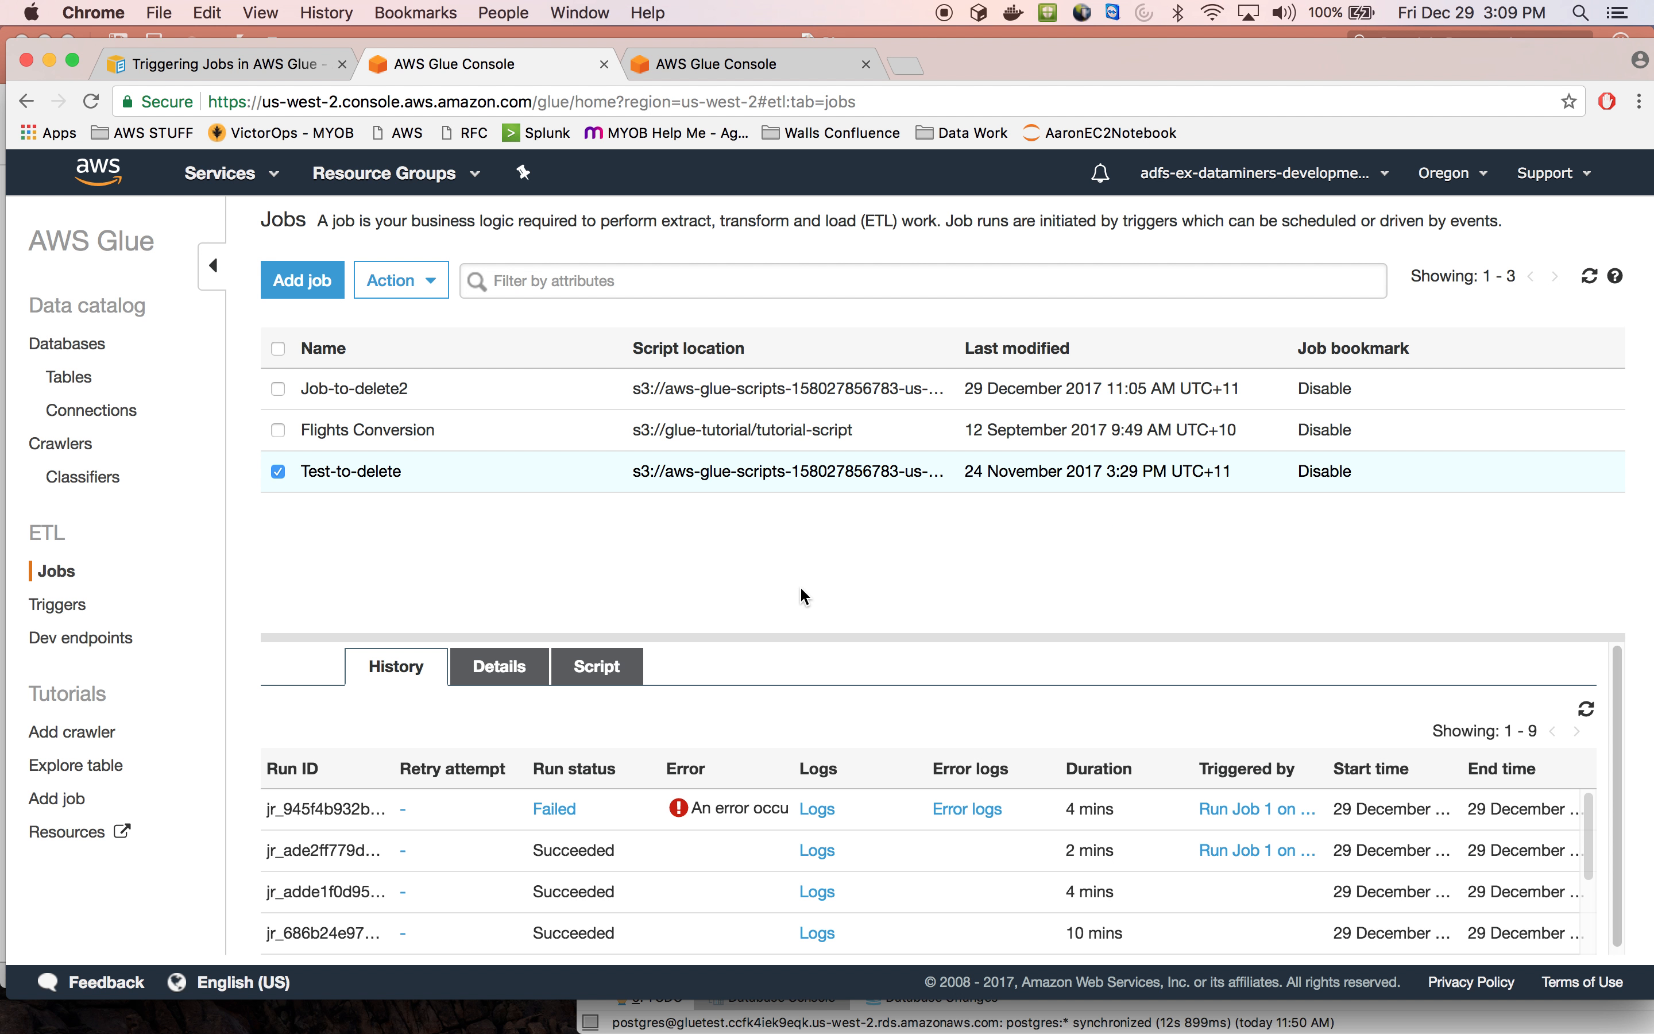
left_click(278, 471)
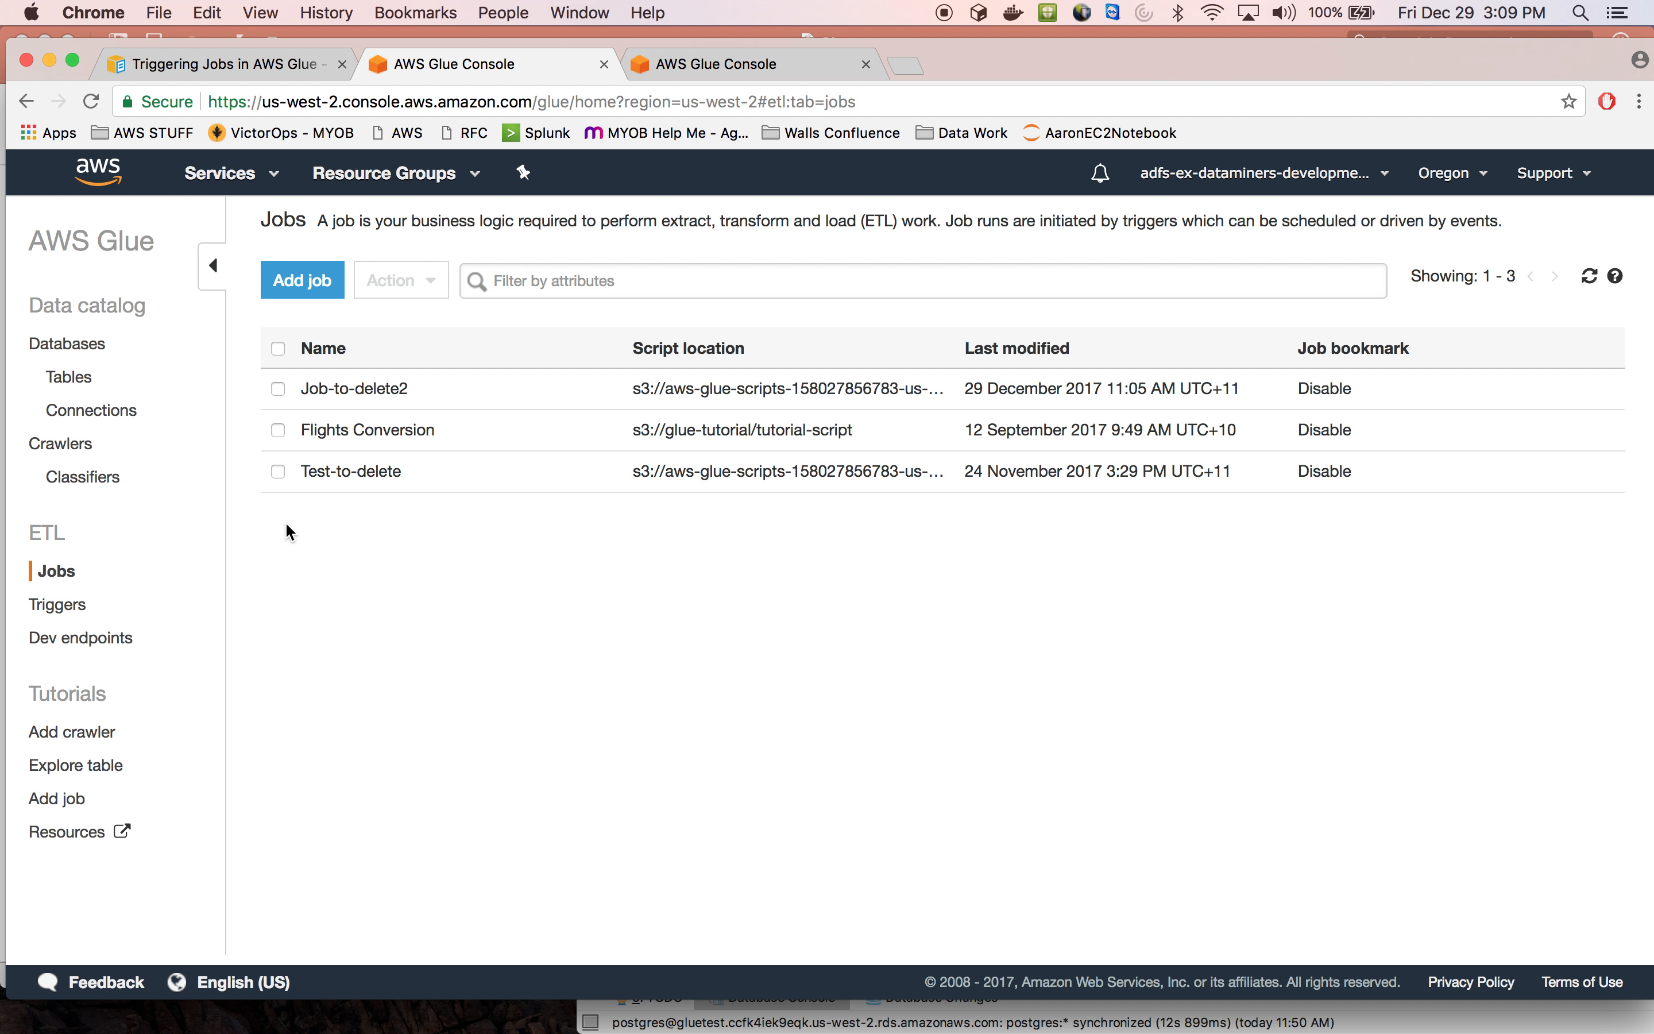
Review the Glue triggers list and open the details of the Run Job 1 on demand trigger
left_click(72, 606)
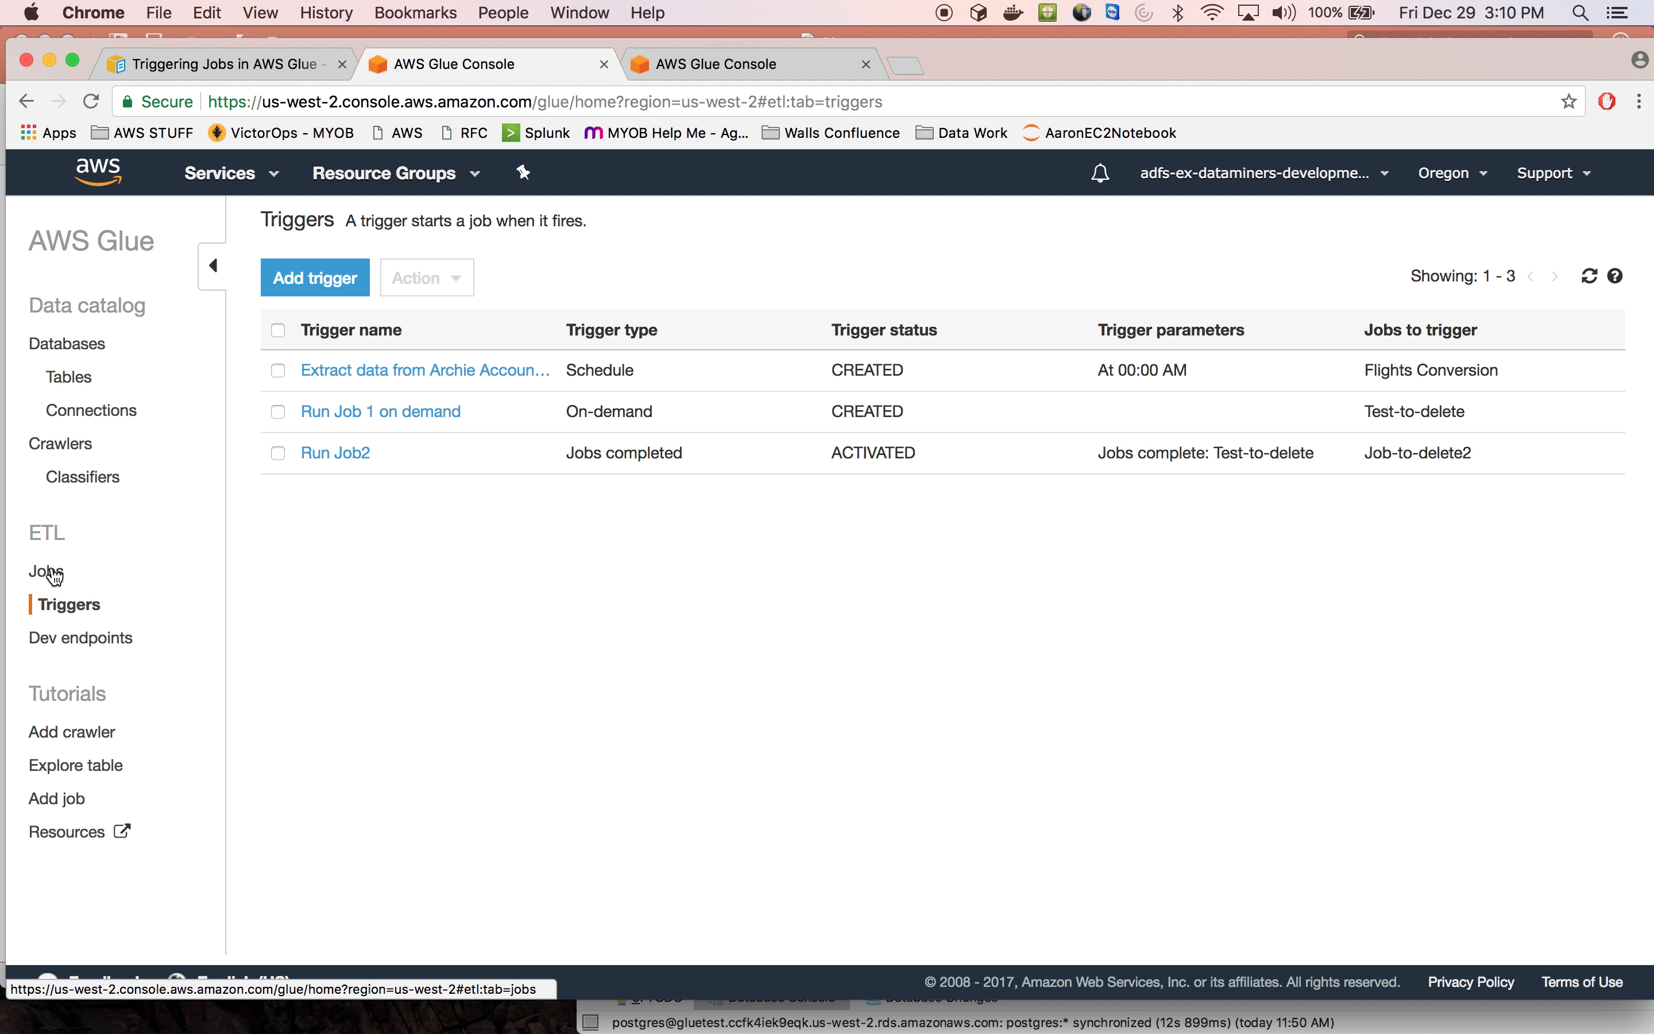
left_click(414, 407)
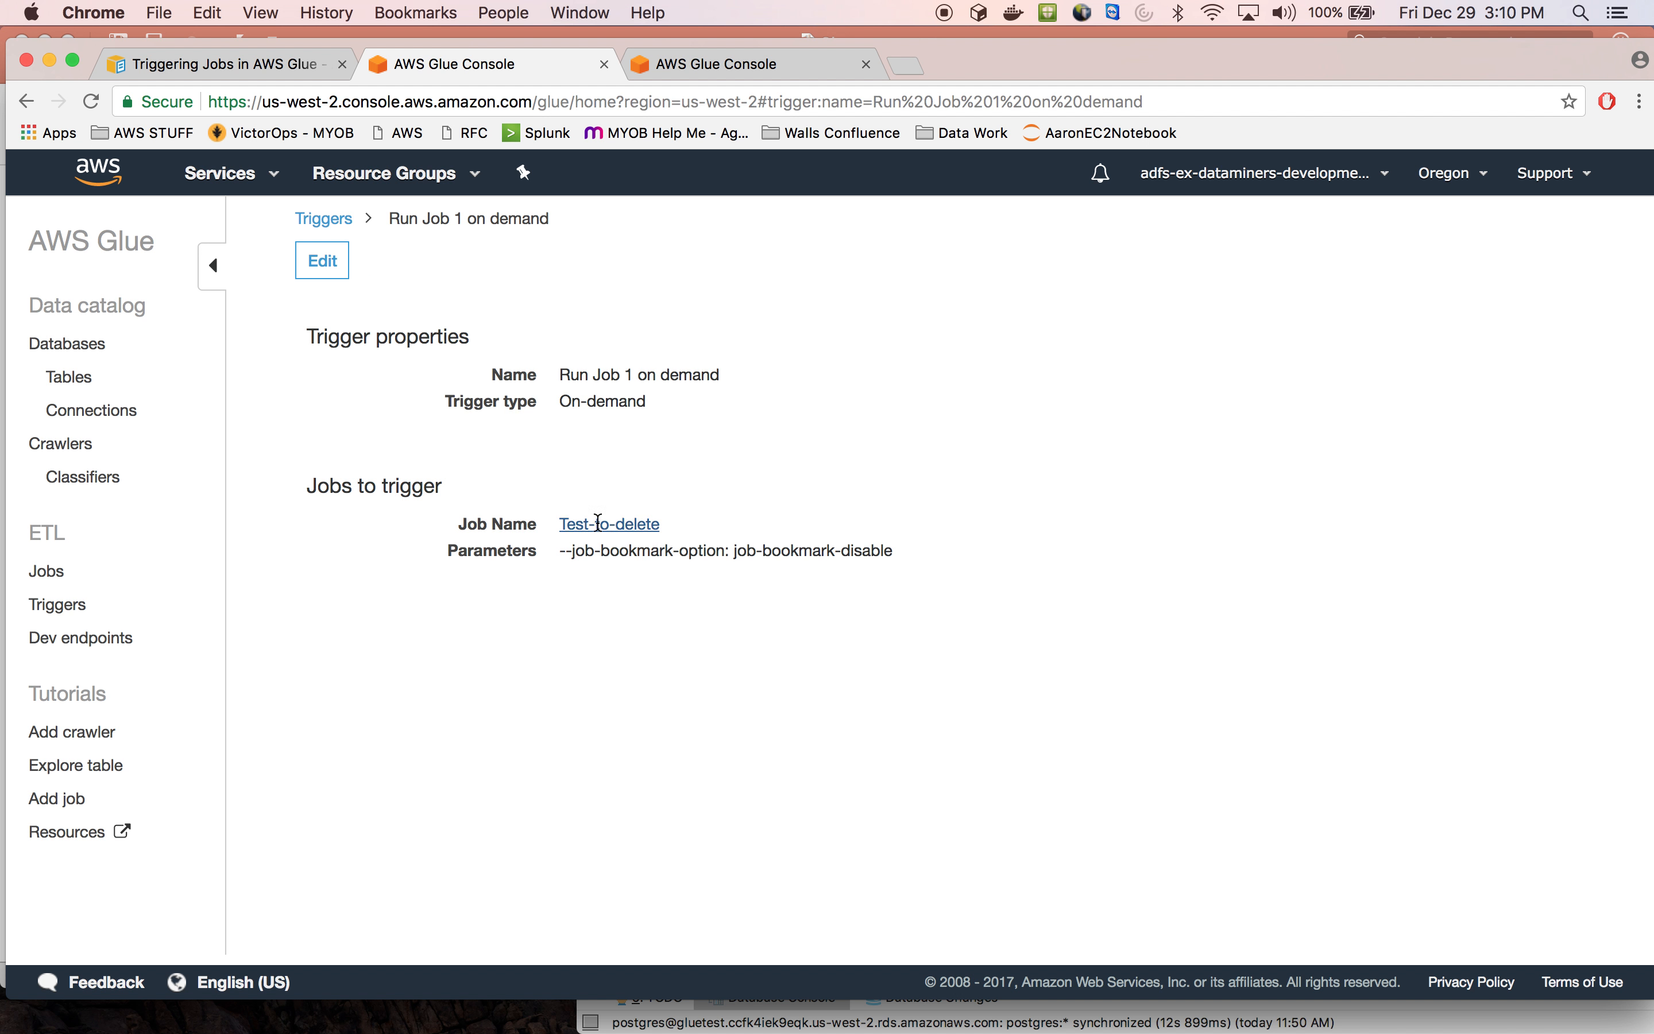
Review the details of the Run Job2 trigger, glance at the jobs list, and return to the triggers list
left_click(341, 225)
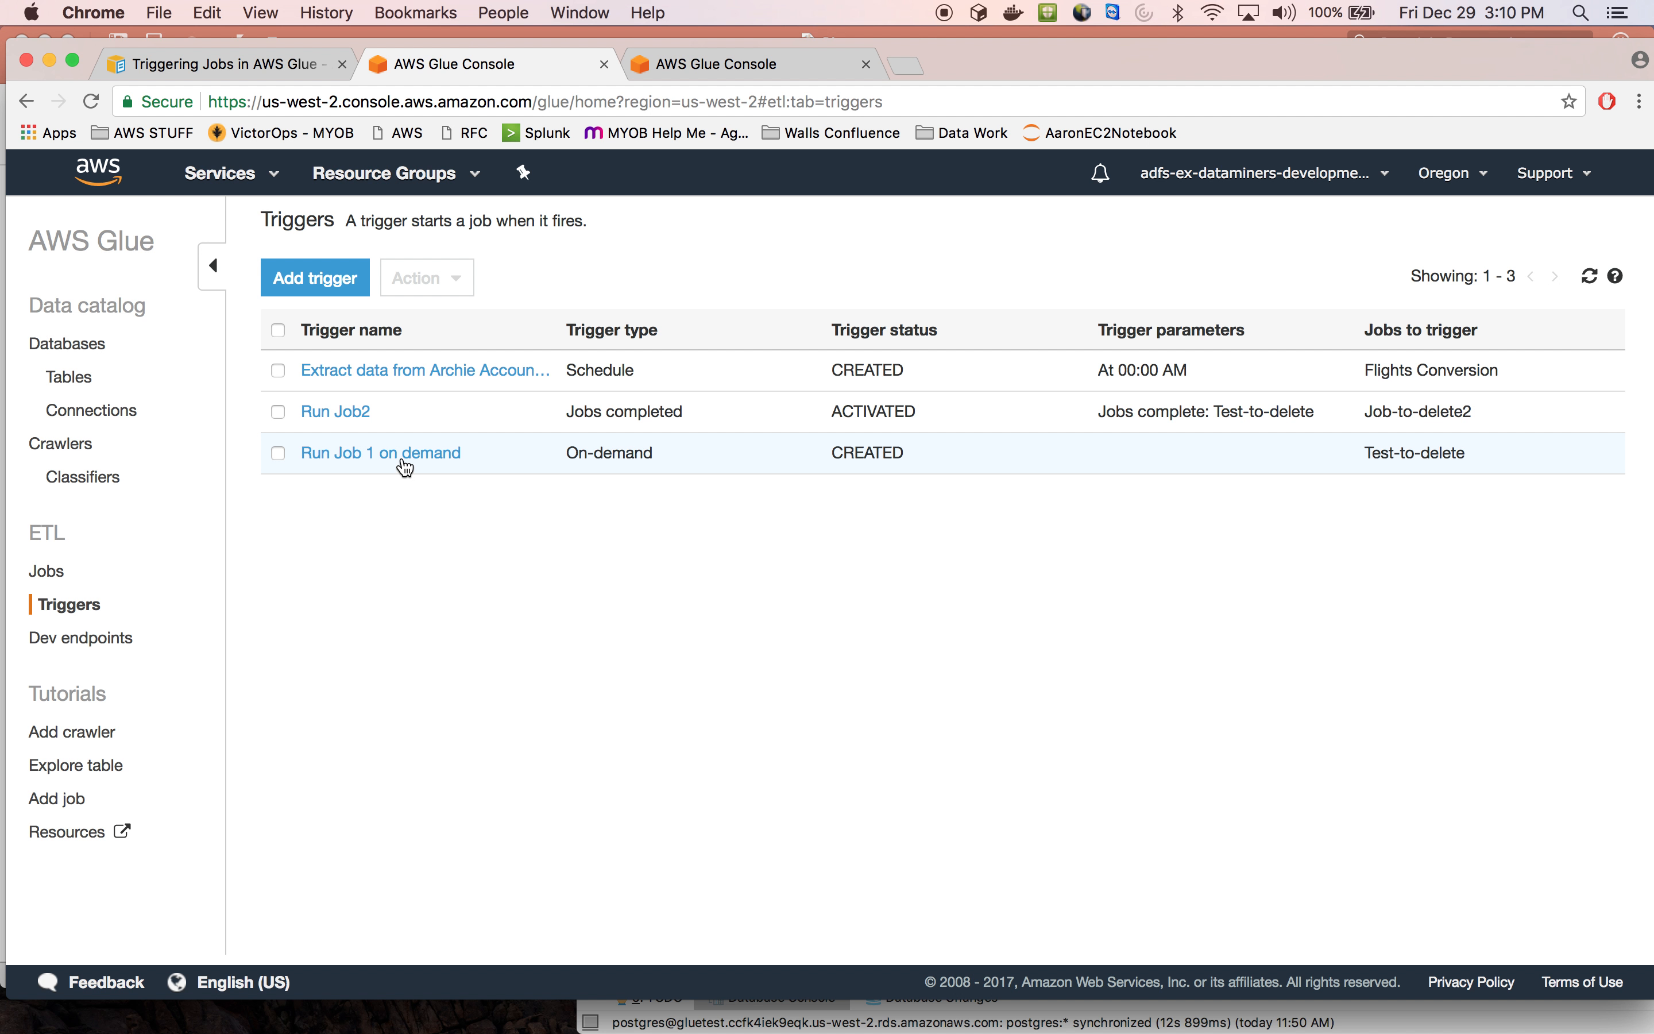
left_click(338, 412)
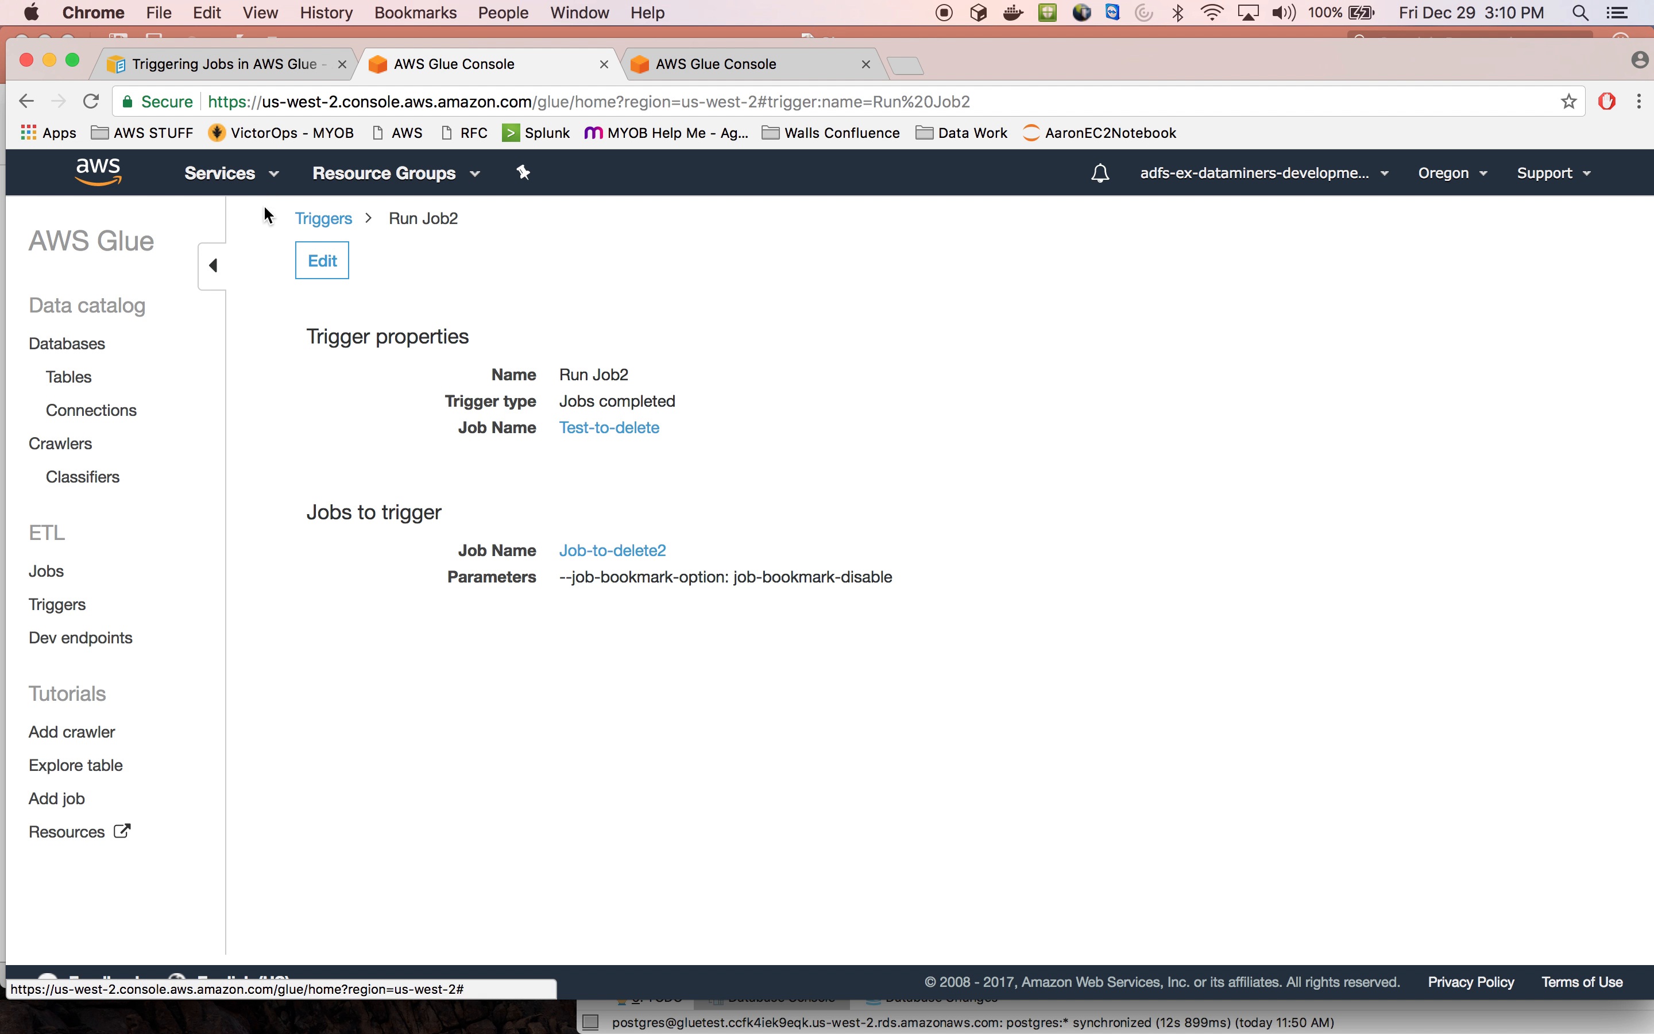
left_click(43, 580)
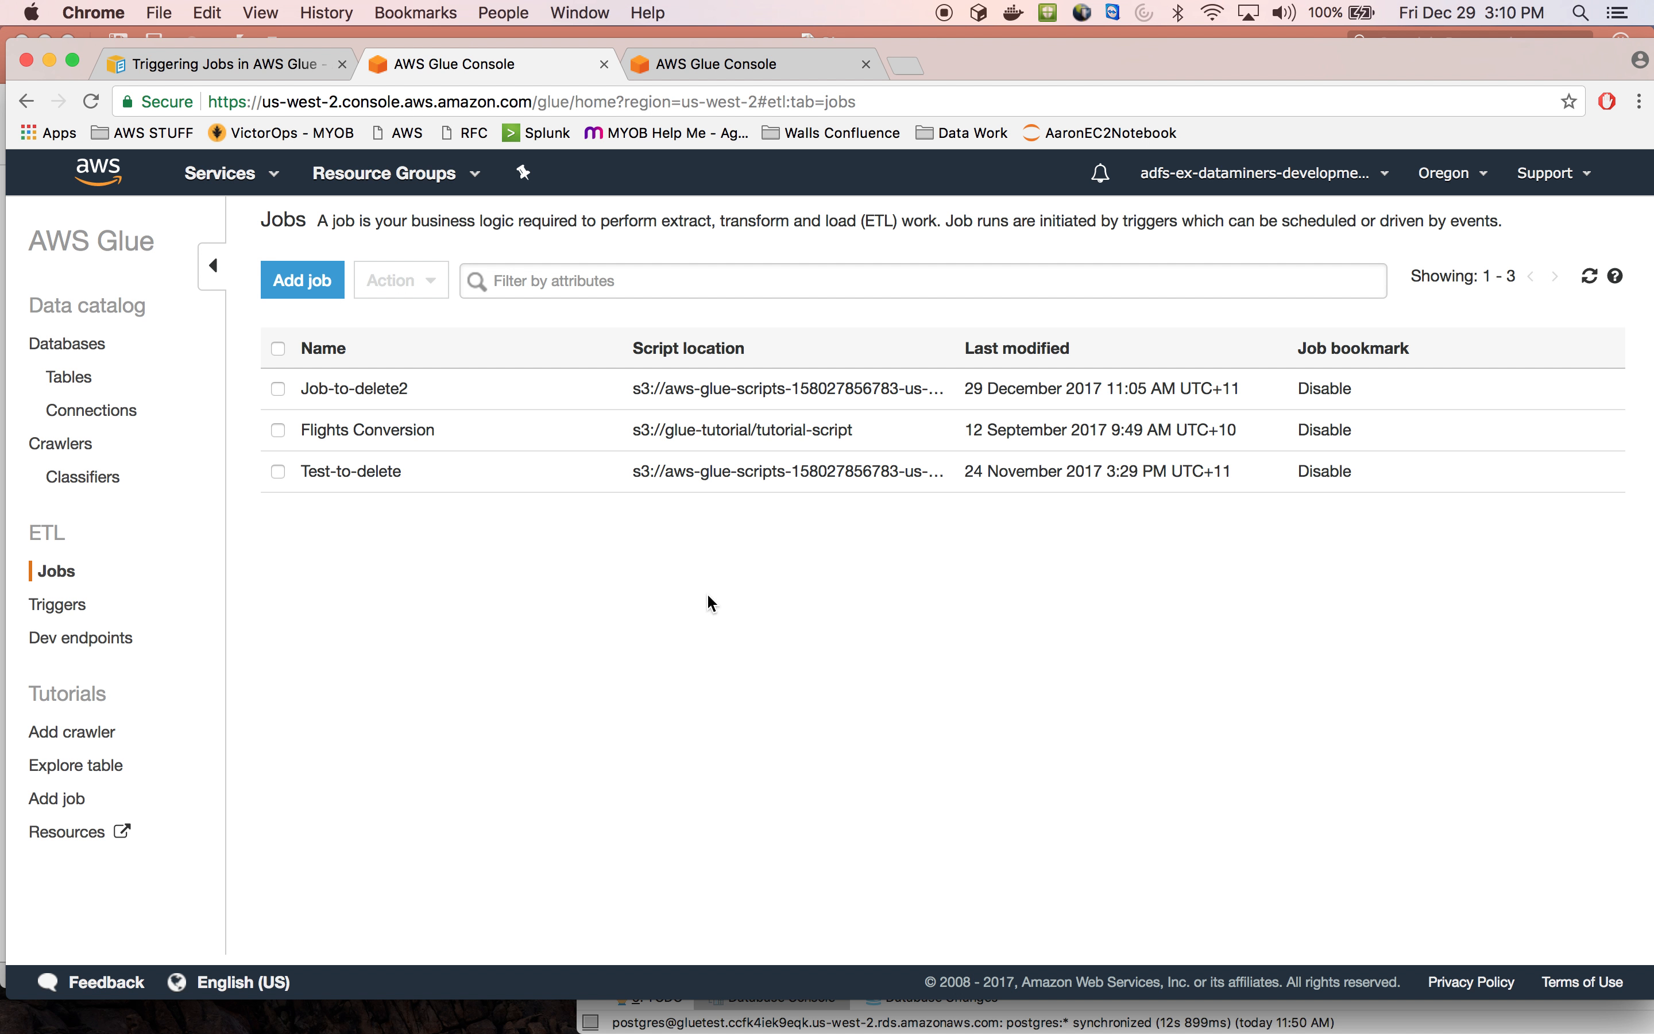
left_click(69, 605)
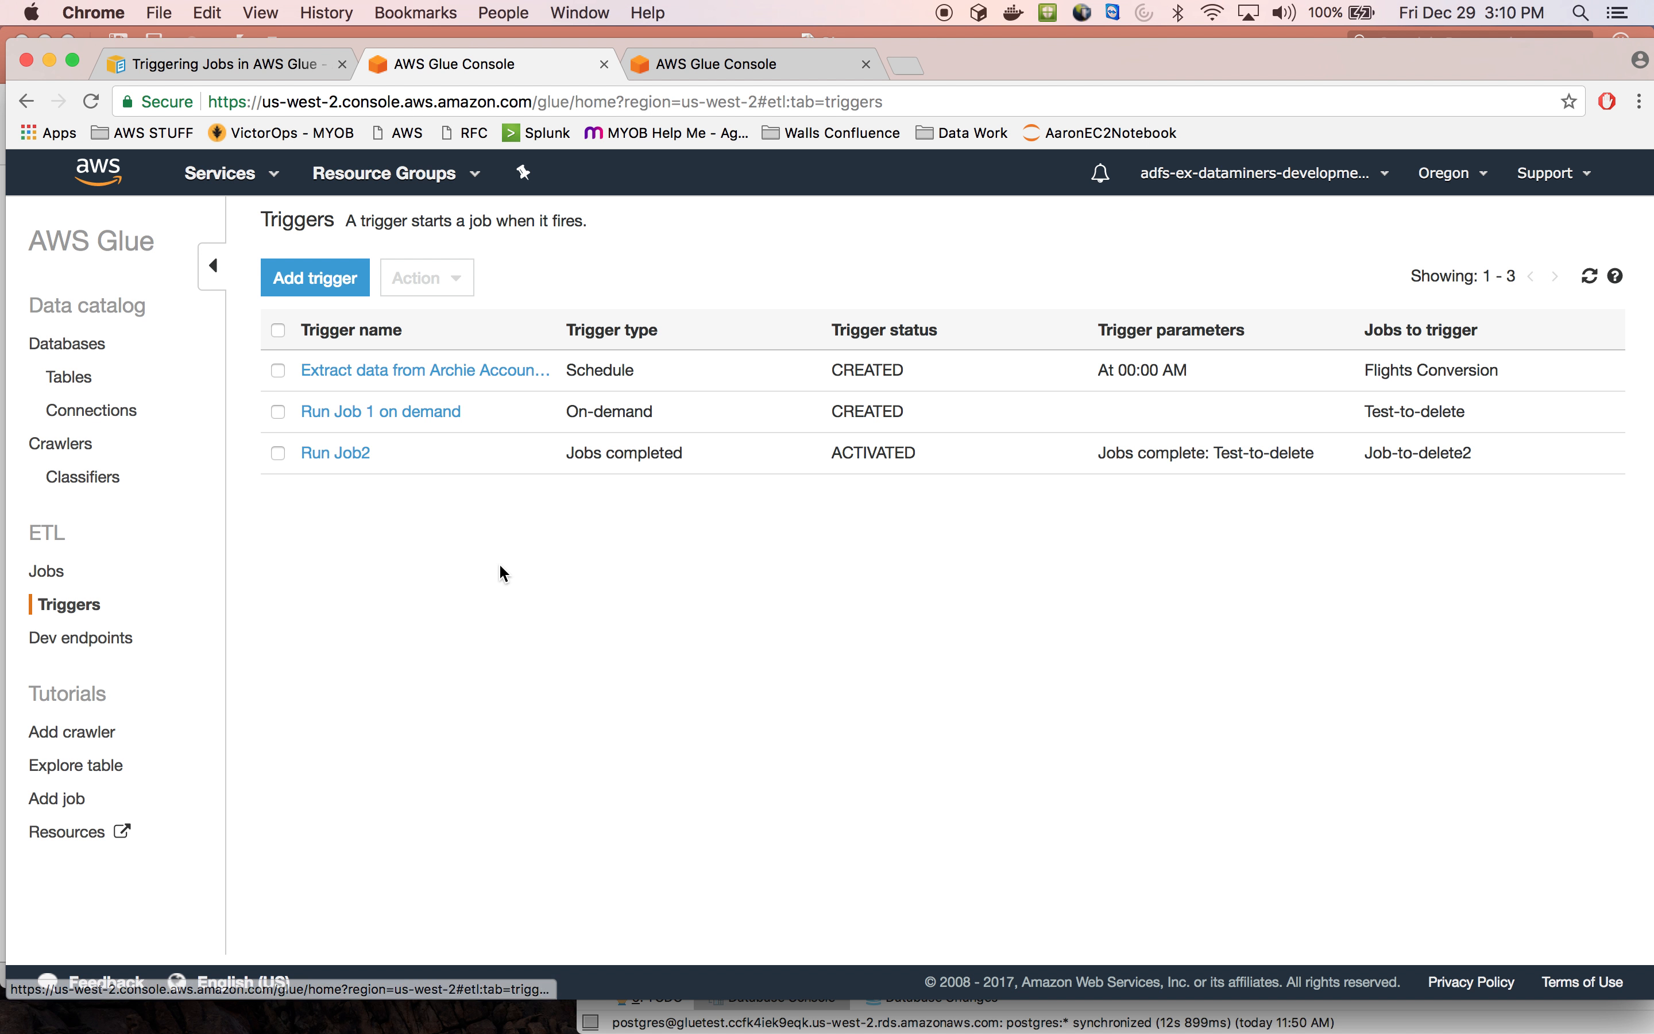
Select the Run Job 1 on demand trigger, widen DataGrip's database tree to read the full postgres table names, and return to Chrome
left_click(282, 412)
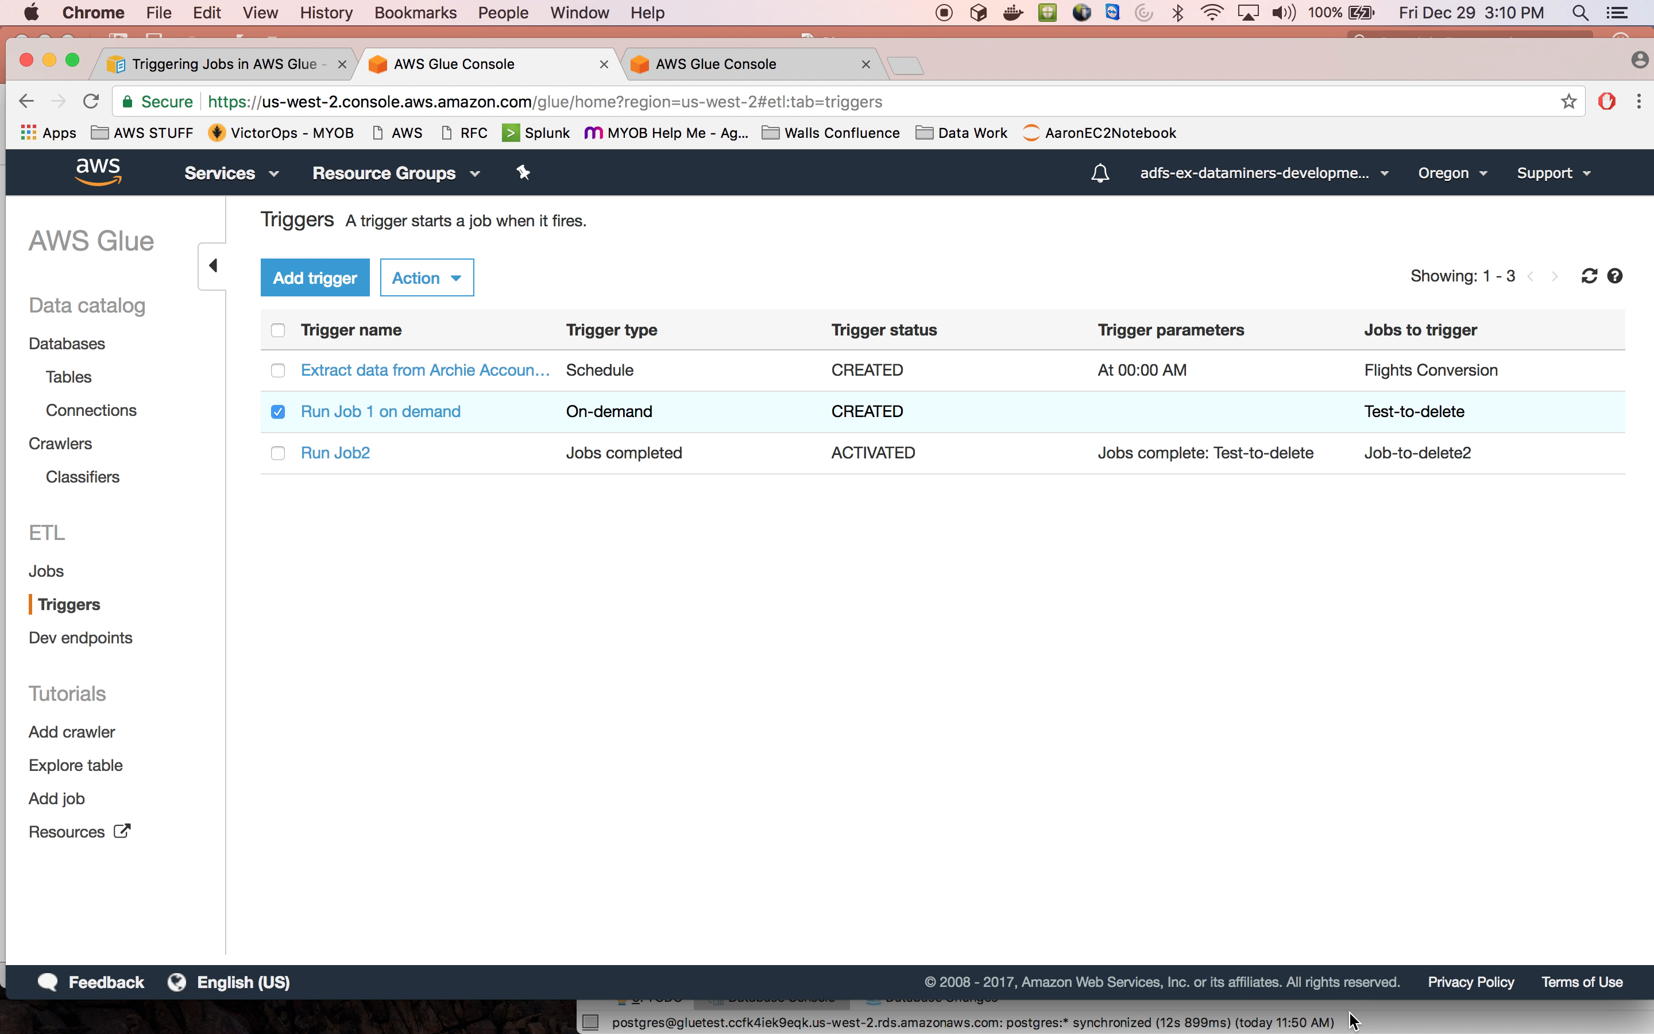
left_click(1366, 1027)
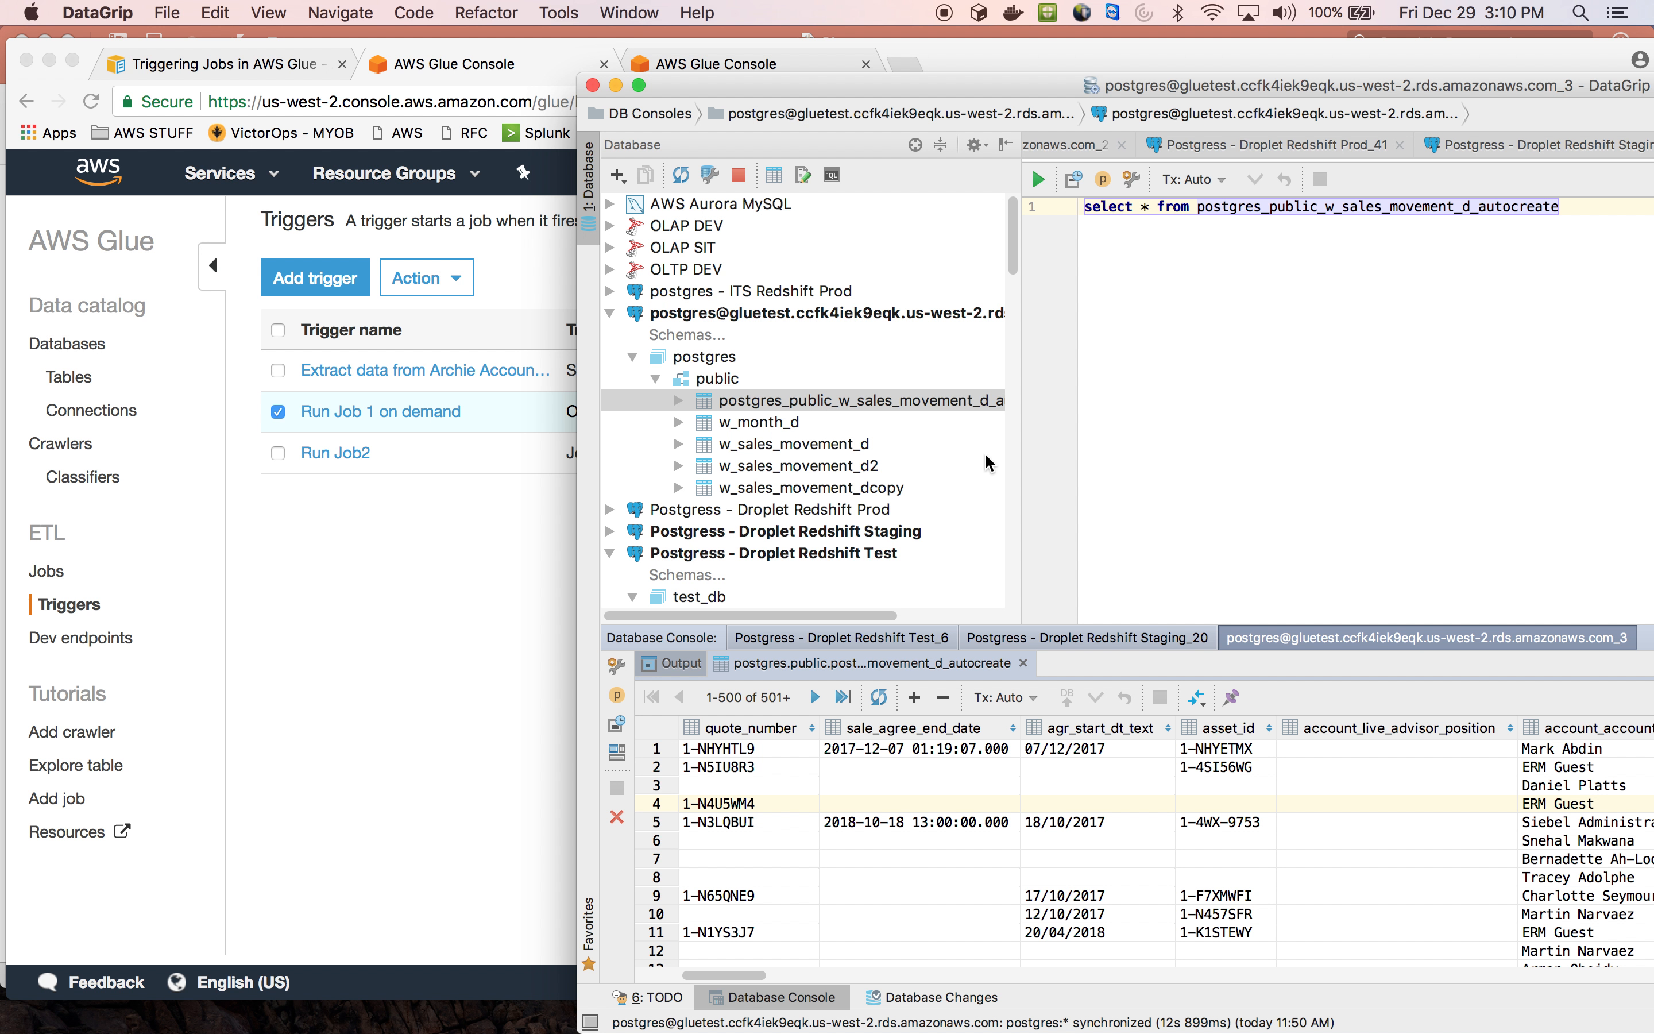
left_click_drag(1021, 428, 1122, 428)
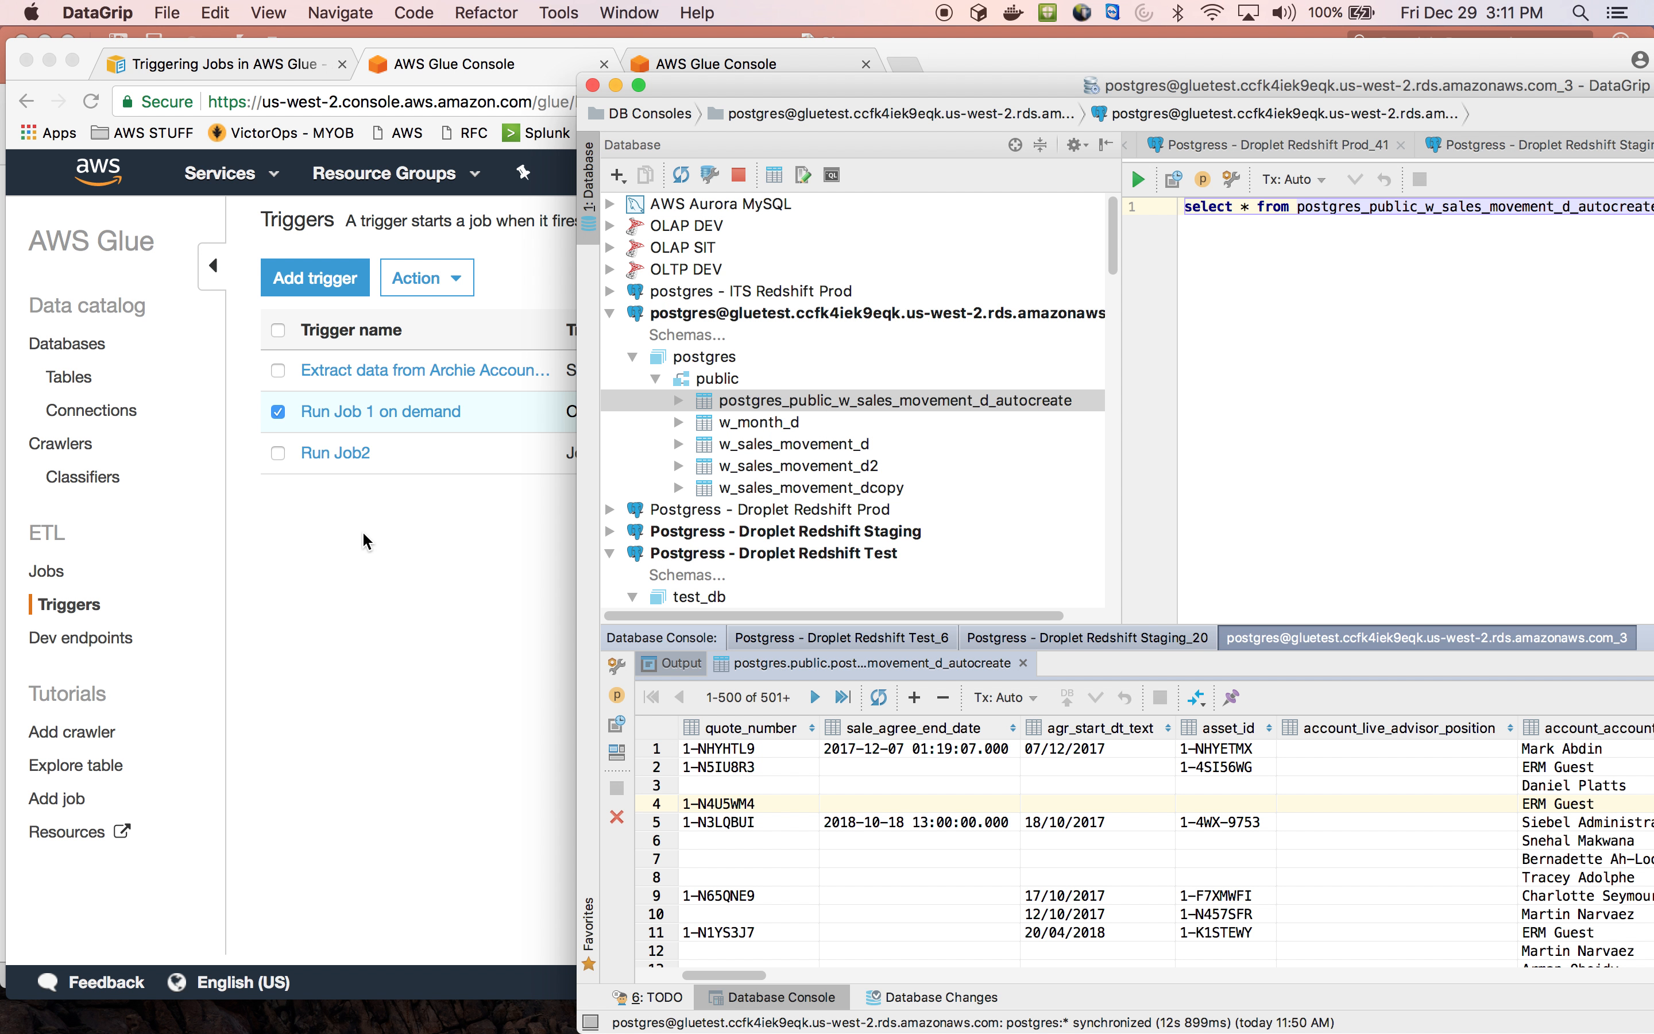
left_click(377, 589)
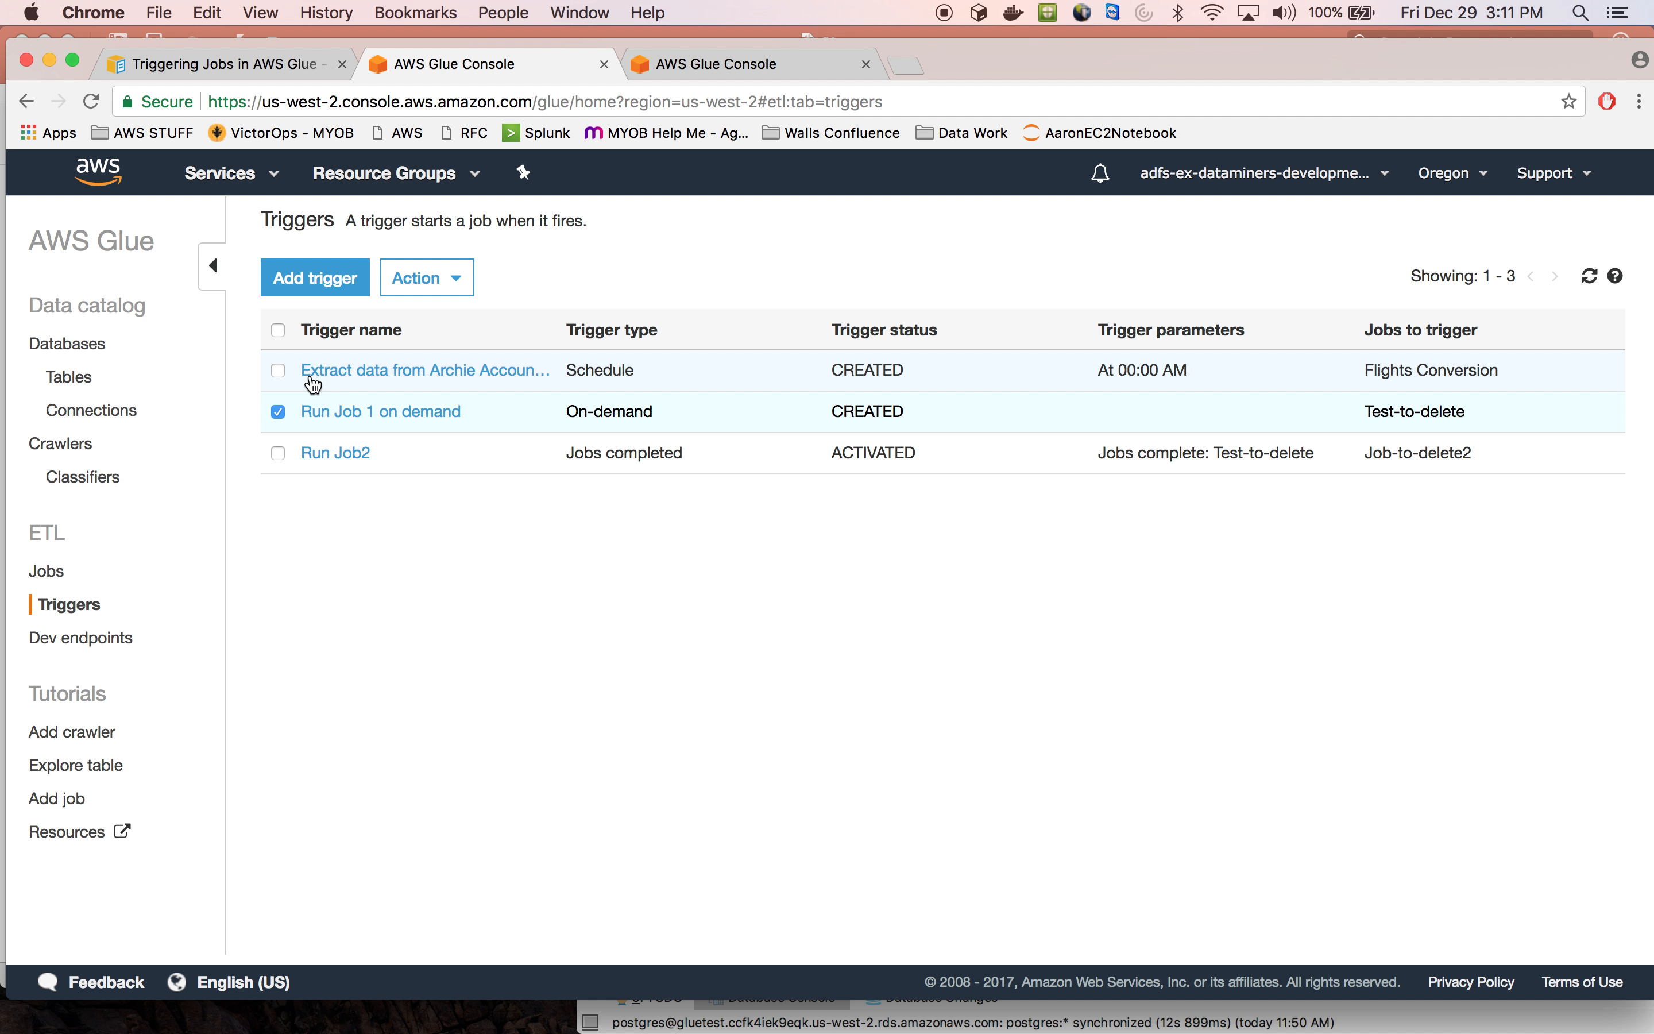
Select the Test-to-delete job and examine its run history, including run statuses, durations, triggers and start times
left_click(48, 572)
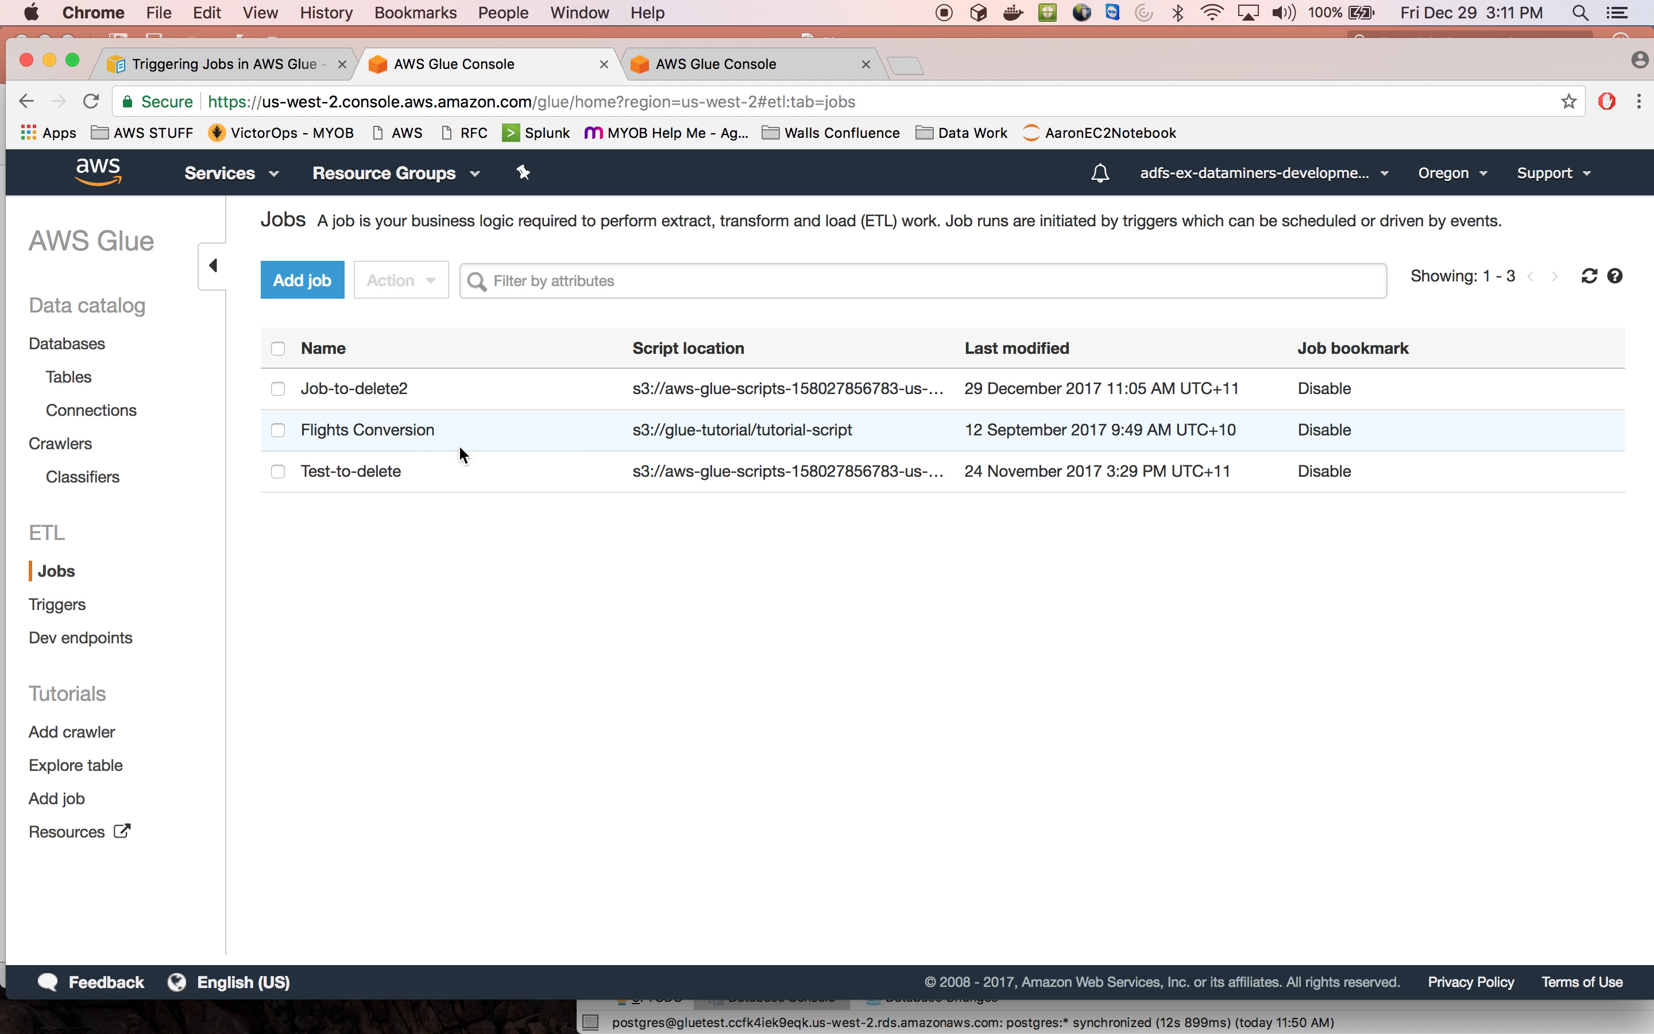
left_click(378, 478)
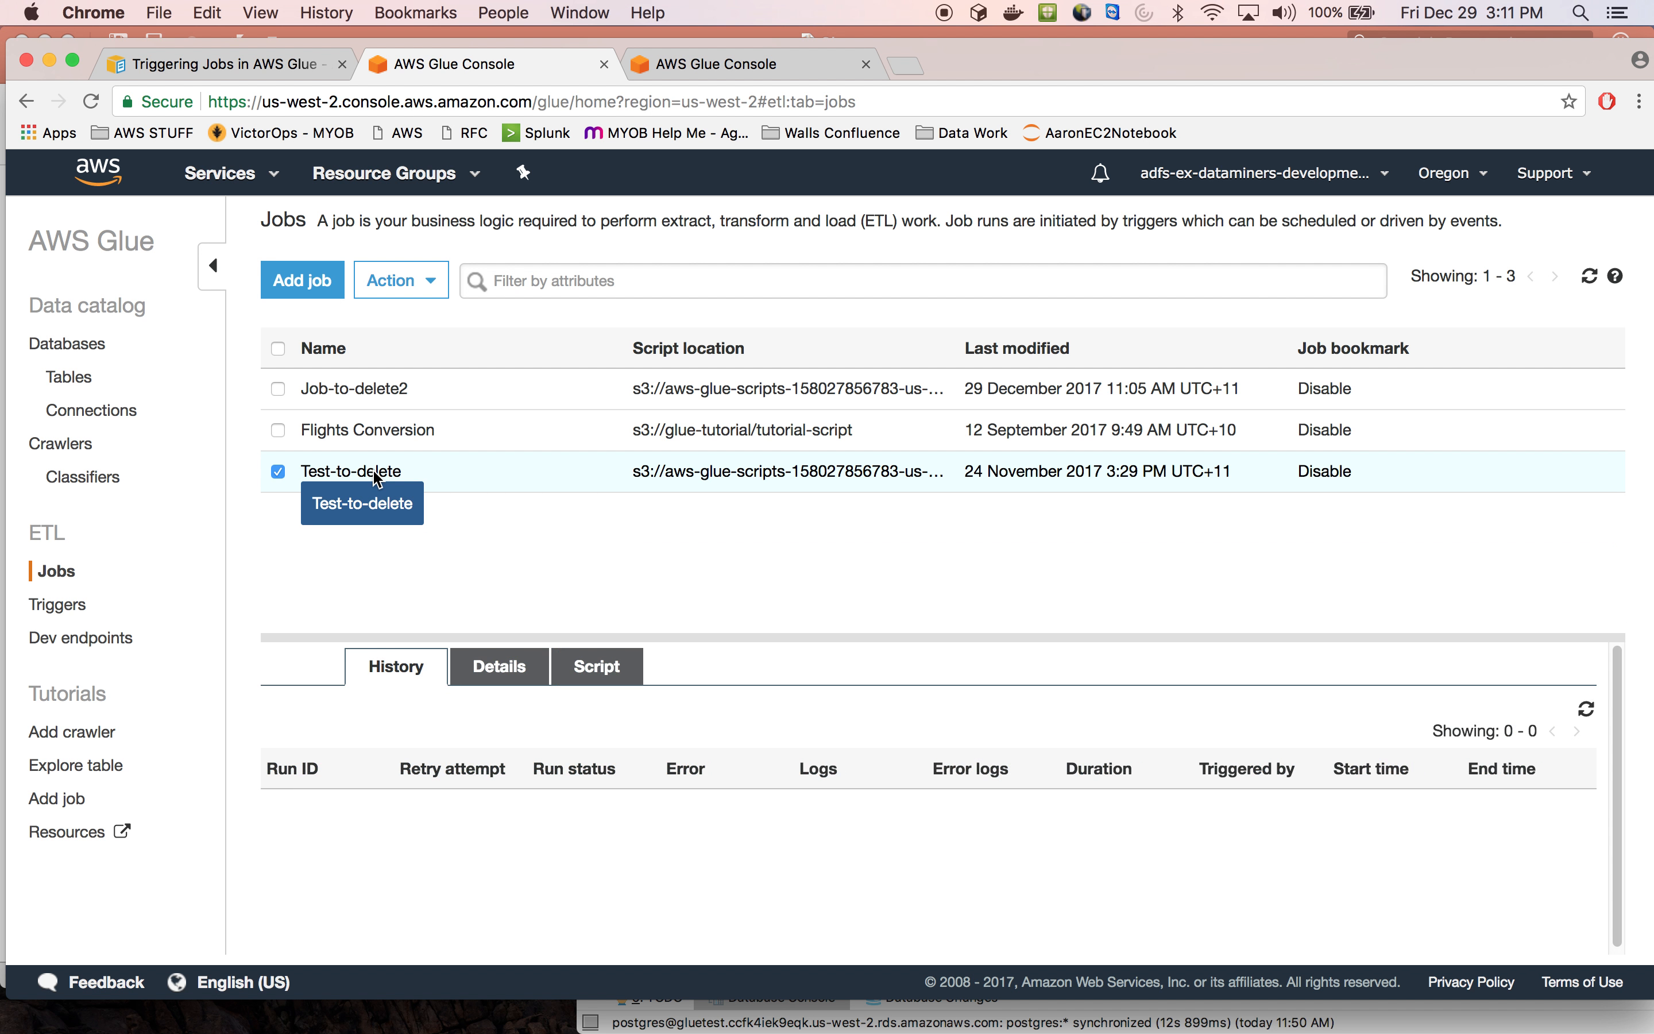
scroll(784, 711, "down", 1)
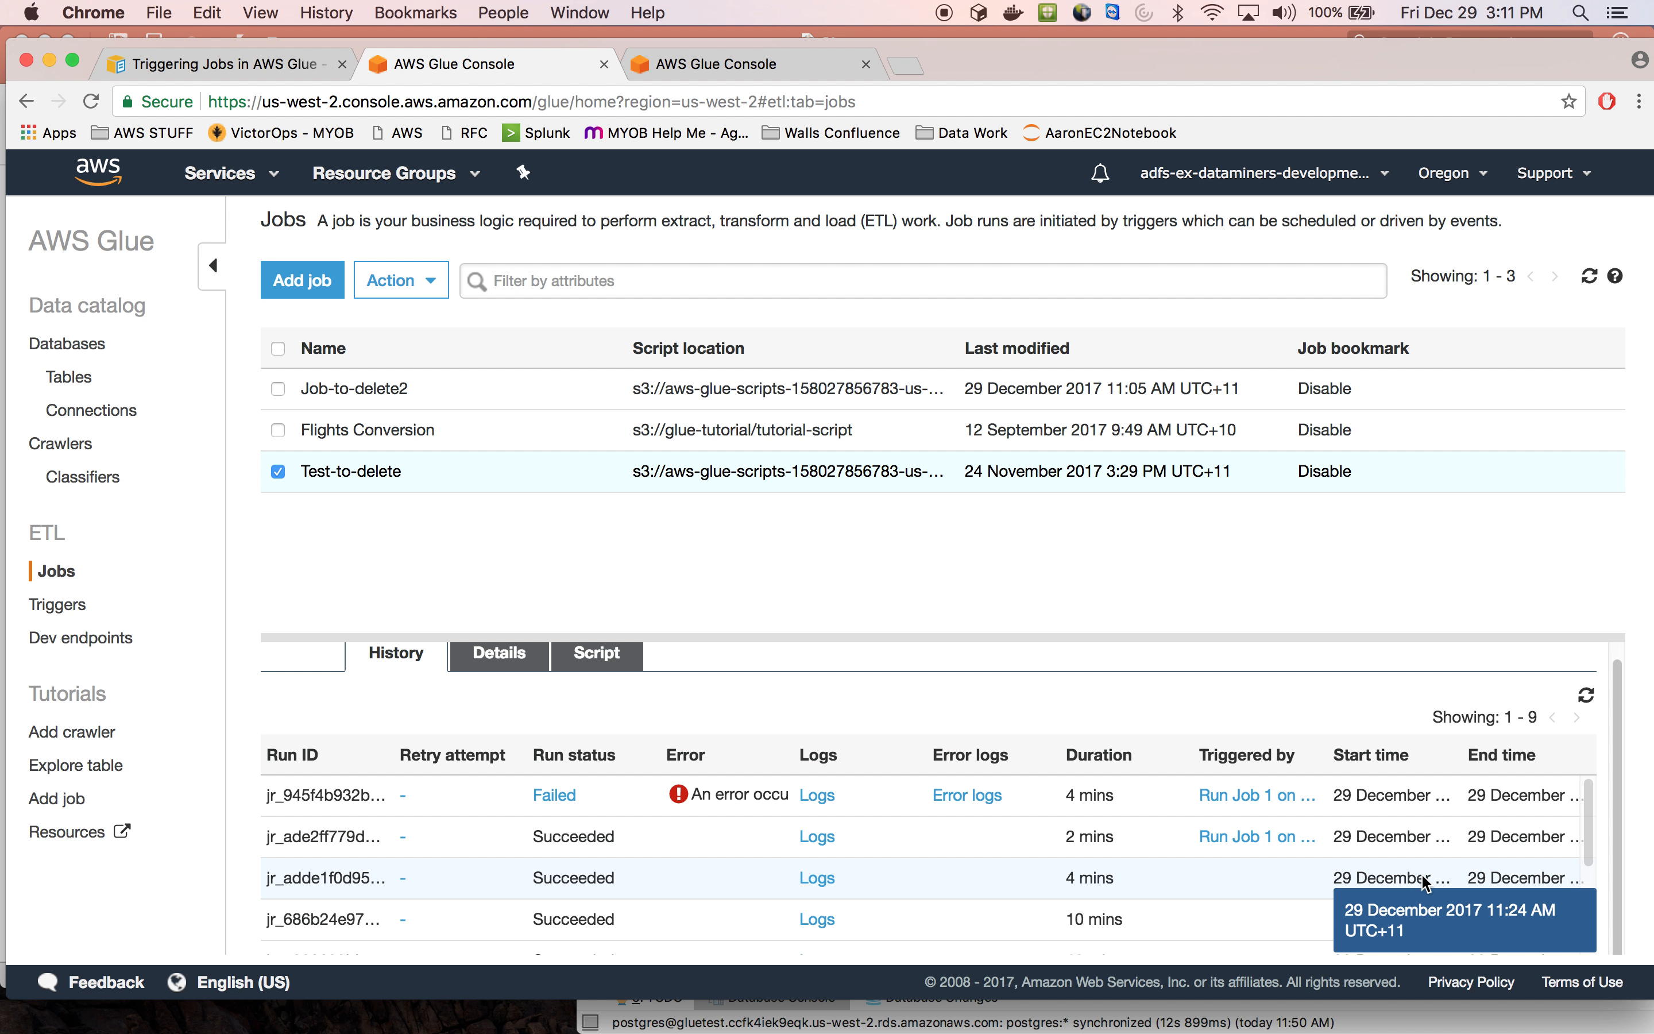
scroll(1424, 878, "down", 3)
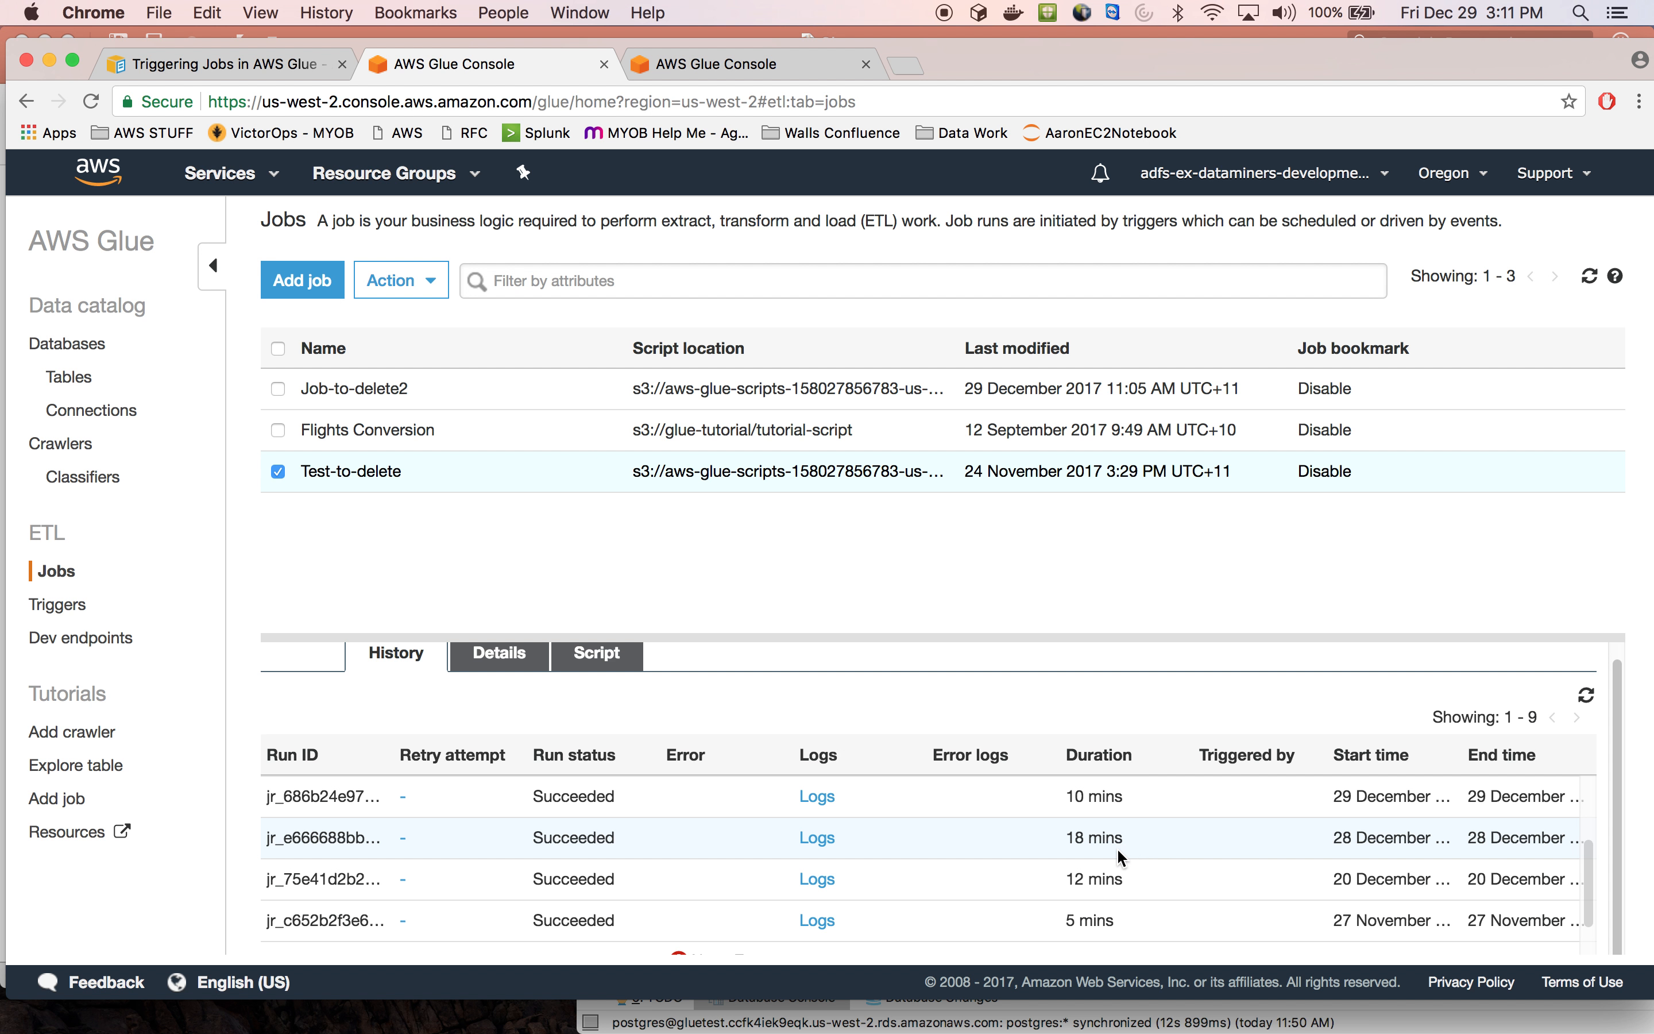
scroll(1118, 852, "down", 2)
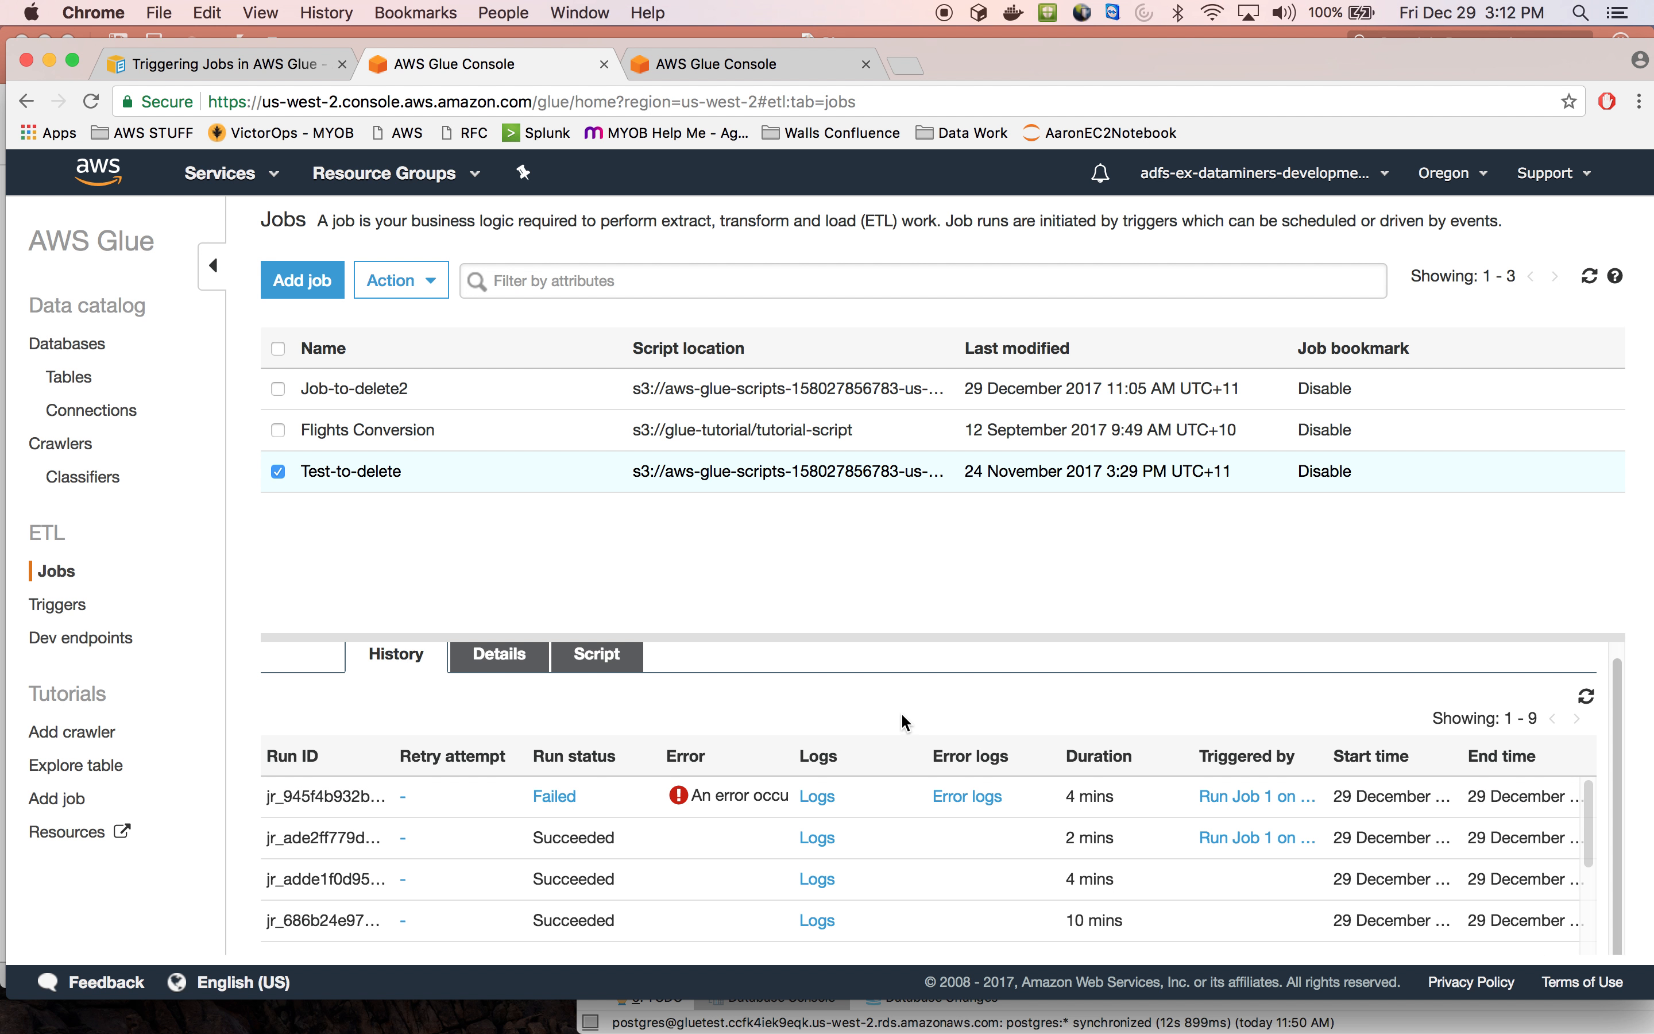
scroll(901, 712, "up", 1)
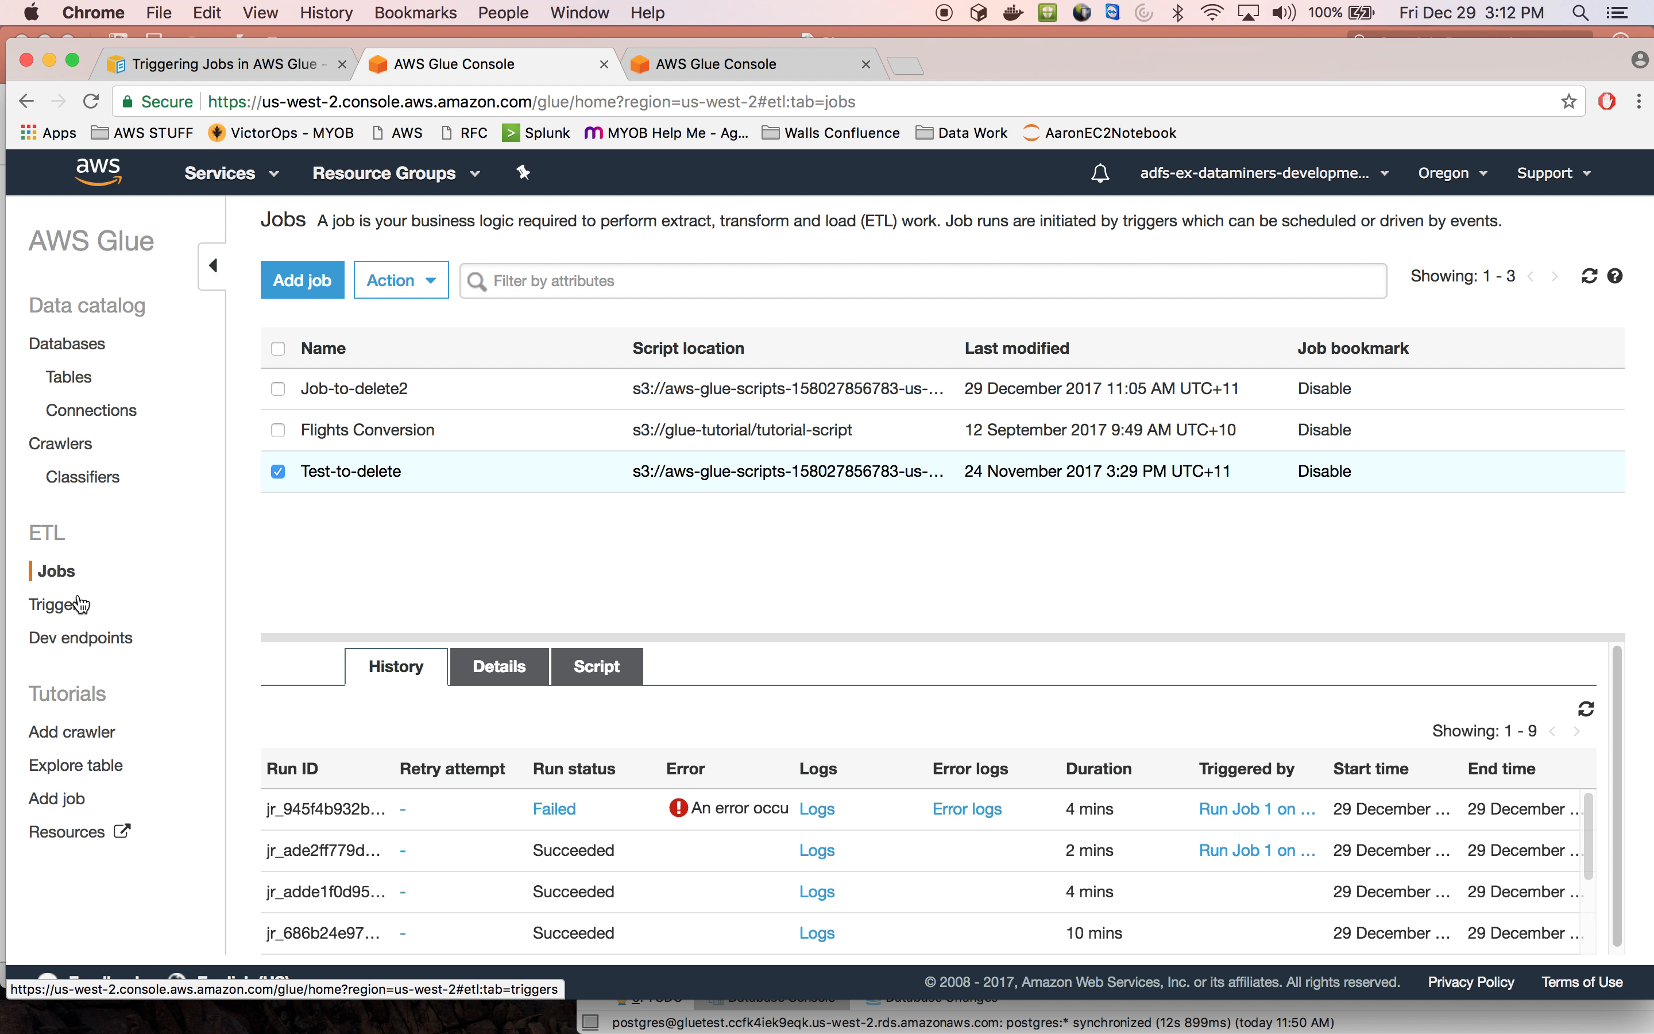
Open the Test-to-delete script in the editor, glance over the open windows, and close the script editor
left_click(611, 670)
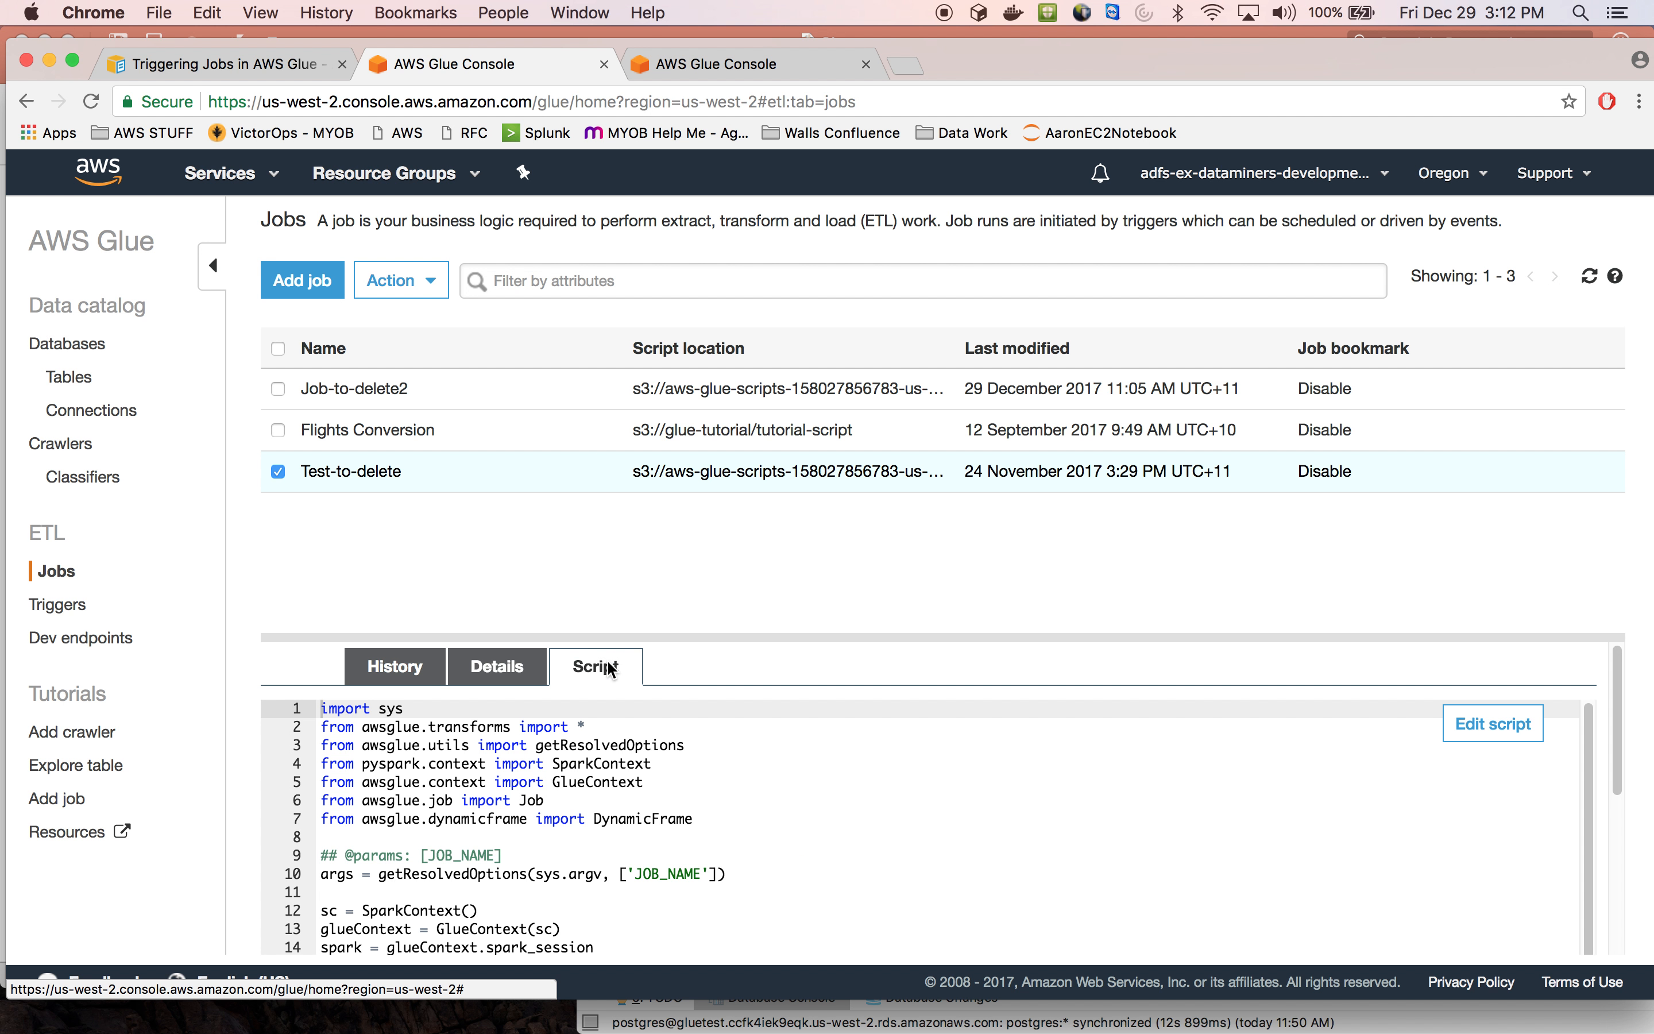
left_click(1476, 726)
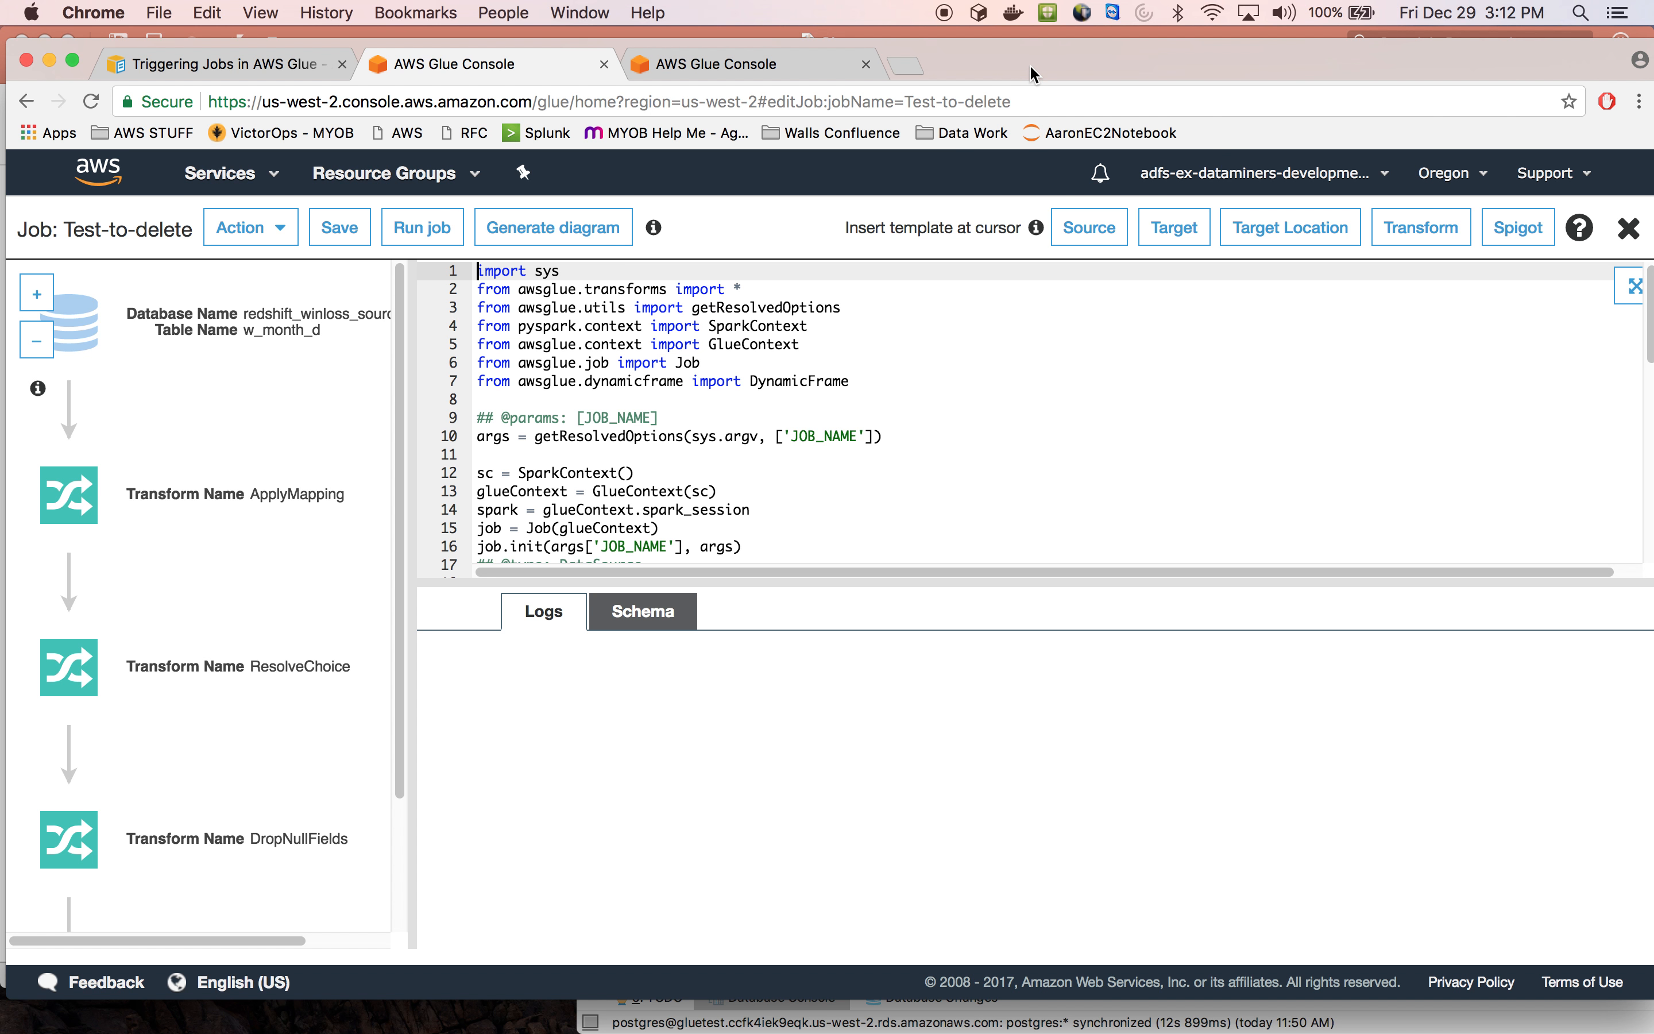
key("ctrl+Up")
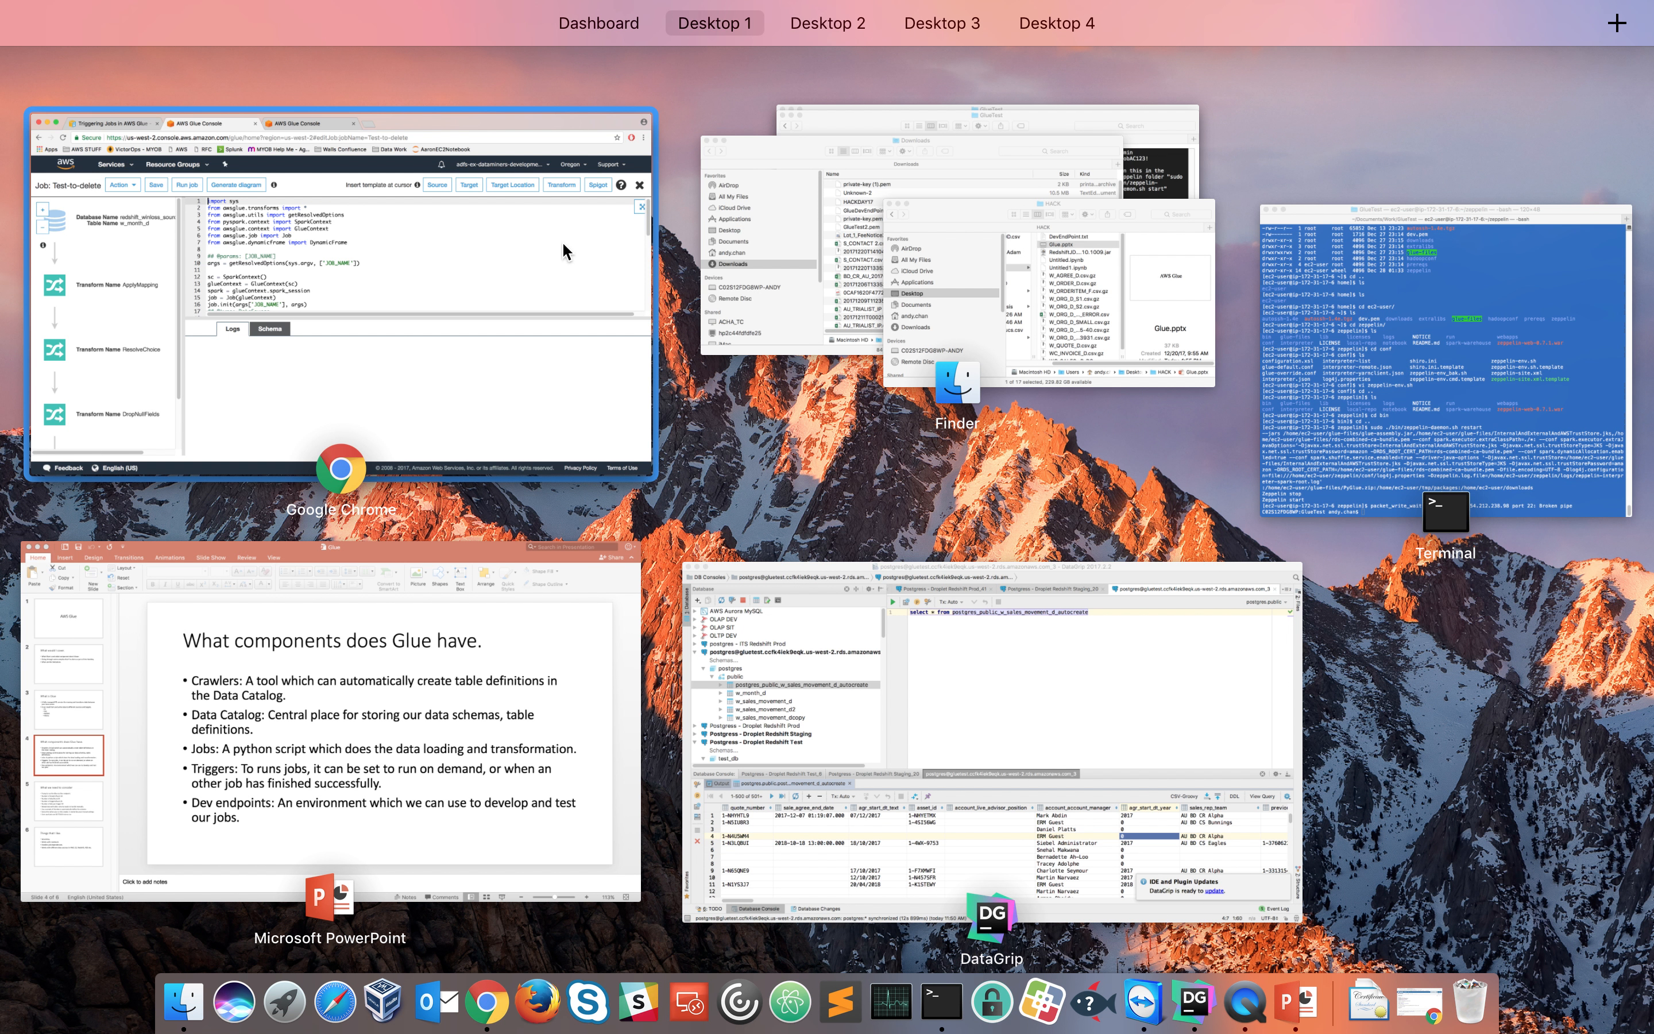
left_click(463, 266)
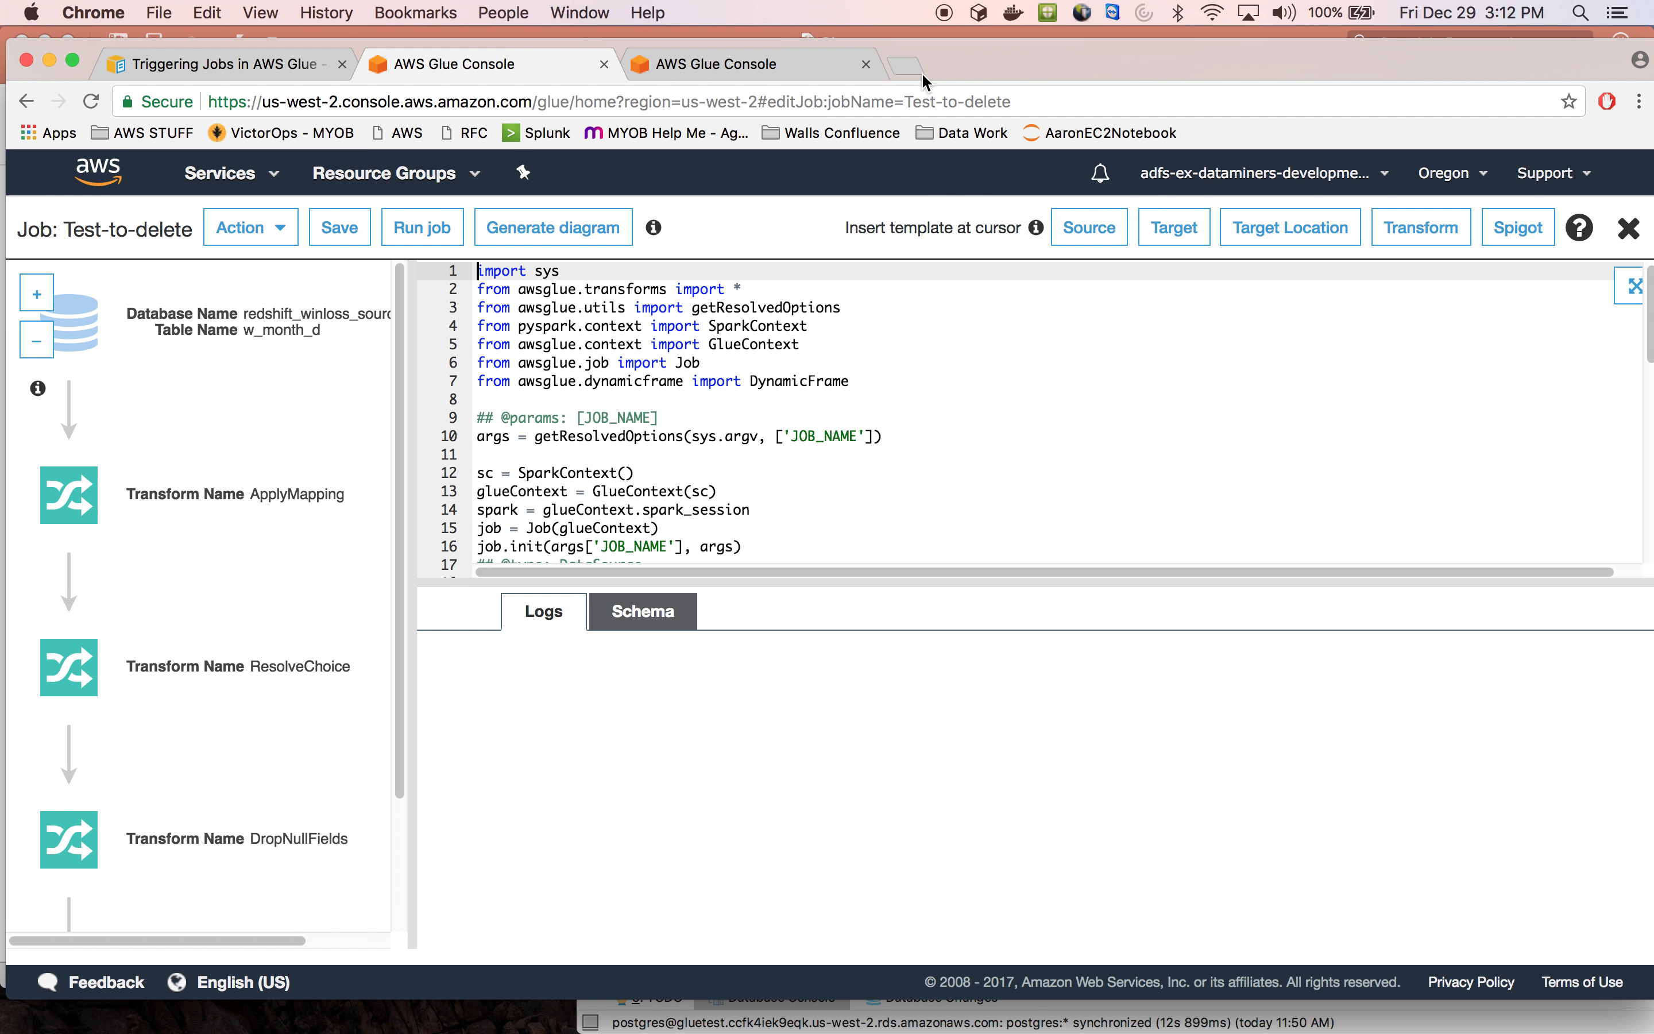
left_click(1629, 227)
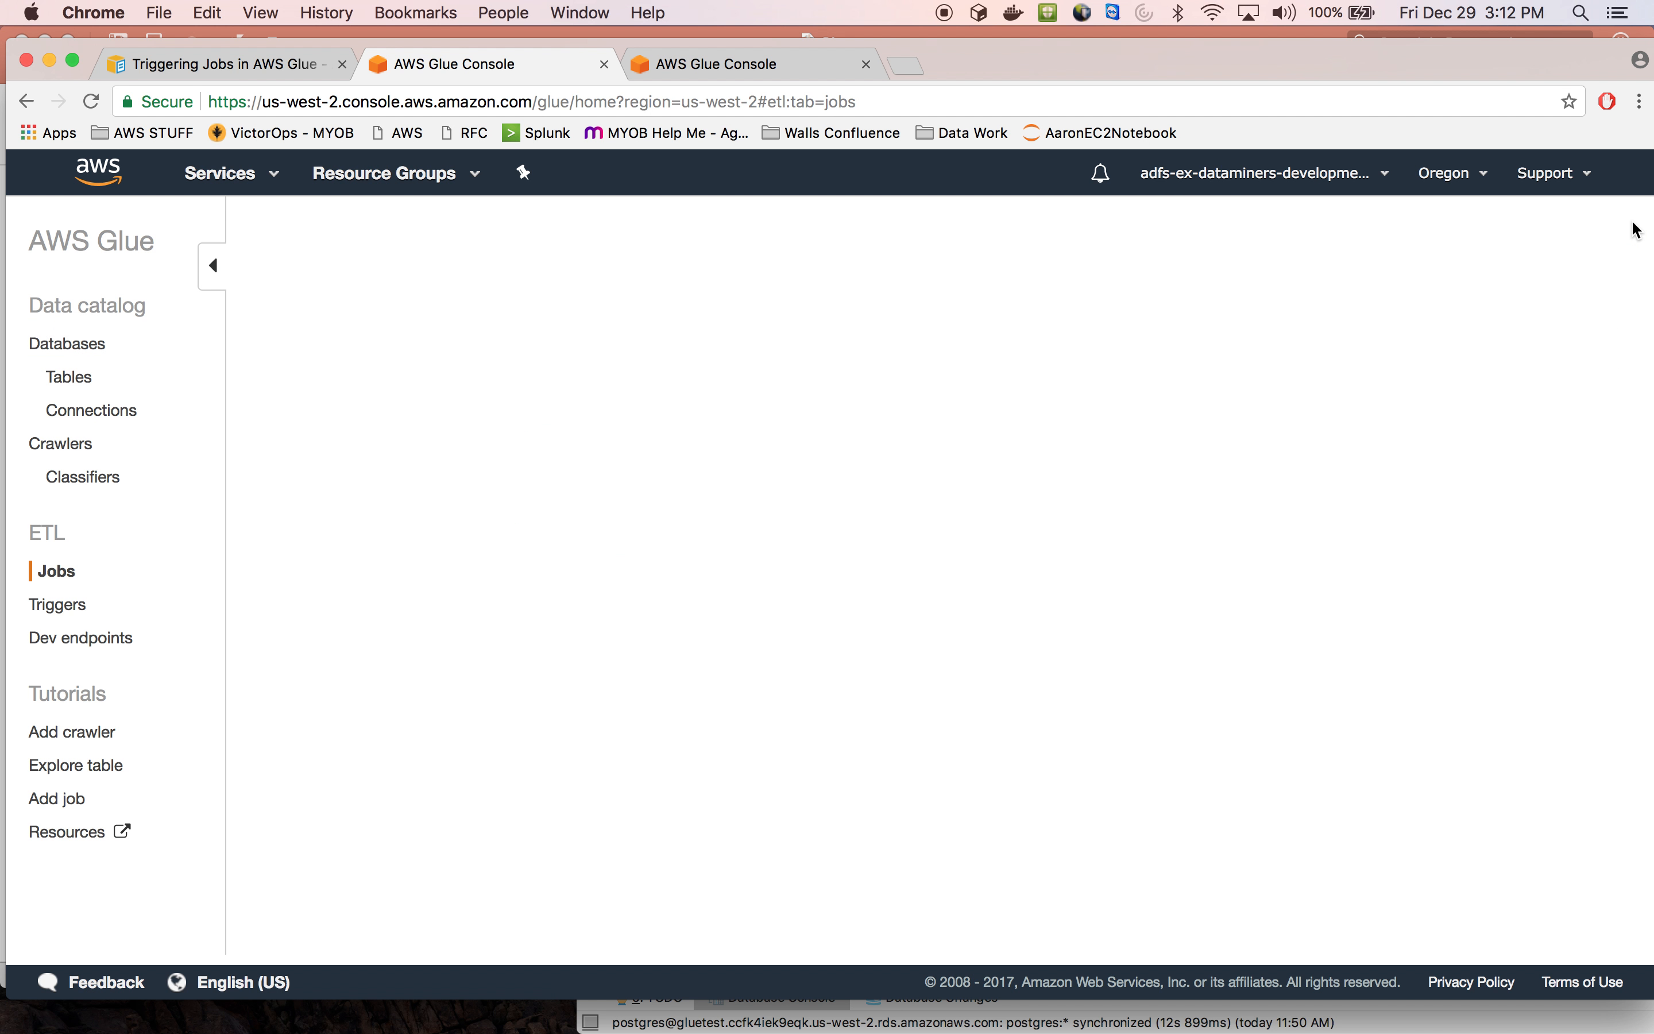
Review the details of the glue-dev-end-point development endpoint and open its notebook server URL
left_click(61, 635)
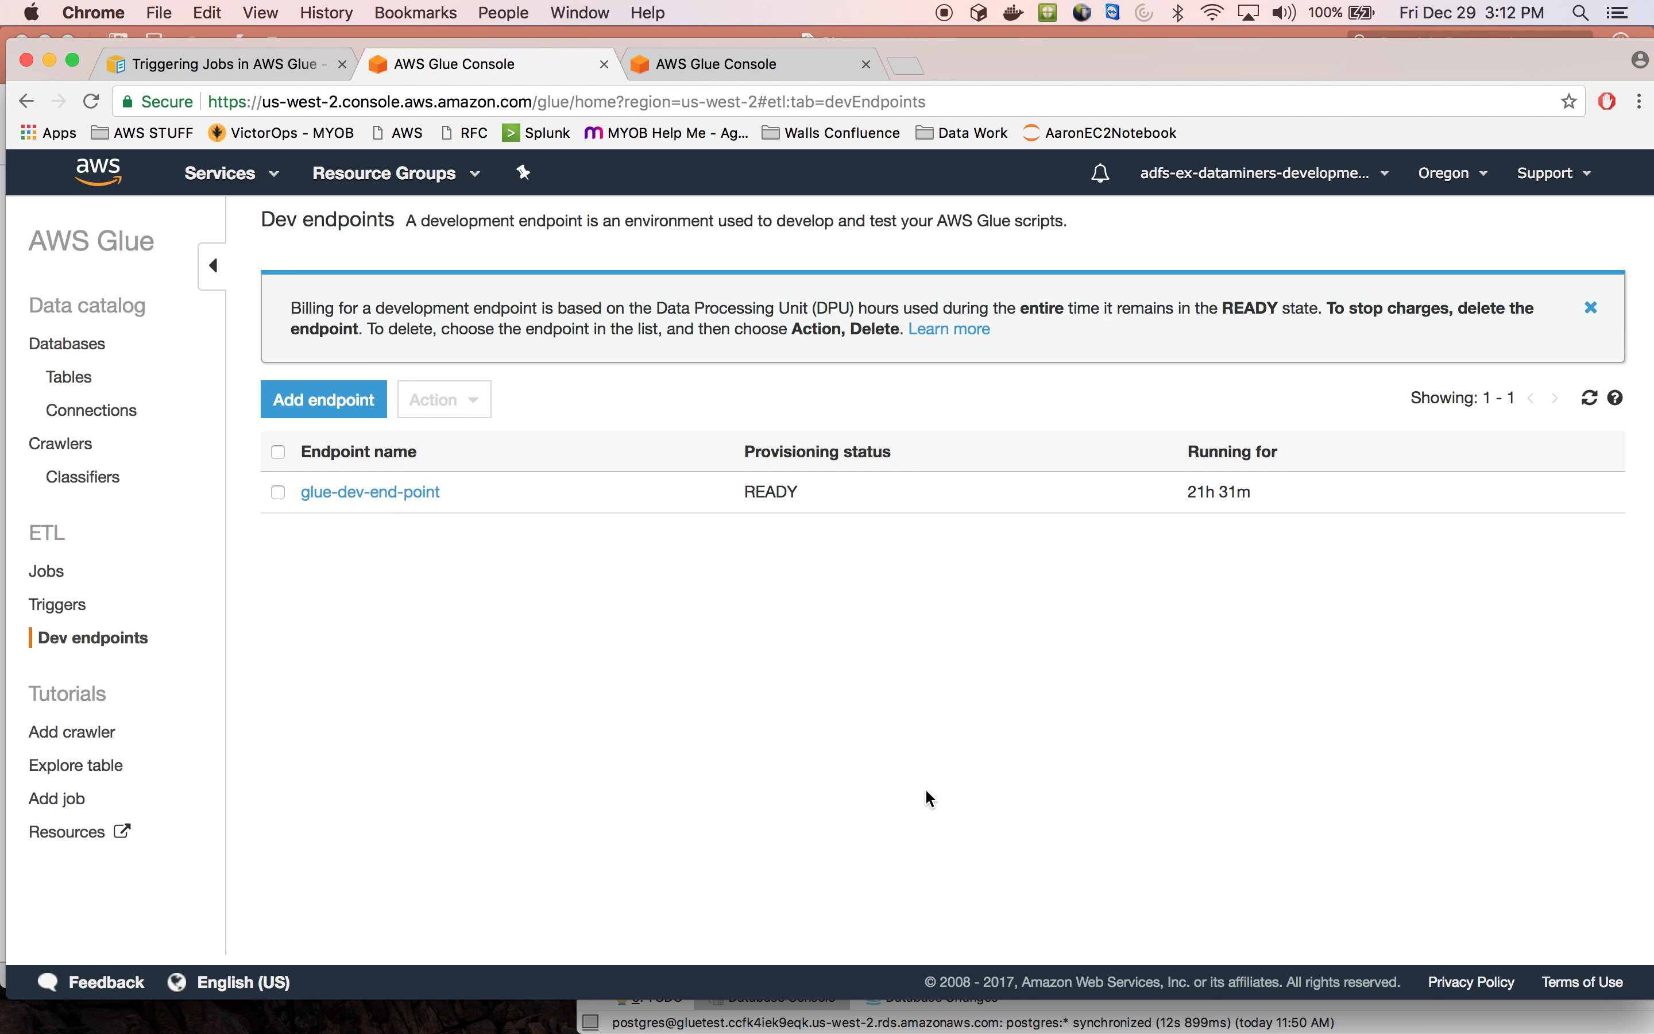
left_click(387, 506)
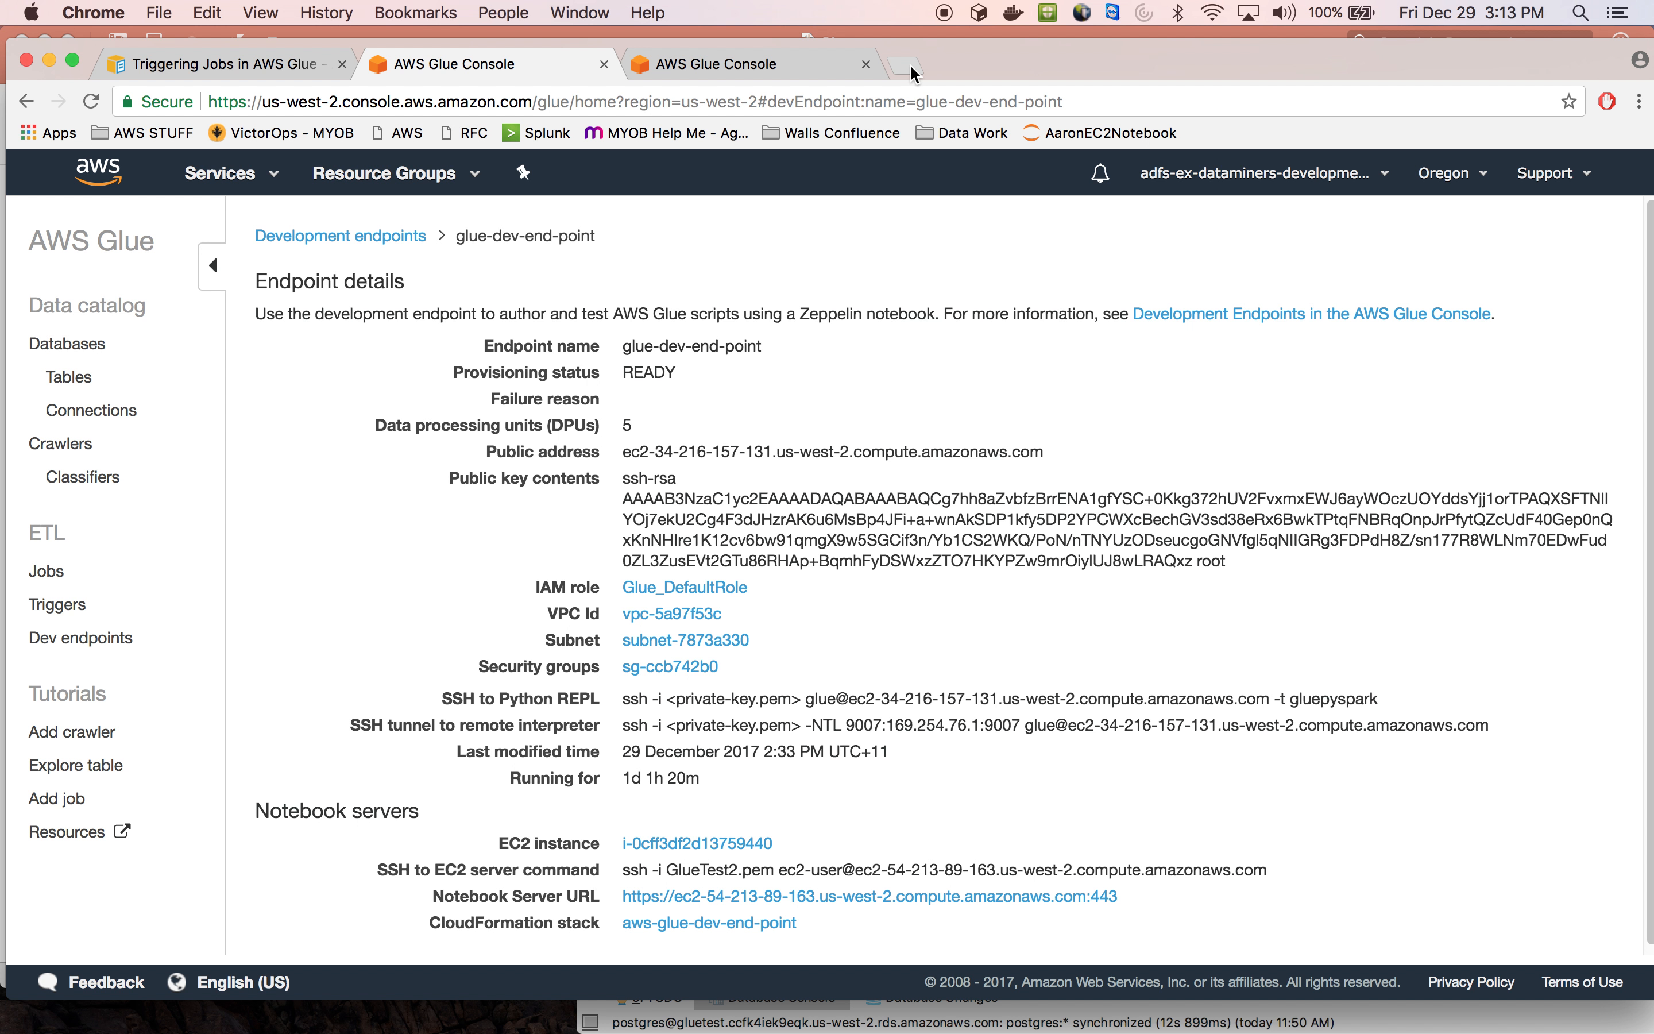
scroll(704, 749, "down", 1)
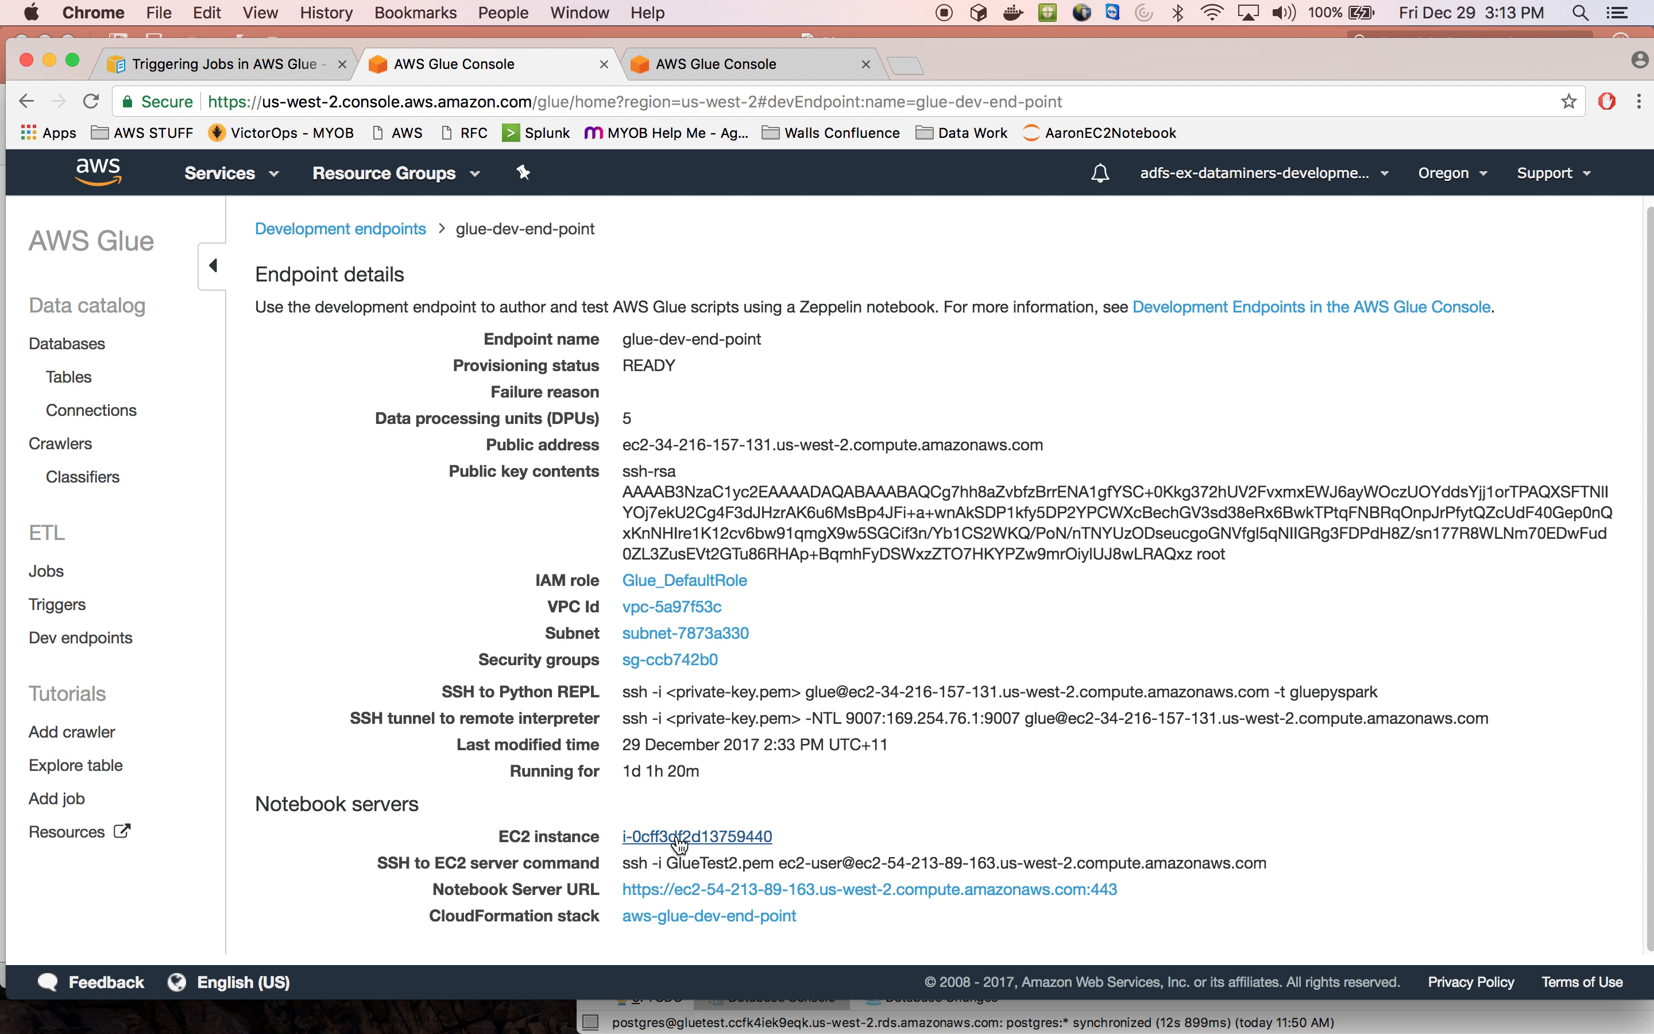
left_click(722, 890)
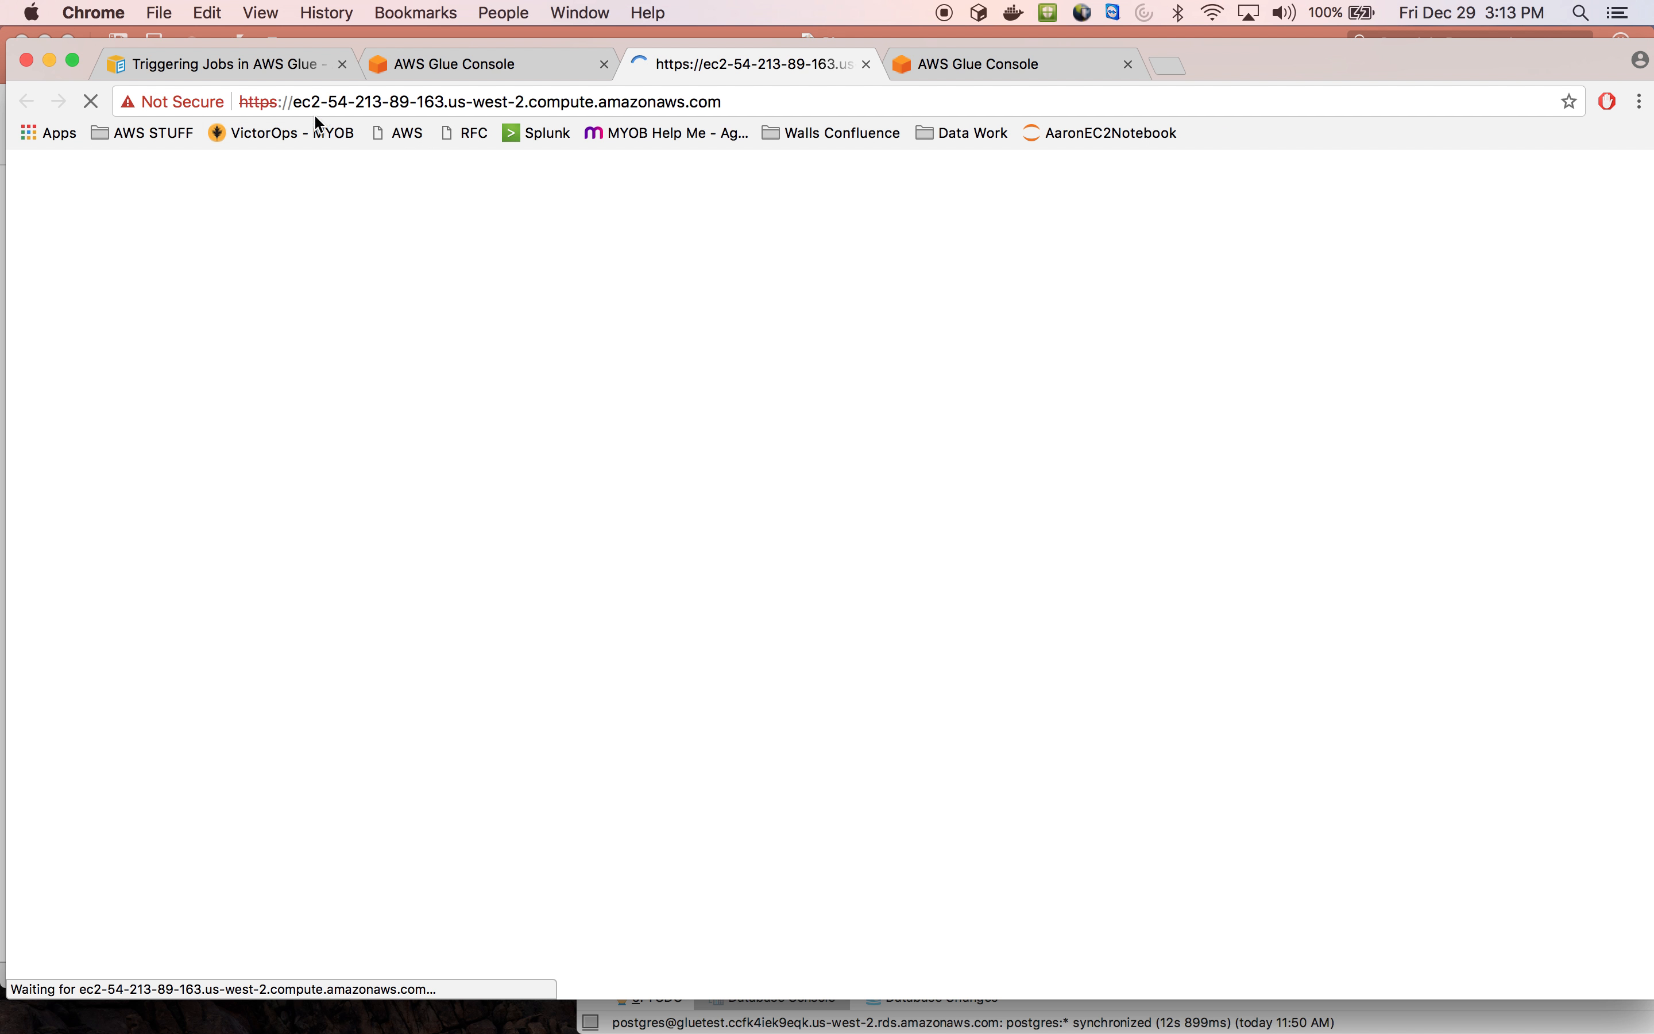
Go to the EC2 instances list from the other console tab and select the running notebook server instance to view its description
left_click(979, 69)
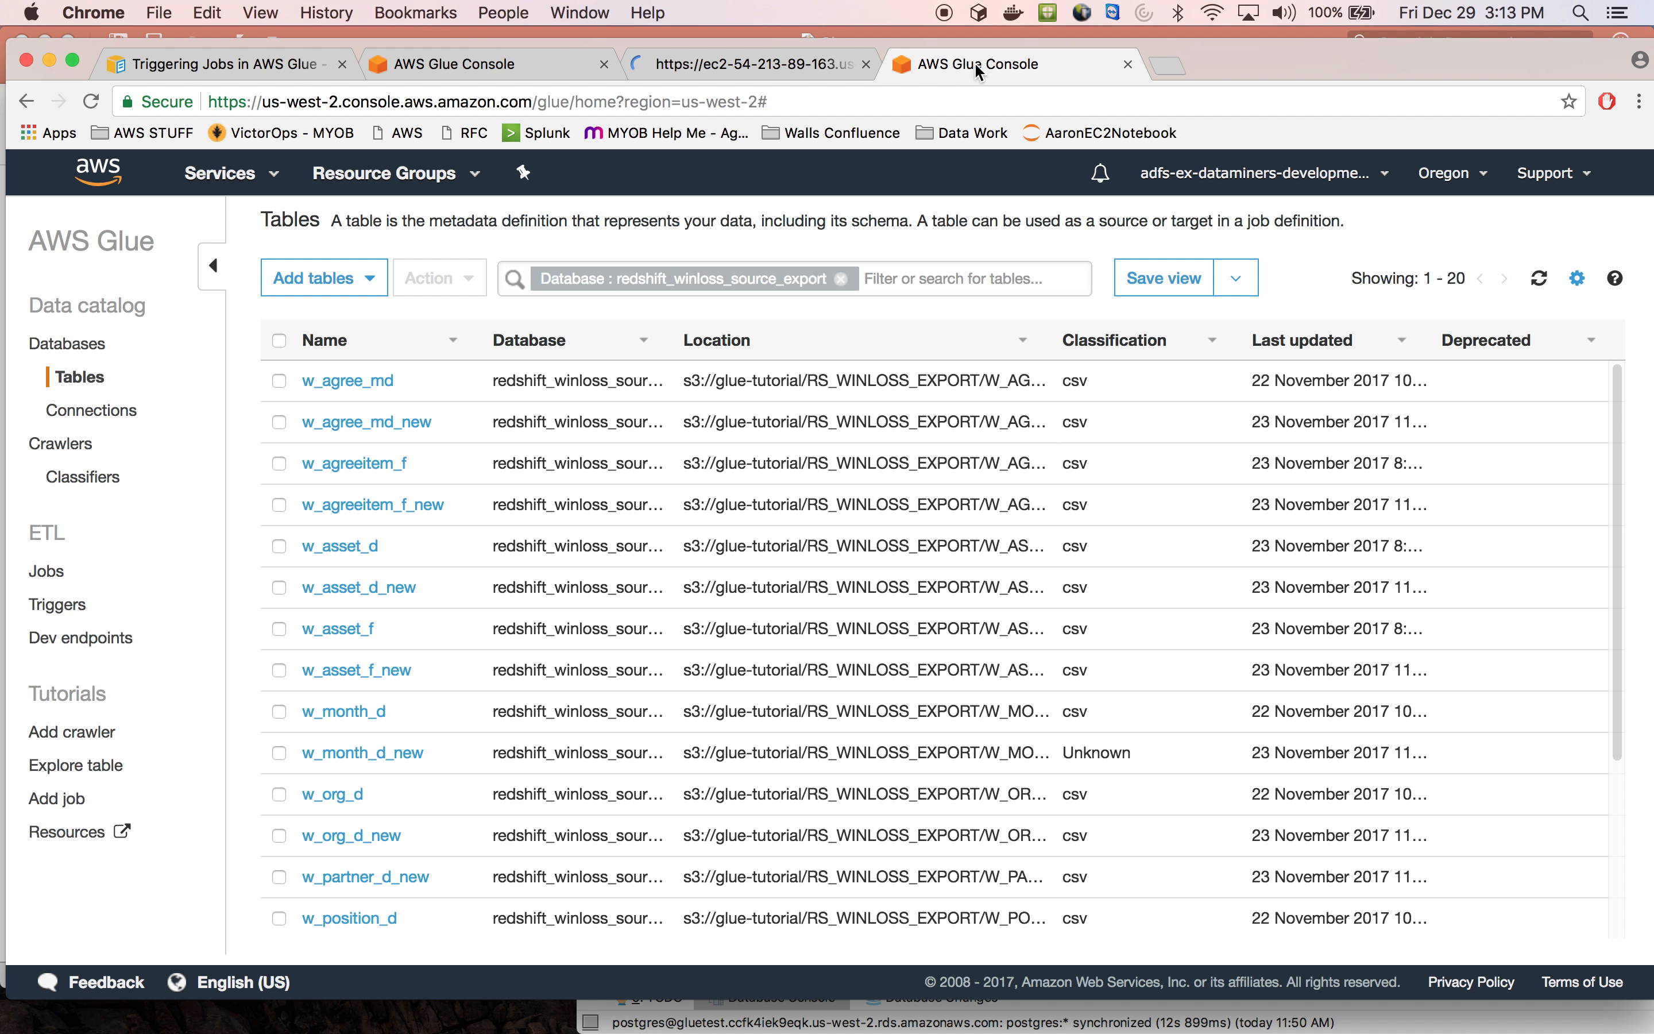
left_click(101, 180)
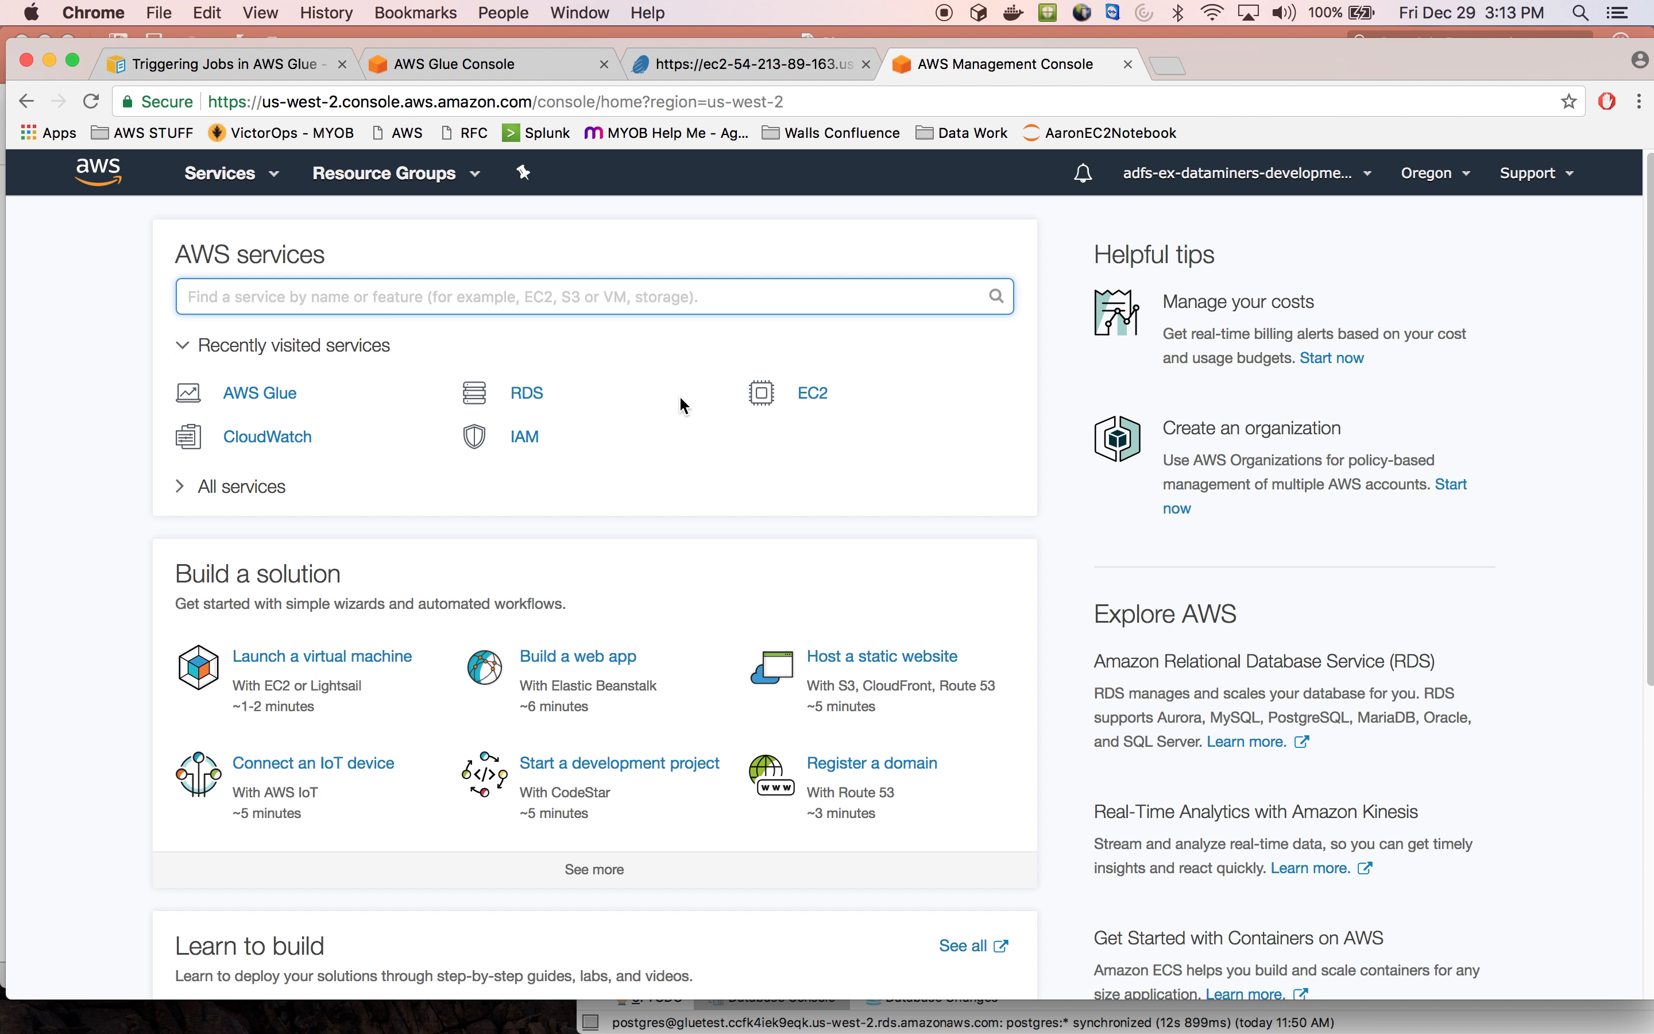
left_click(813, 402)
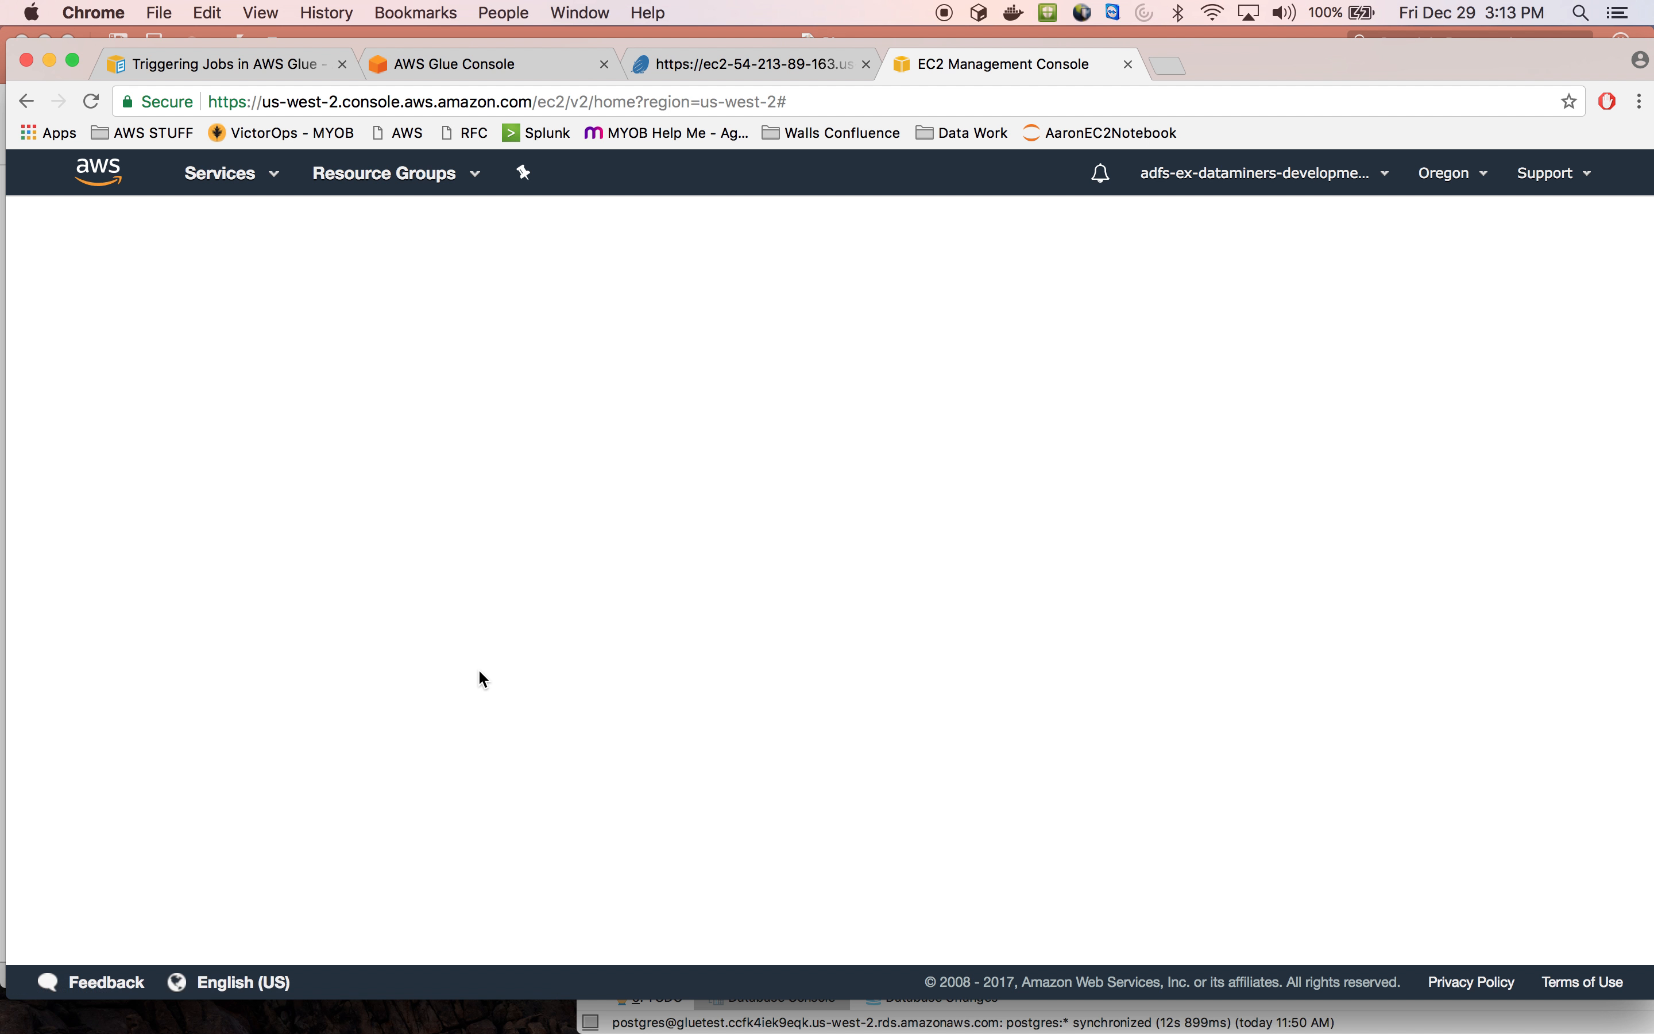
left_click(434, 302)
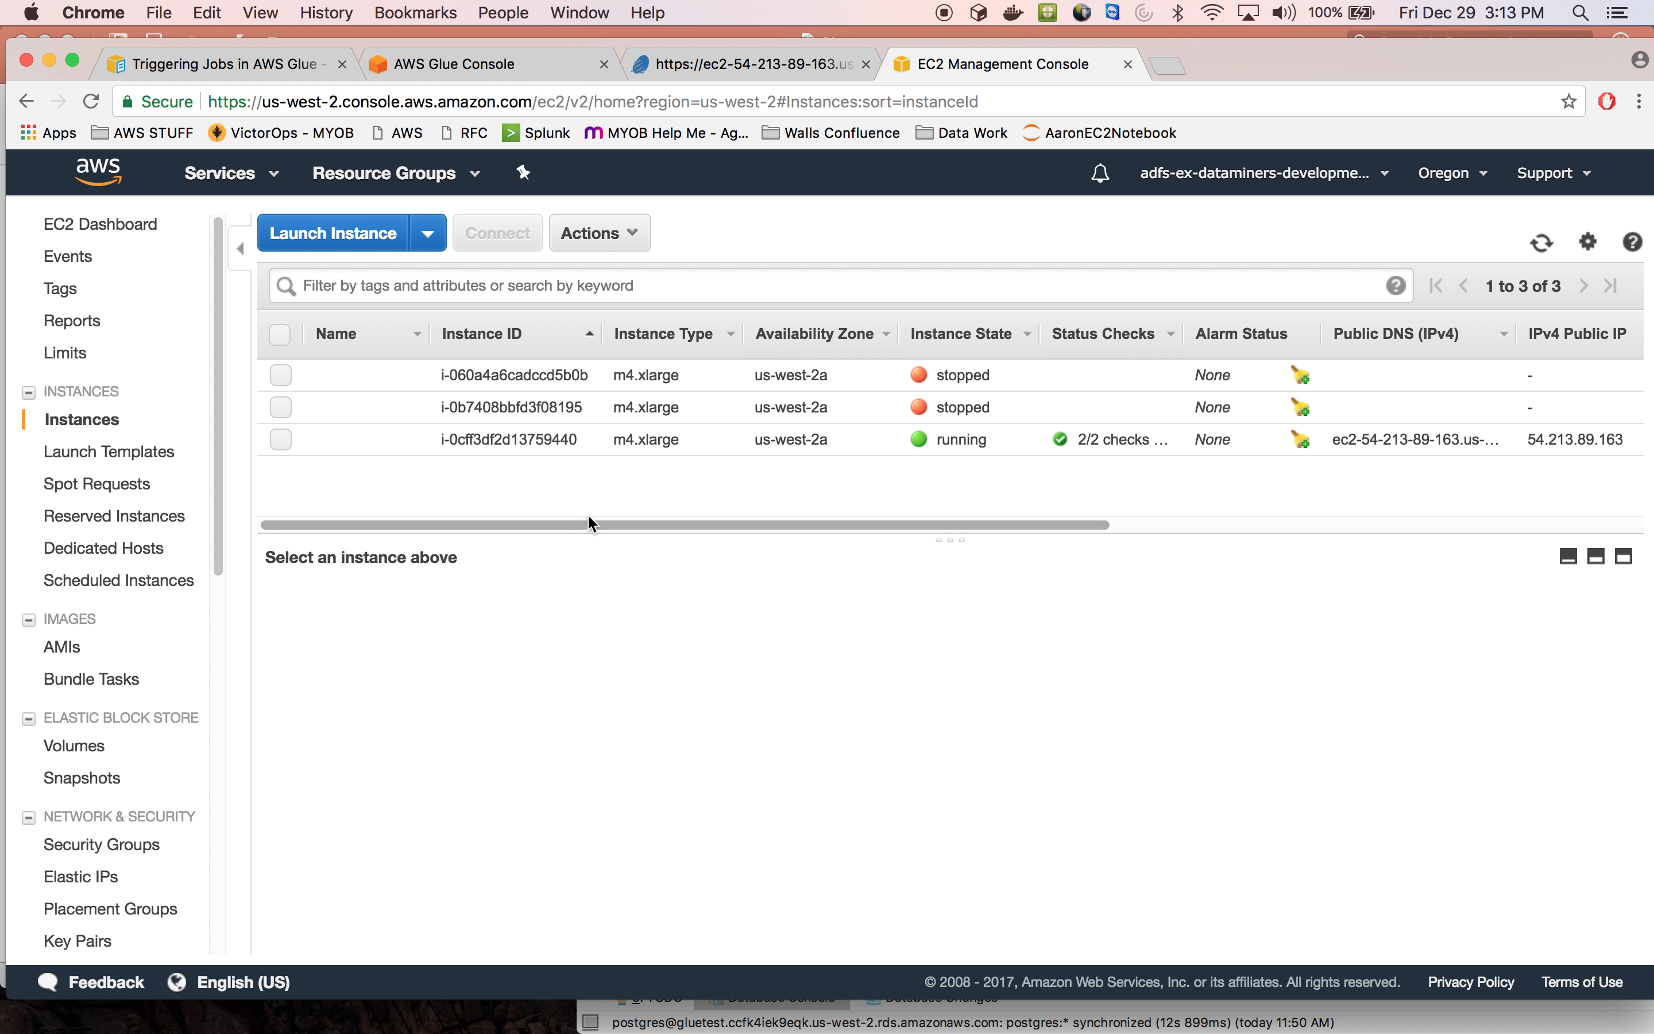
left_click(281, 440)
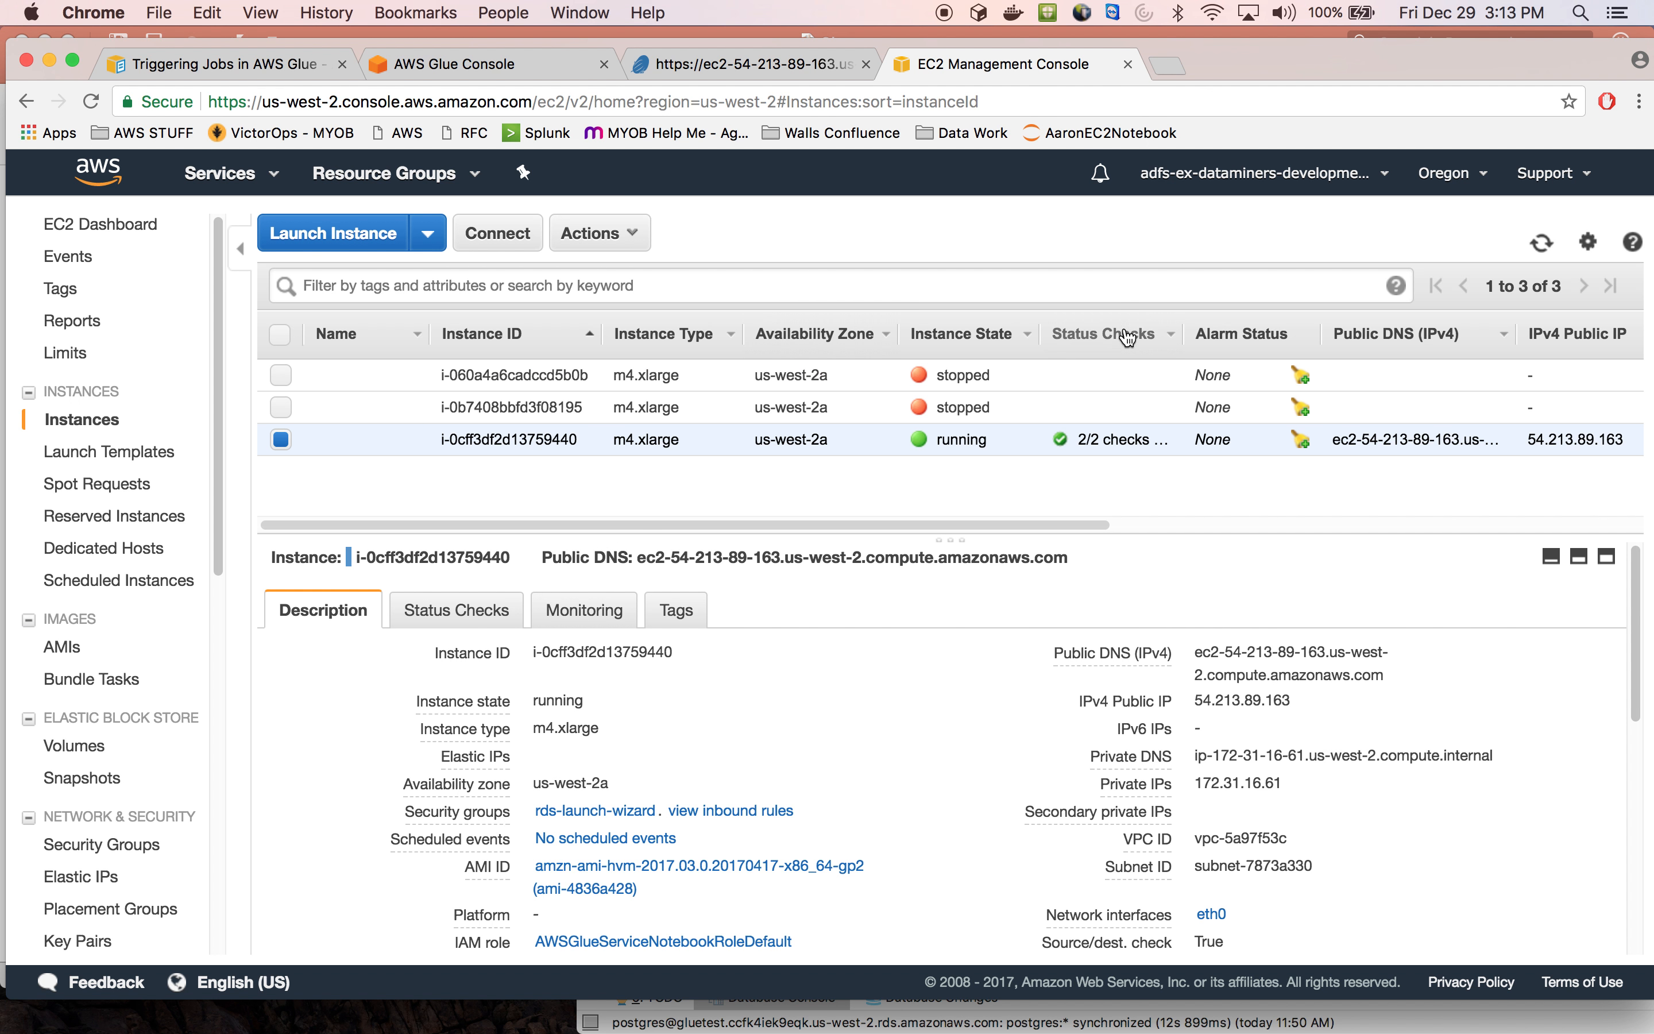
Open the Sales Monitor note in Zeppelin and highlight the import statements in the Loading Libraries paragraph
left_click(783, 68)
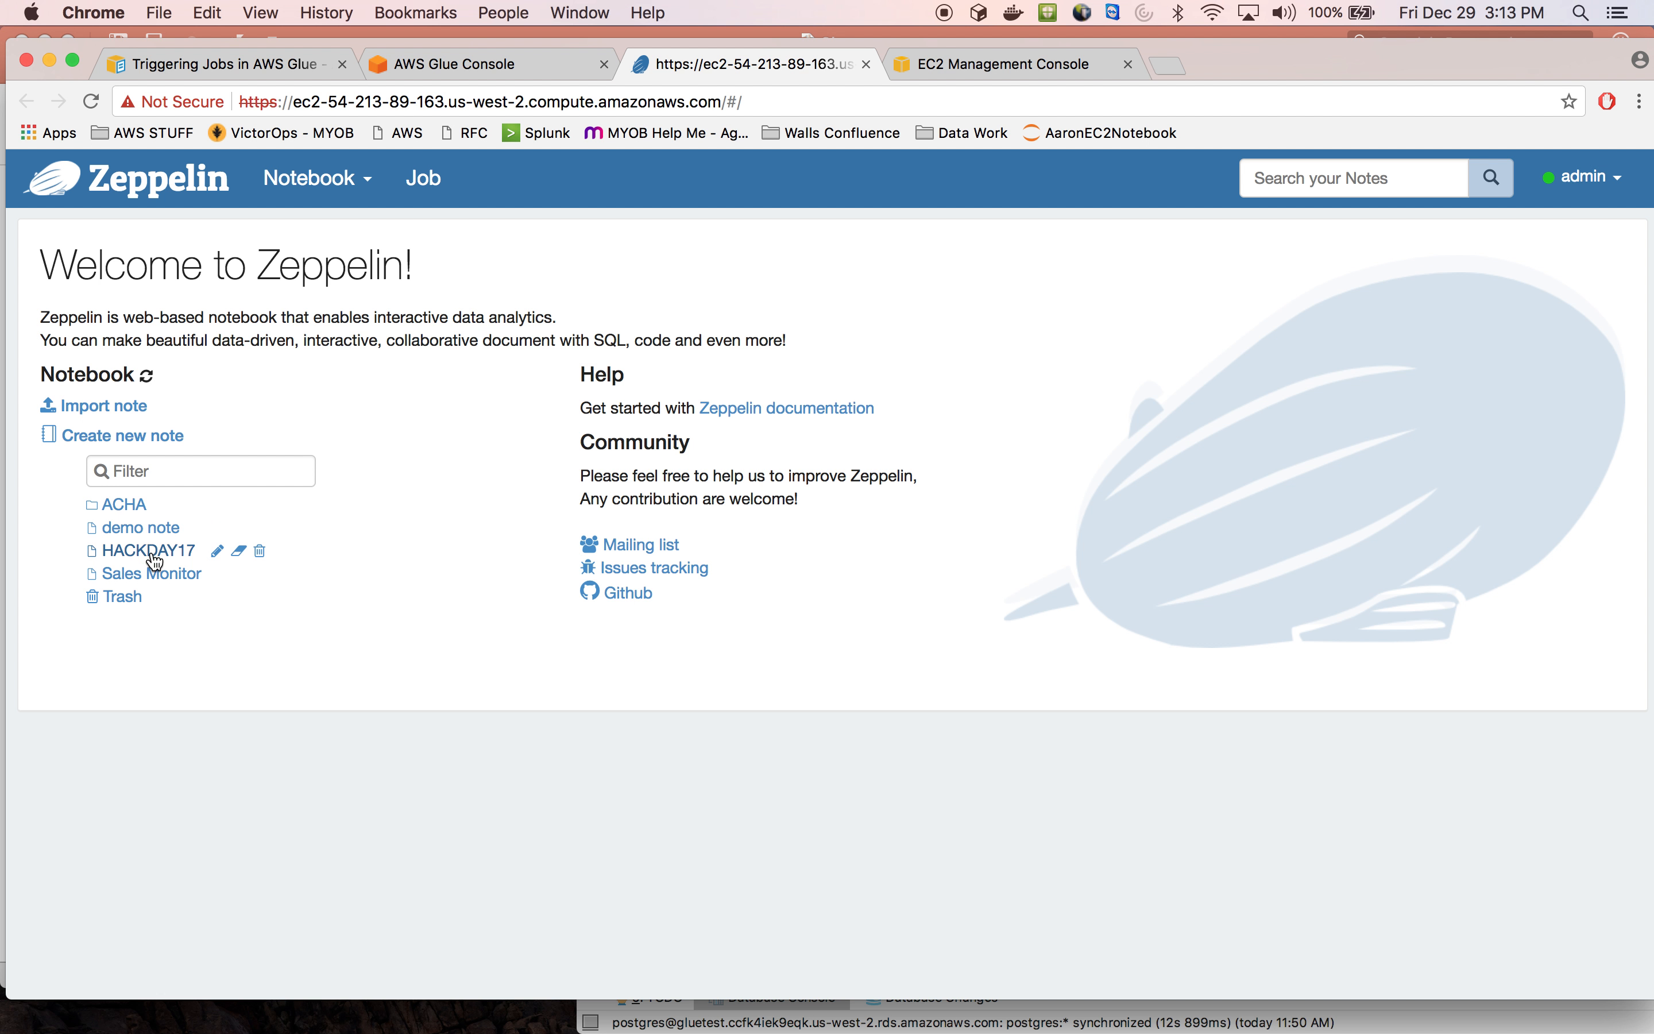
left_click(166, 575)
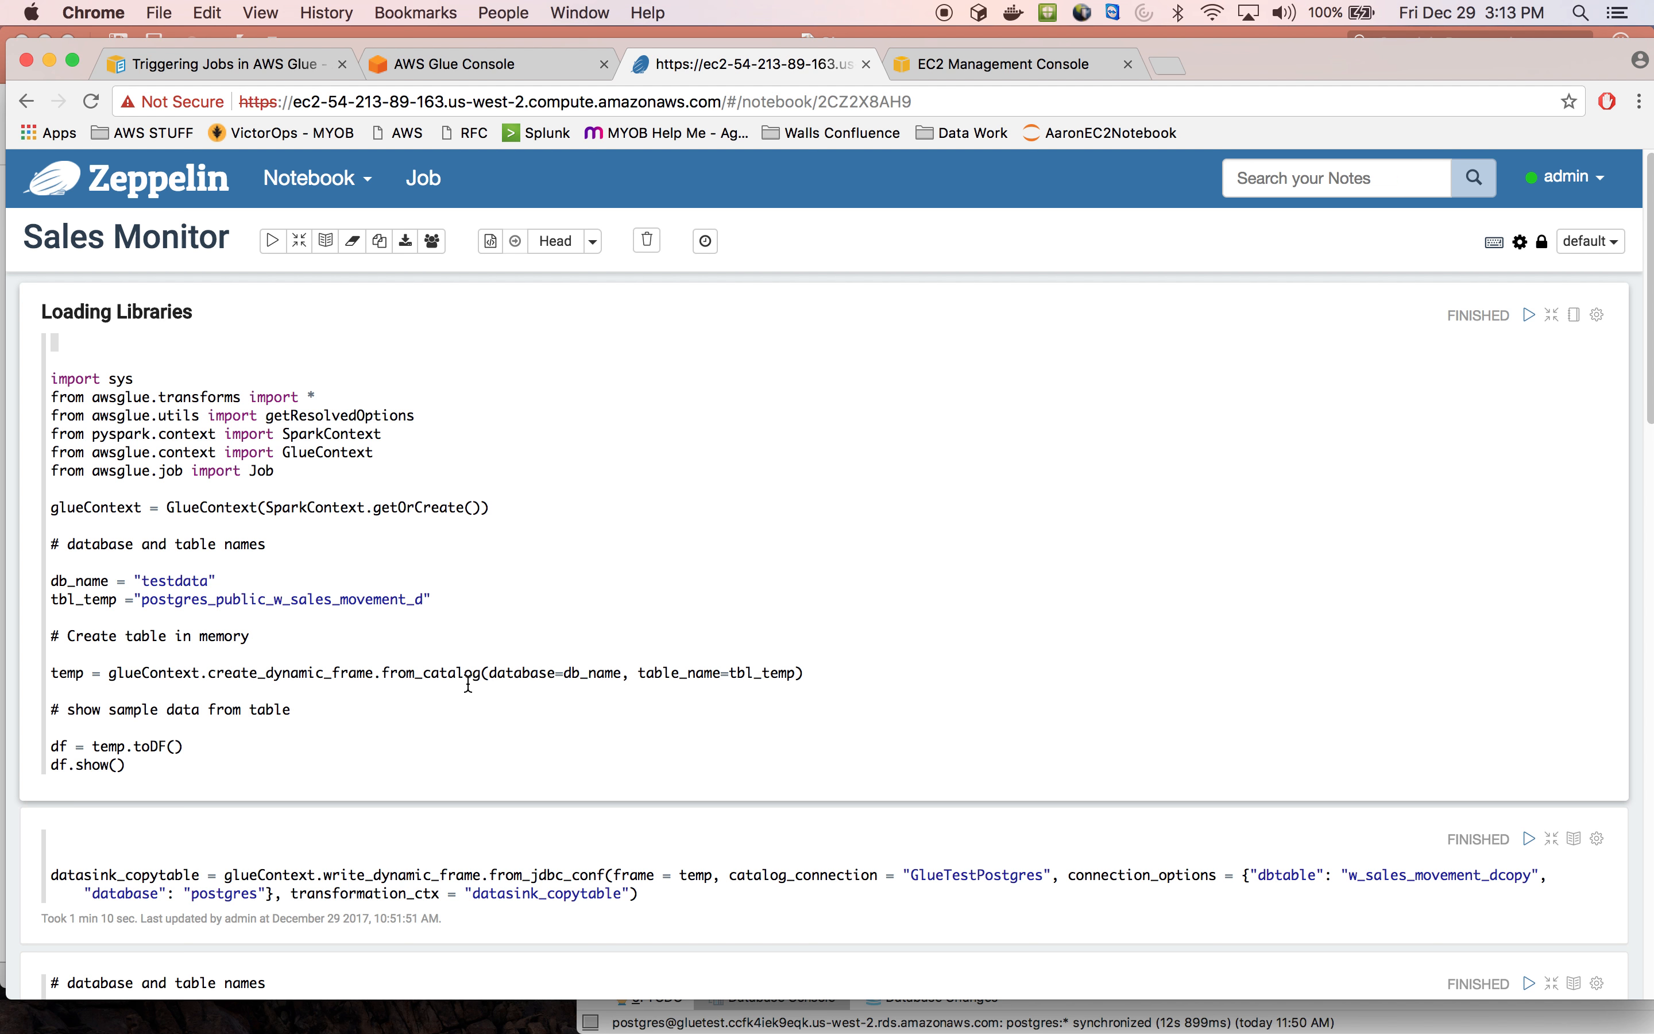
scroll(468, 683, "down", 1)
left_click_drag(55, 363, 279, 469)
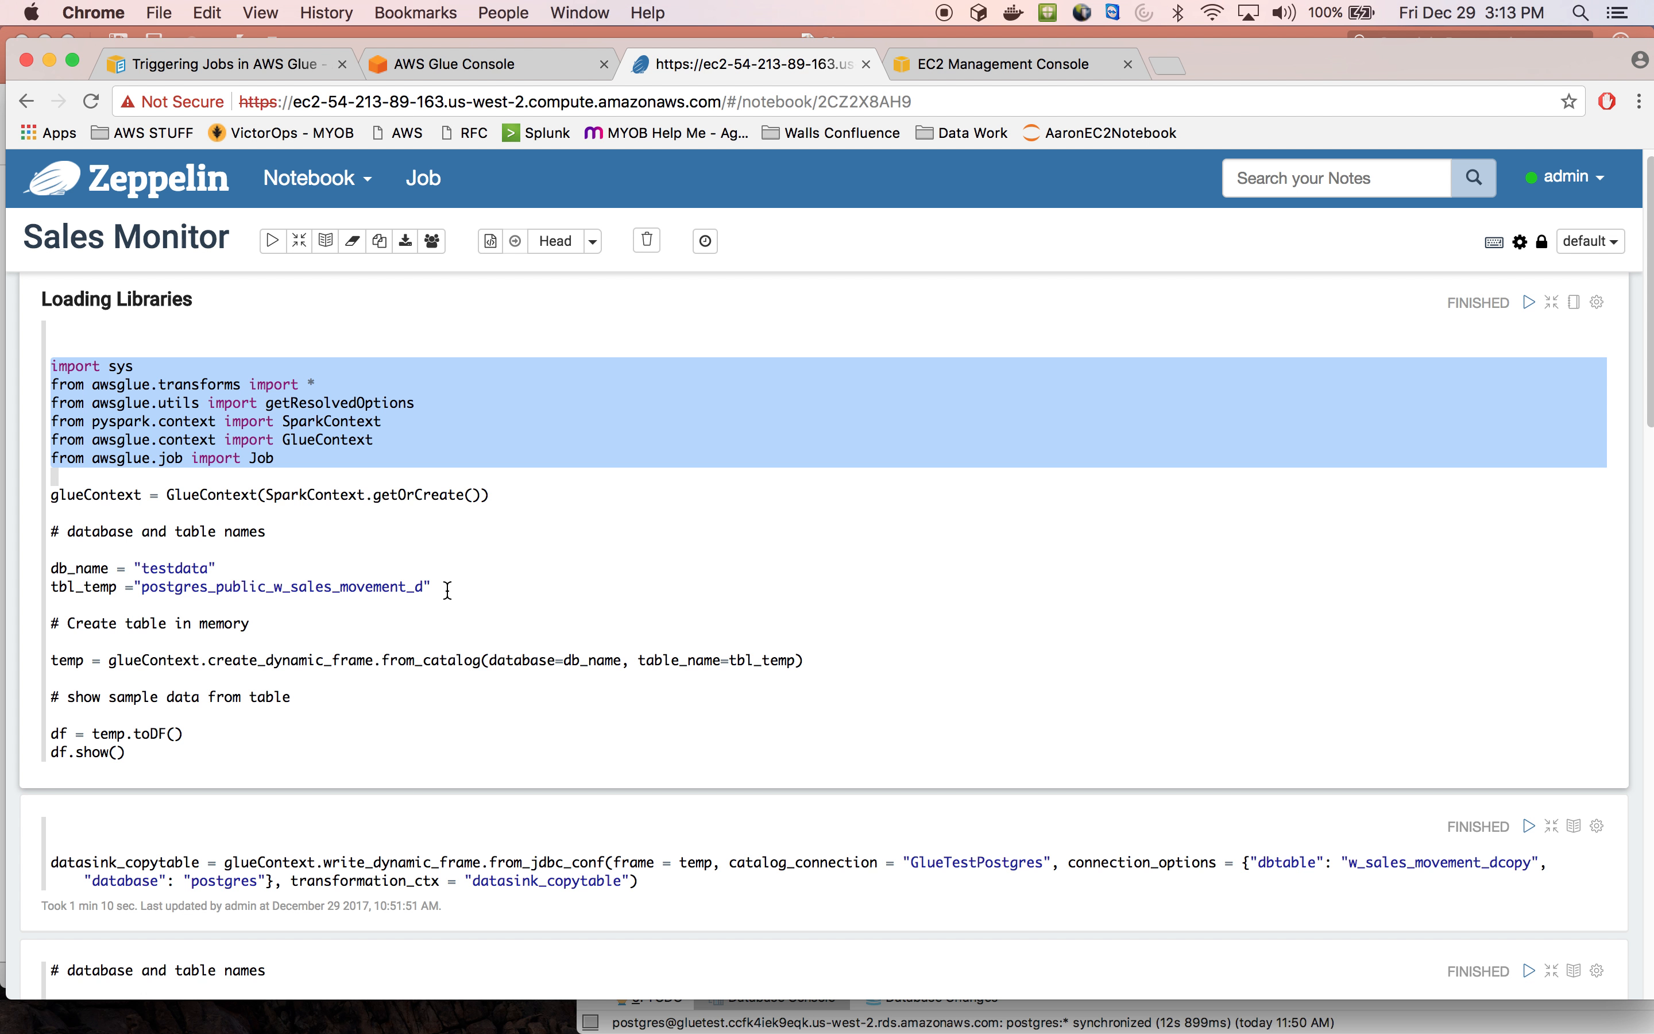
Read through the Sales Monitor paragraphs that set the table names, create the dynamic frame, write to GlueTestPostgres and show sample data
scroll(448, 590, "down", 3)
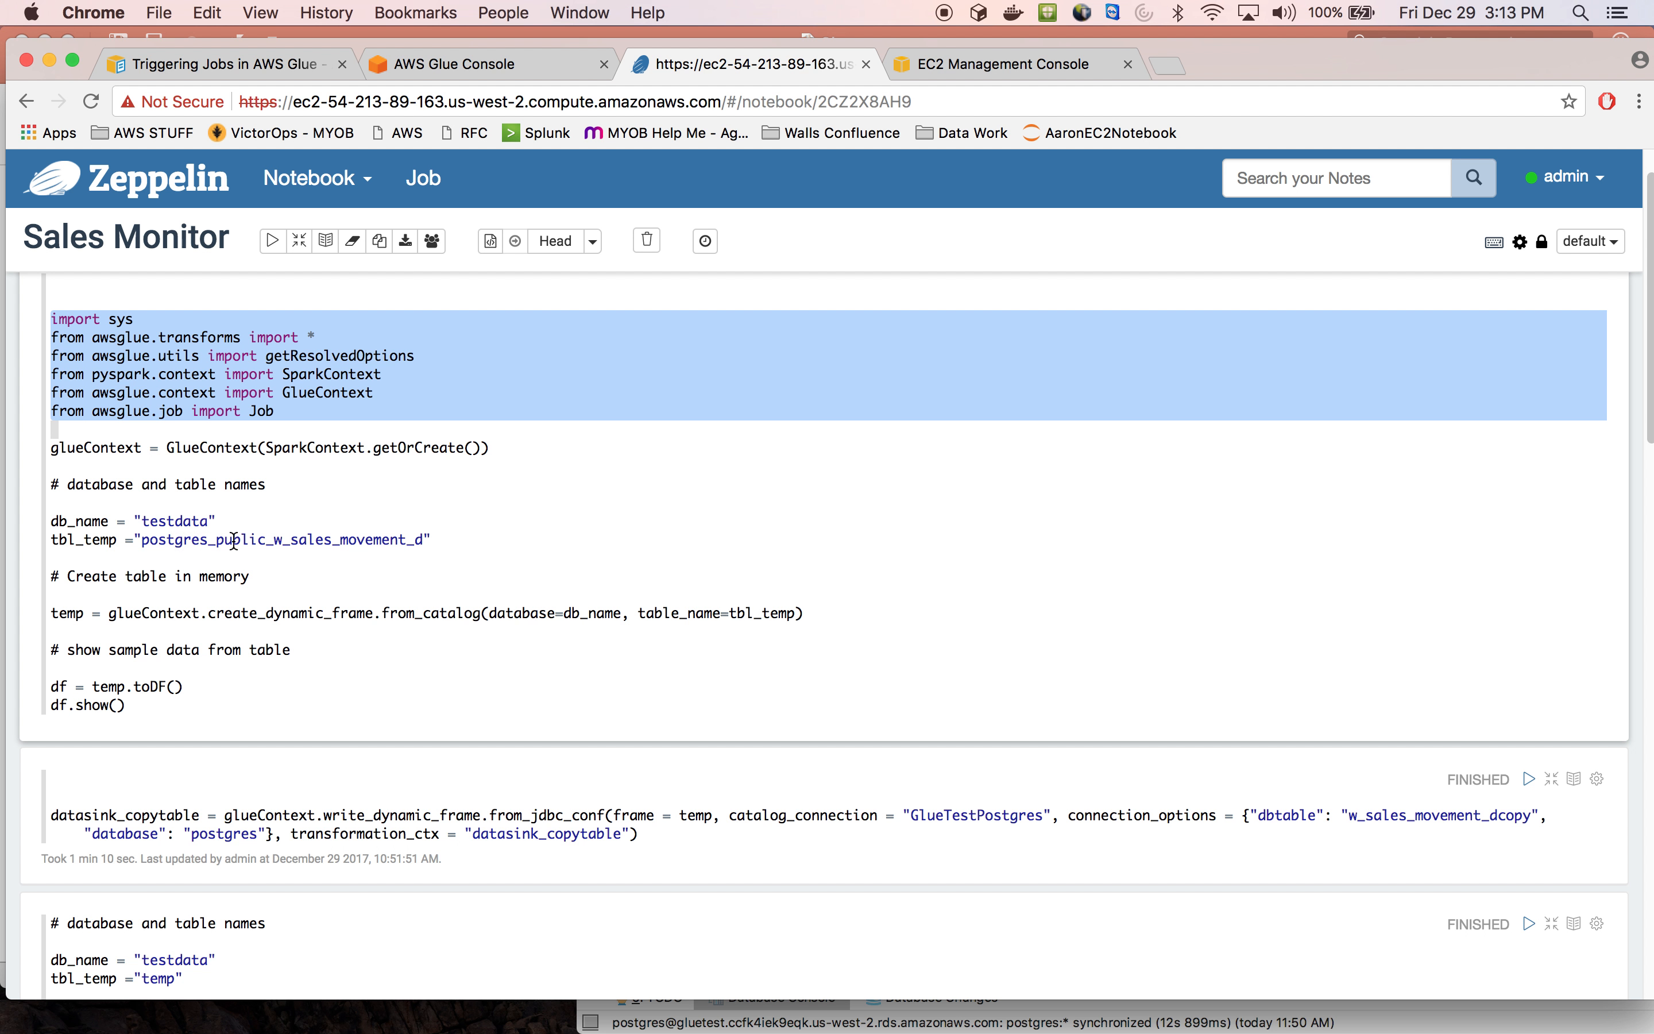
scroll(469, 641, "down", 5)
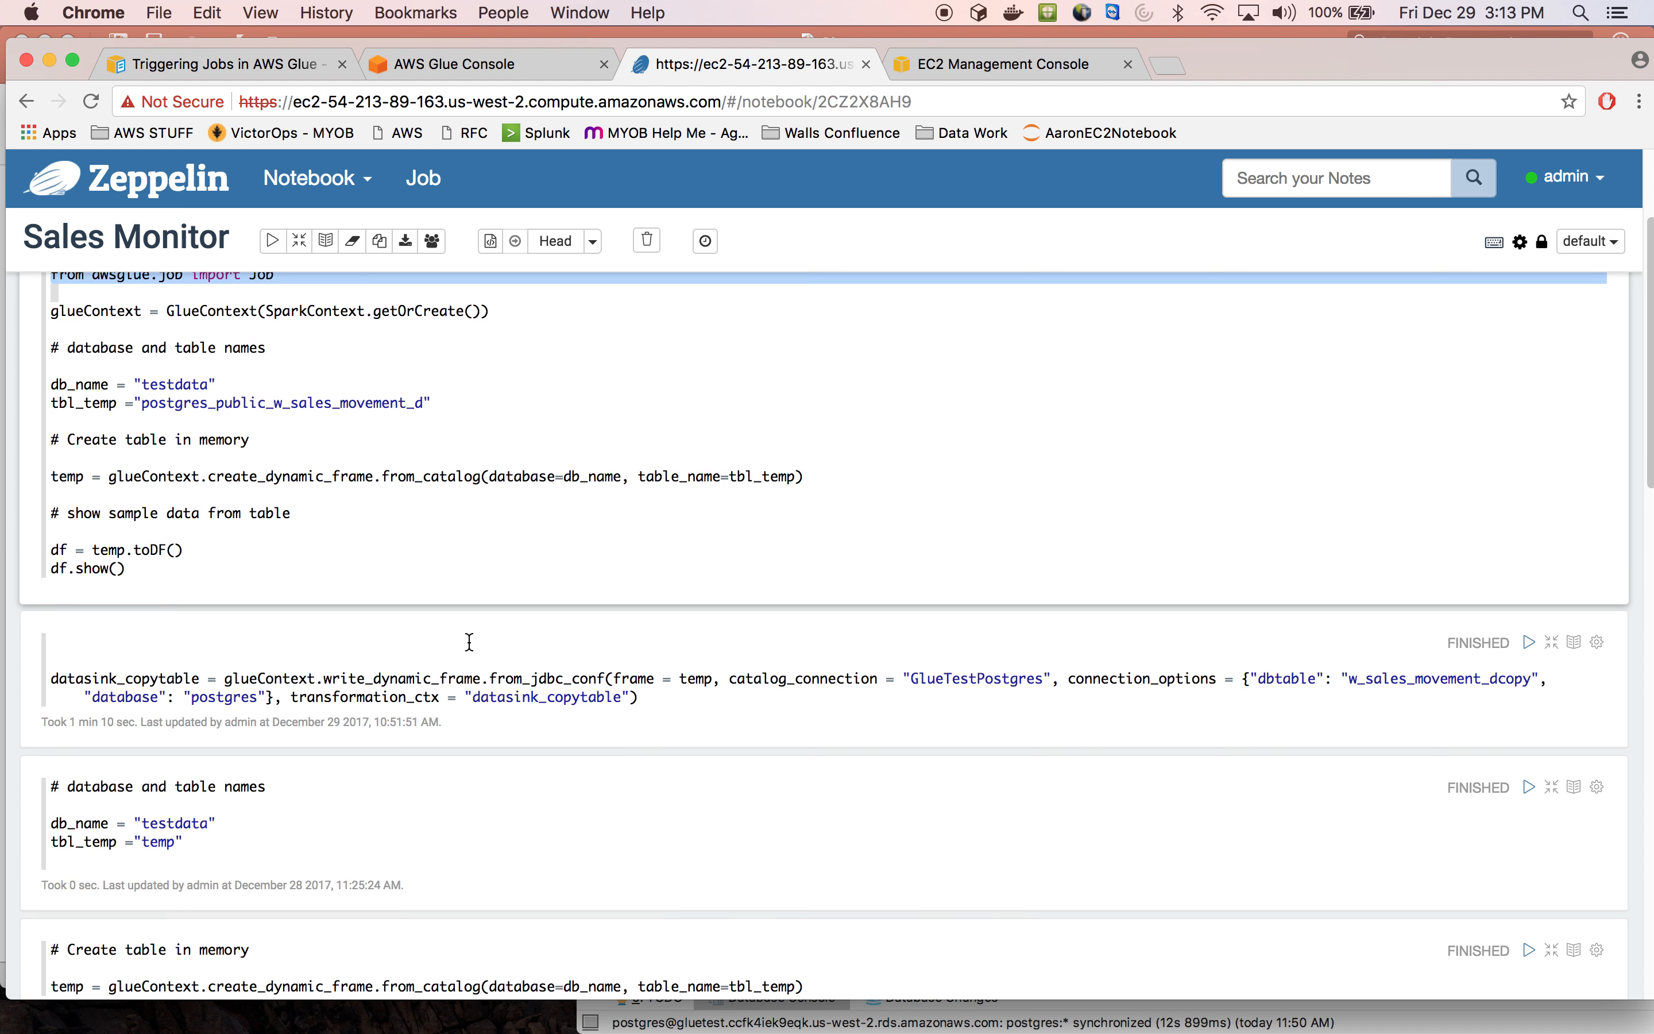
scroll(468, 641, "down", 5)
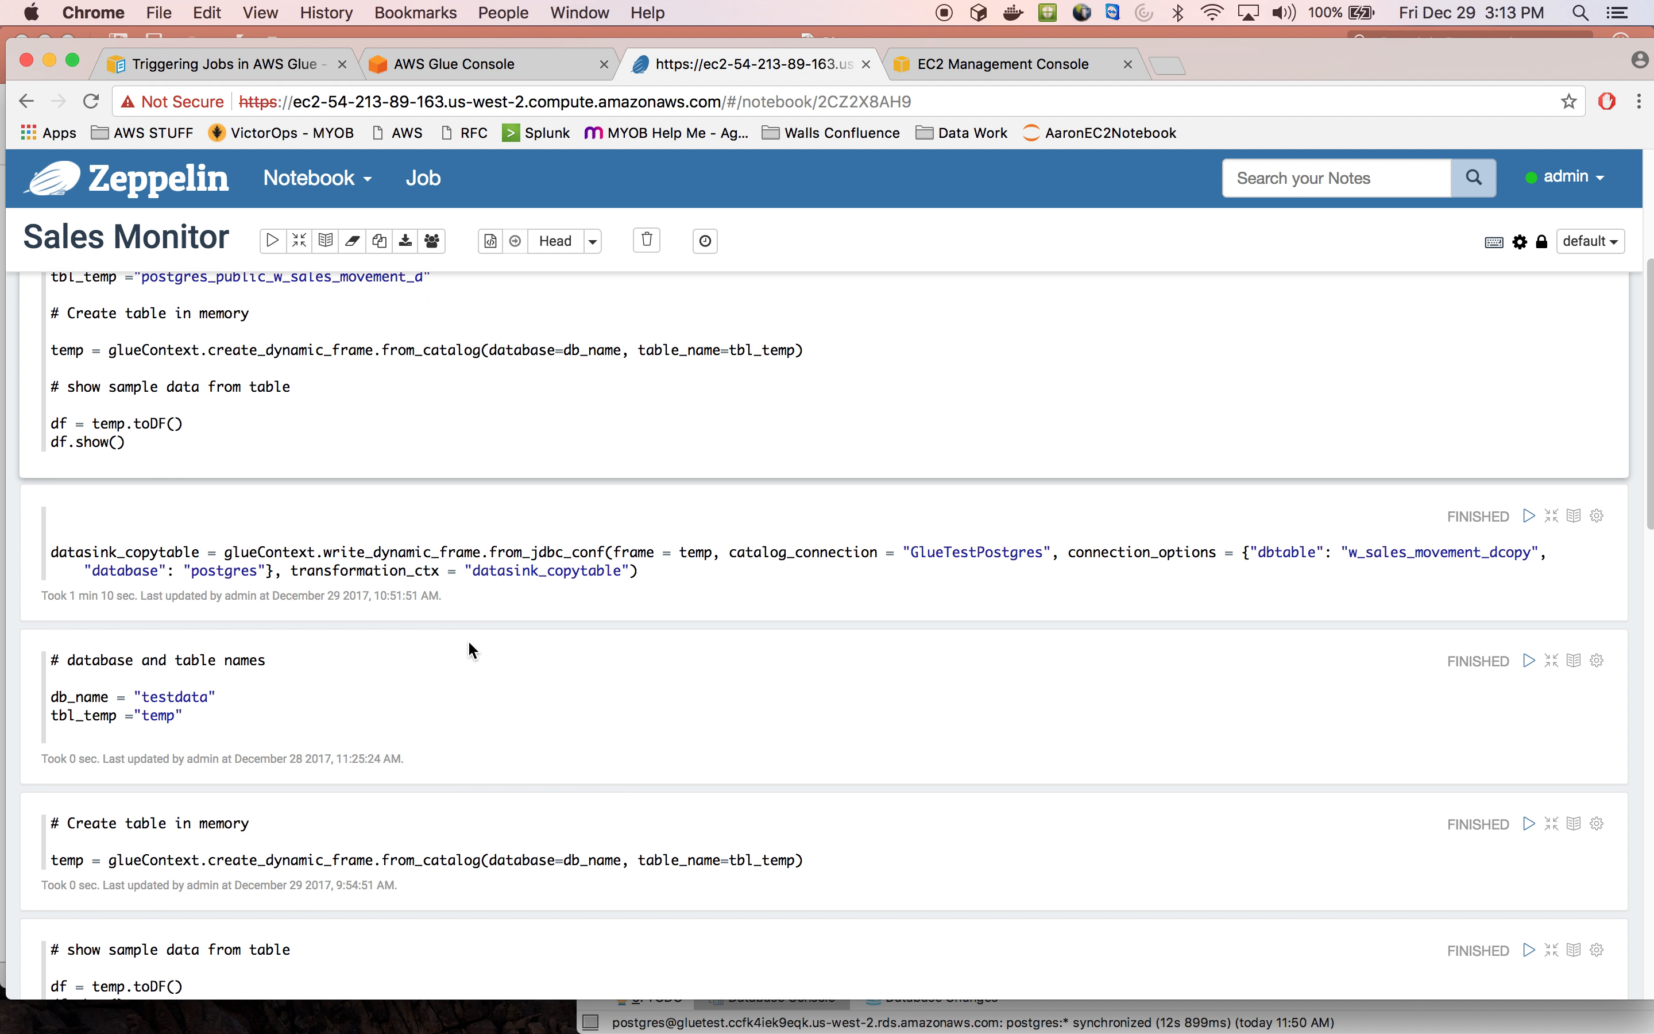
scroll(469, 643, "down", 1)
scroll(469, 642, "down", 5)
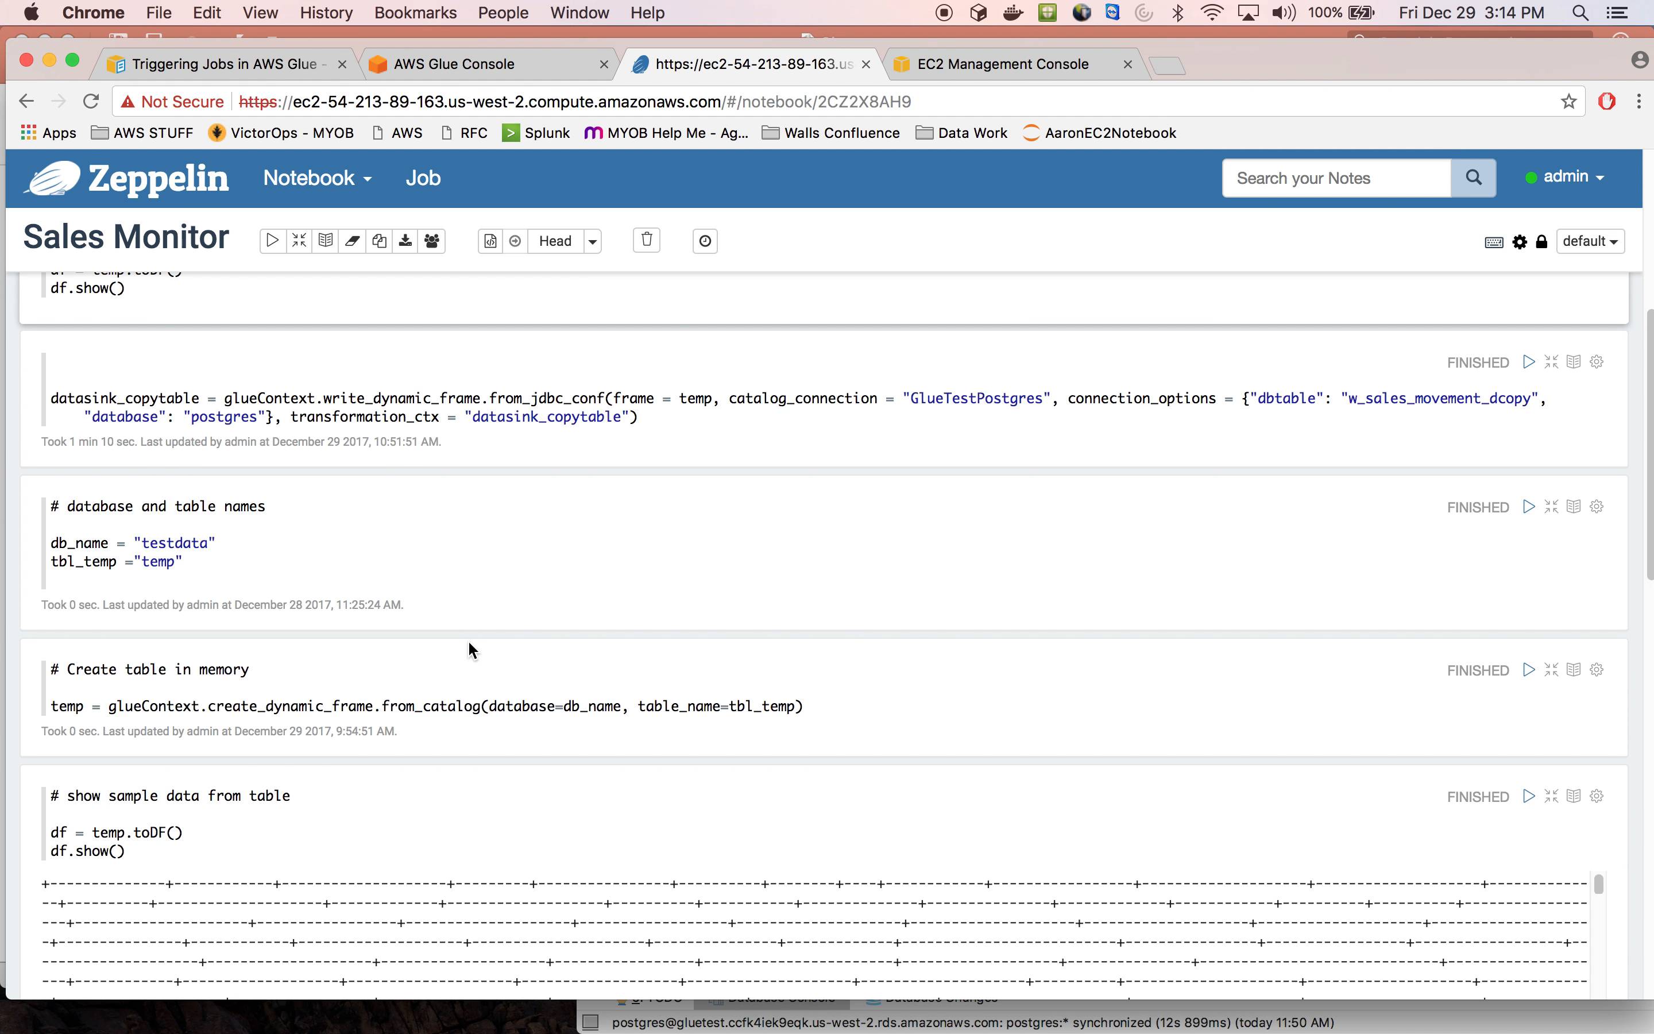
Look over the sample data output in the Sales Monitor note and highlight the write_dynamic_frame statement assigned to datasink_copytable
scroll(469, 644, "down", 8)
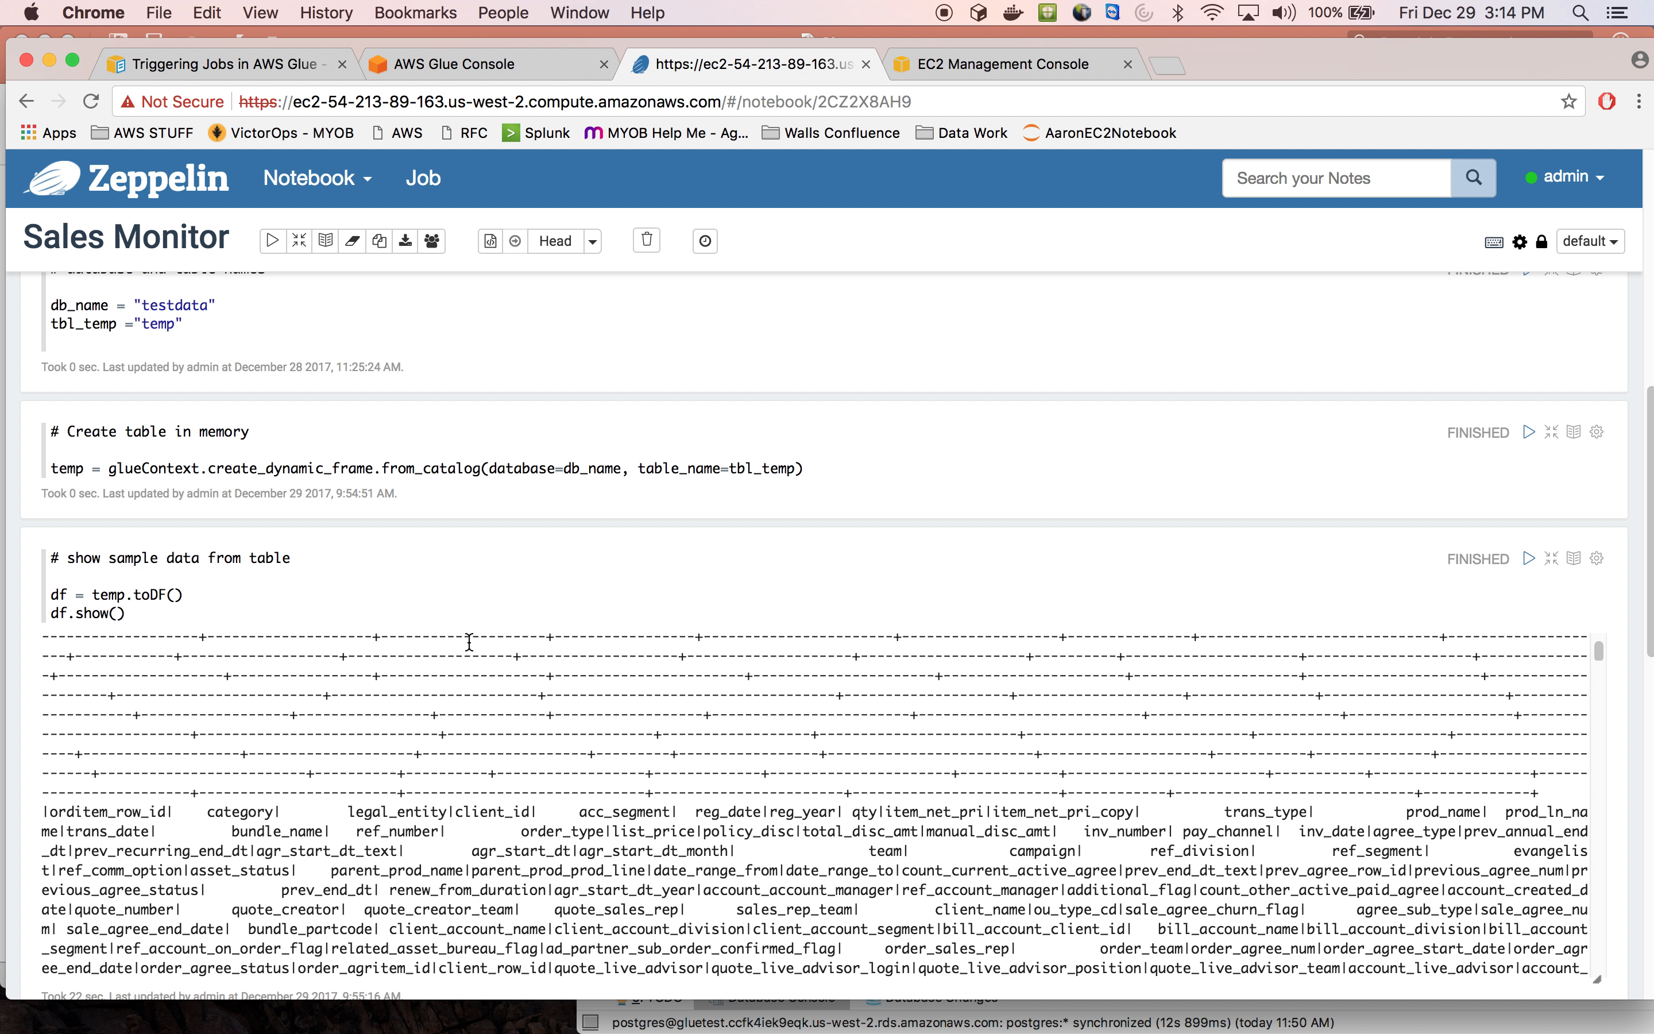
scroll(469, 642, "down", 15)
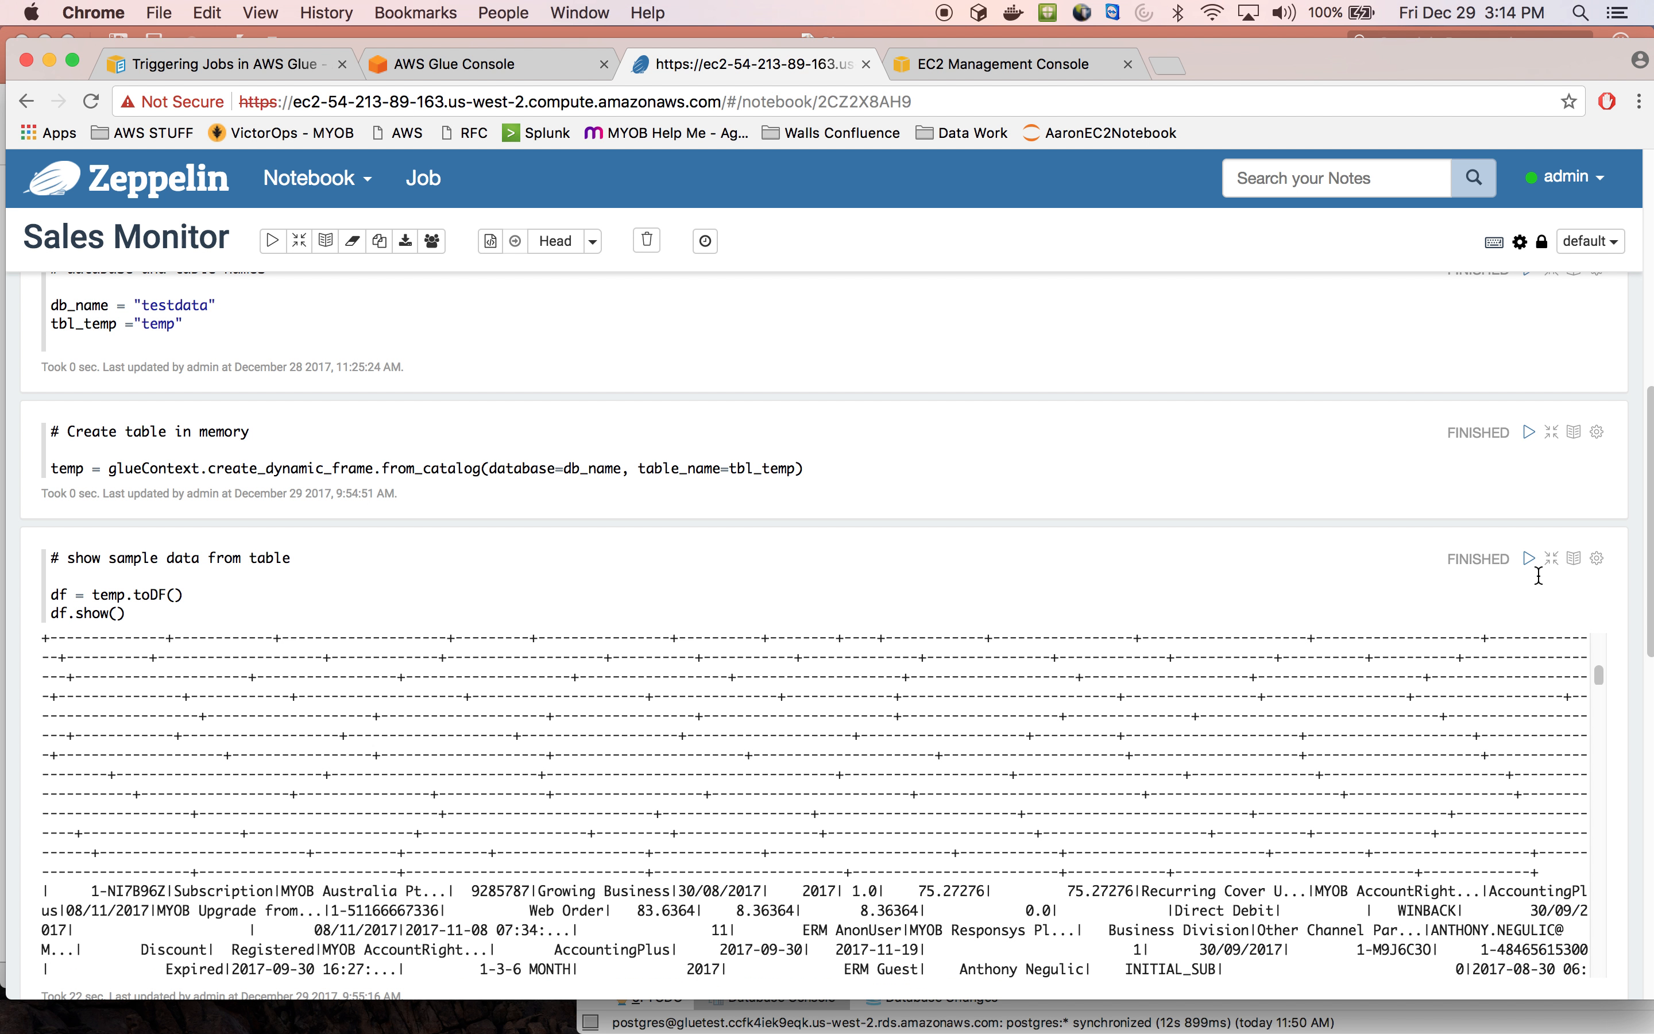
left_click_drag(1650, 564, 1646, 409)
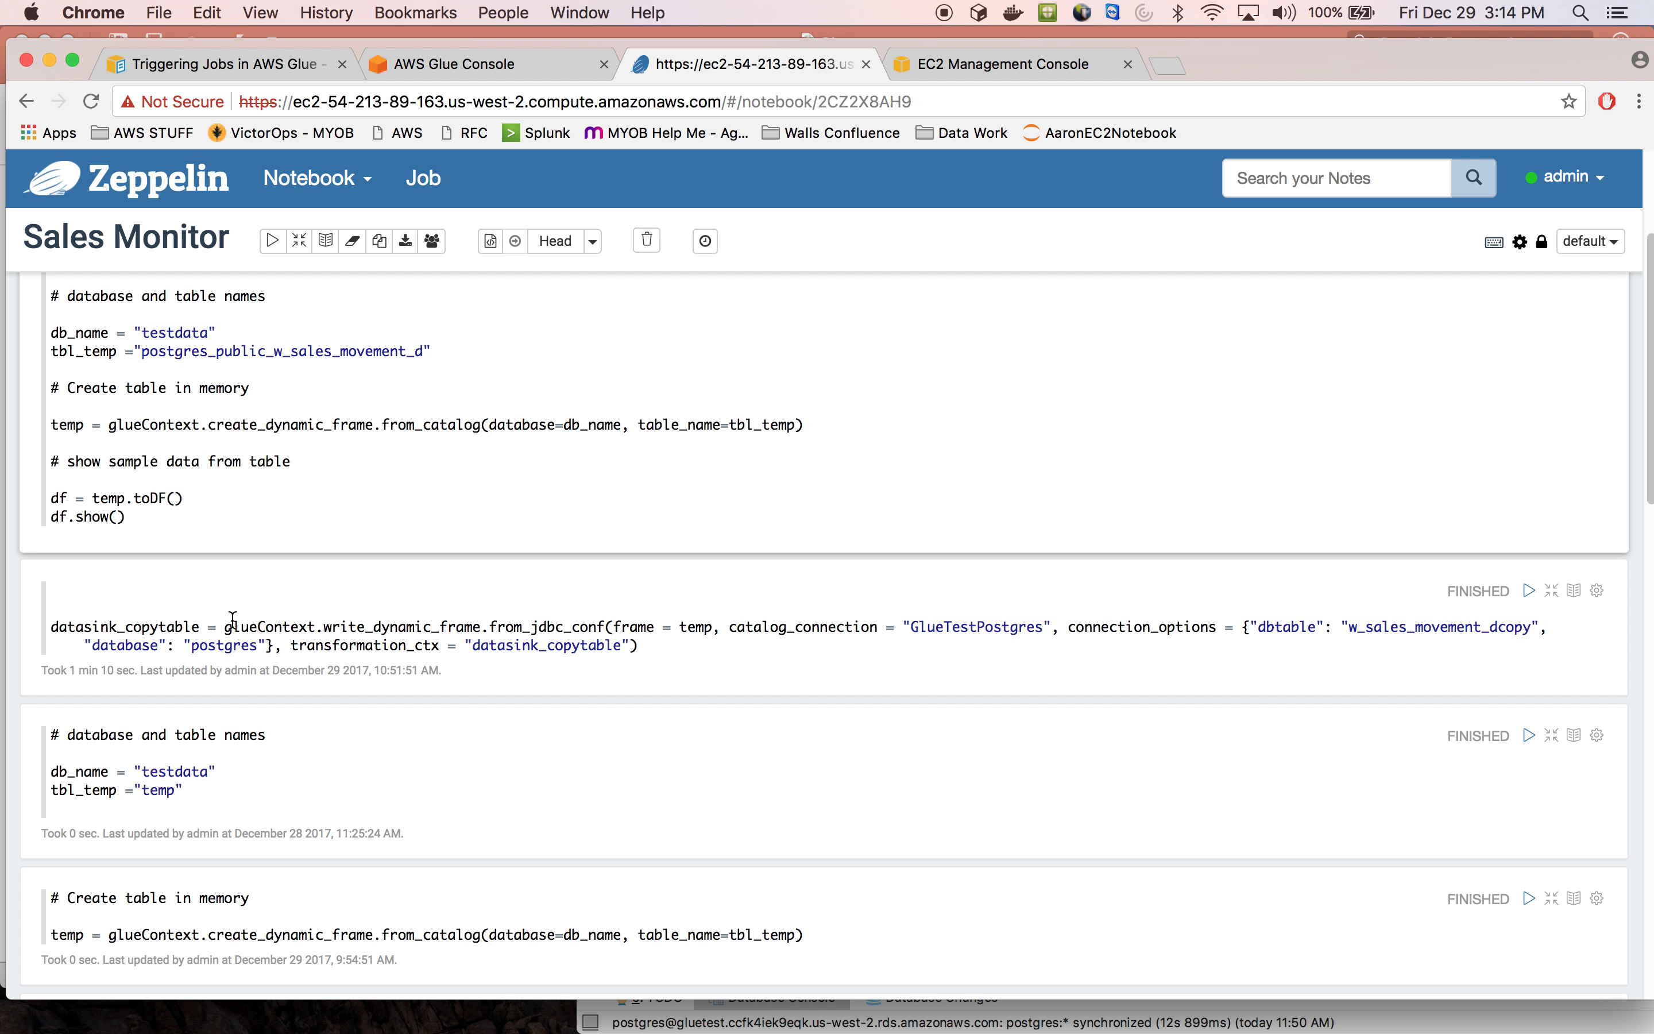
left_click(213, 626)
left_click_drag(213, 626, 646, 645)
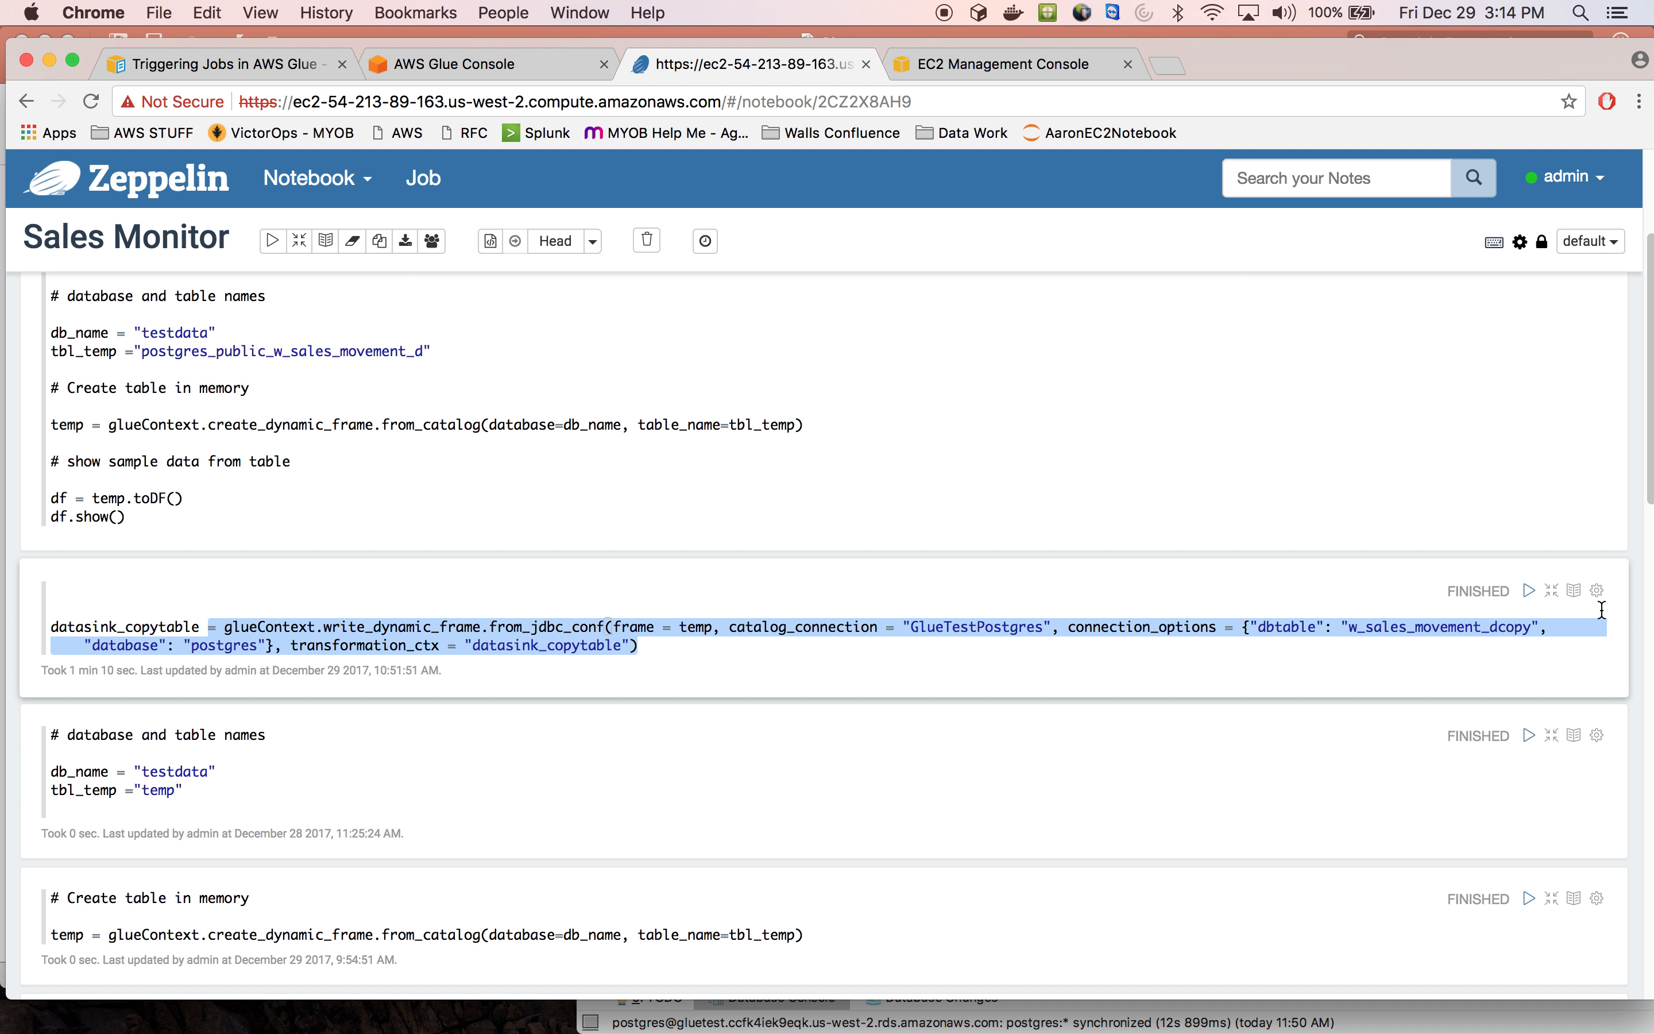
scroll(1643, 506, "down", 1)
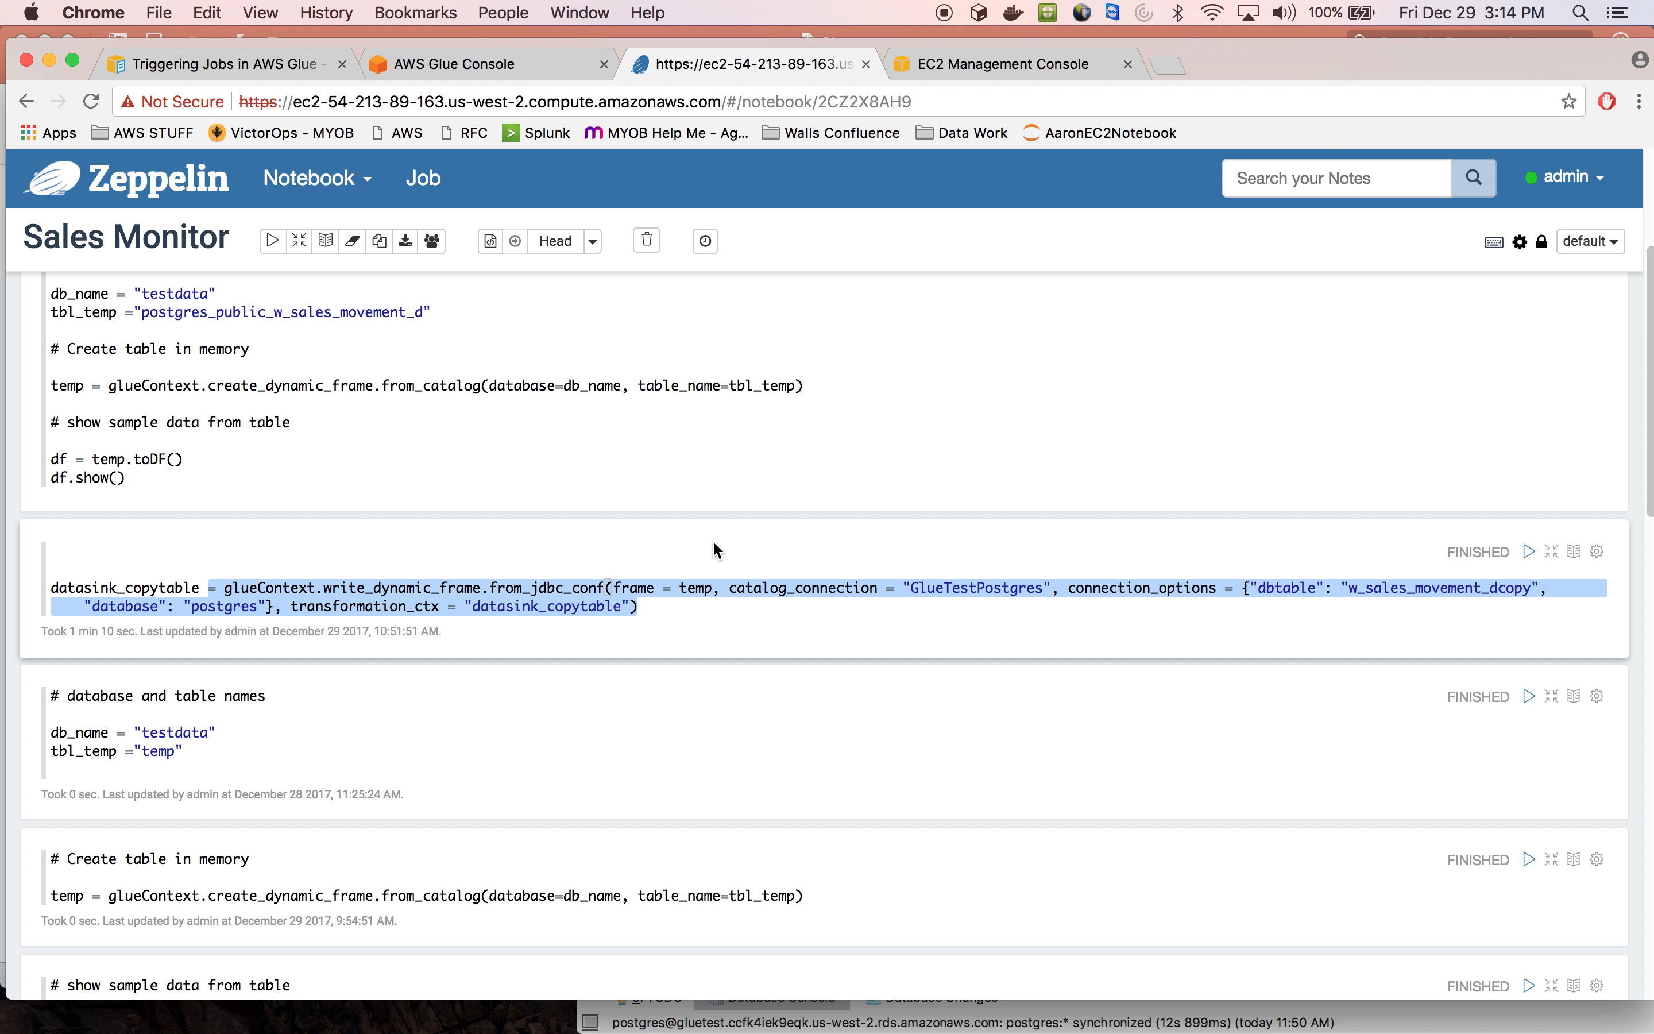
Switch to DataGrip, select the w_sales_movement_dcopy table in the public schema, and return to the Loading Libraries paragraph in Zeppelin
left_click(1421, 1019)
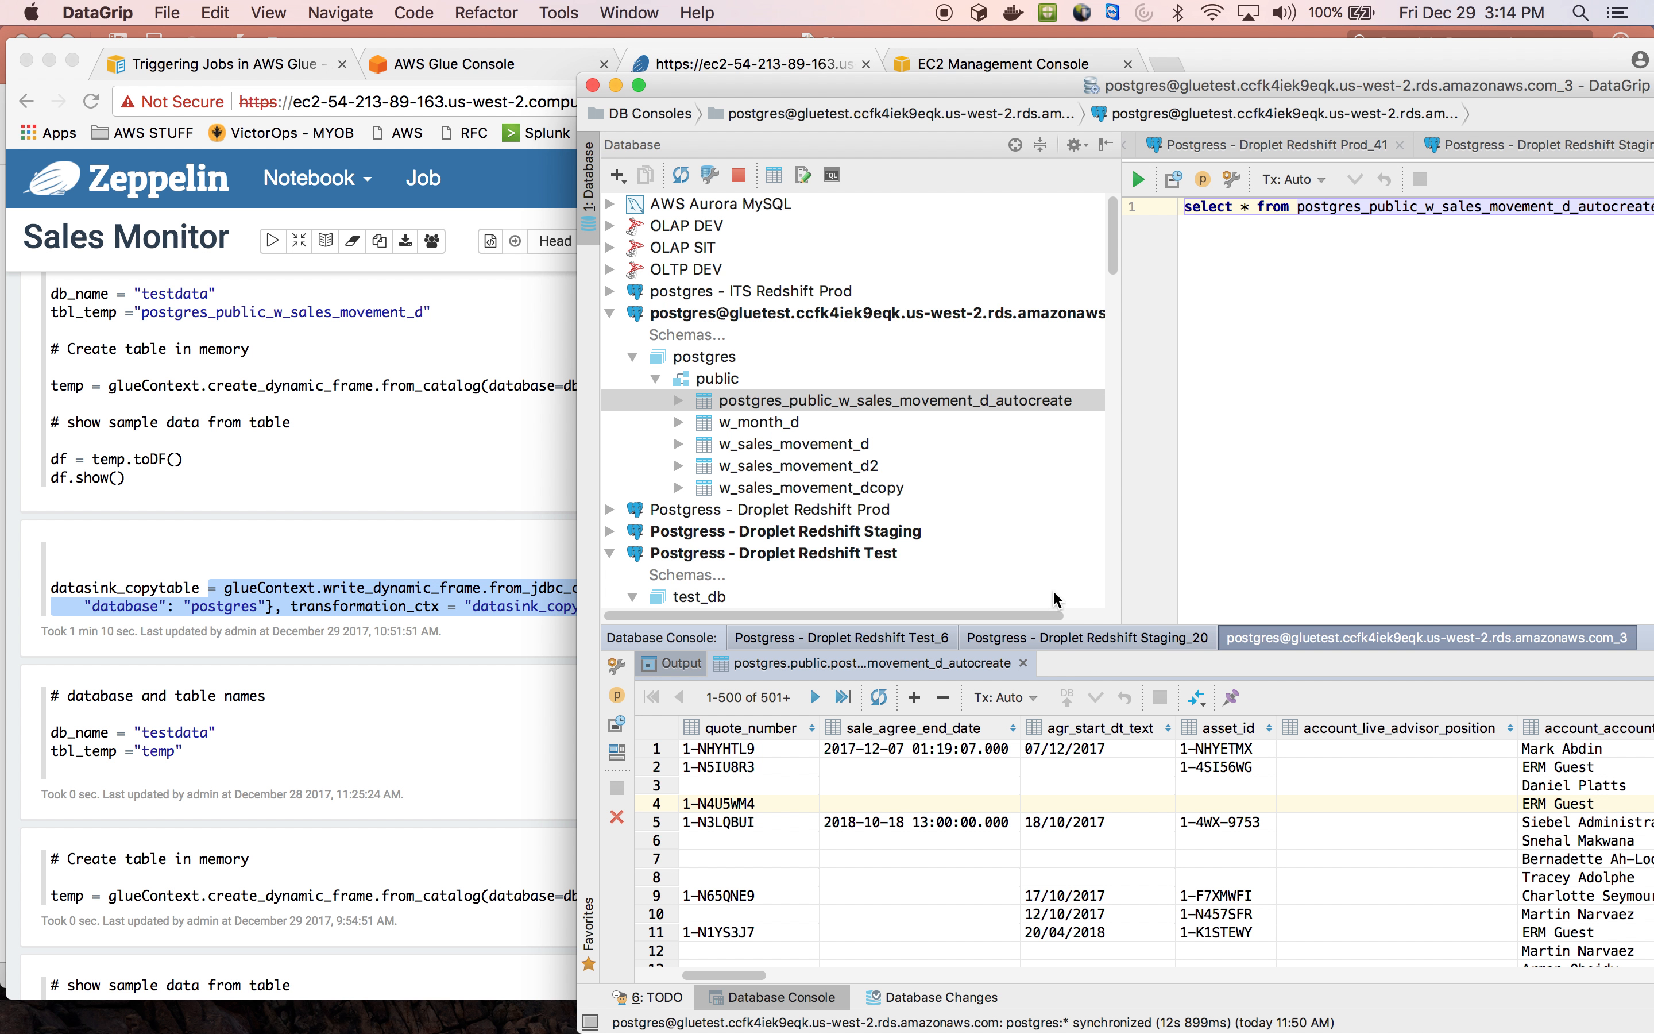
left_click(878, 489)
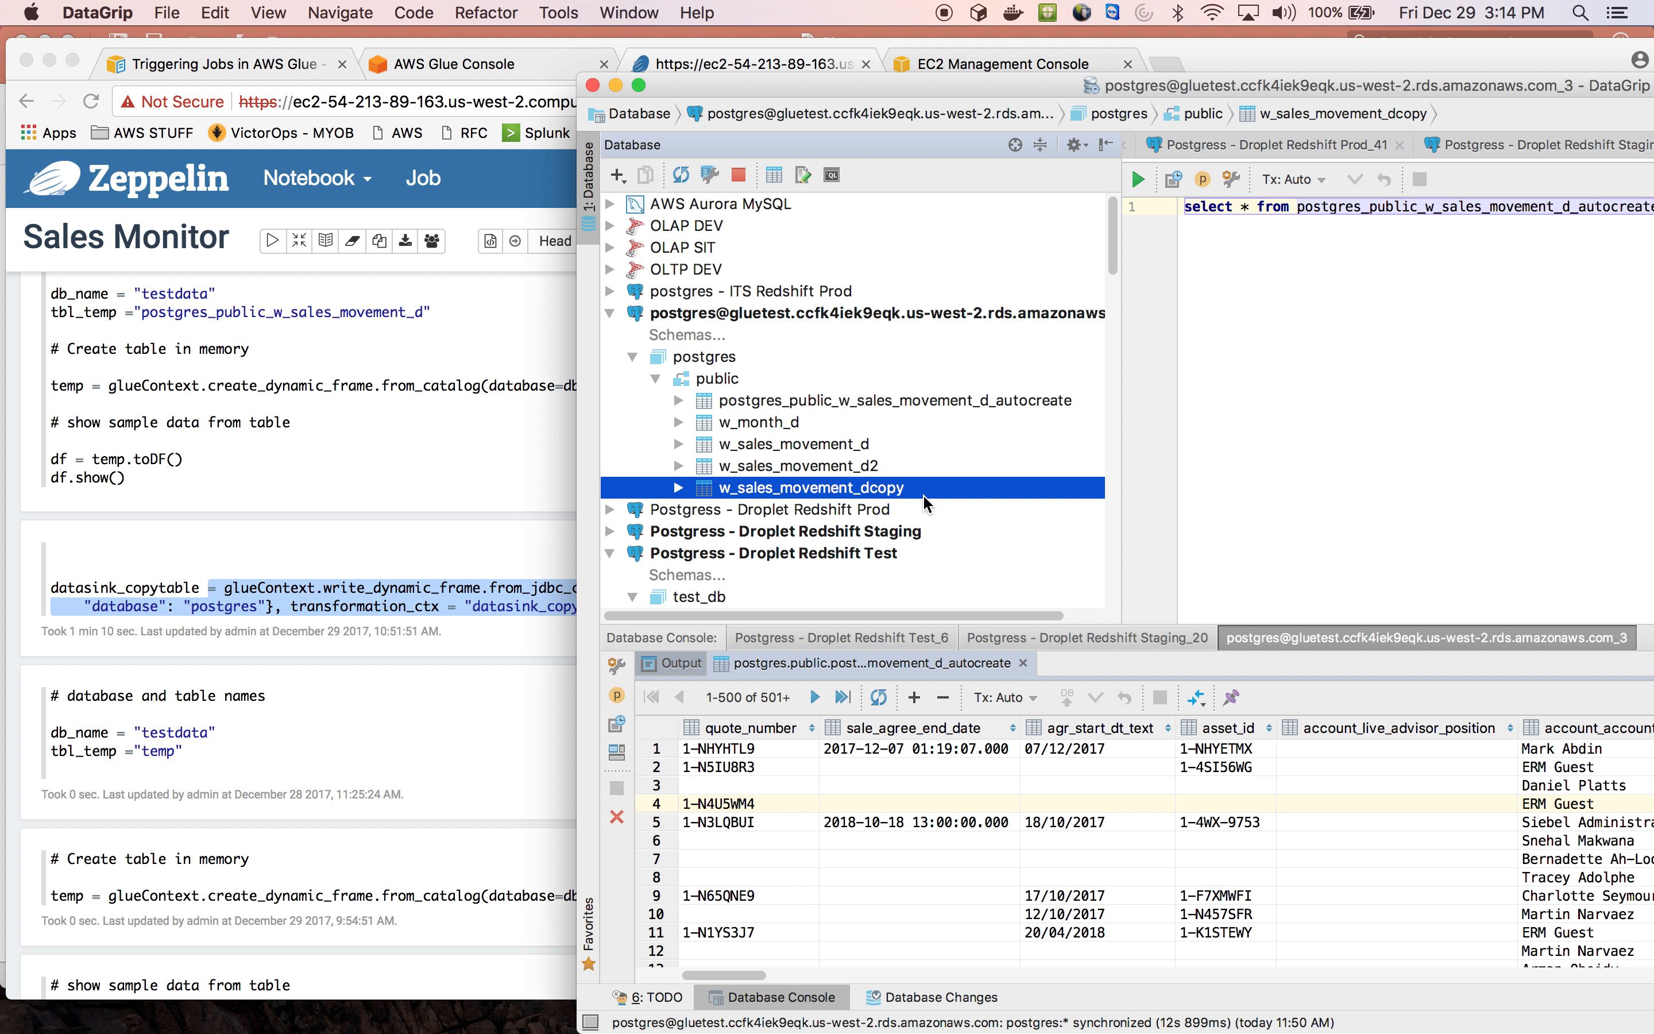
left_click(308, 429)
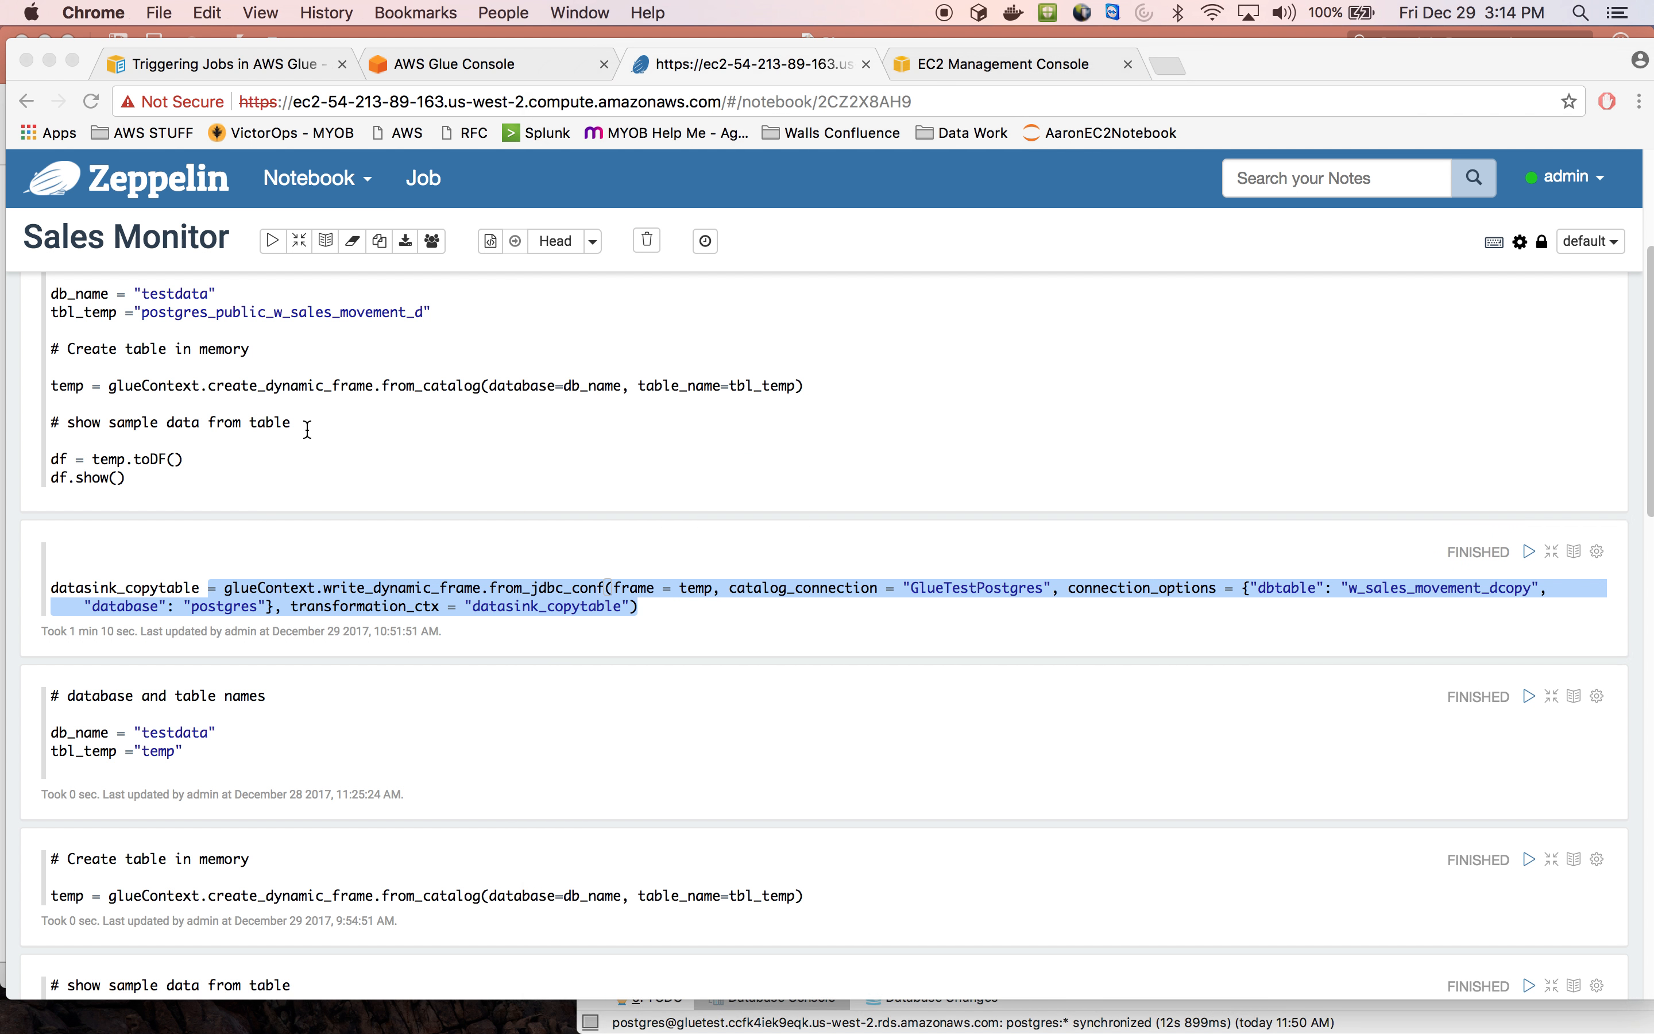
scroll(308, 429, "up", 3)
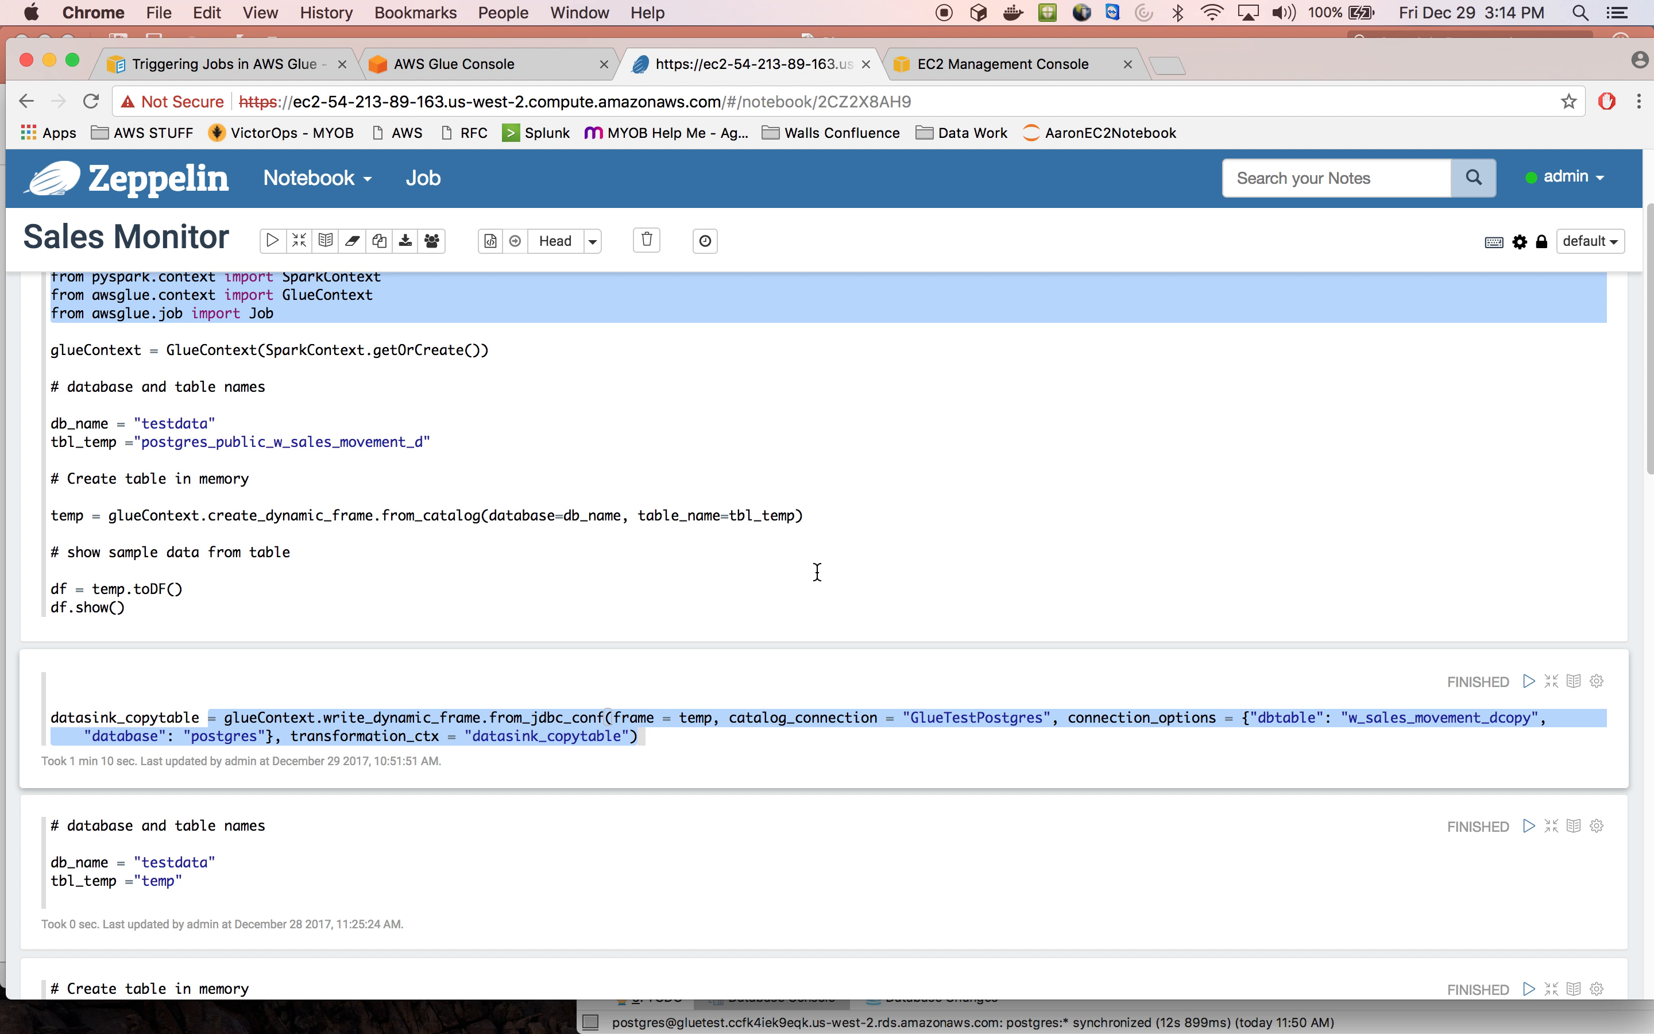
scroll(817, 571, "up", 3)
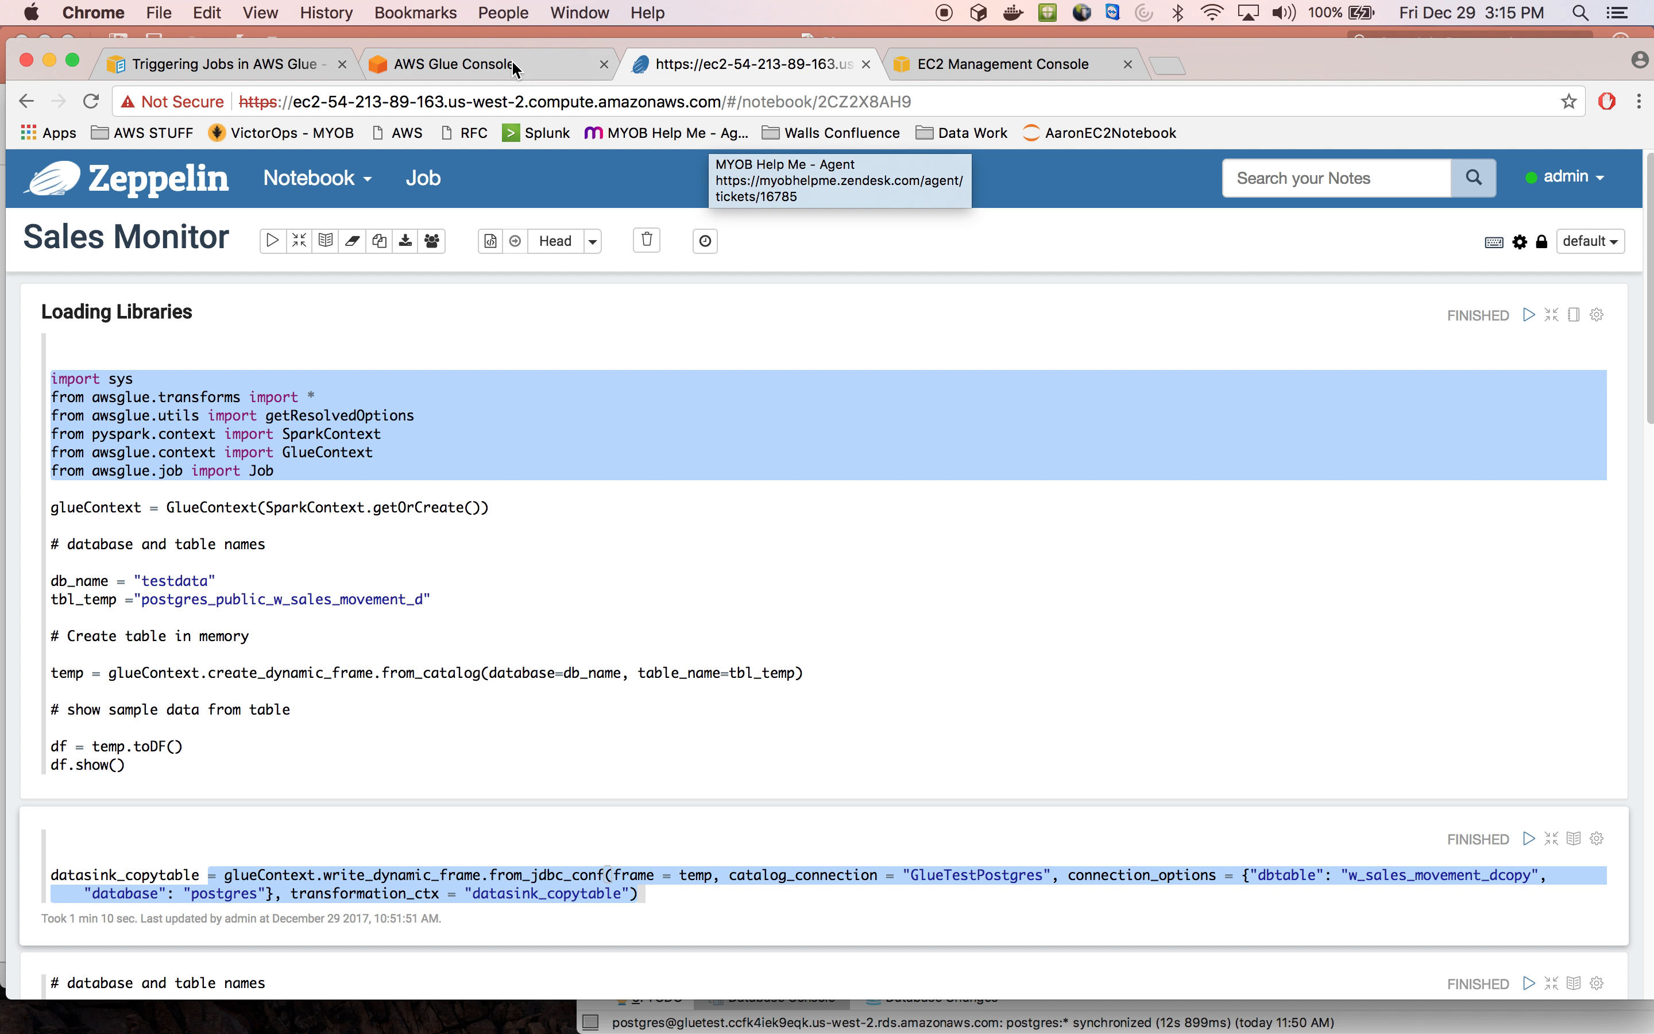
Revisit the Zeppelin note, EC2 instances and Triggering Jobs documentation, returning to the glue-dev-end-point details in the Glue console
left_click(453, 63)
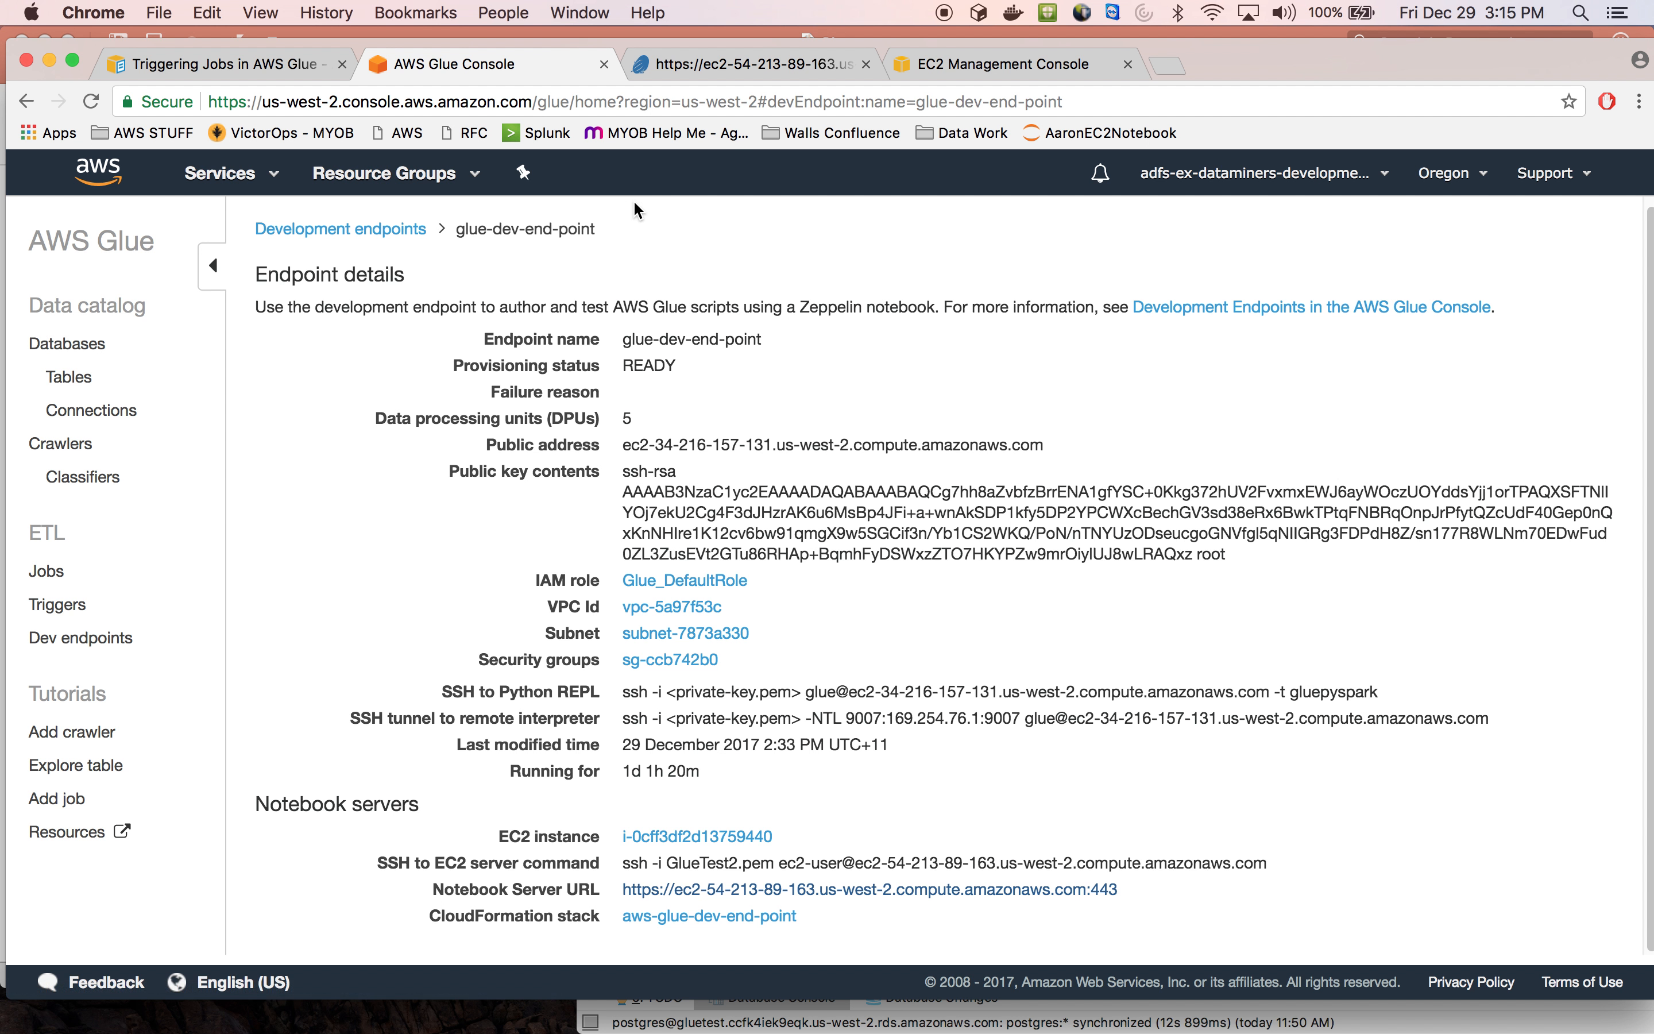
left_click(746, 68)
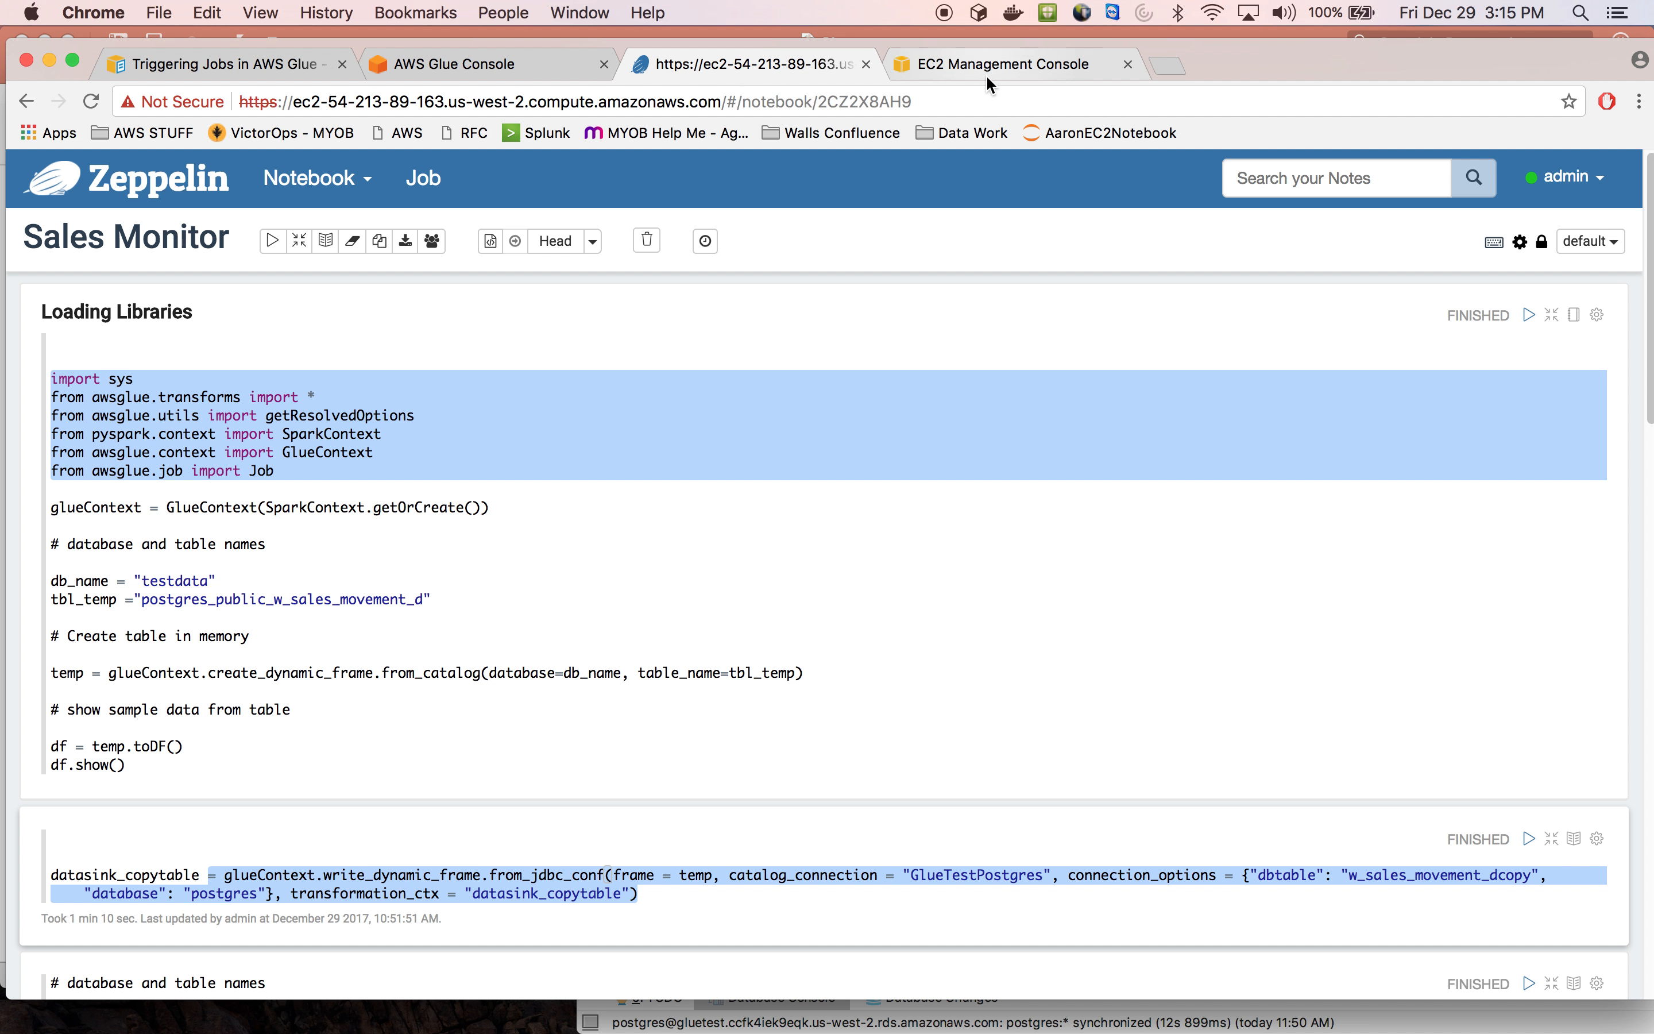
left_click(1007, 66)
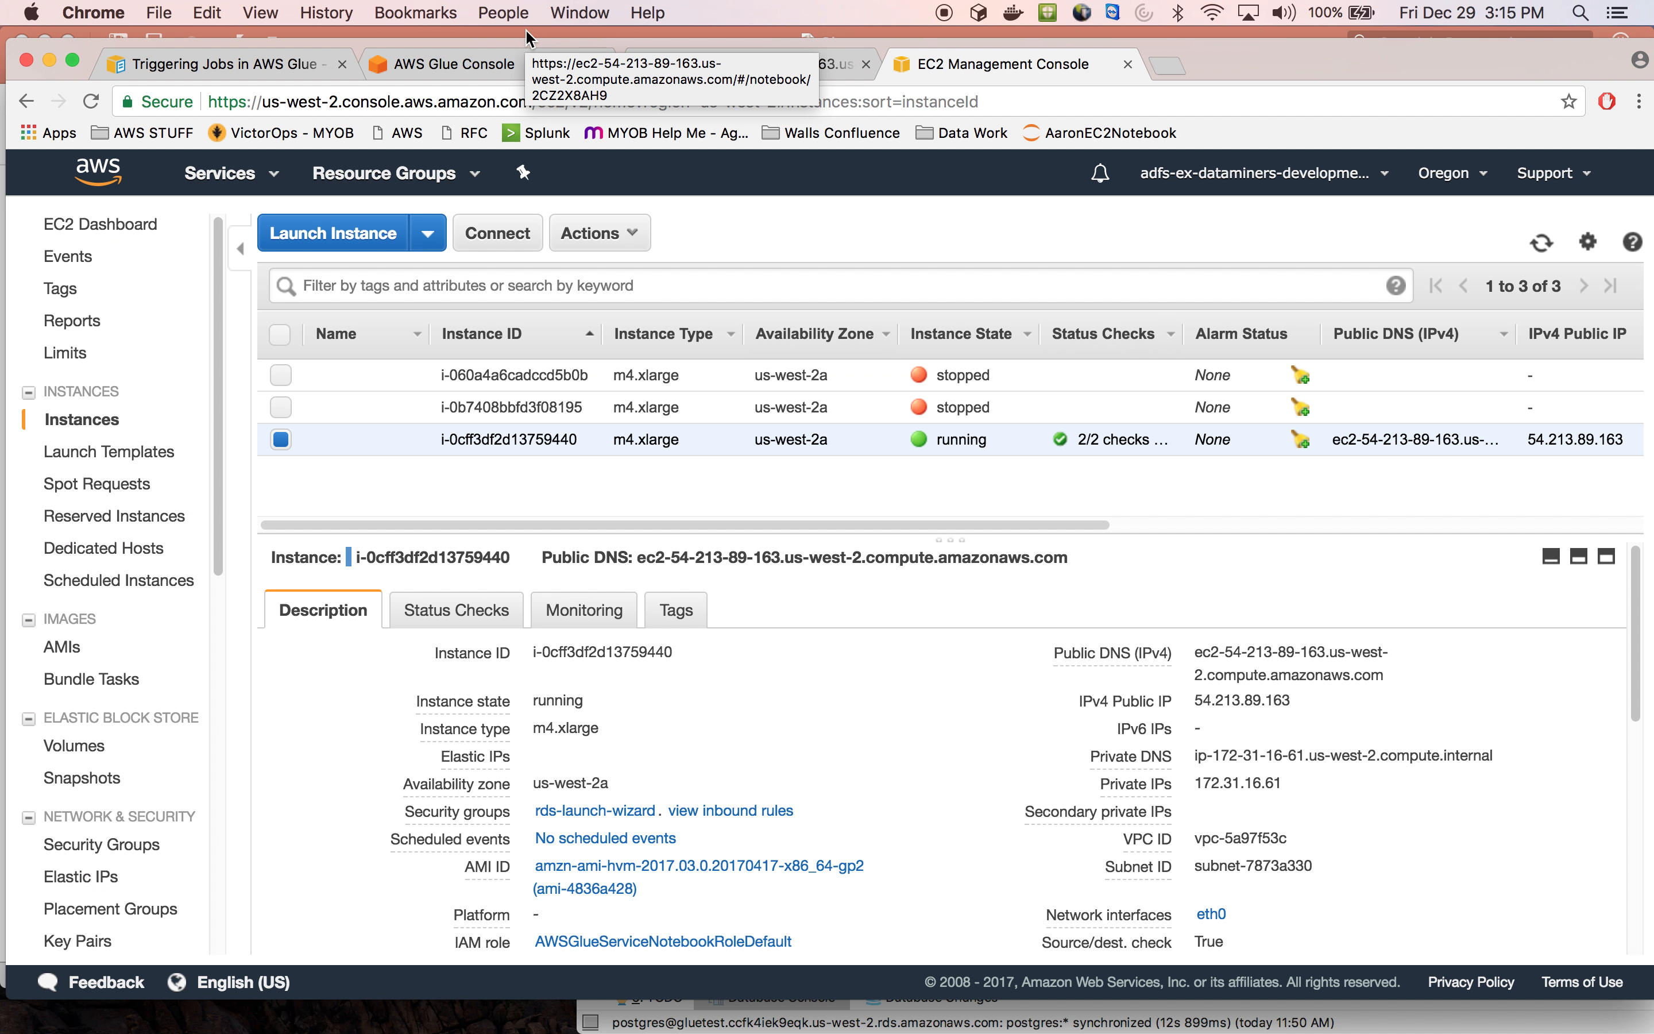
left_click(226, 64)
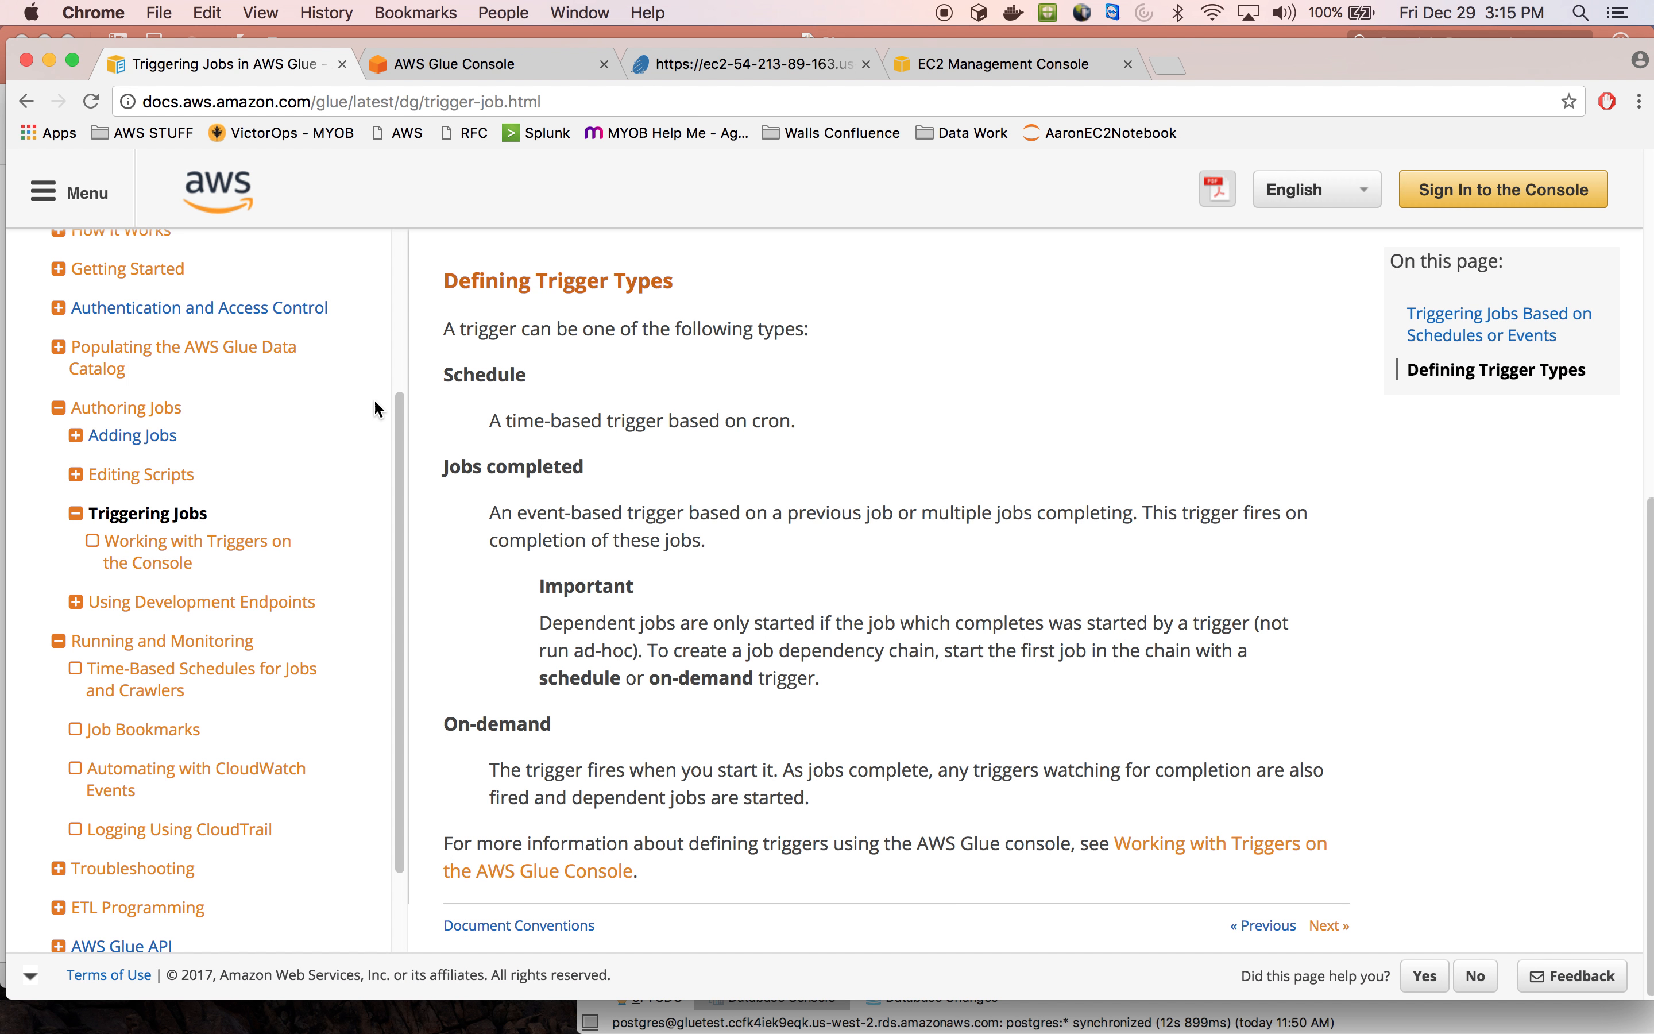
left_click(528, 67)
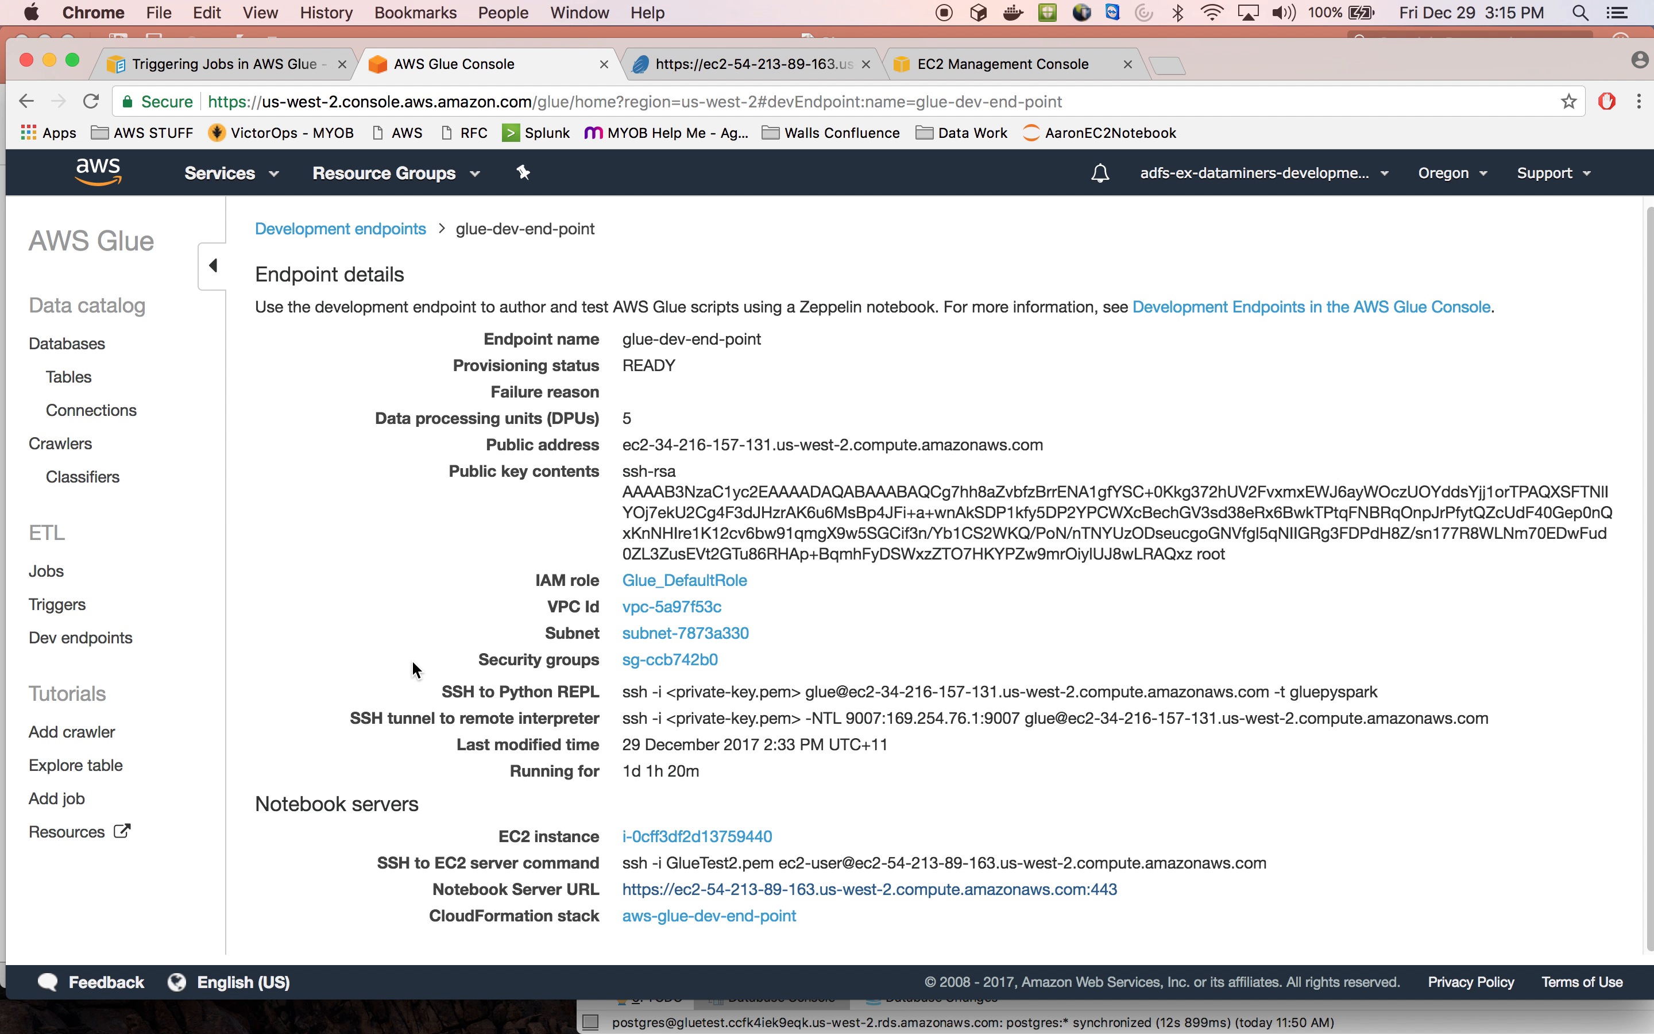
Switch to the Glue presentation in PowerPoint and show slide 5, "What we need to consider"
mouse_move(834, 1030)
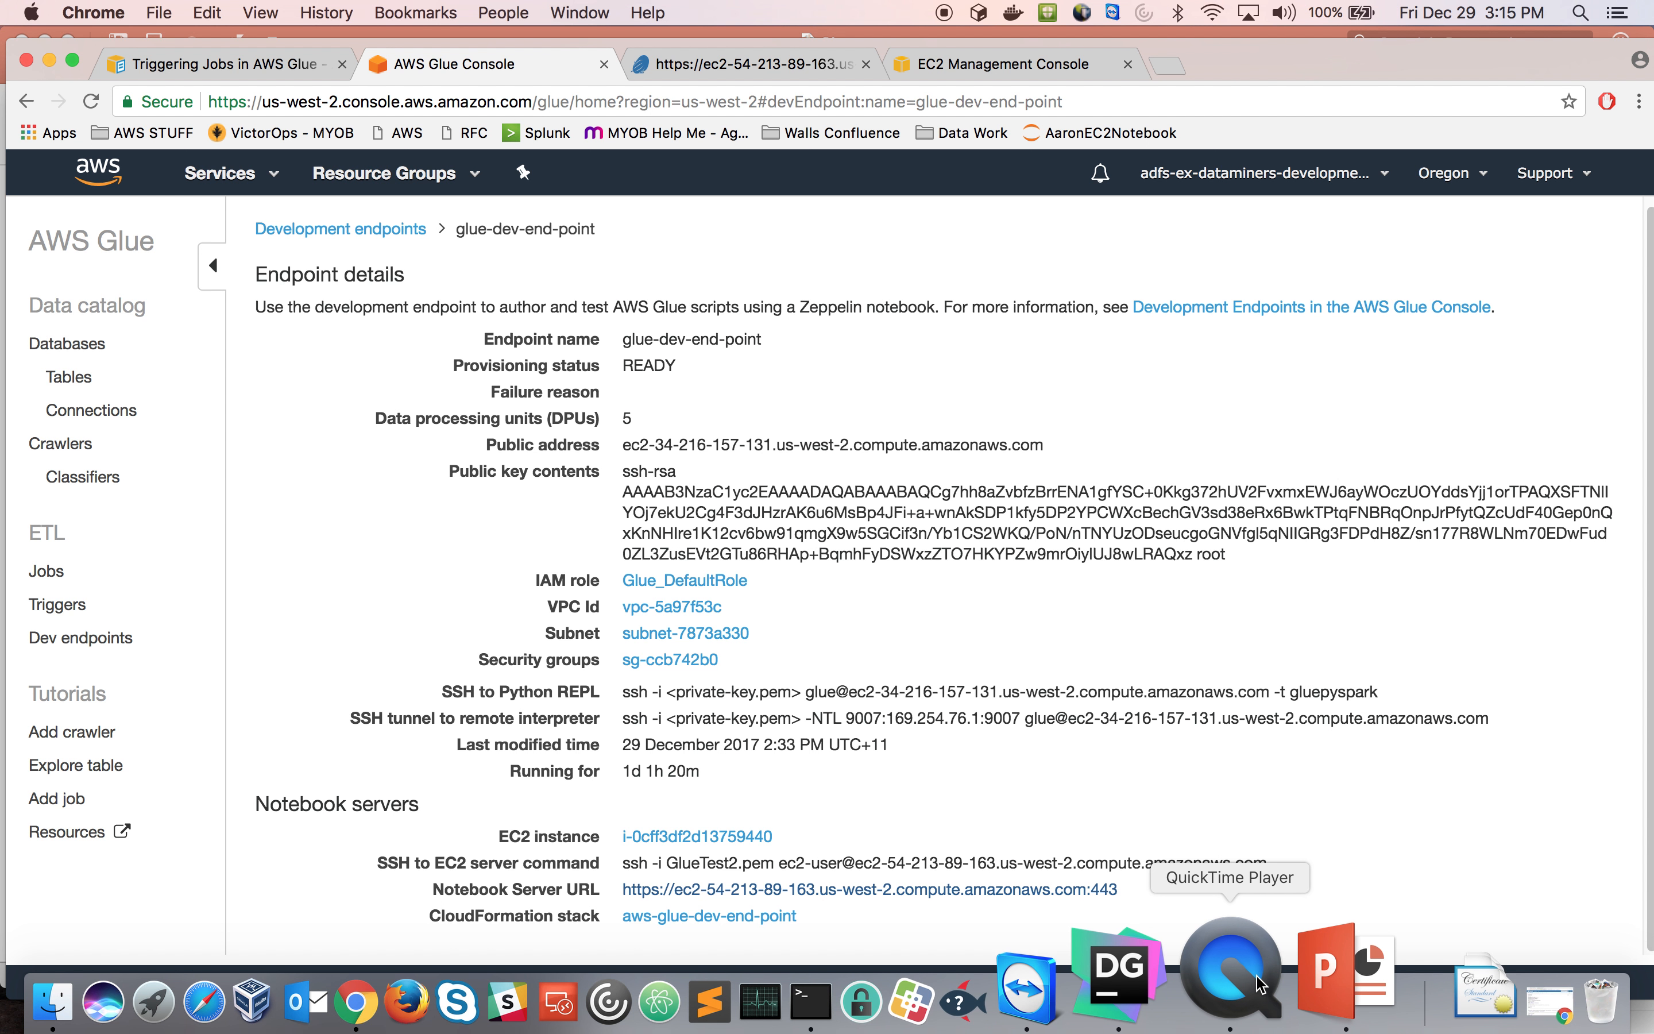
left_click(1294, 982)
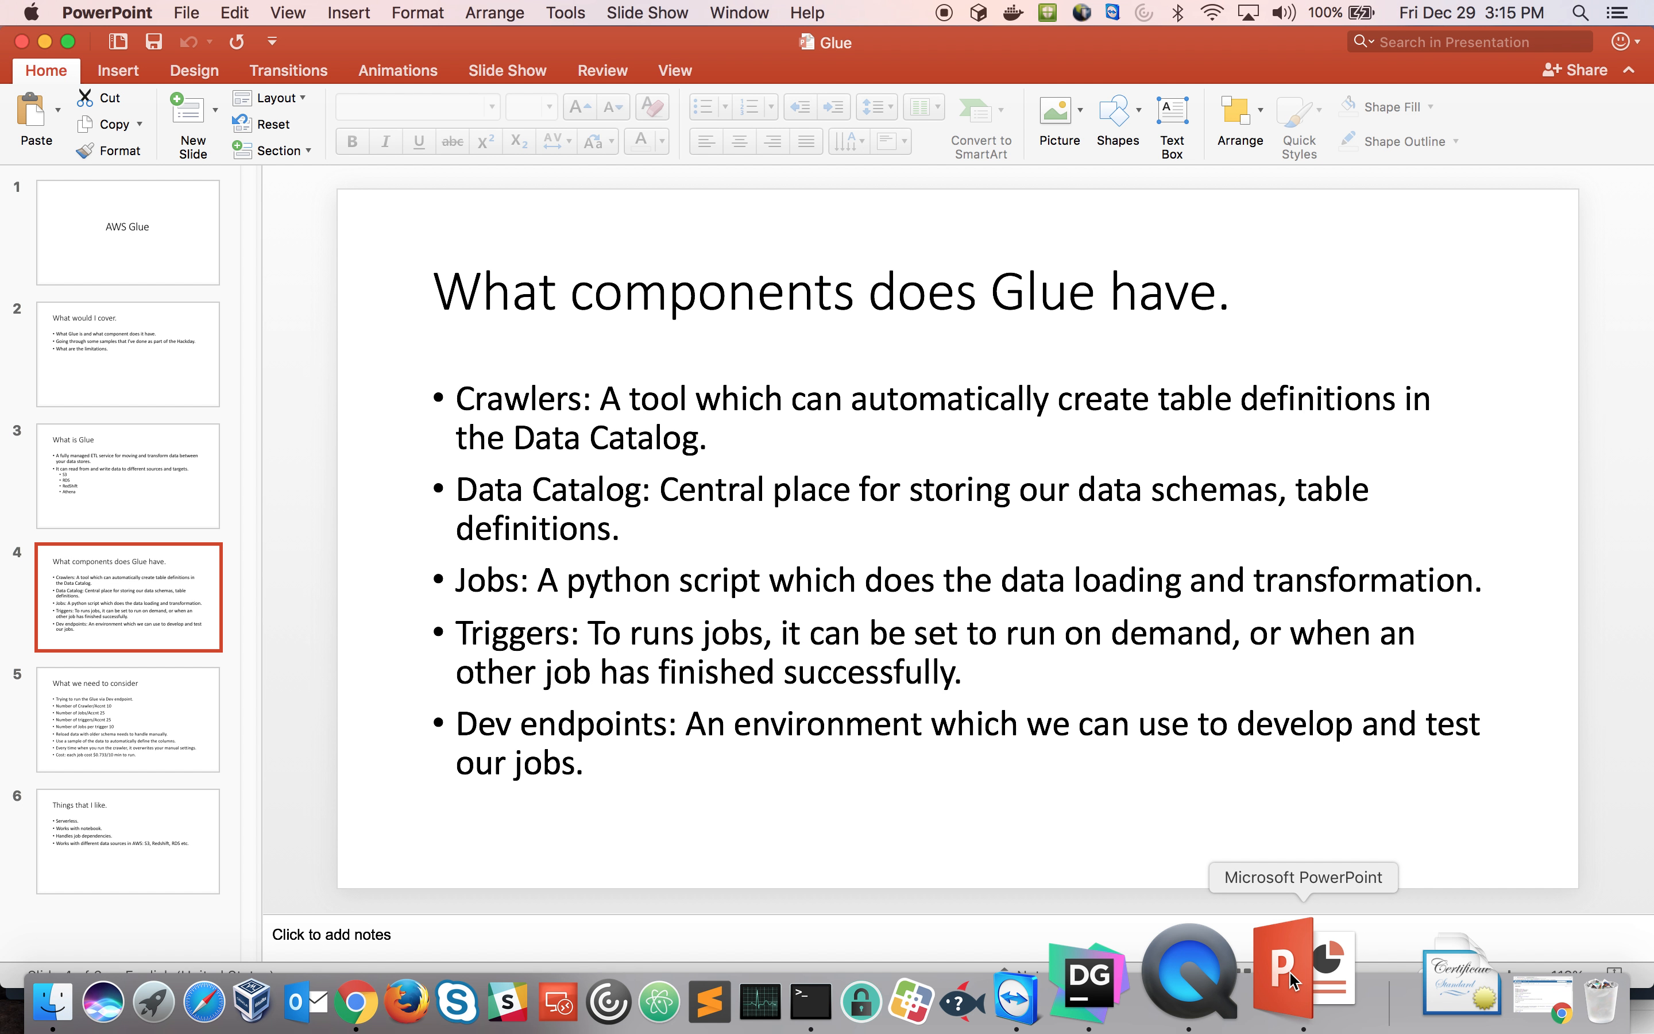
left_click(125, 721)
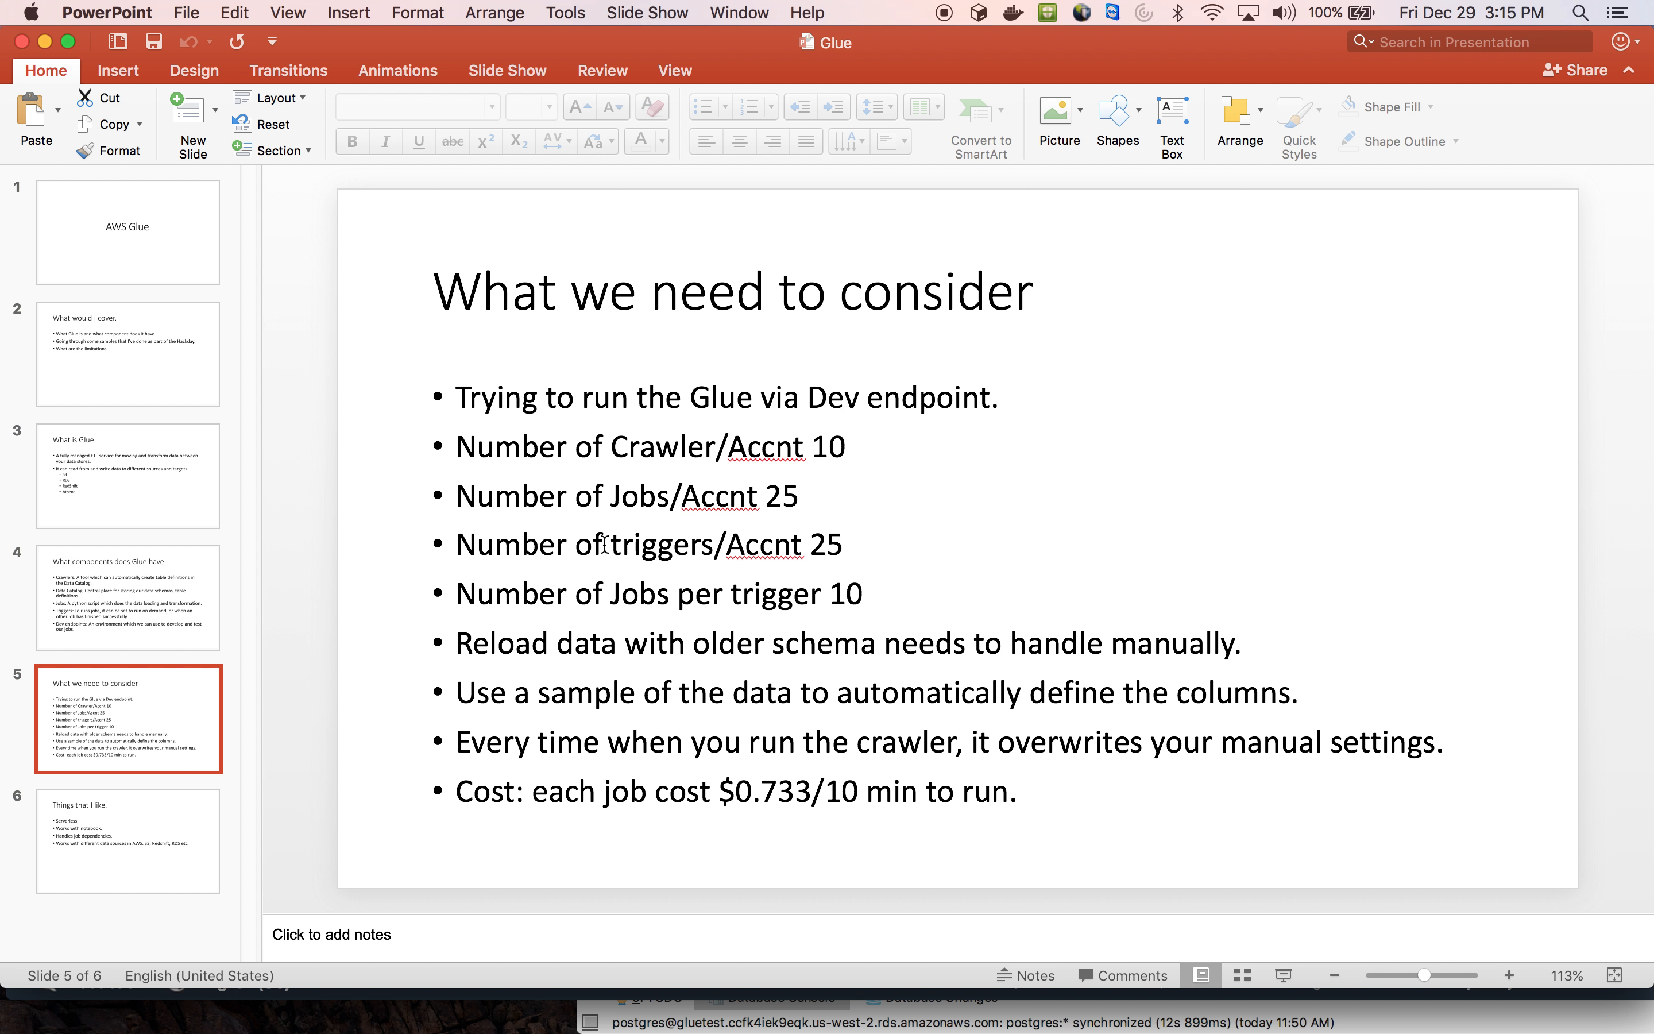
left_click(816, 535)
Switch back to the AWS Glue Console in Chrome and open the Crawlers list
mouse_move(457, 974)
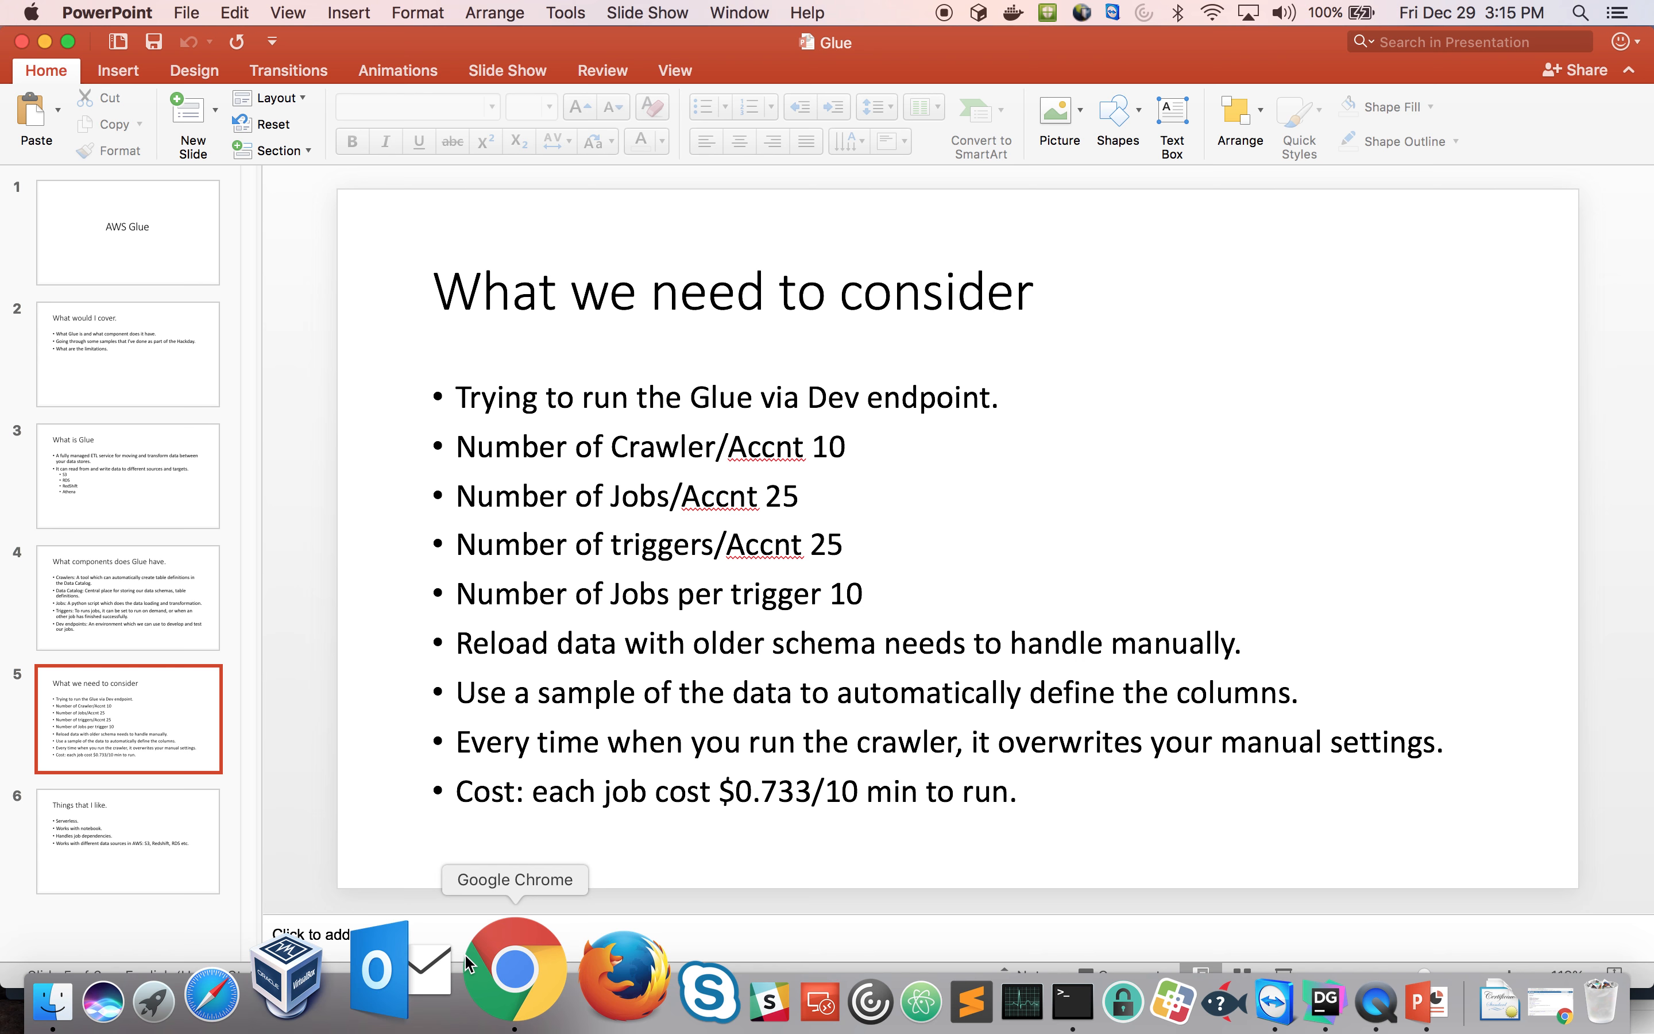
right_click(476, 964)
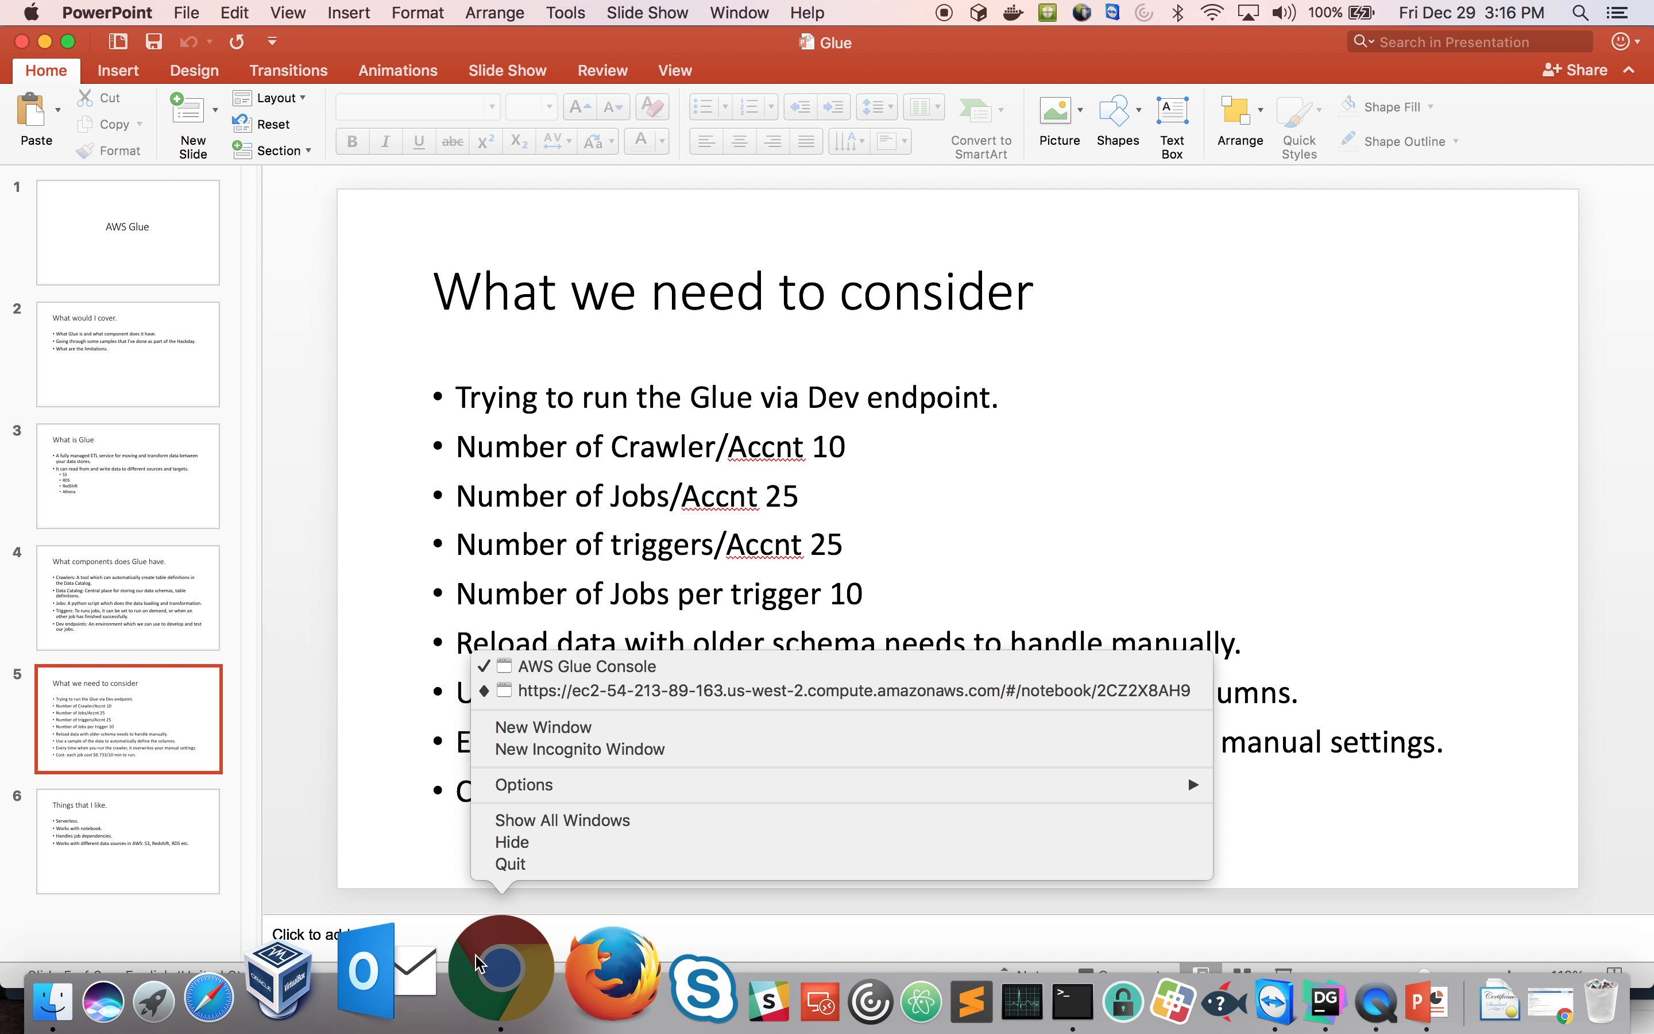
left_click(596, 668)
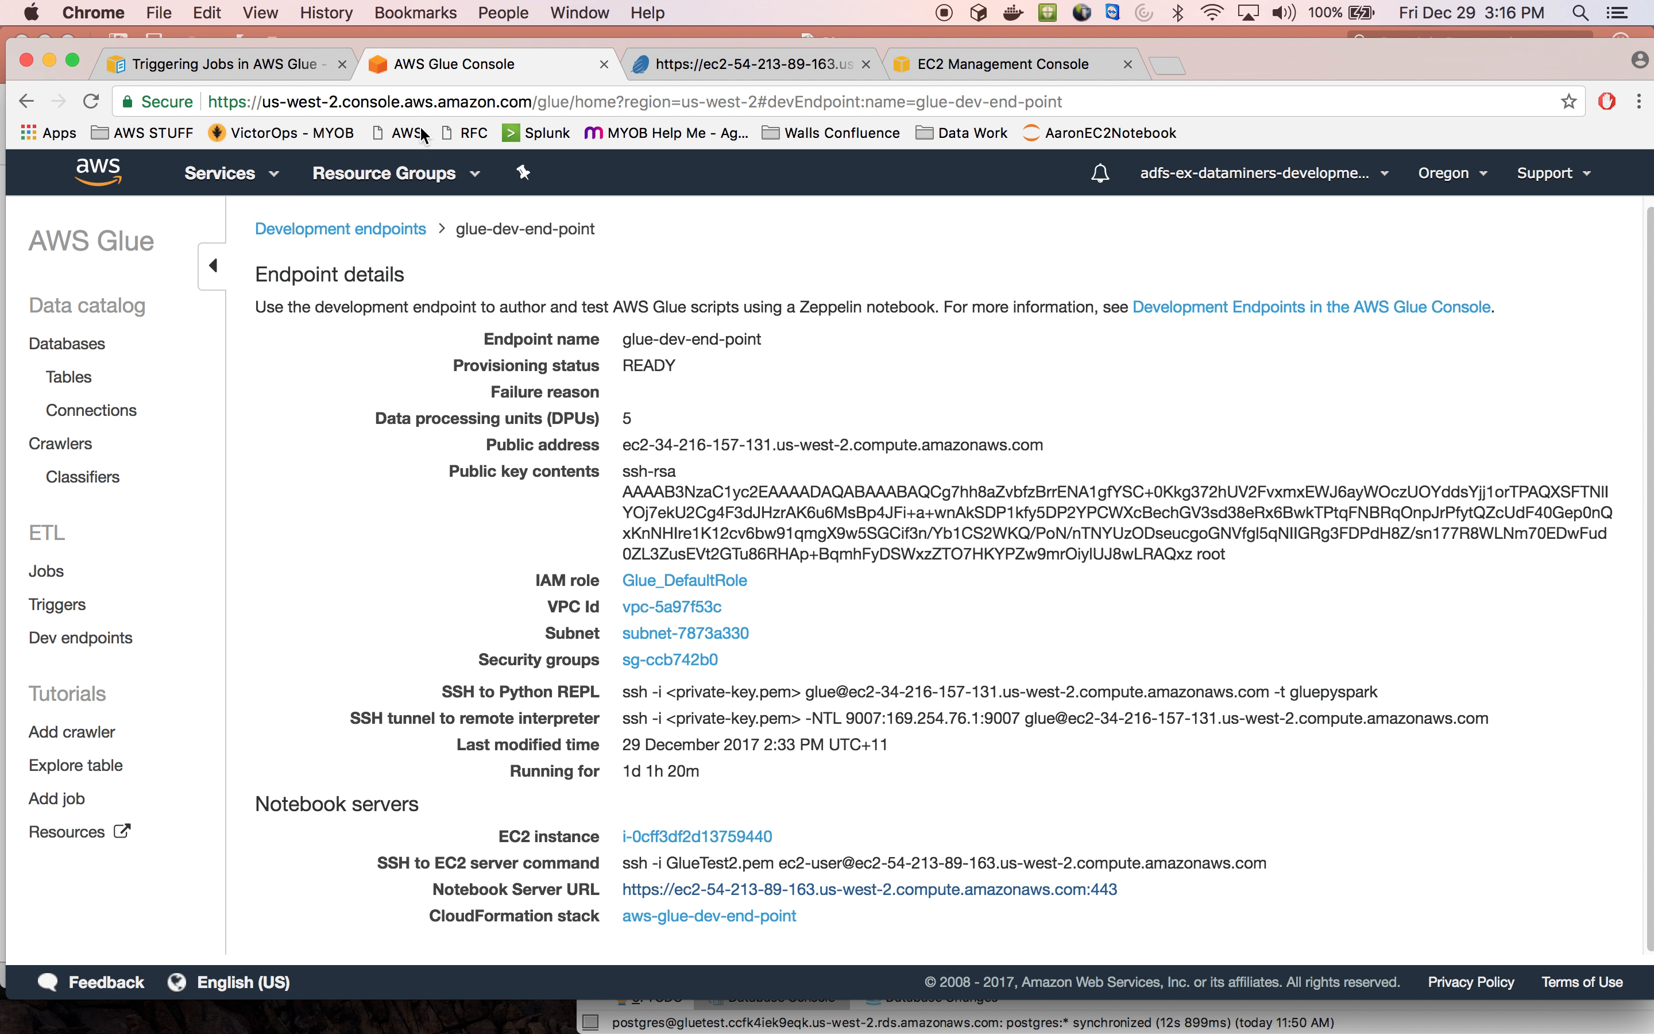
left_click(80, 446)
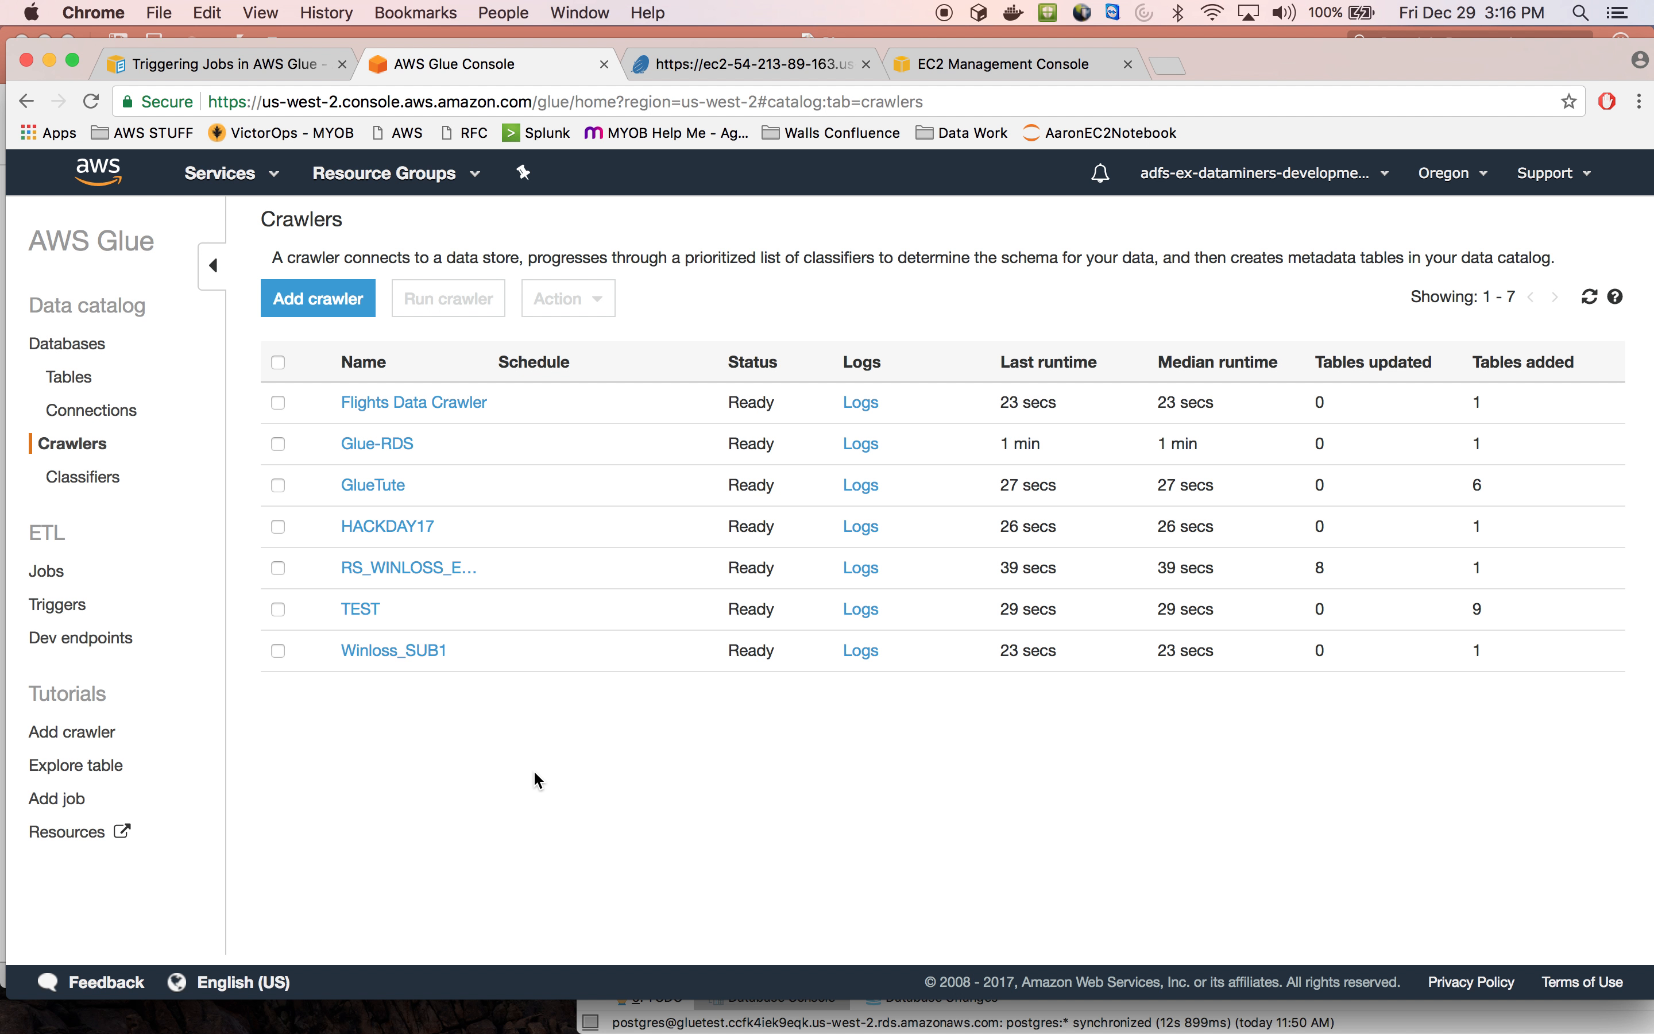
Reposition the Chrome and PowerPoint windows so each stays reachable behind the other, with the Crawlers list in front
left_click_drag(1233, 68, 1226, 230)
left_click(1096, 75)
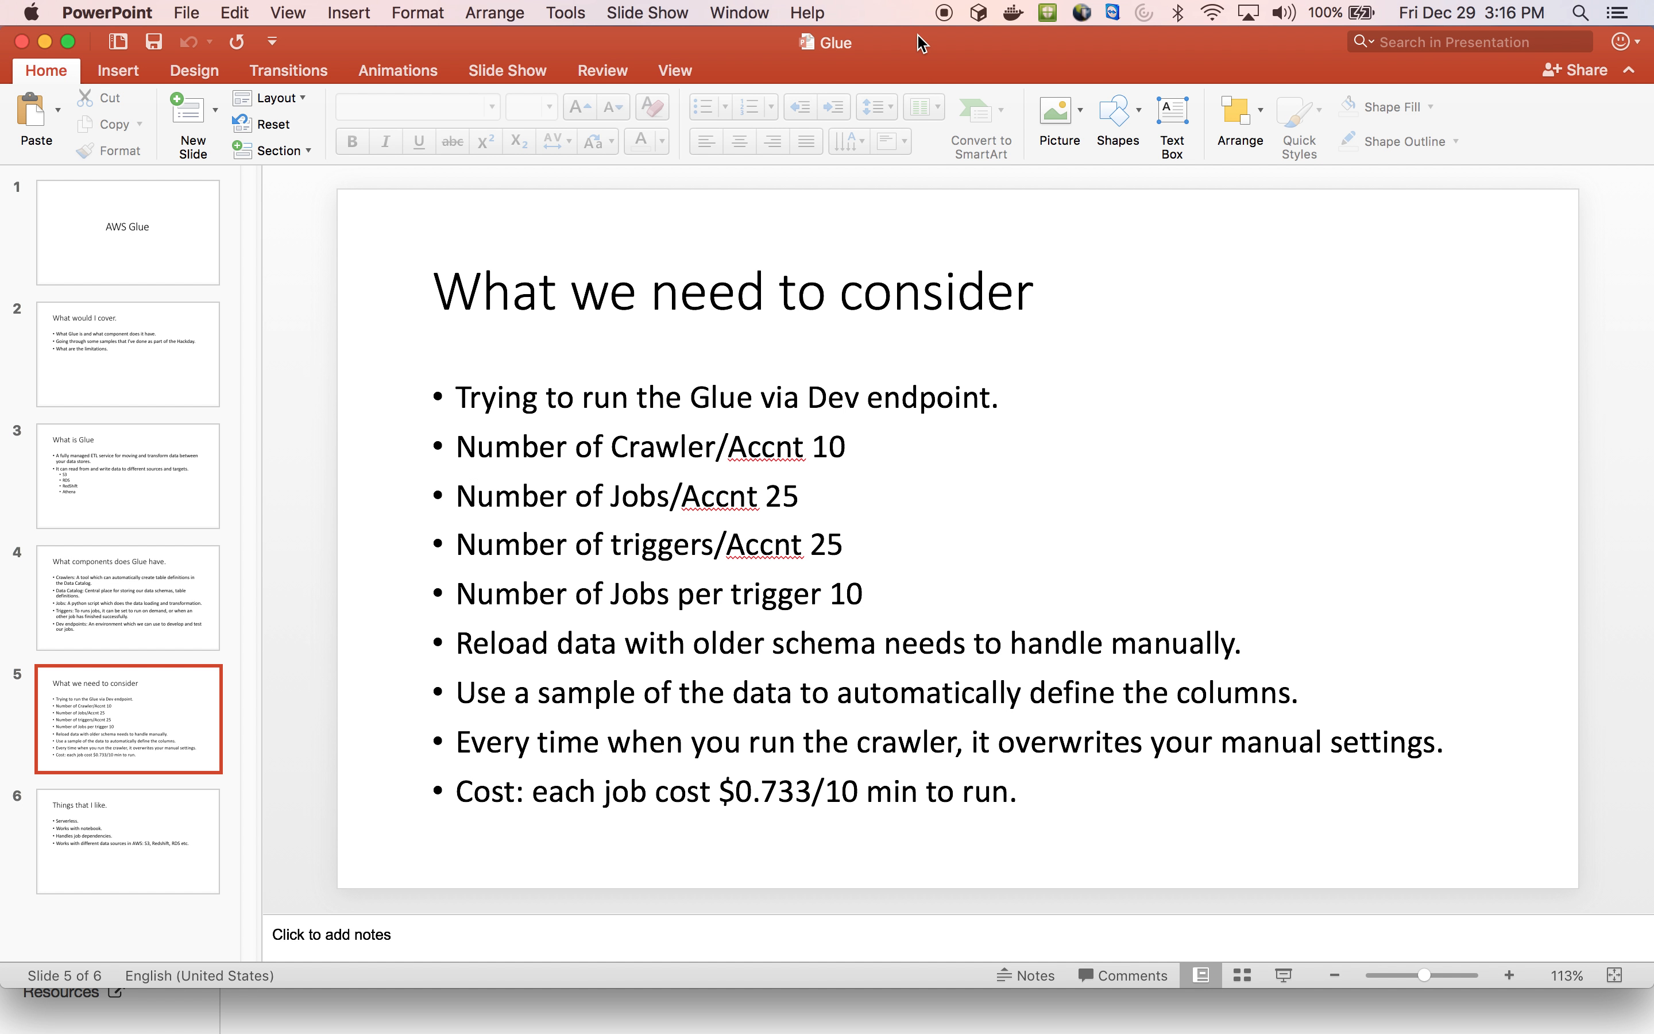
left_click_drag(904, 54, 995, 102)
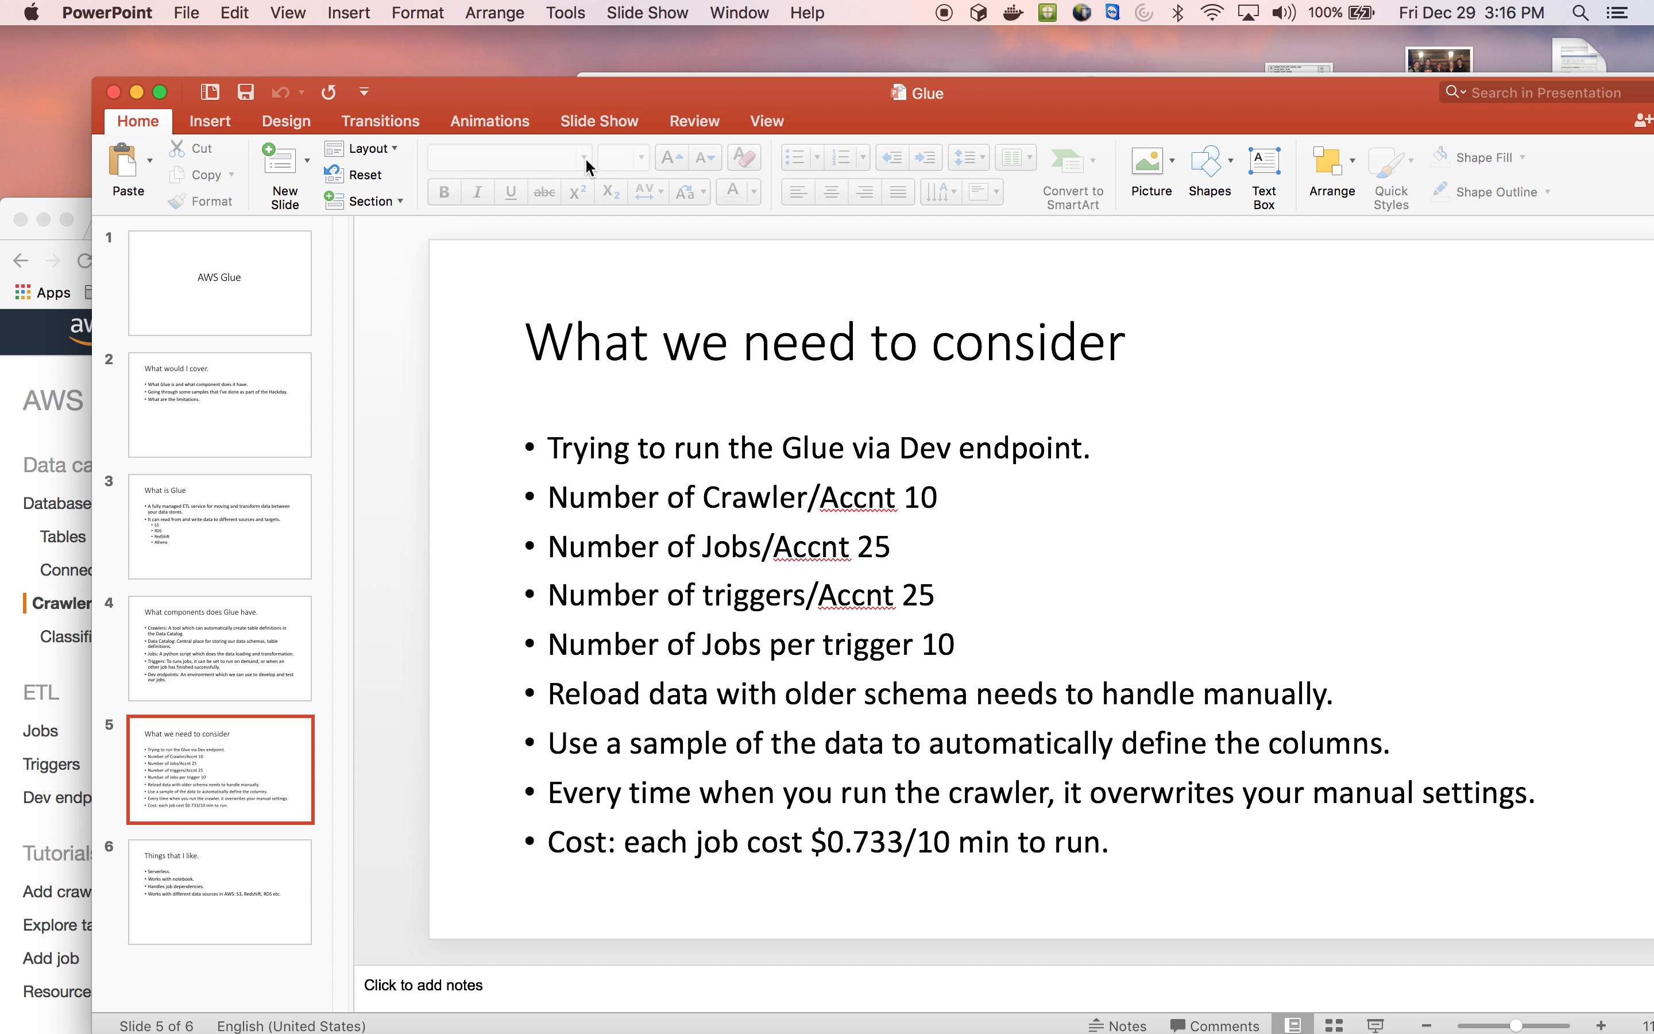
left_click(65, 202)
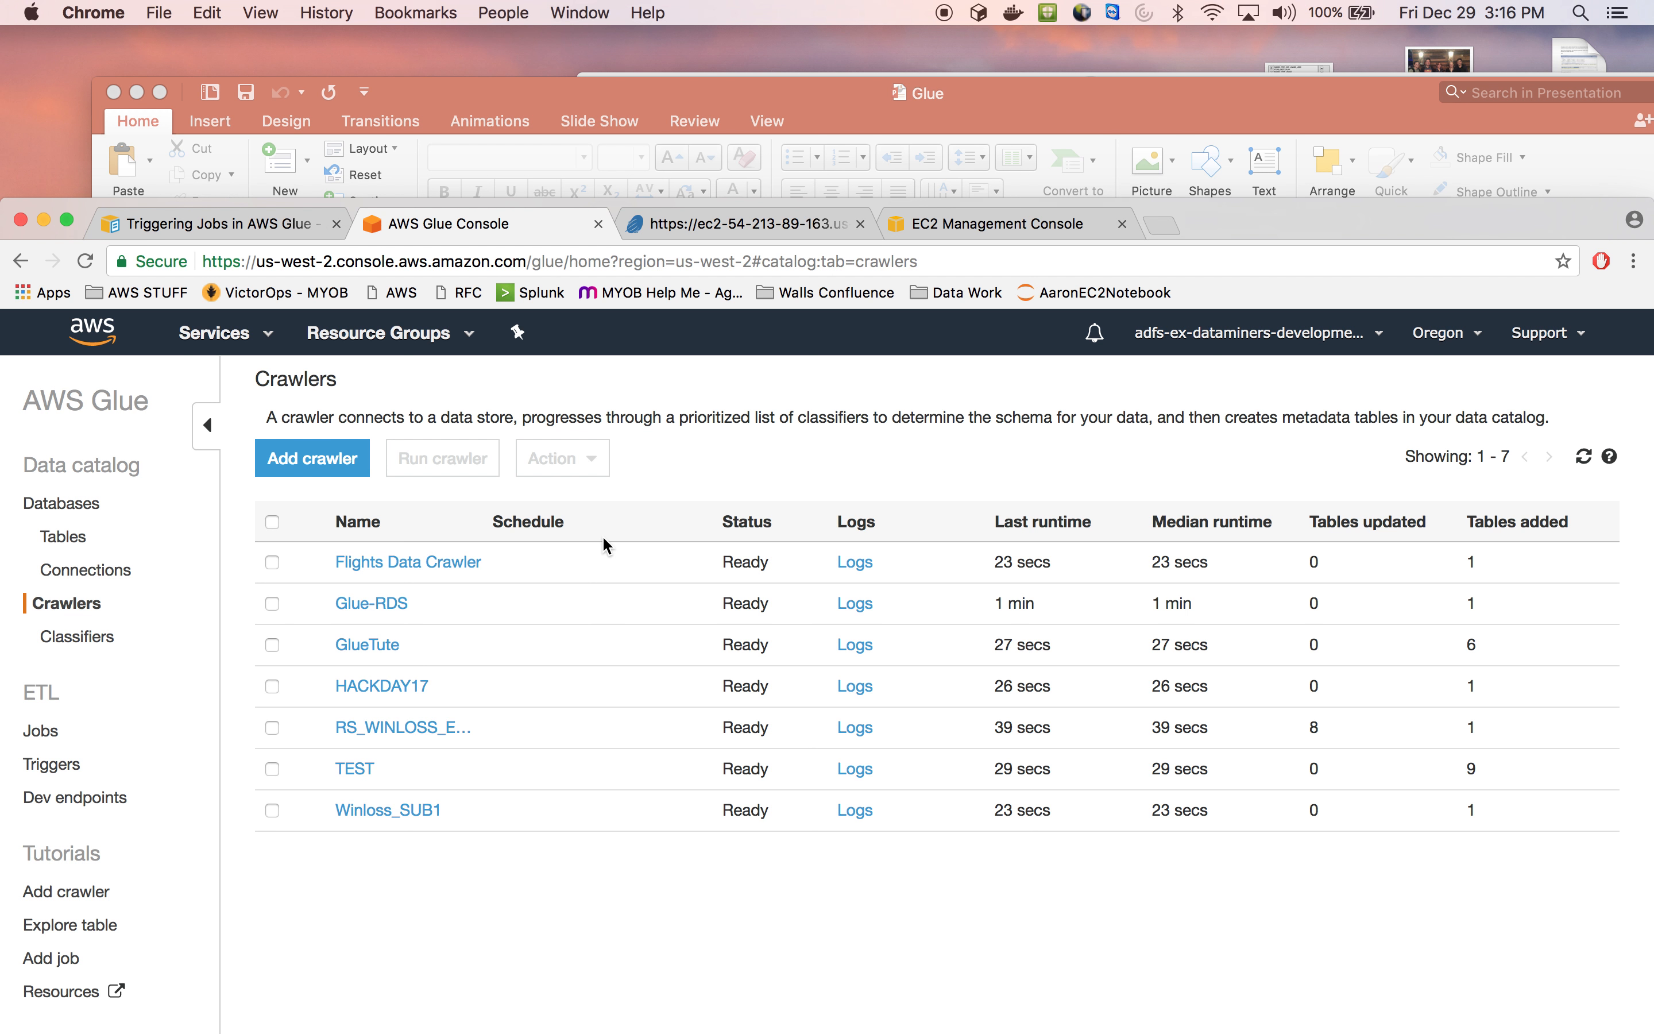
left_click_drag(1244, 230, 1239, 135)
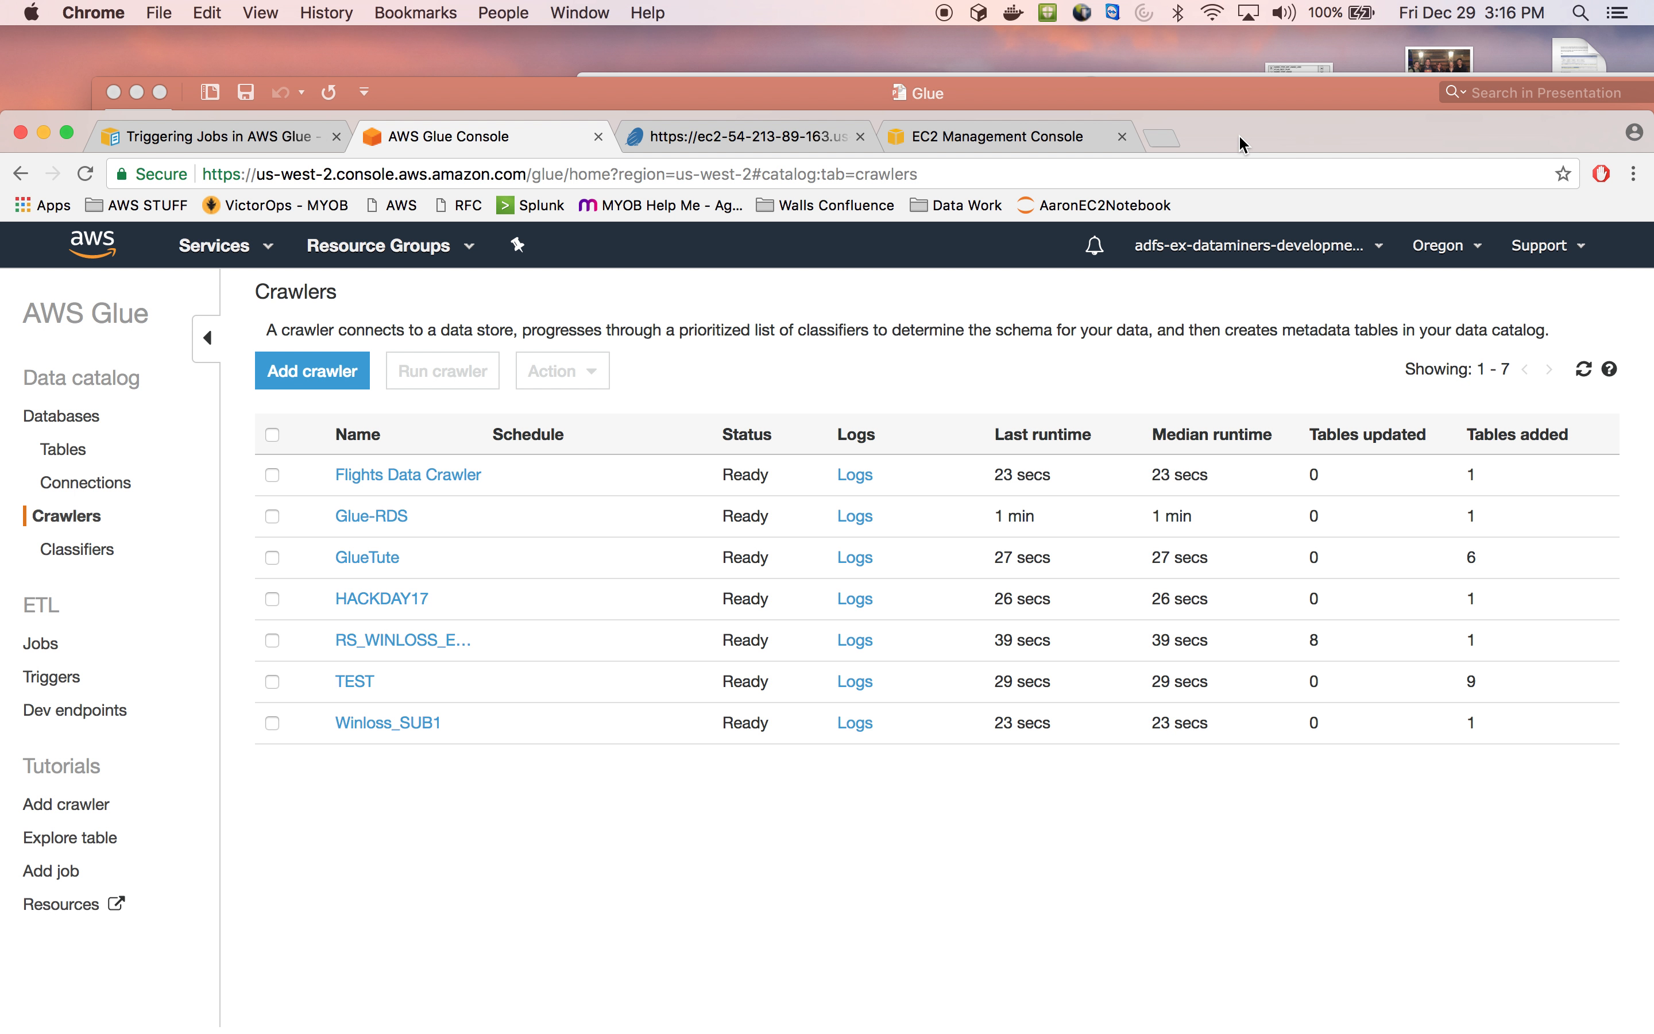
Return to the "What we need to consider" slide in PowerPoint and highlight the words "Number of Jobs/Accnt"
left_click(1117, 81)
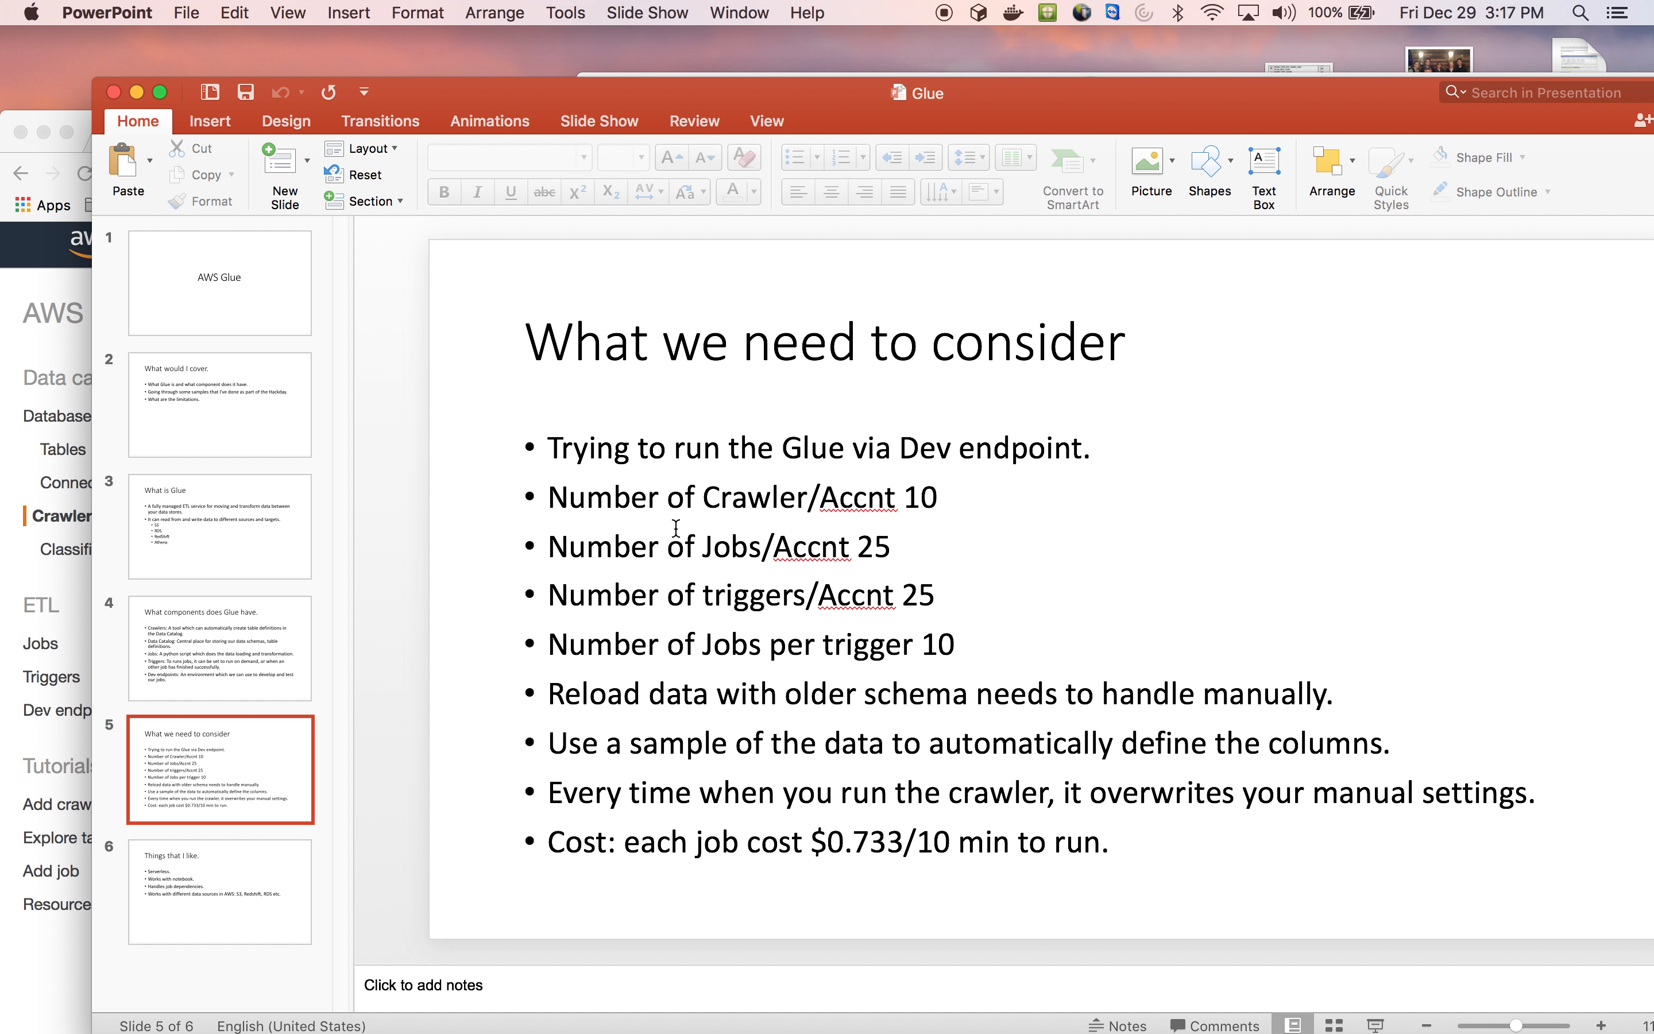
left_click_drag(621, 550, 768, 557)
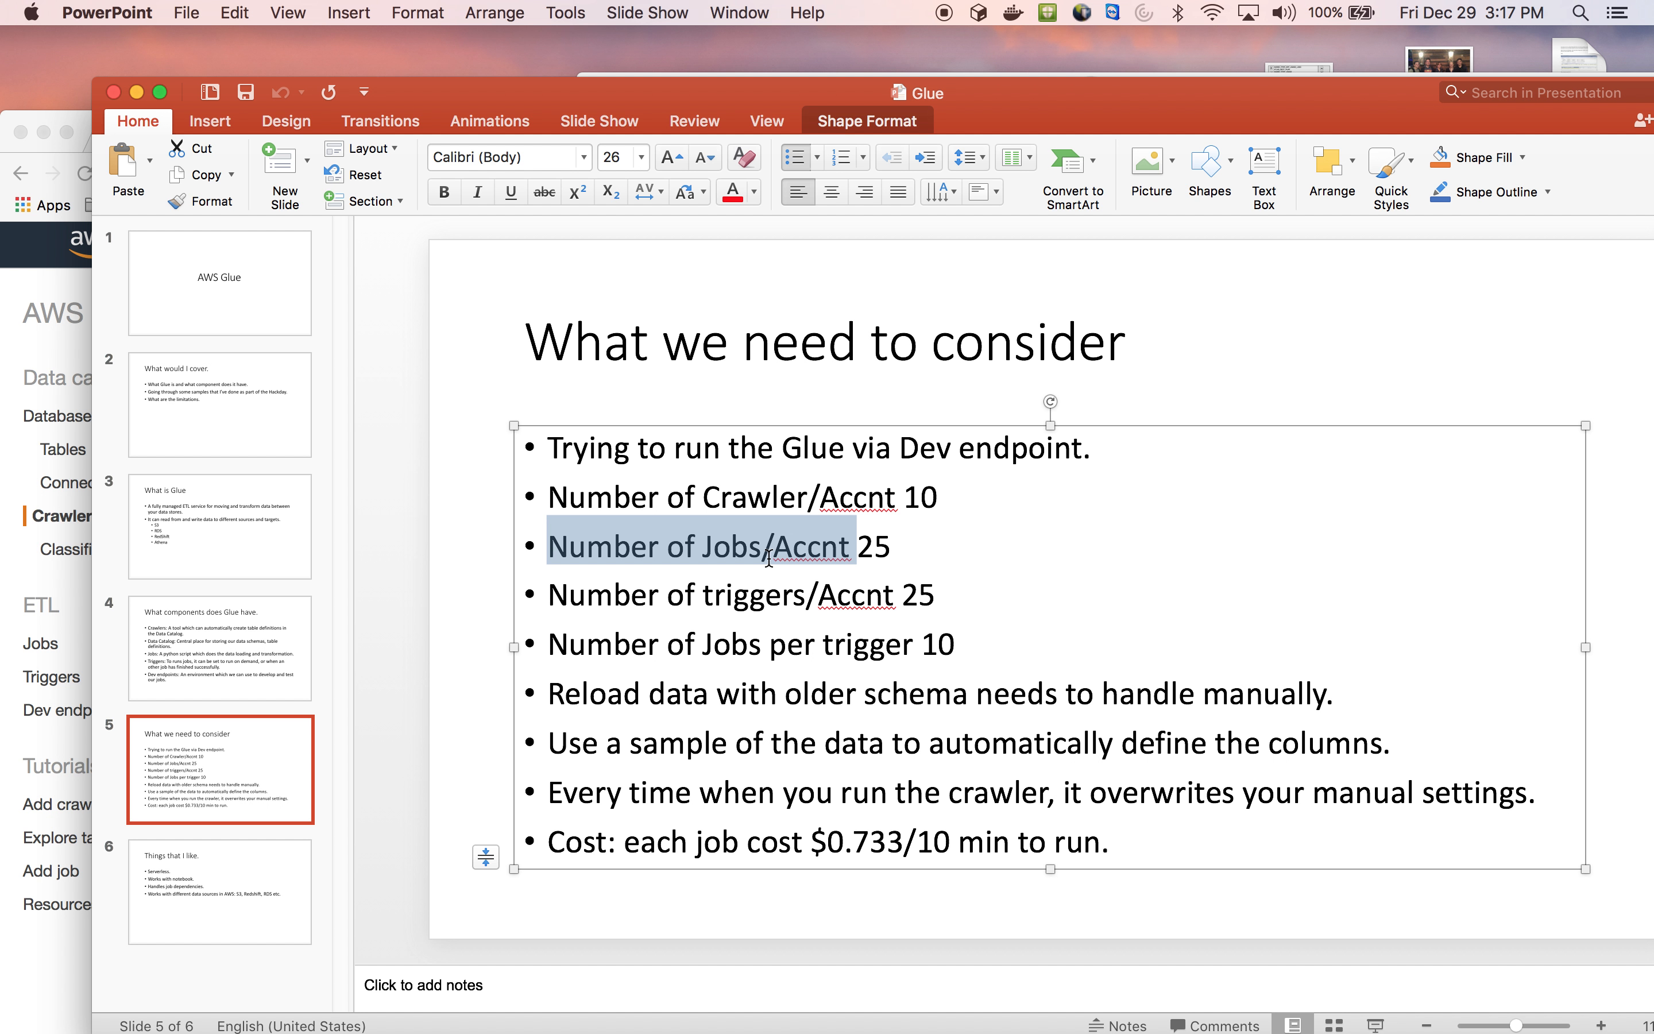